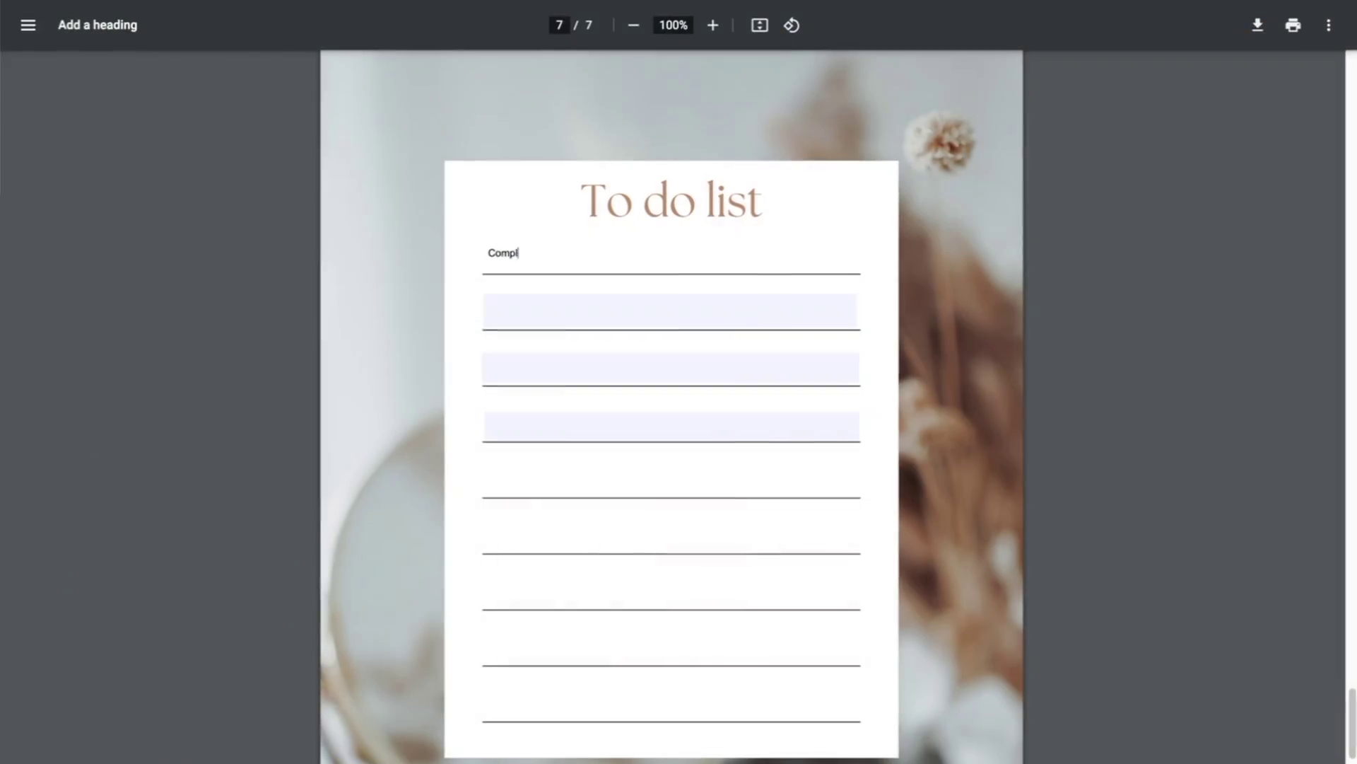
Step: Fill in the first line of the to-do list with "Completely fillable"
type("etely fillable")
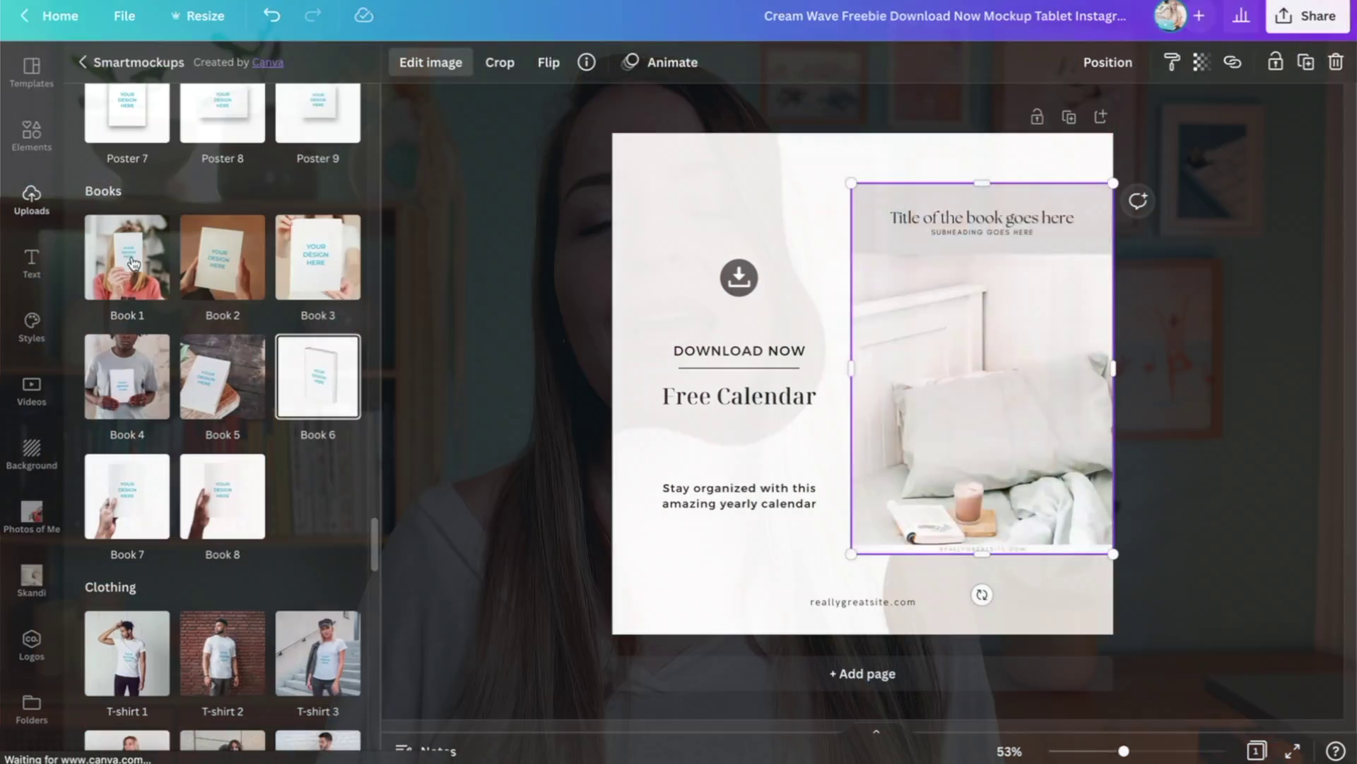
Step: Apply the Book 6 mockup to the book cover image and shrink the mockup slightly
left_click(318, 376)
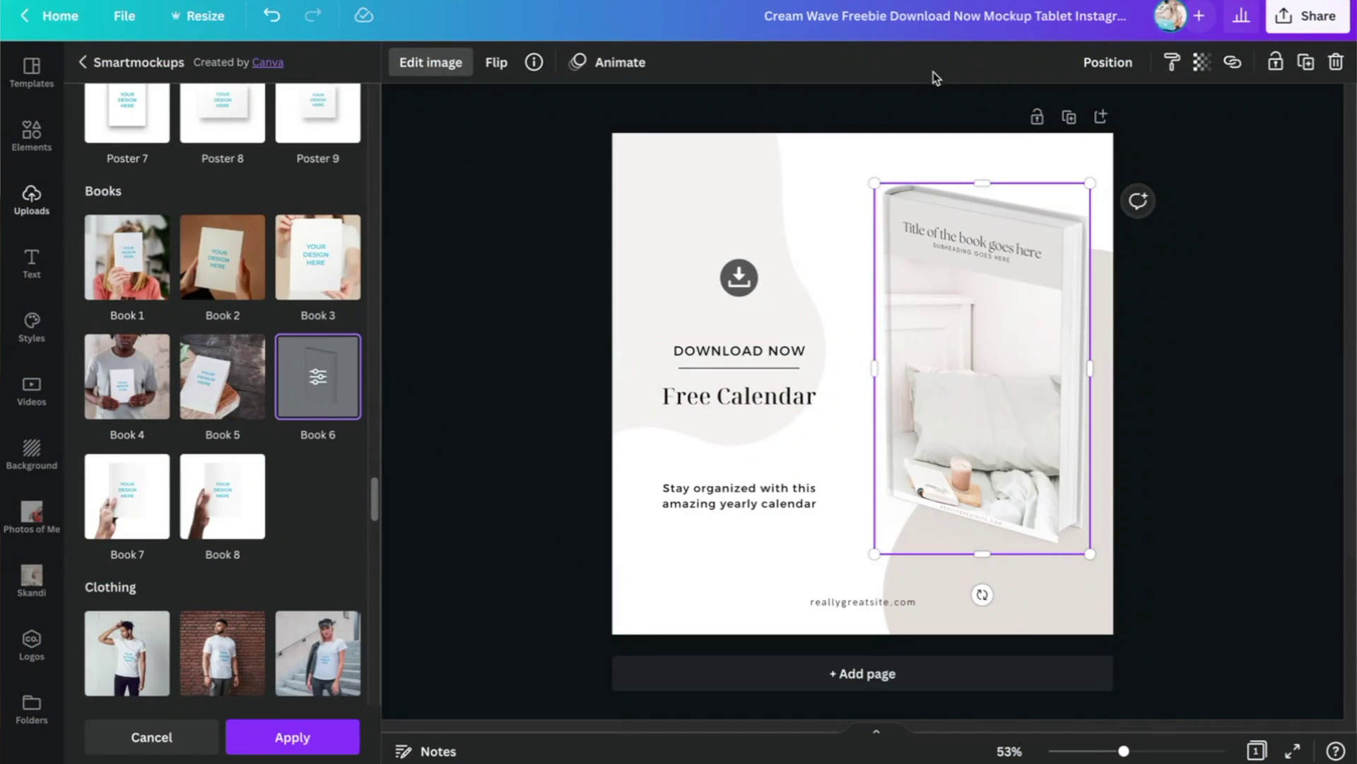
left_click_drag(1089, 183, 1075, 212)
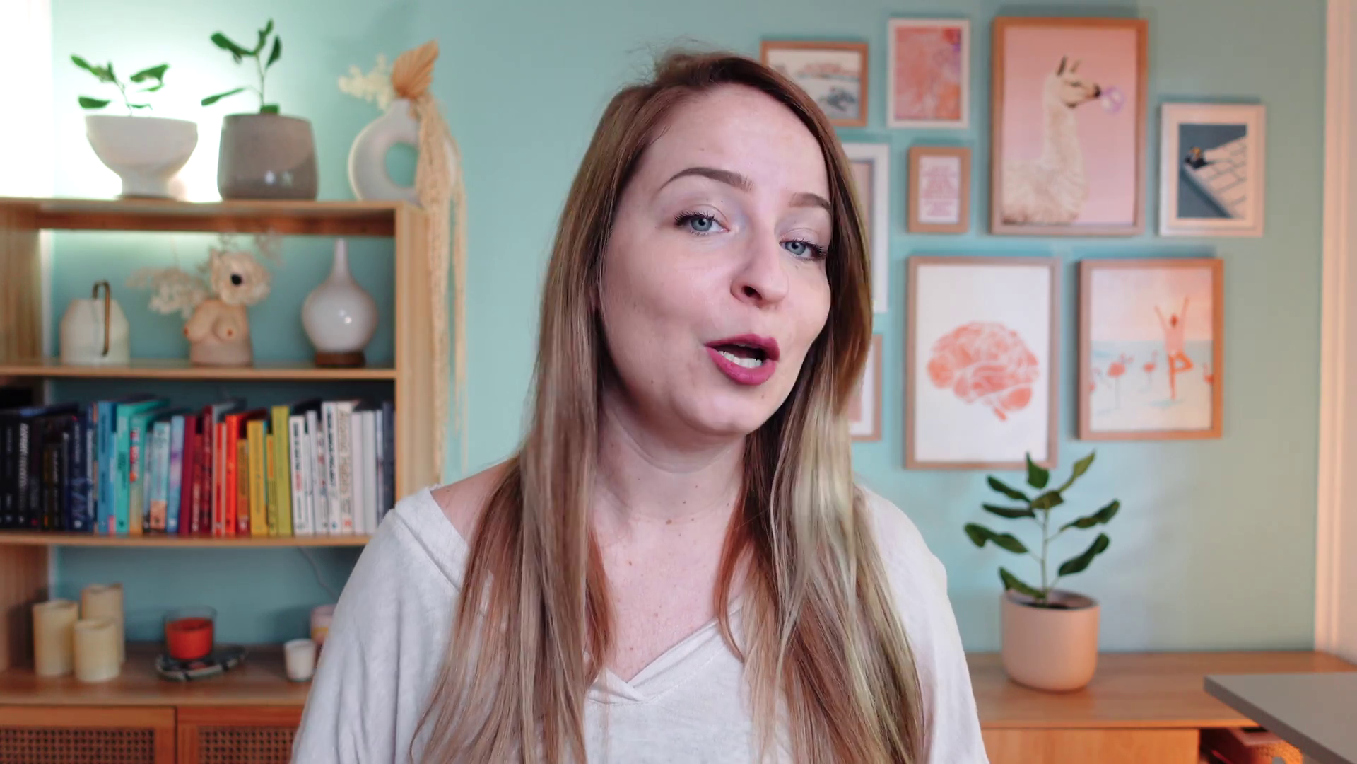
Step: Search Creative Market for "ebook canva", open the first Ebook Template Canva listing and display its page overview image
type("book canva")
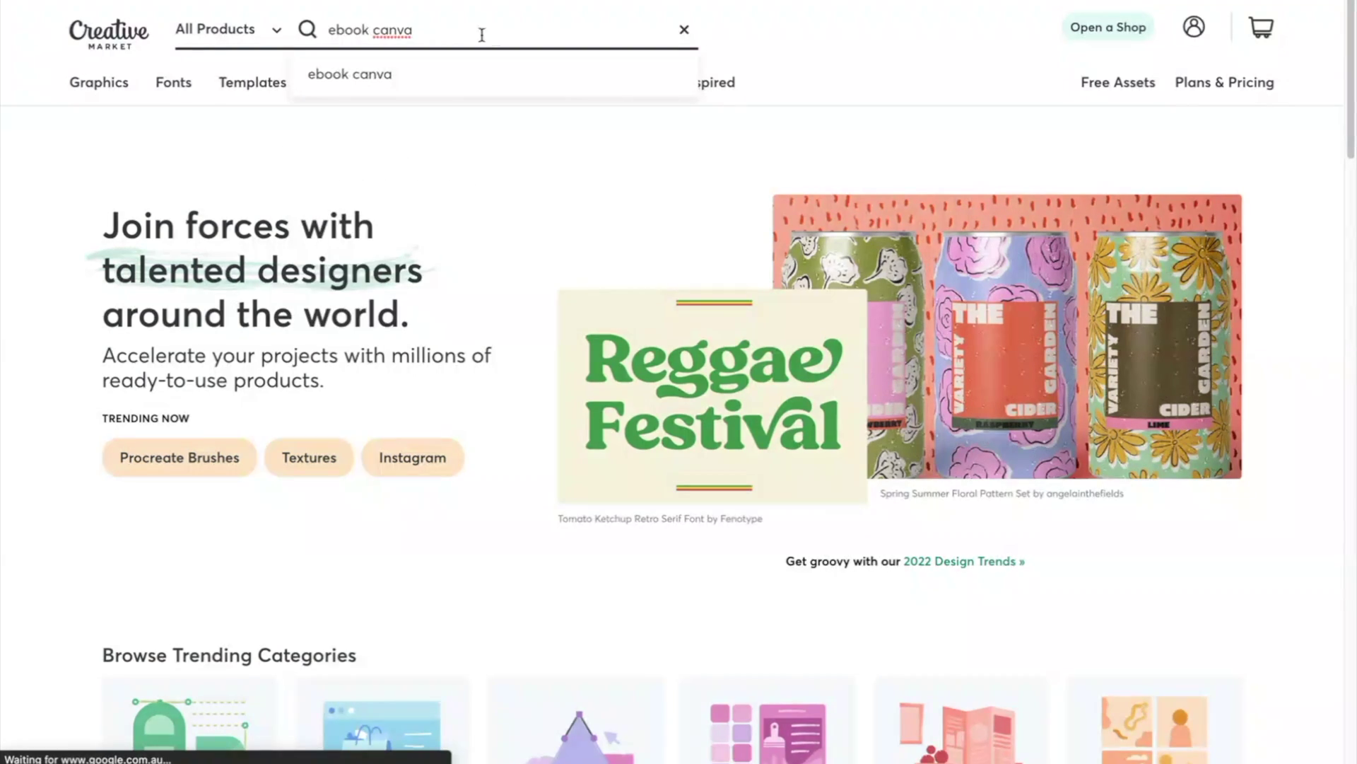
key("Return")
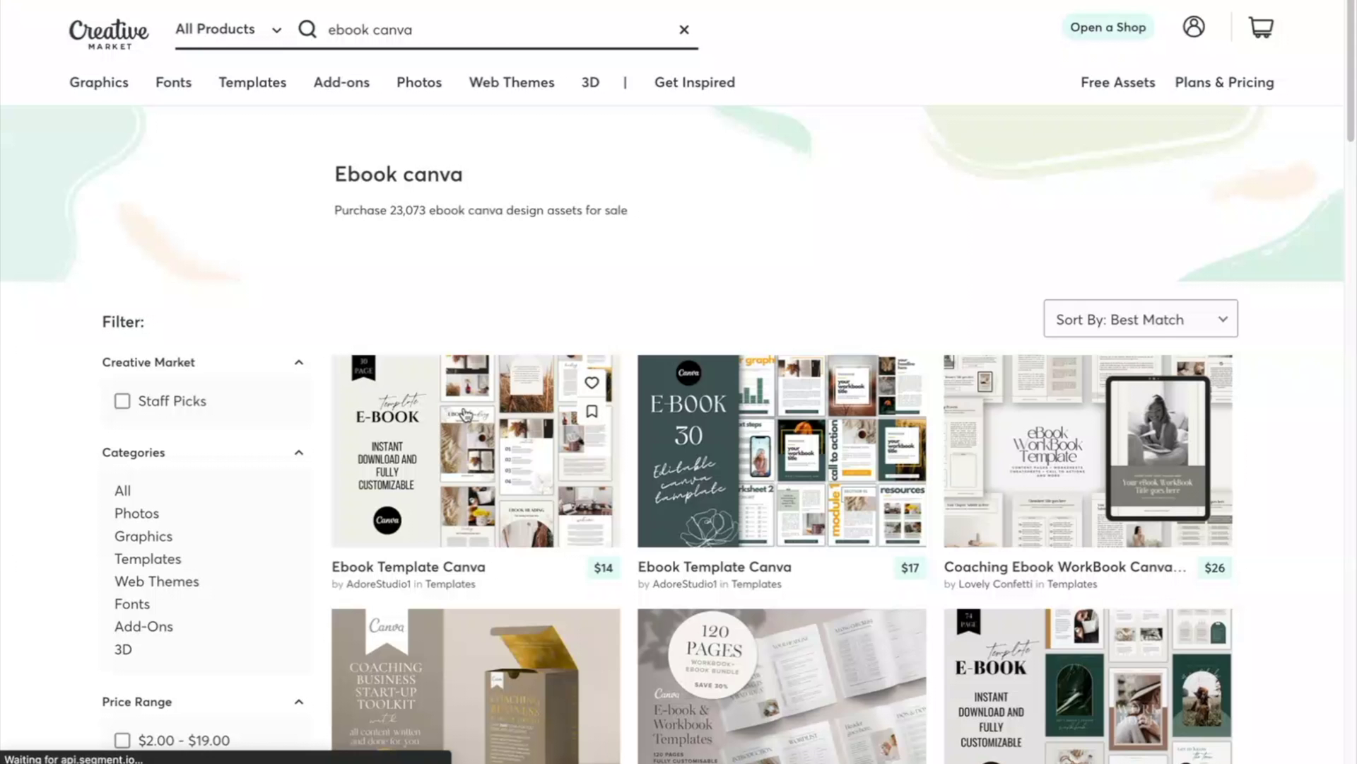
left_click(466, 414)
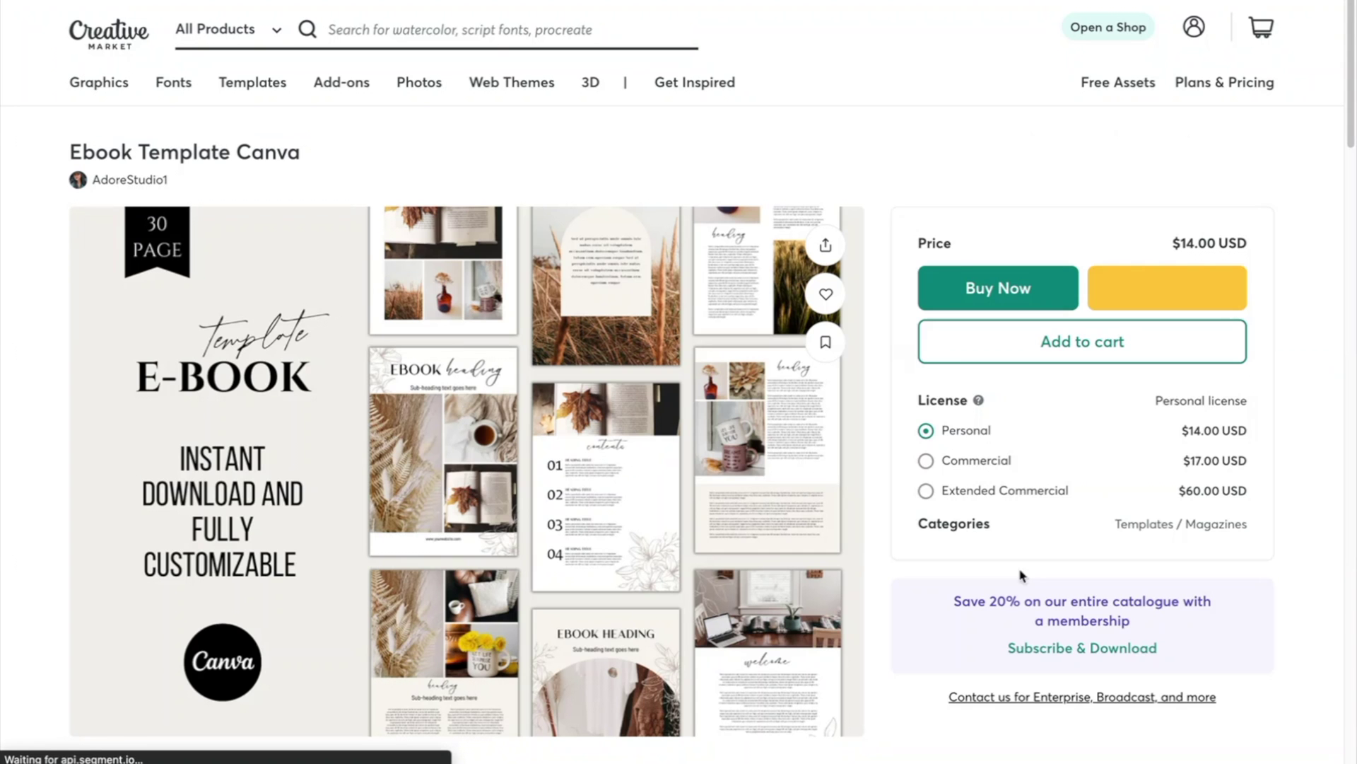
left_click(823, 479)
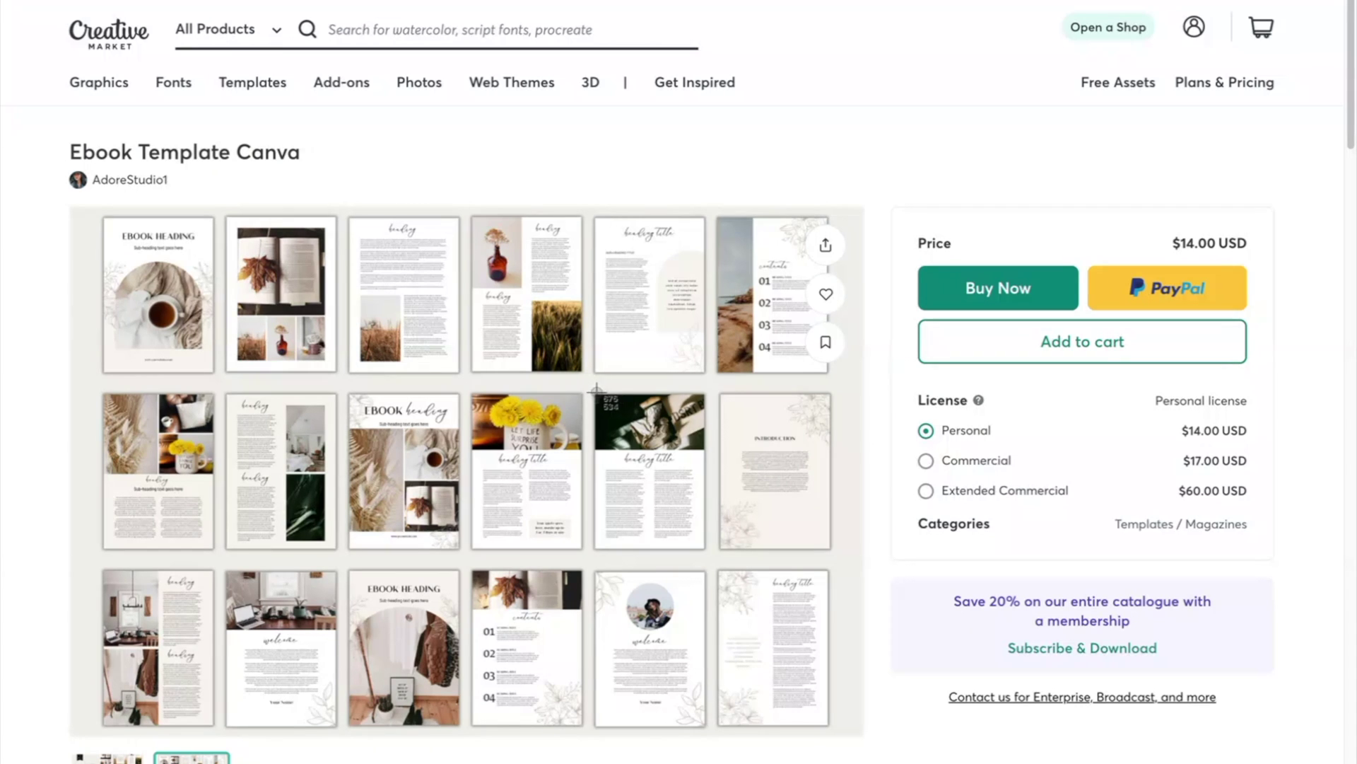
Step: Capture the dark floral heading page and the clothes-rack "Ebook Heading" page as screenshots for the eBook Moodboard
left_click_drag(596, 391, 711, 557)
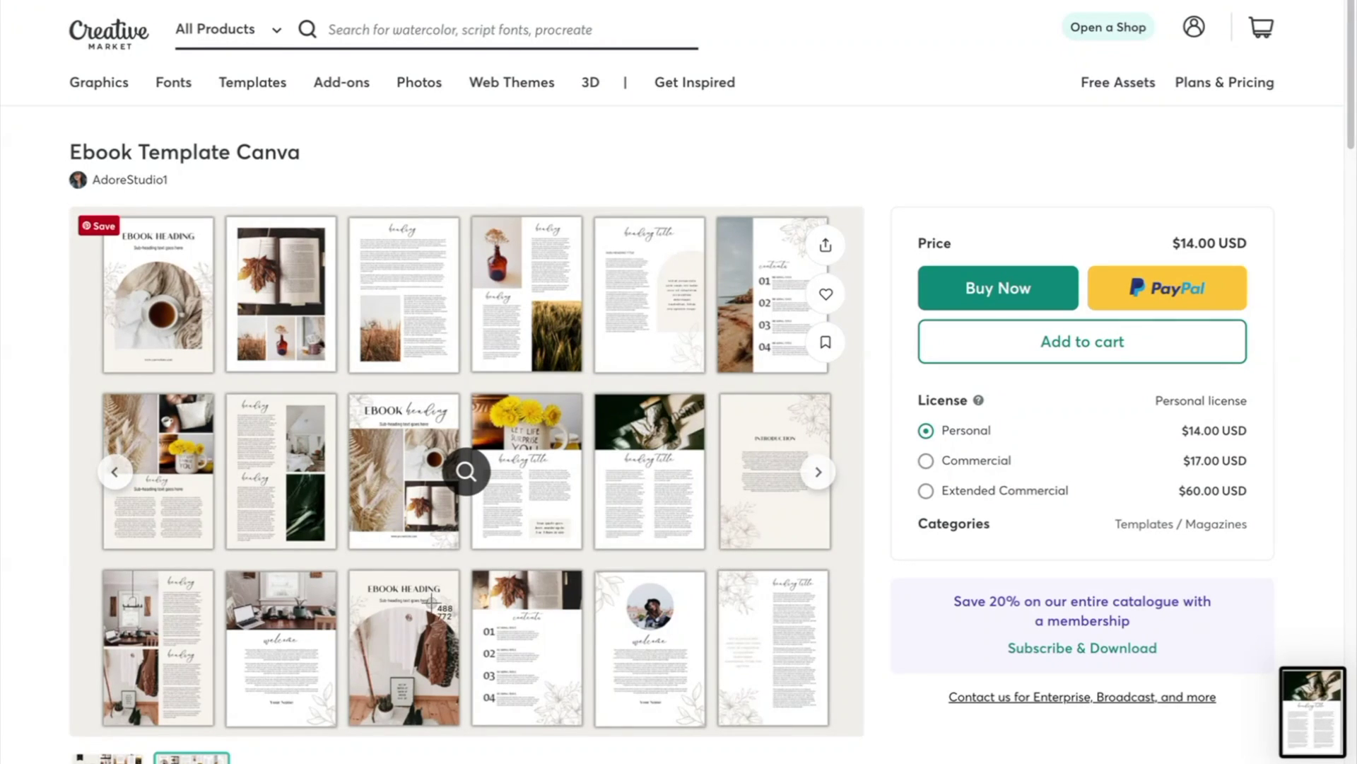
left_click_drag(459, 568, 345, 722)
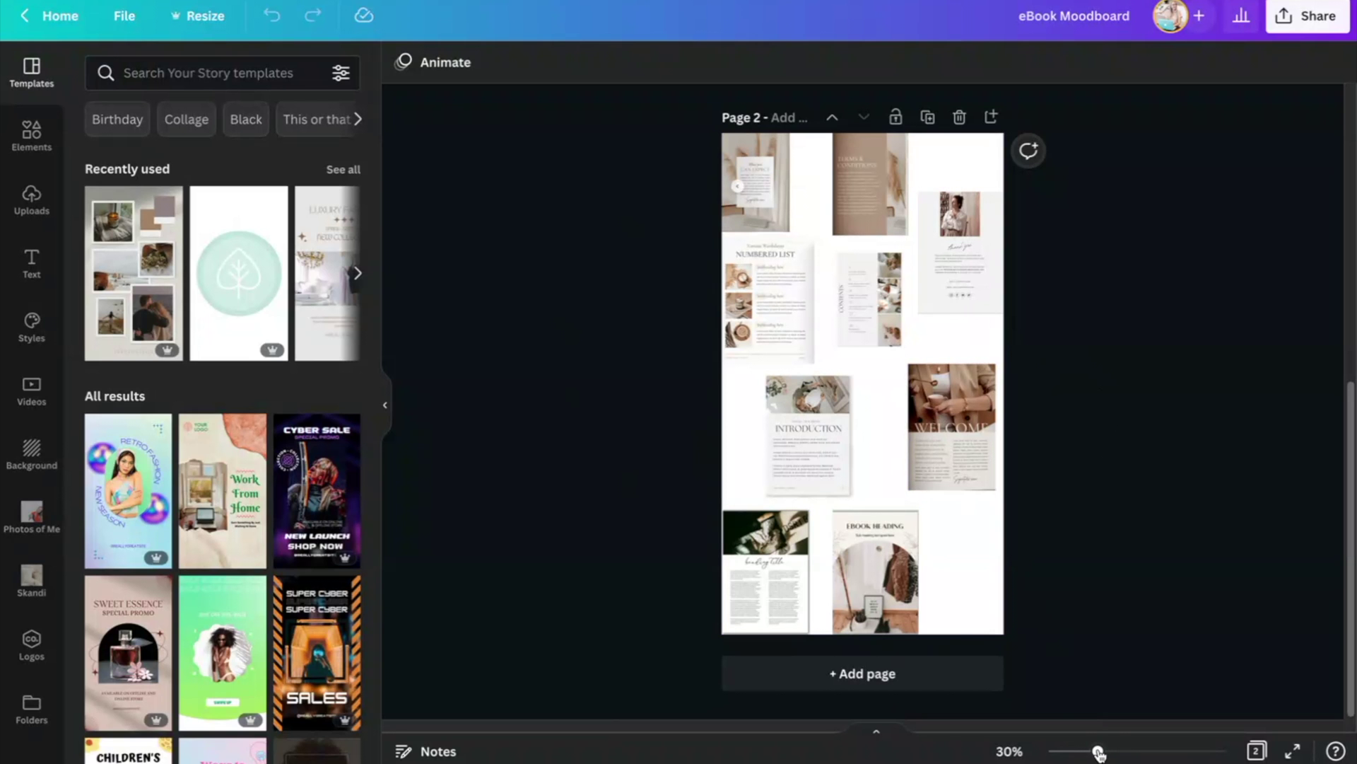
left_click_drag(1098, 754, 1106, 752)
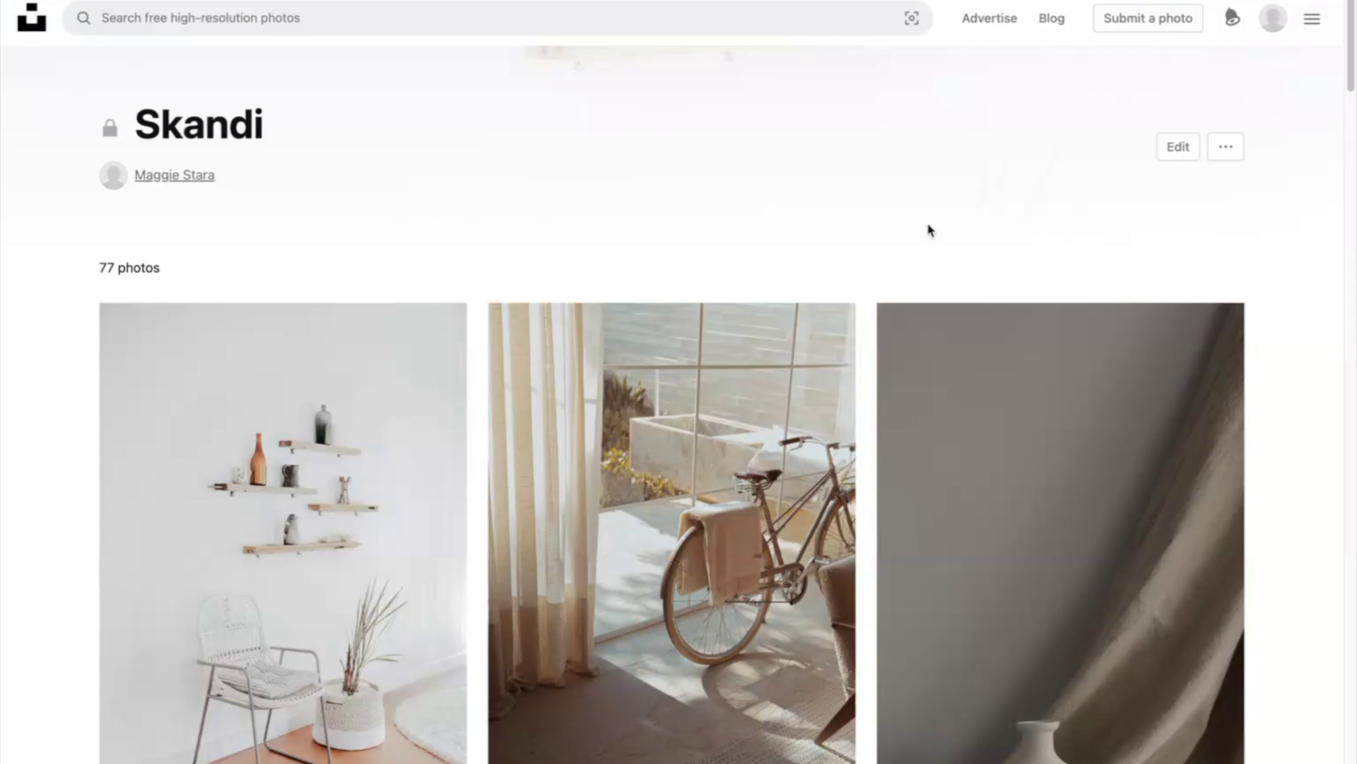
Step: Browse the Skandi photo collection on Unsplash for images in a matching neutral style
scroll(1283, 383, "down", 10)
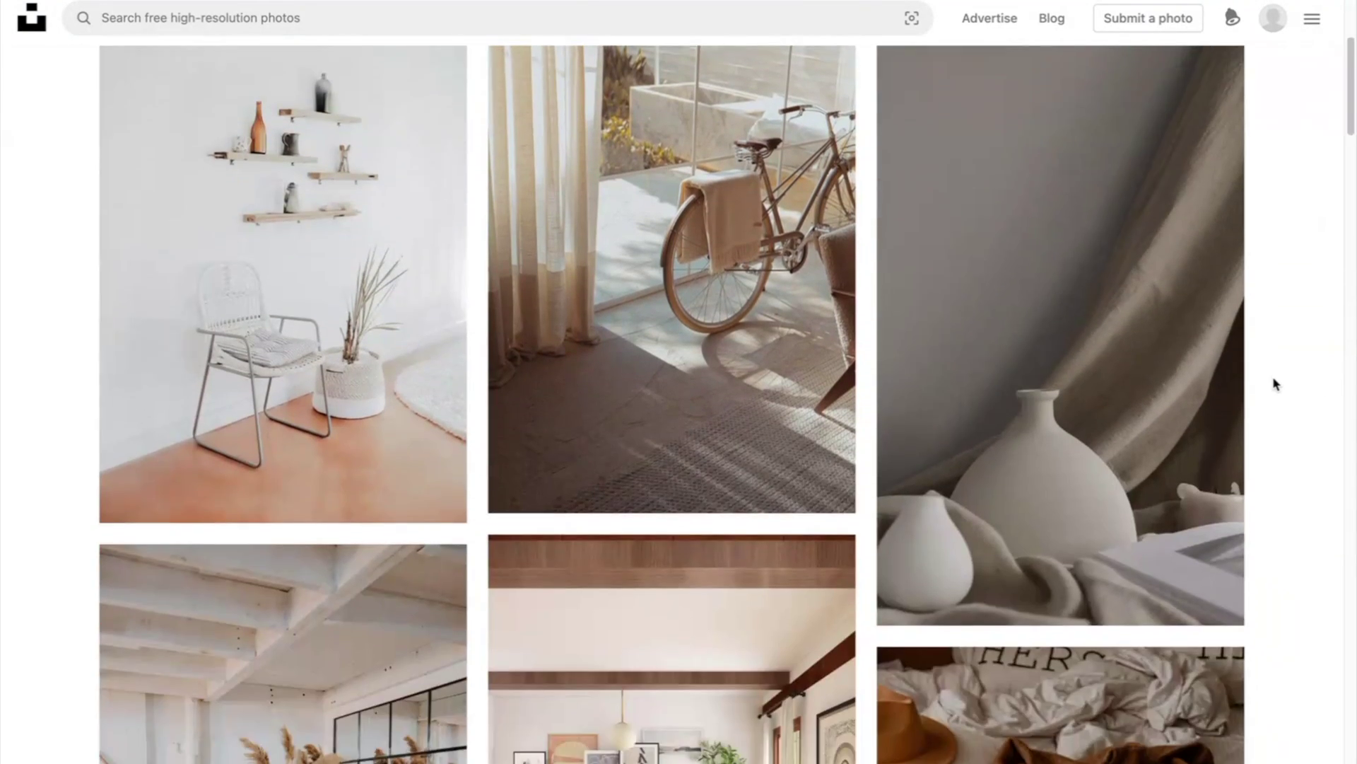
scroll(1276, 384, "down", 10)
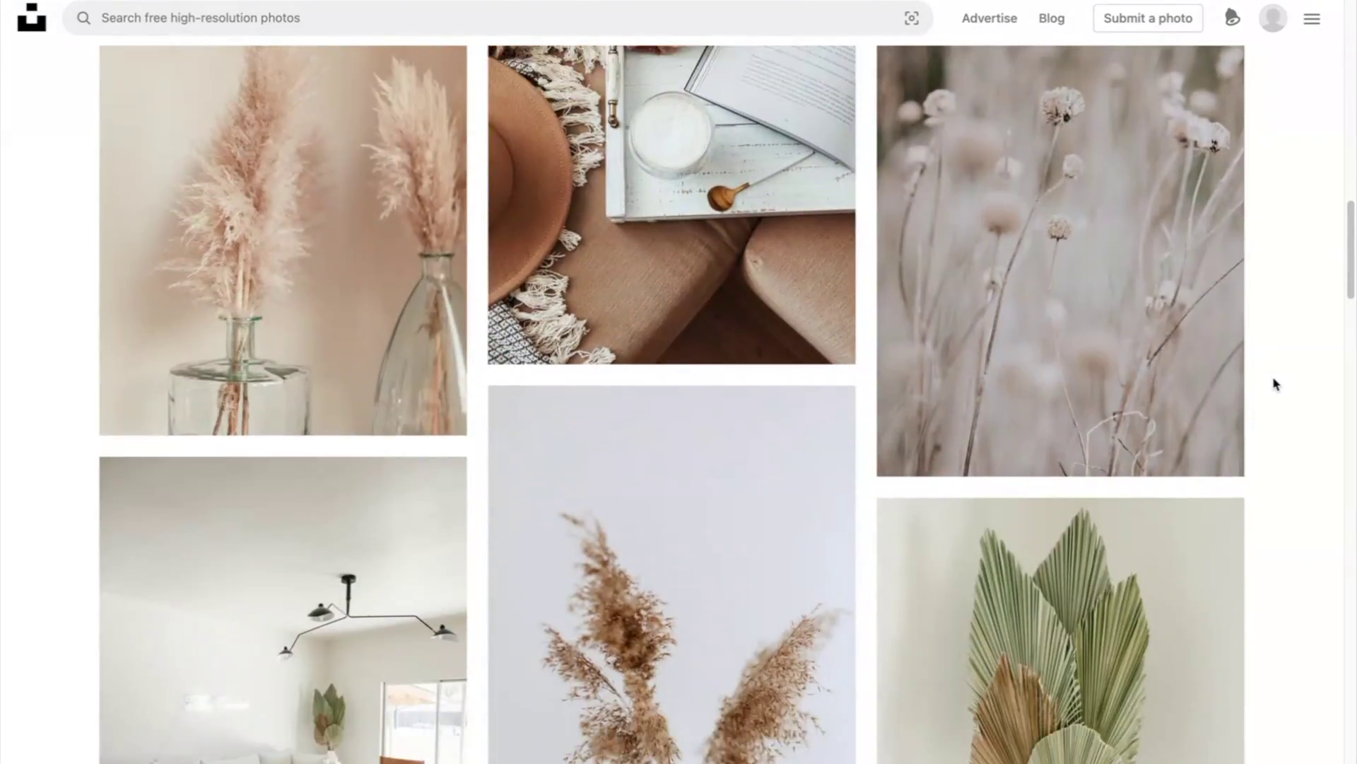
scroll(1277, 384, "down", 10)
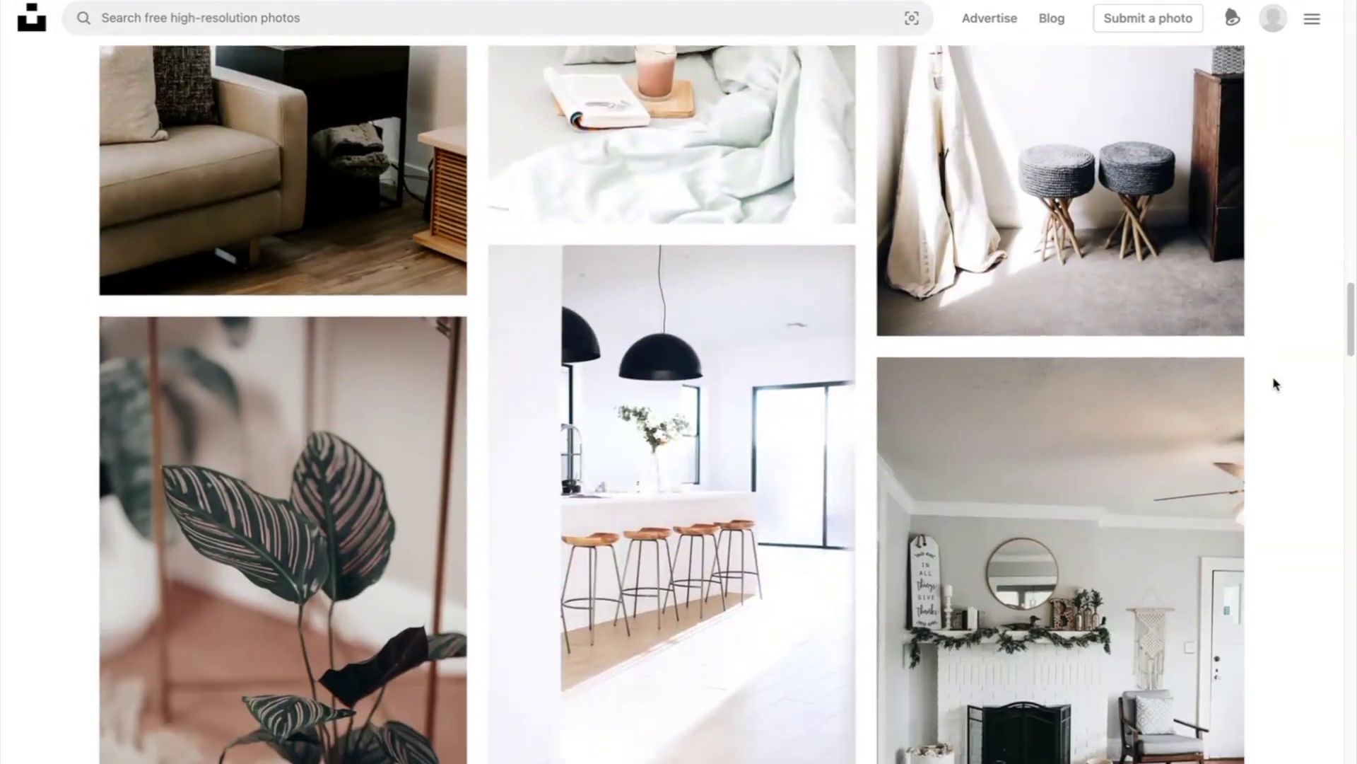
scroll(1276, 384, "down", 10)
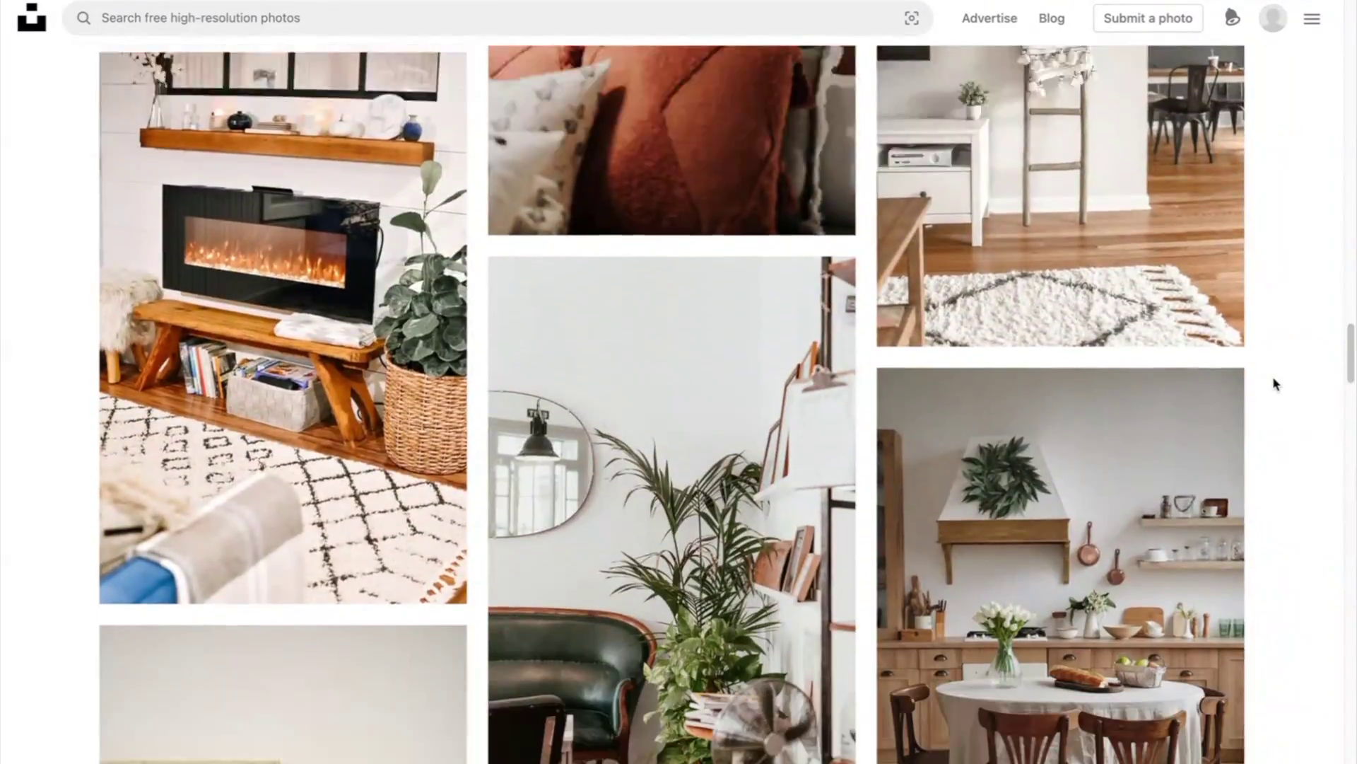
scroll(1276, 384, "down", 7)
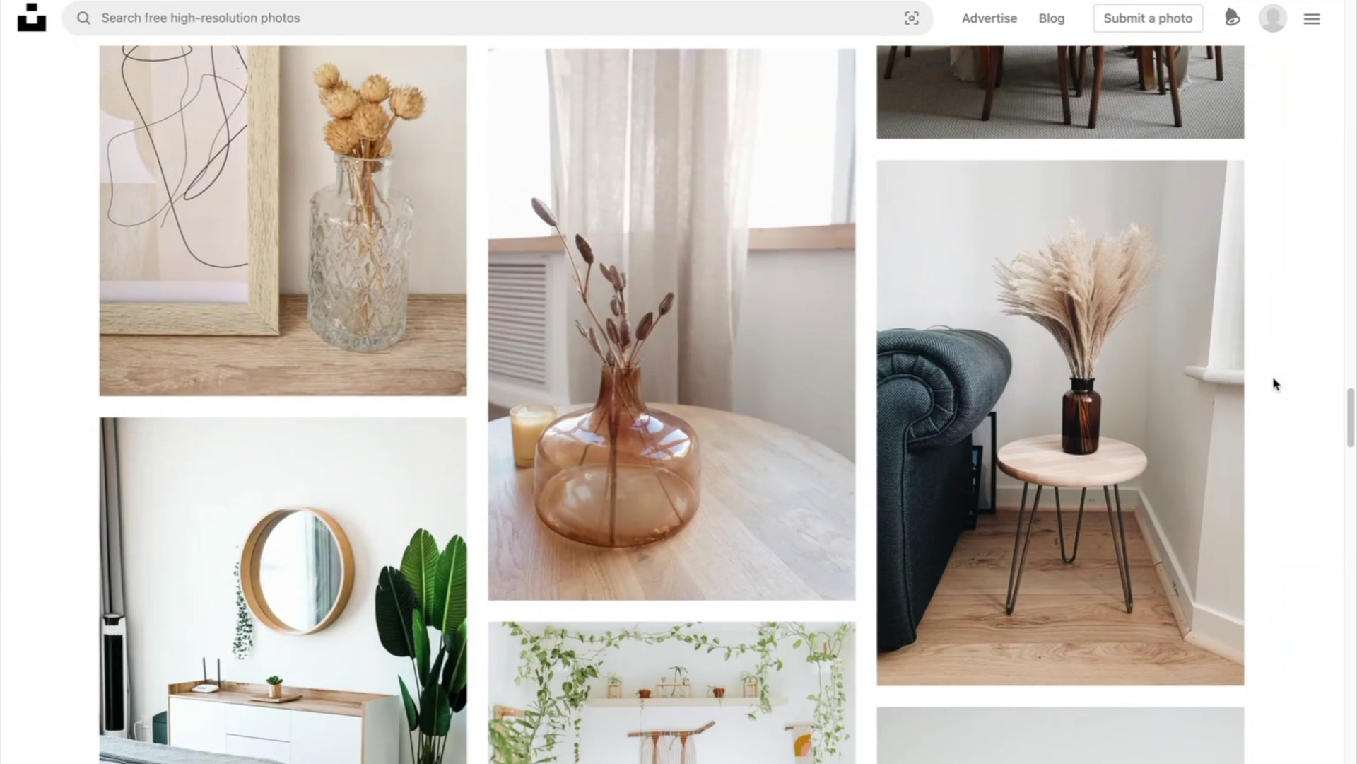
scroll(1276, 384, "down", 12)
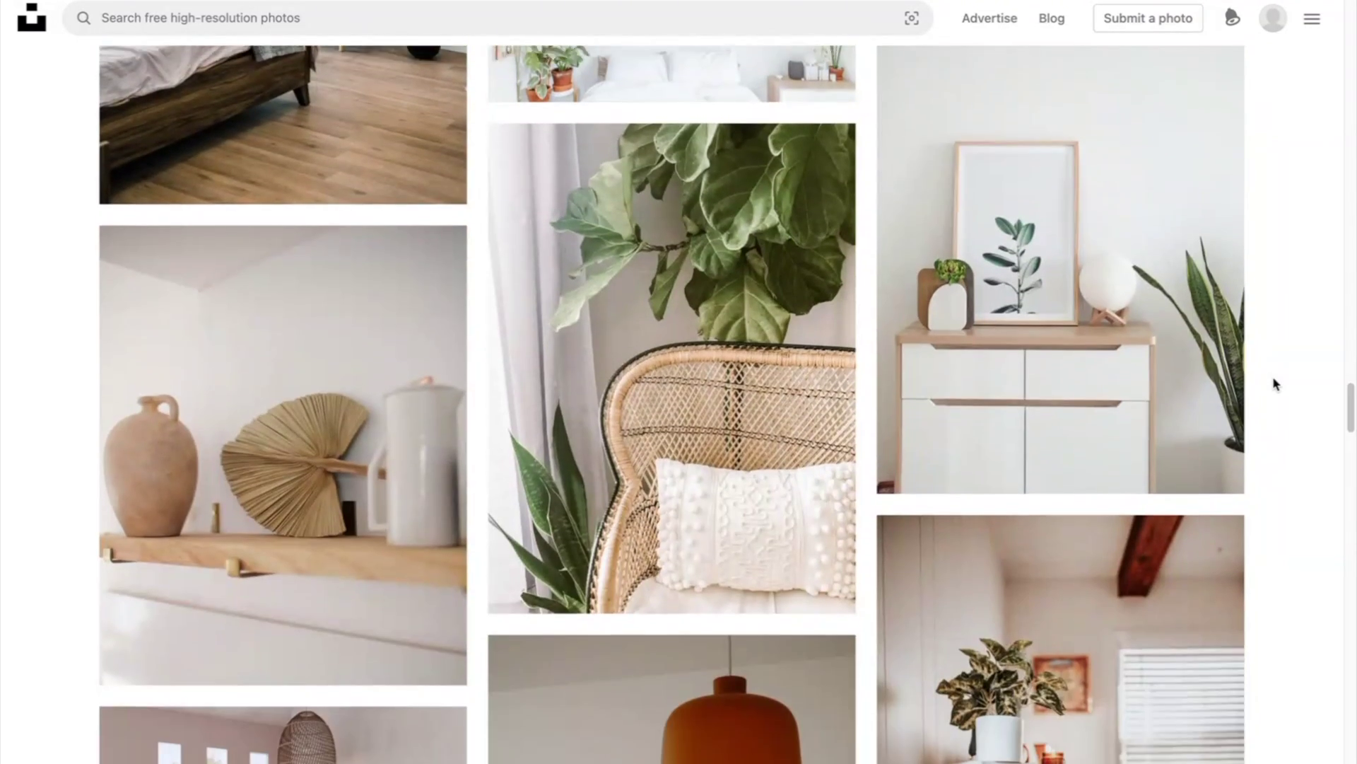
scroll(1277, 384, "down", 1)
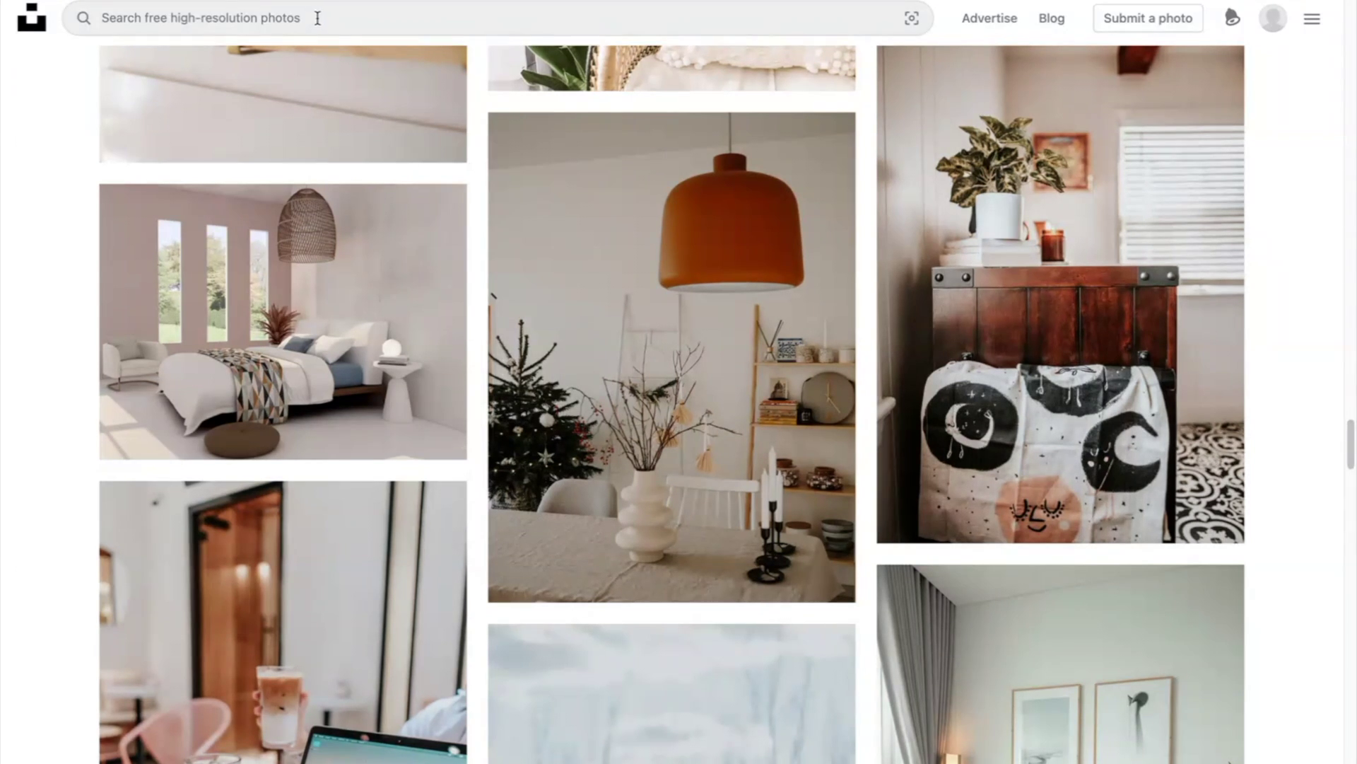
Step: Search the photo library for "boho home"
left_click(318, 18)
type("boh")
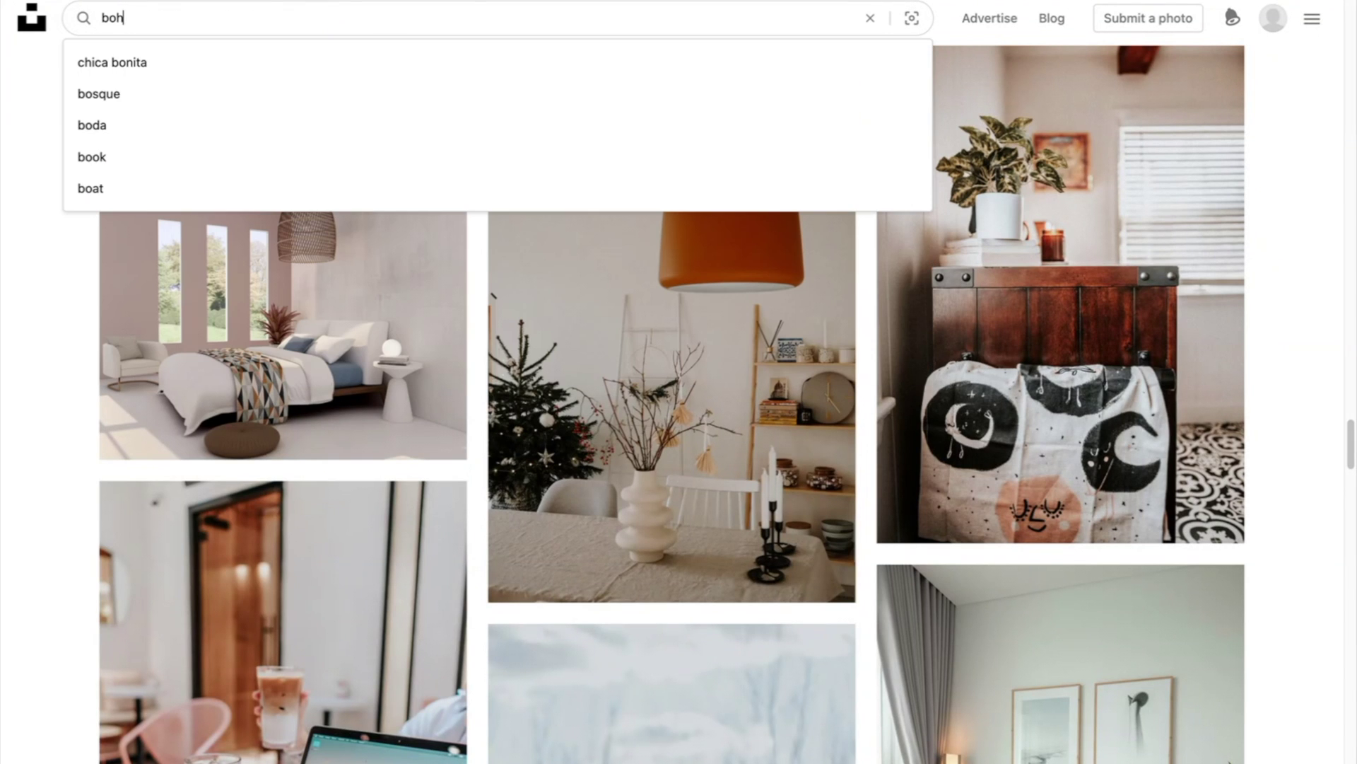
type("o home")
key("Return")
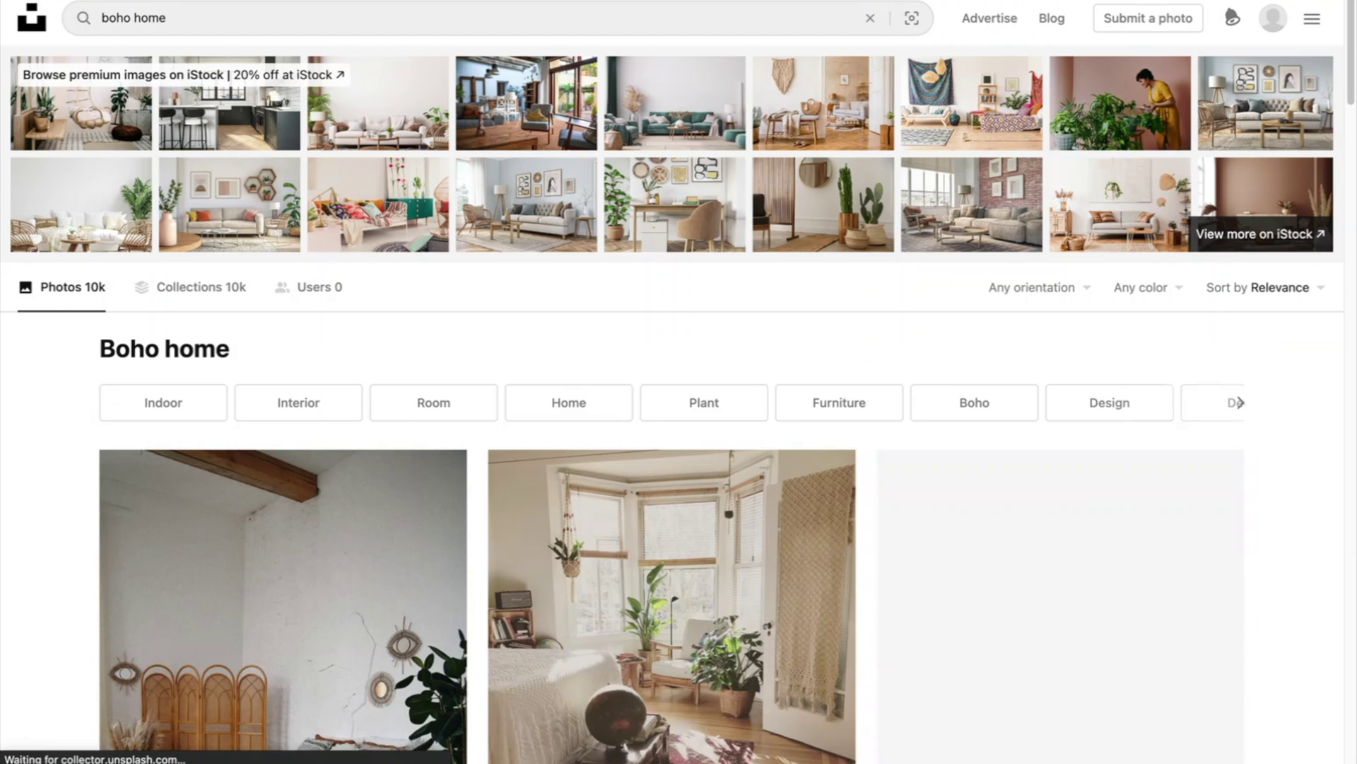
Step: Open the cactus and wicker chair photo from the results and check which collection it is saved in
scroll(898, 358, "down", 3)
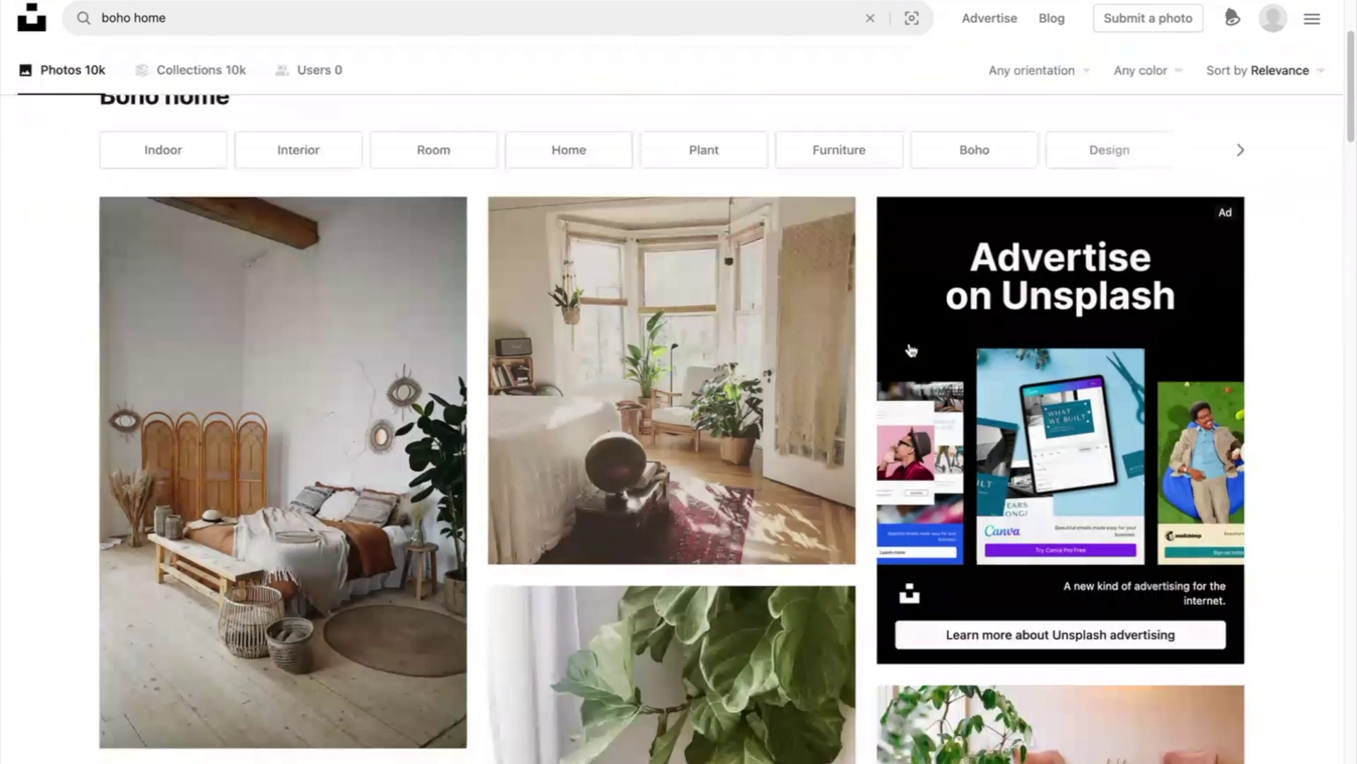
scroll(911, 350, "down", 7)
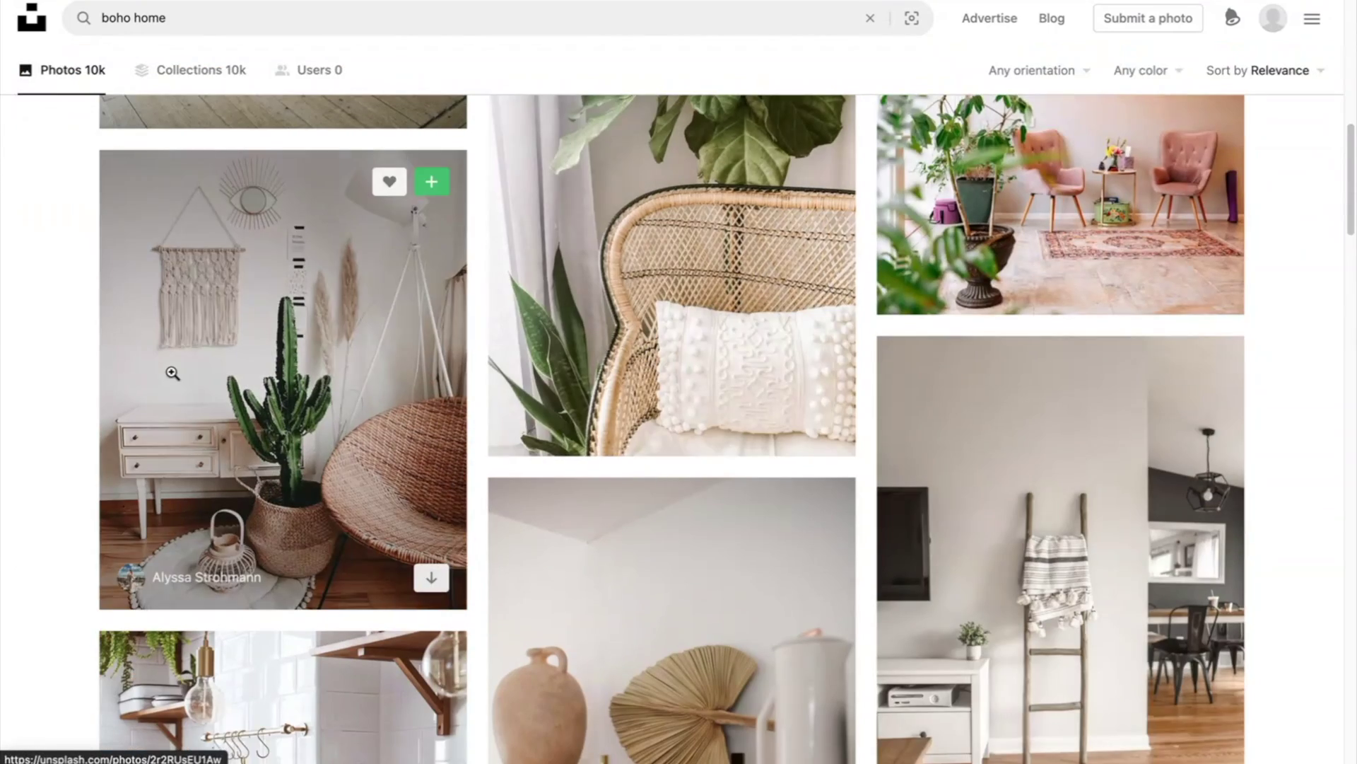
left_click(174, 375)
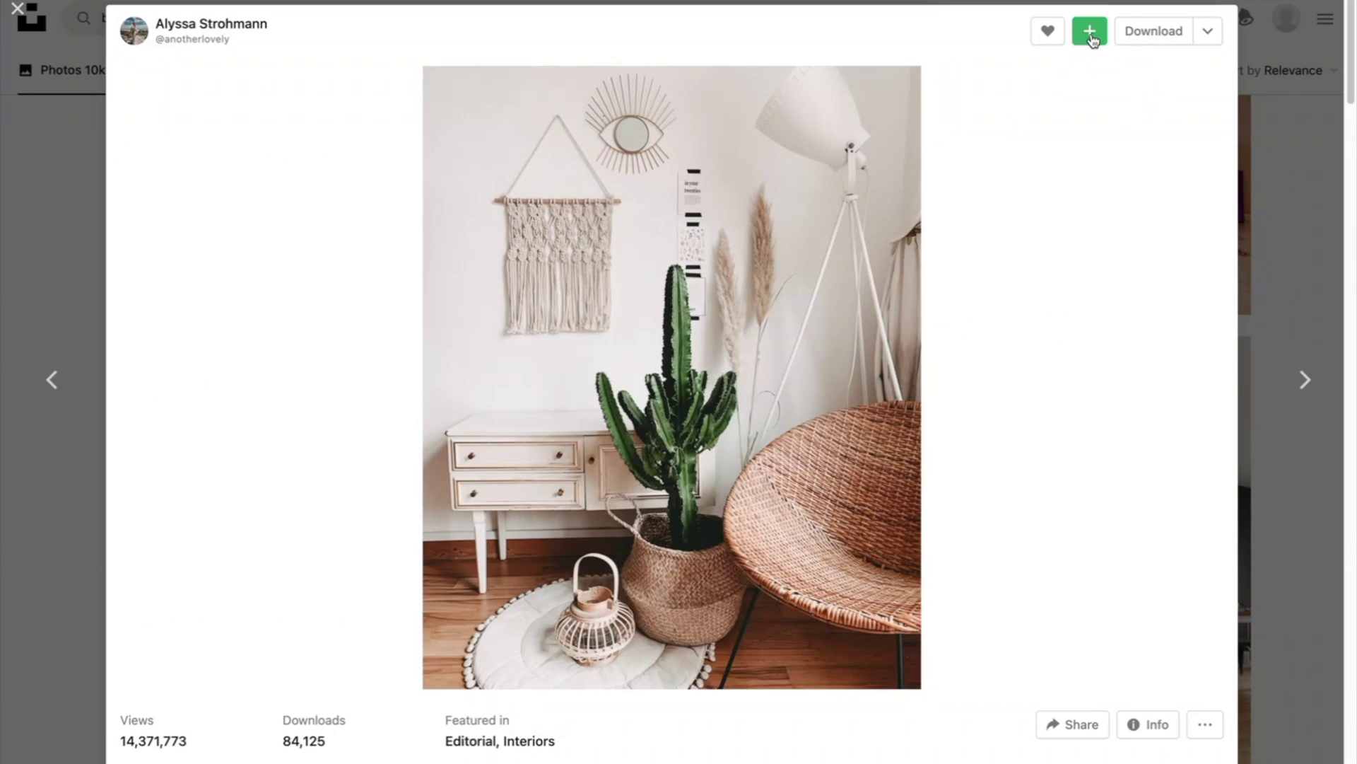
left_click(1091, 34)
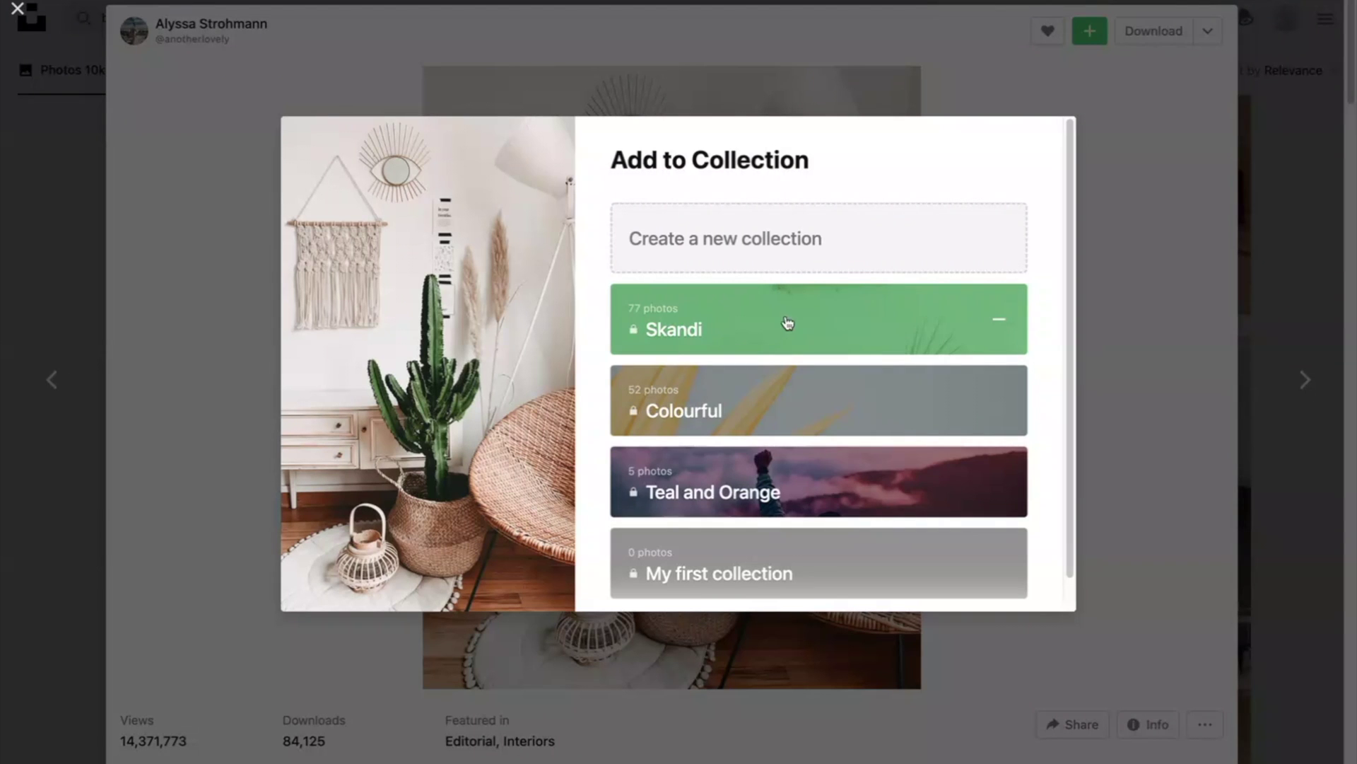
left_click(1133, 220)
Step: Open the related photo of a hand holding a coffee cup and add it to the Skandi collection
scroll(1132, 228, "down", 1)
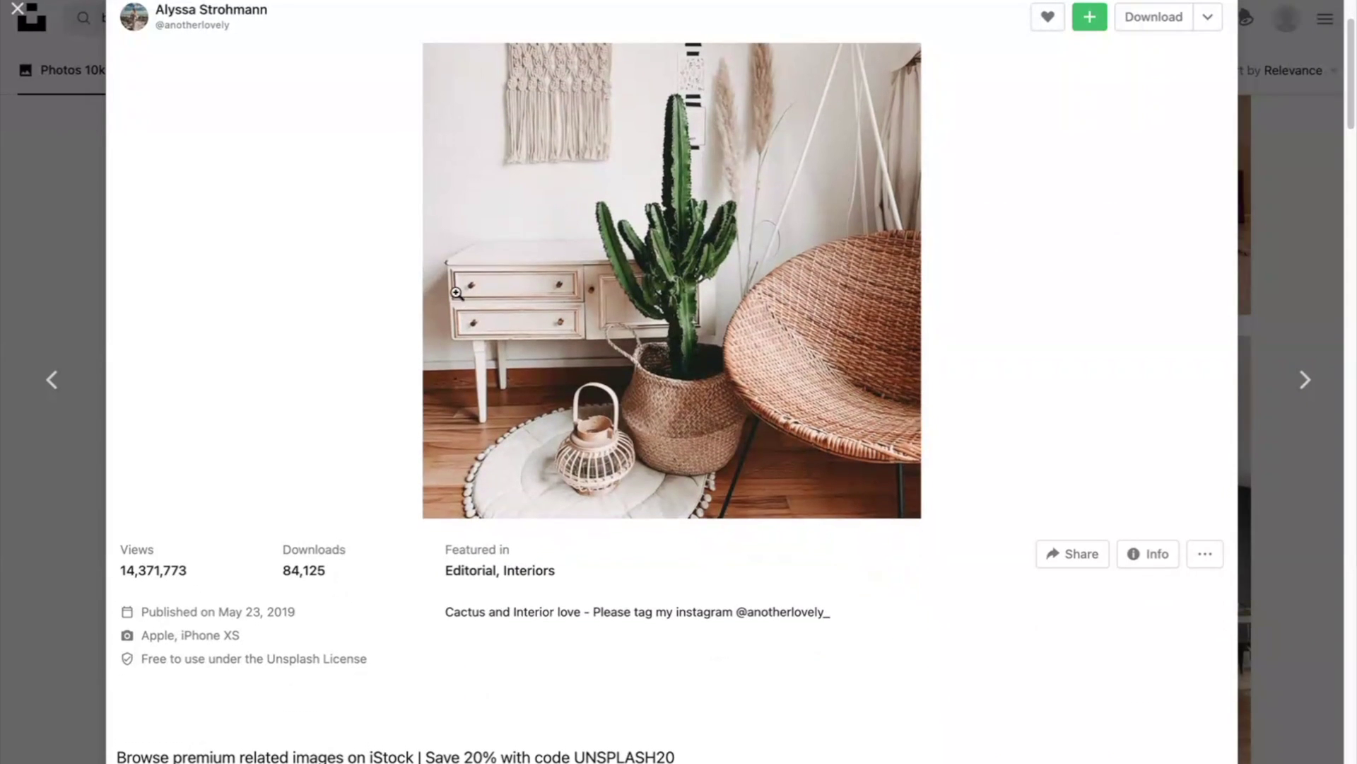
scroll(822, 413, "down", 8)
scroll(822, 413, "down", 10)
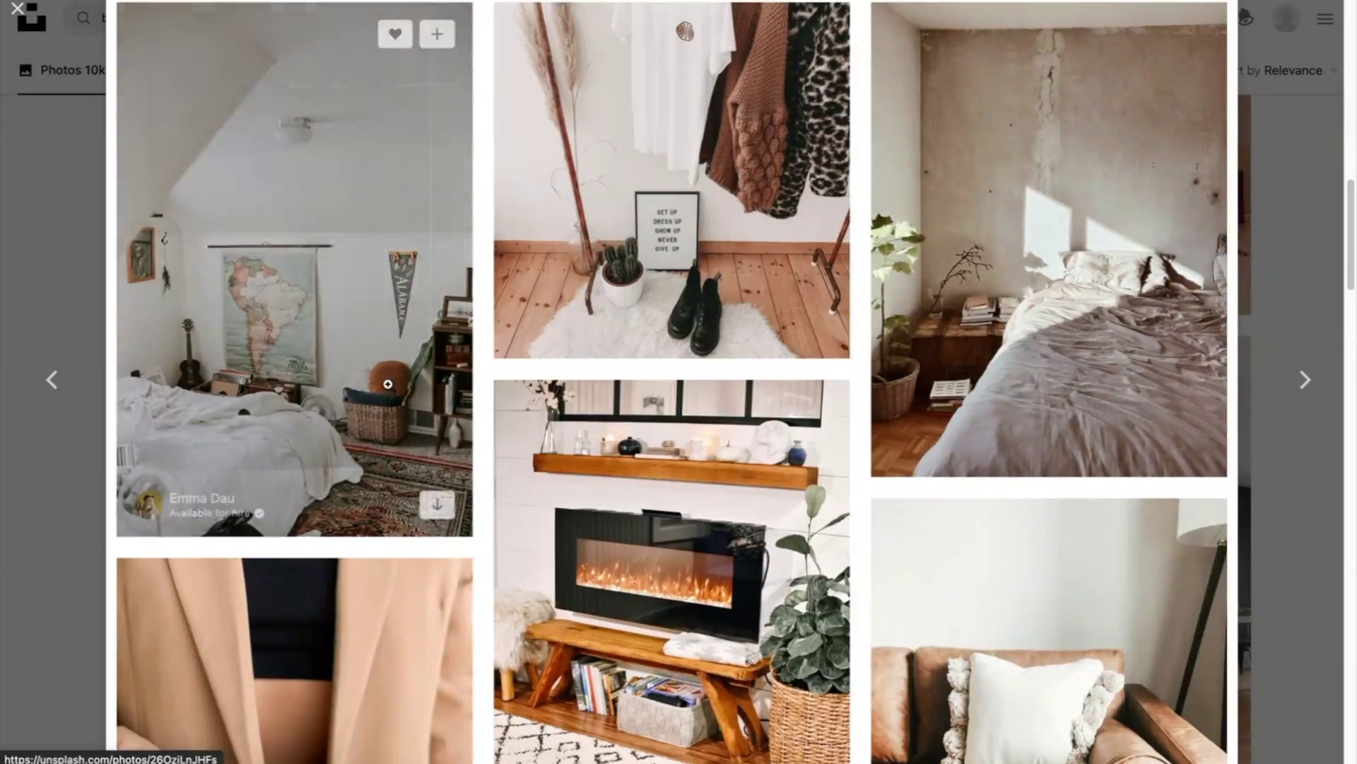
scroll(1152, 498, "down", 3)
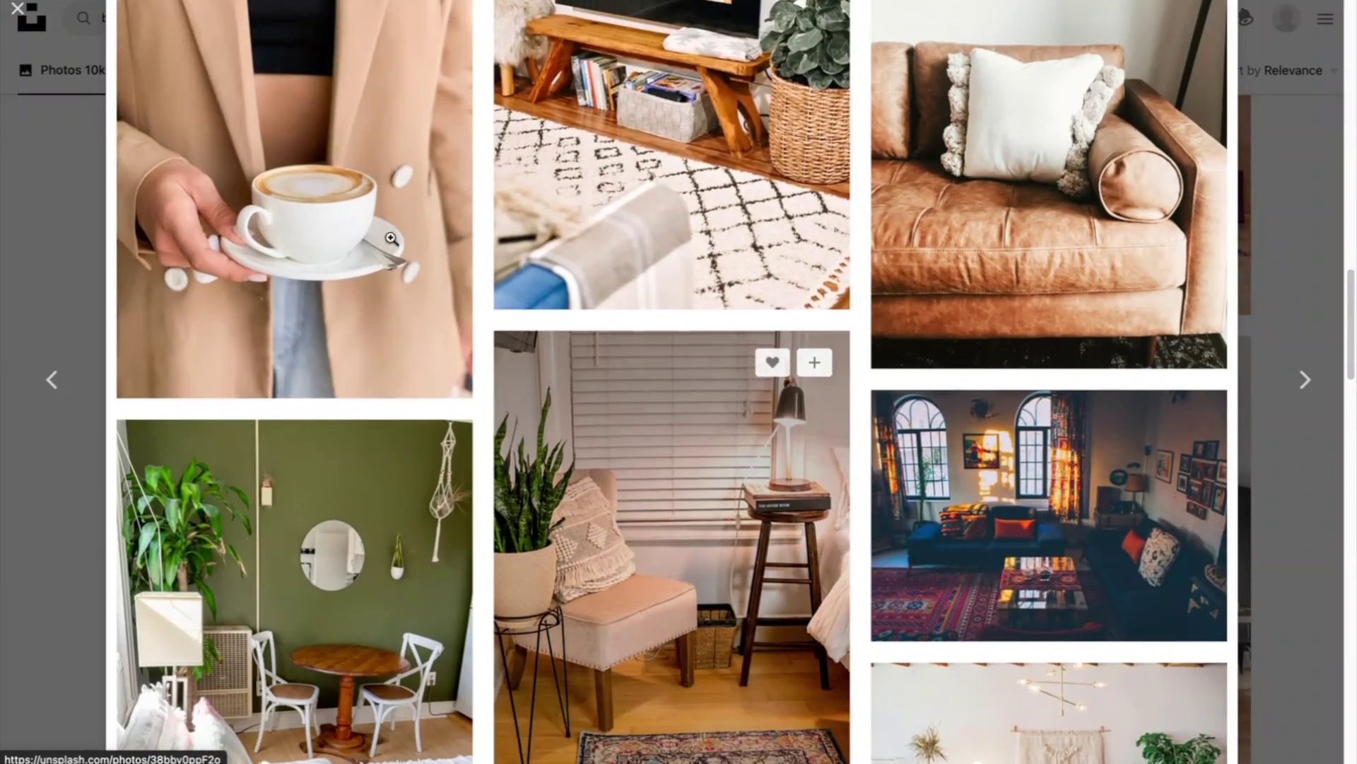
left_click(361, 173)
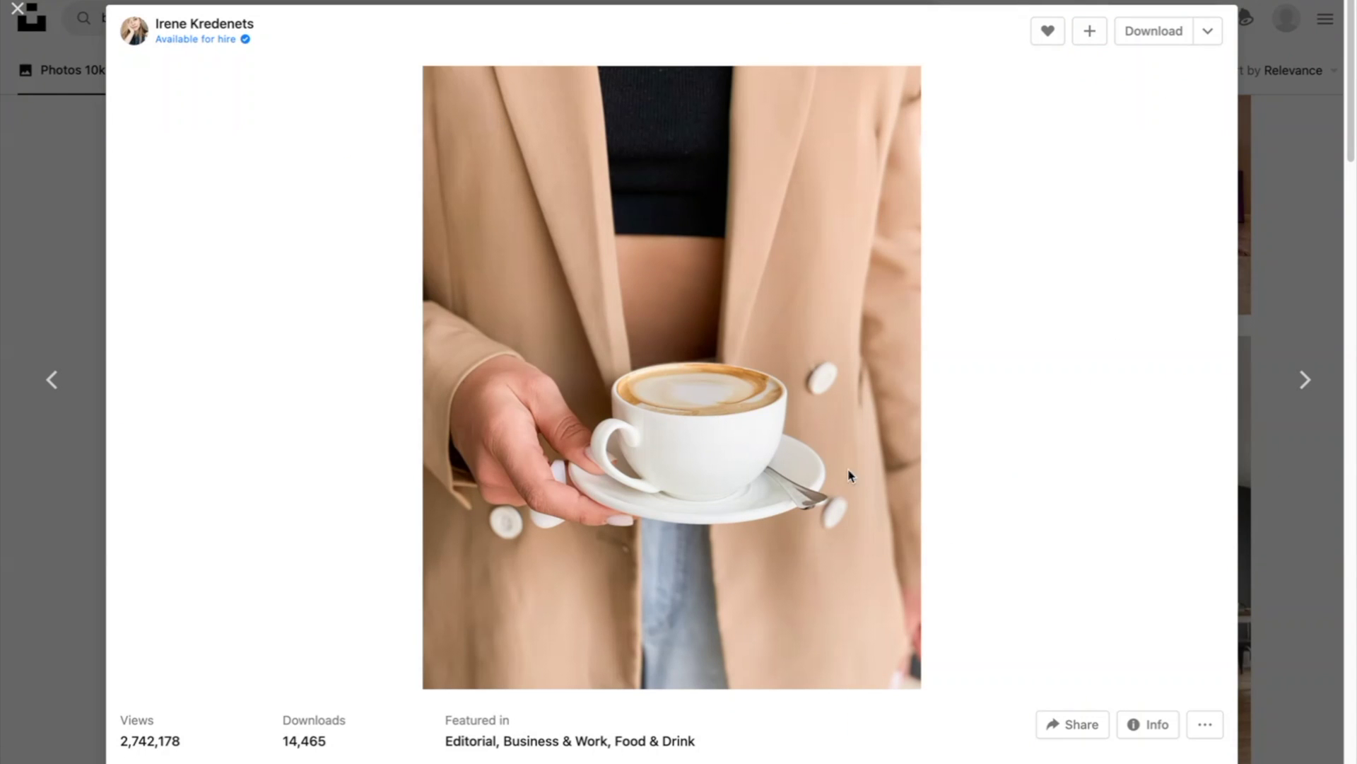
left_click(1089, 31)
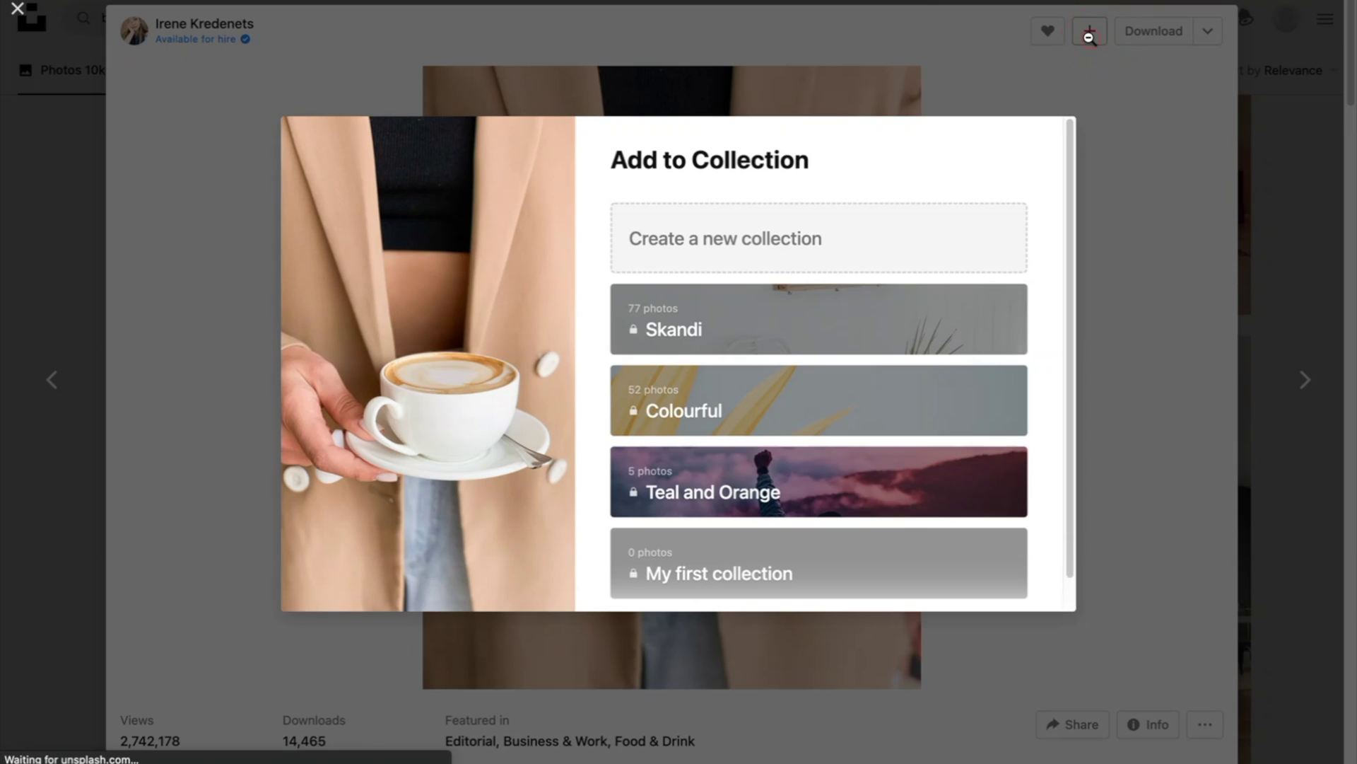
left_click(809, 336)
left_click(1244, 226)
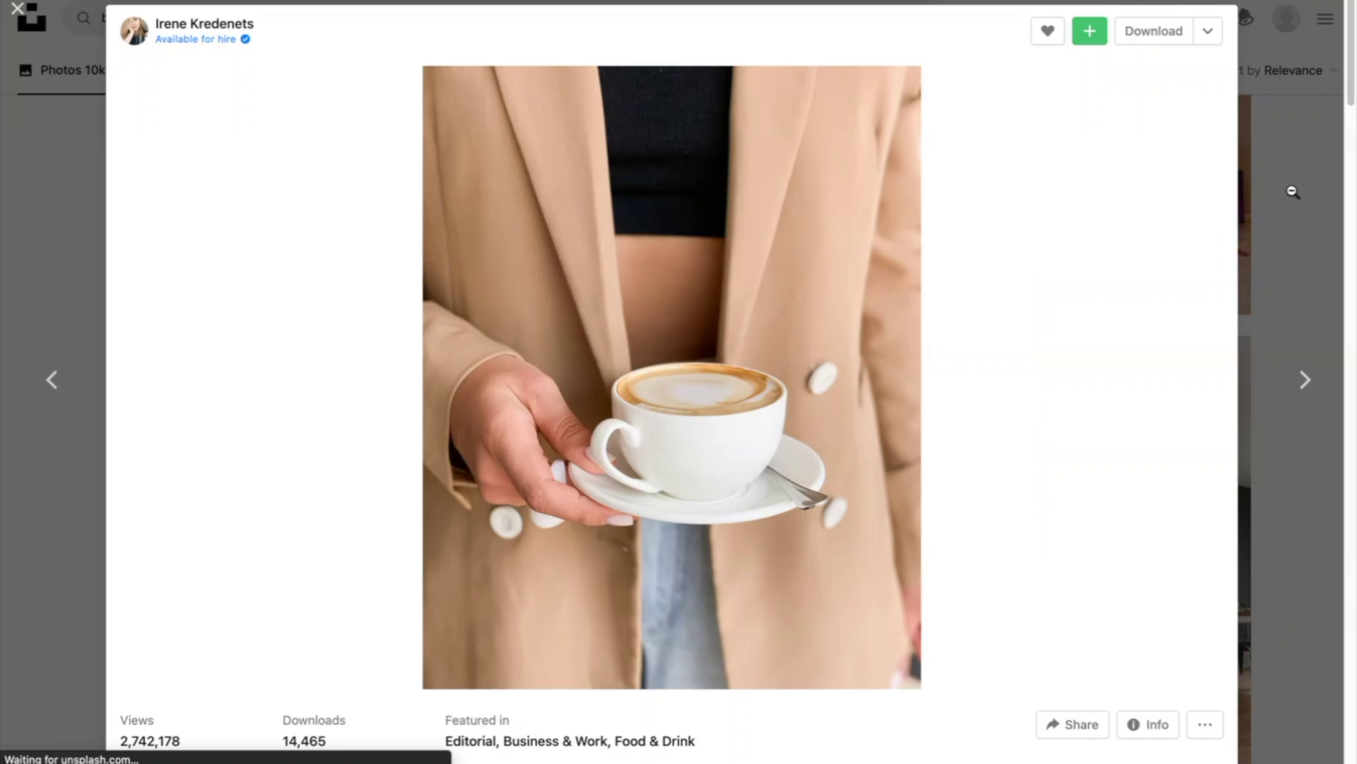
left_click(1294, 188)
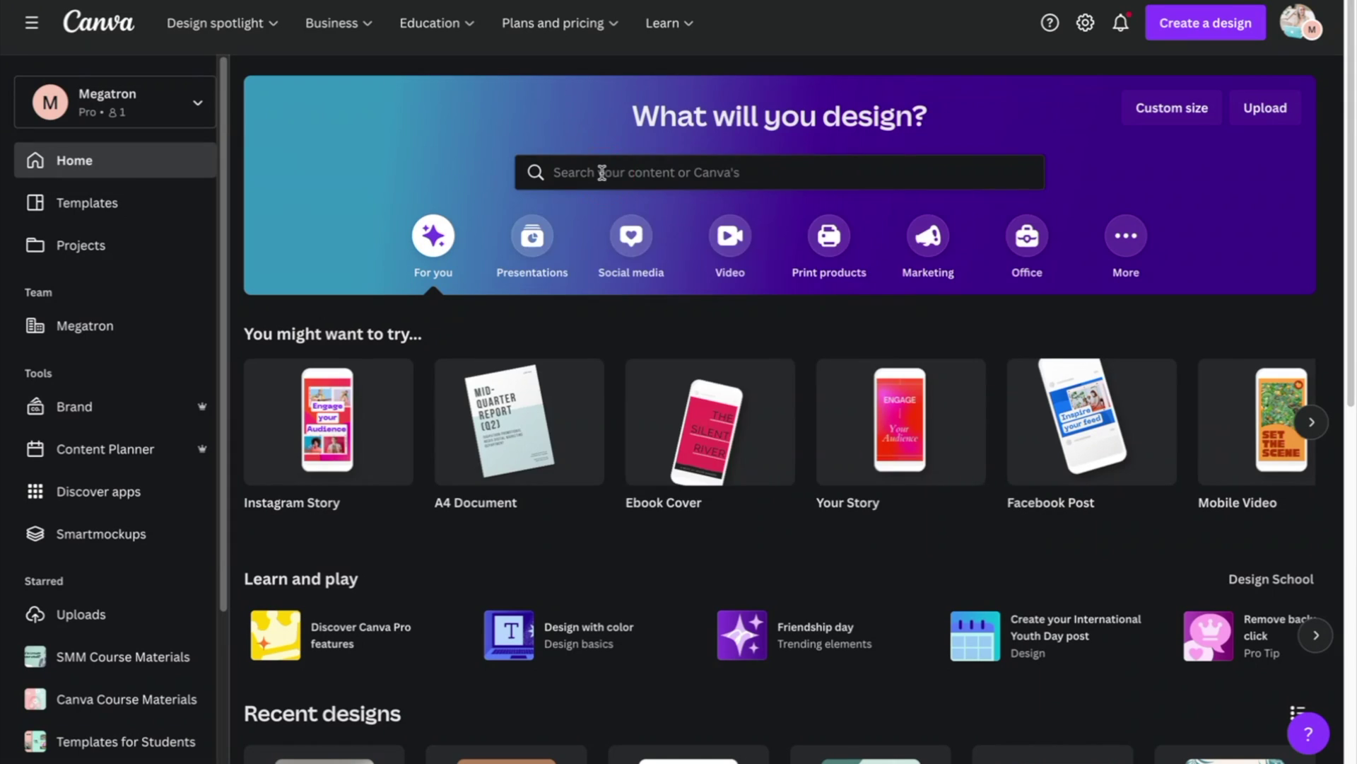
Step: Search Canva's templates for "ebook" and preview the pages of the Creative E-Book Template
left_click(601, 172)
type("ebook")
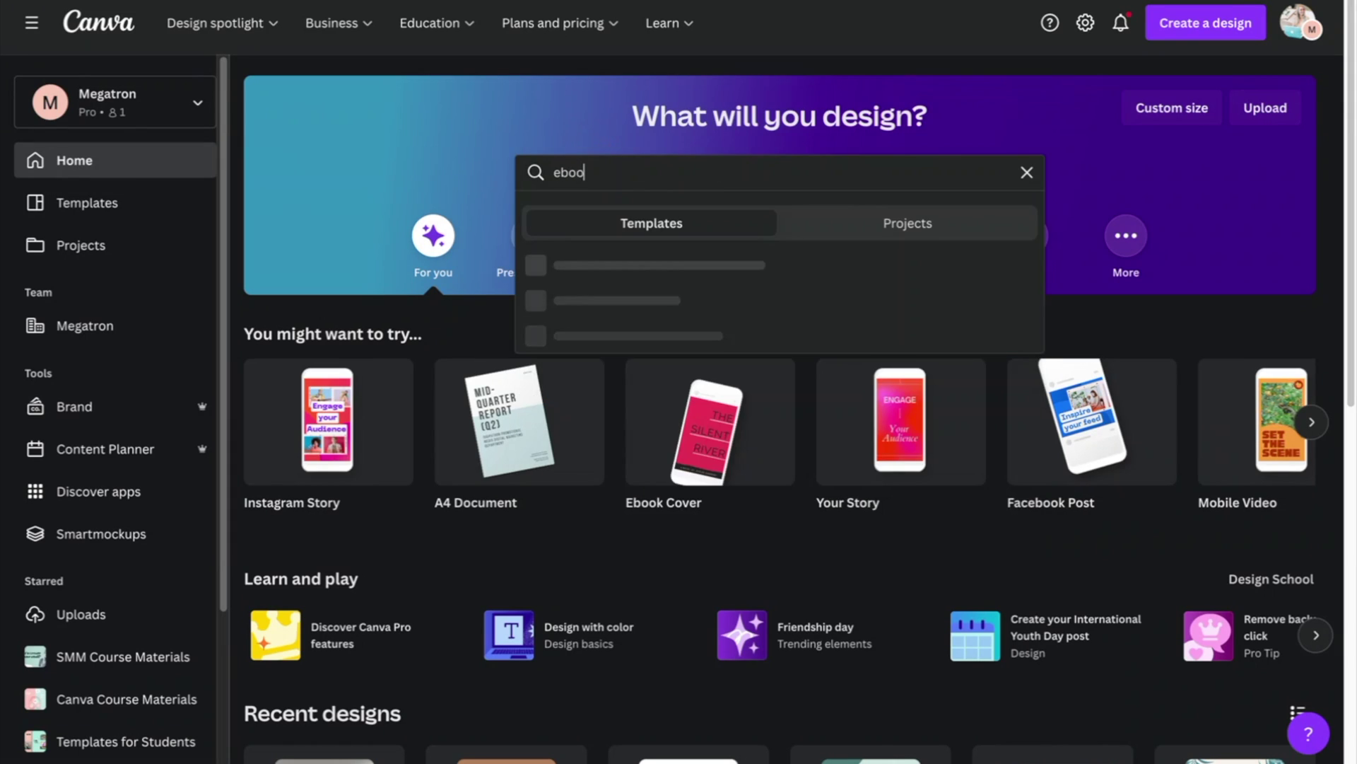
key("Return")
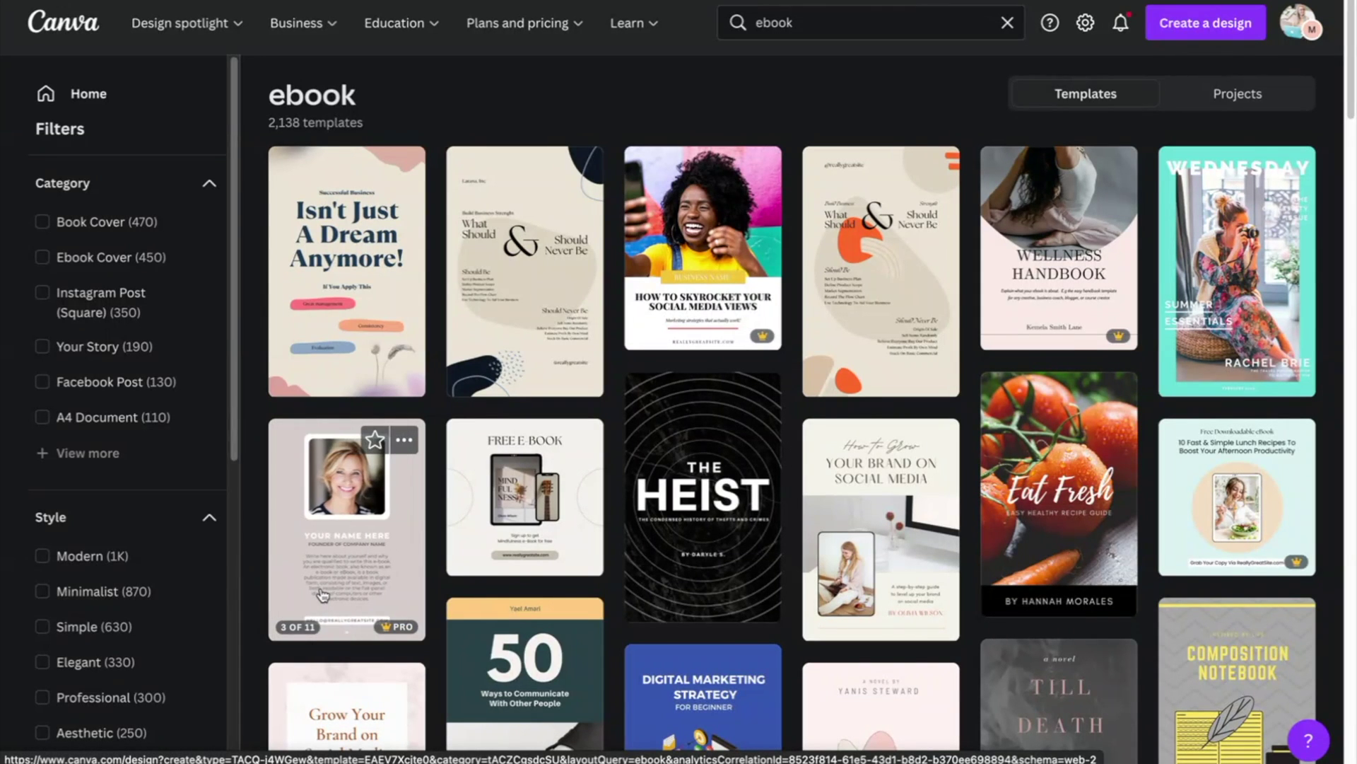
mouse_move(401, 456)
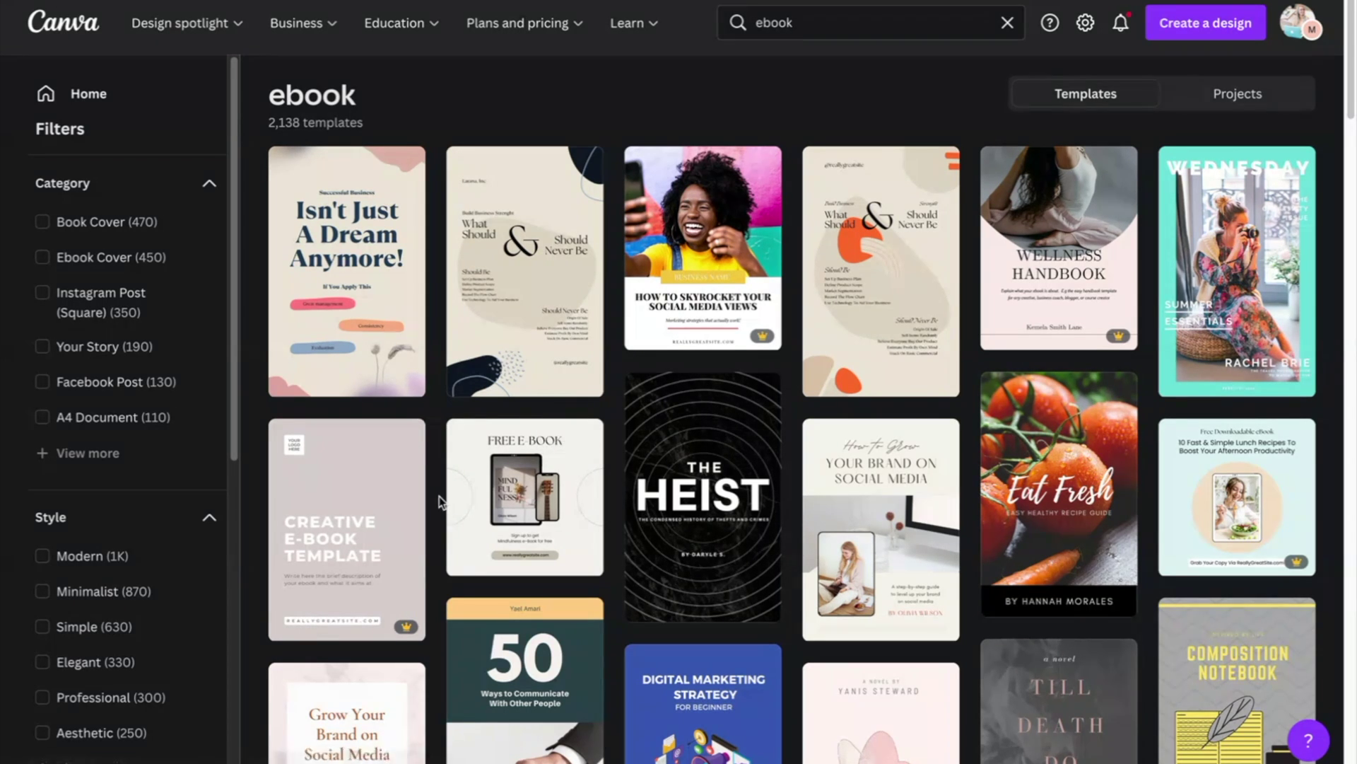
Step: Create a new A4 Document design by looking up "a4" among the design types
left_click(1200, 21)
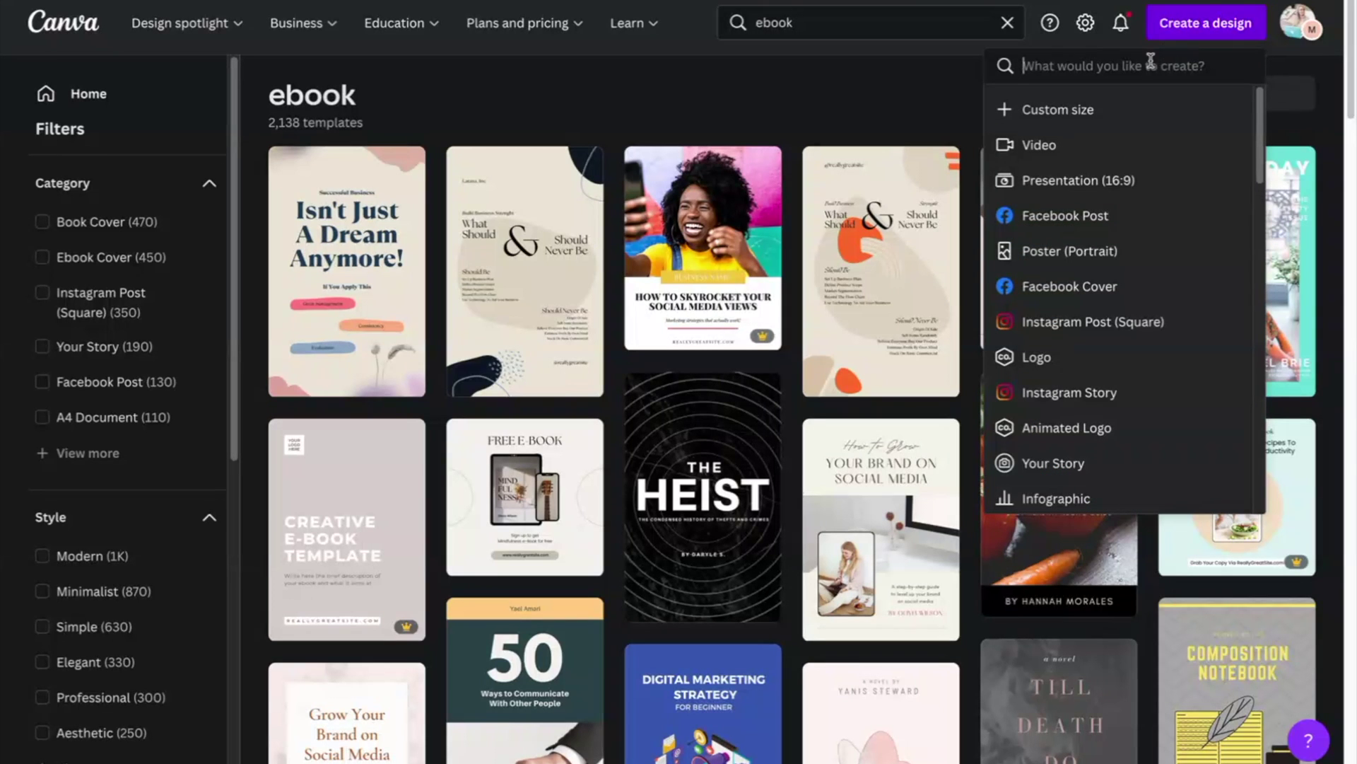
type("a4")
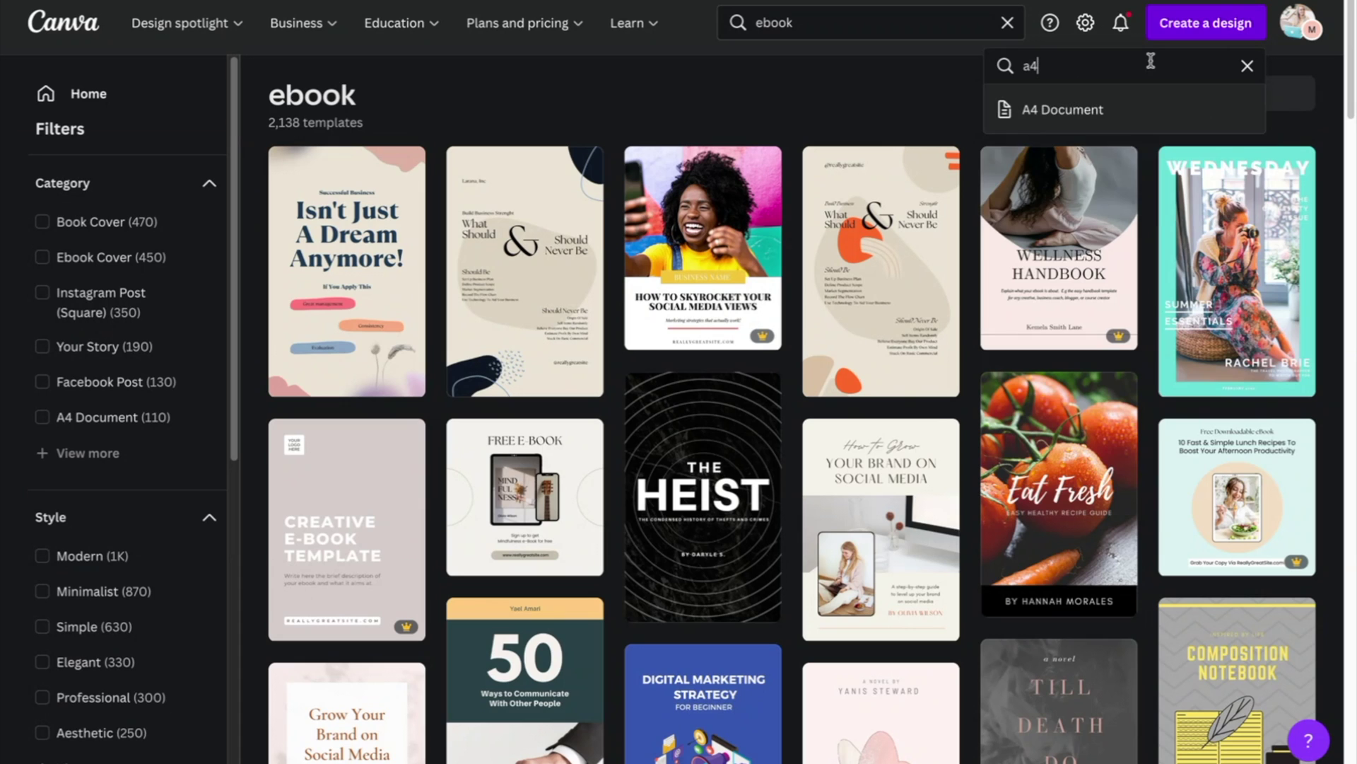
left_click(1074, 109)
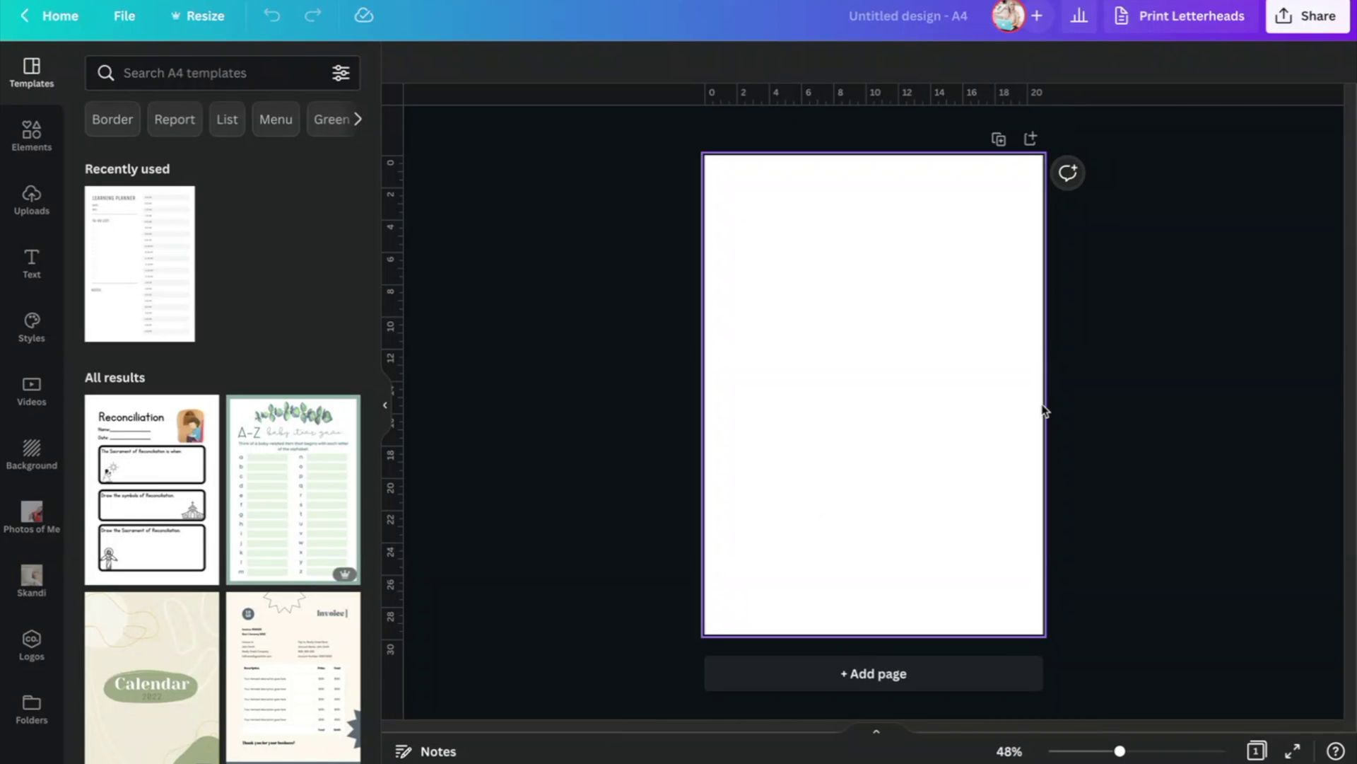
Step: Show the margins on the blank A4 page and check that rulers and guides are enabled
left_click(116, 17)
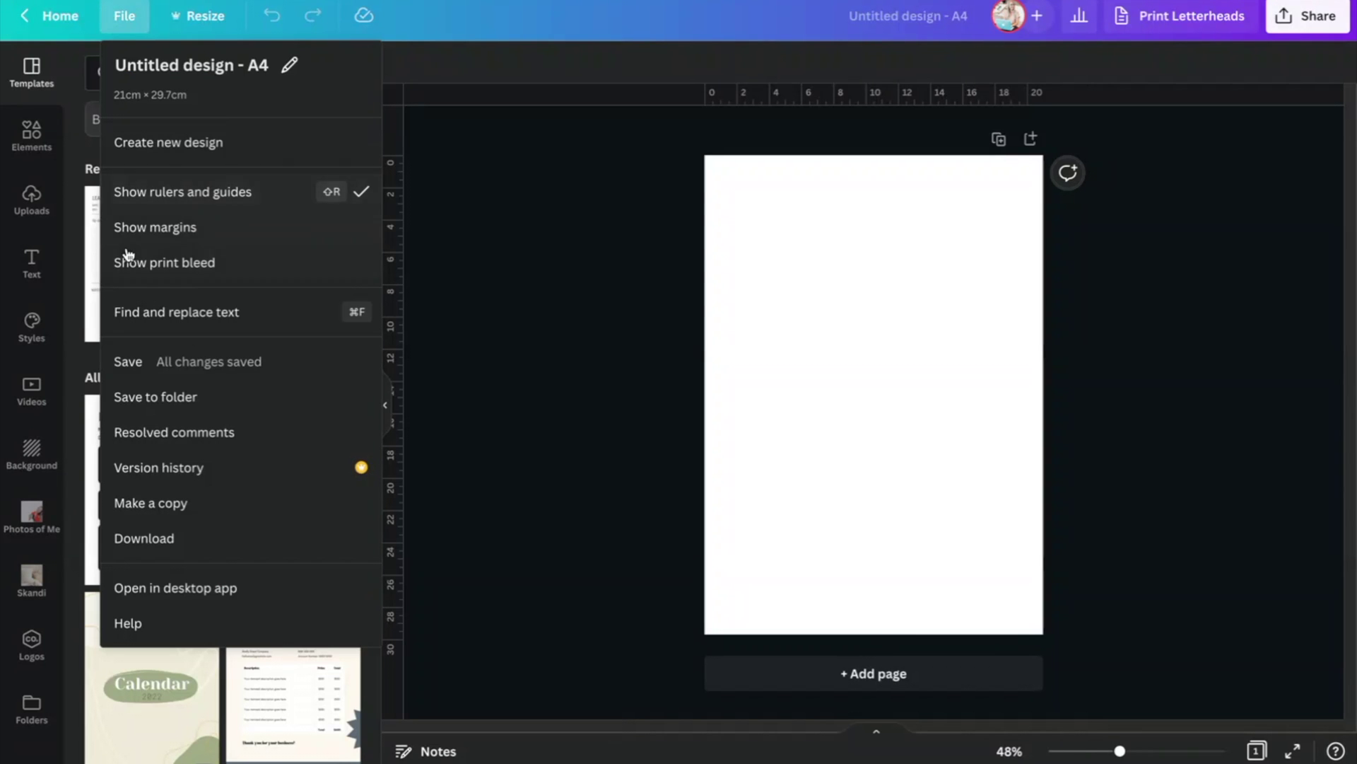
left_click(157, 232)
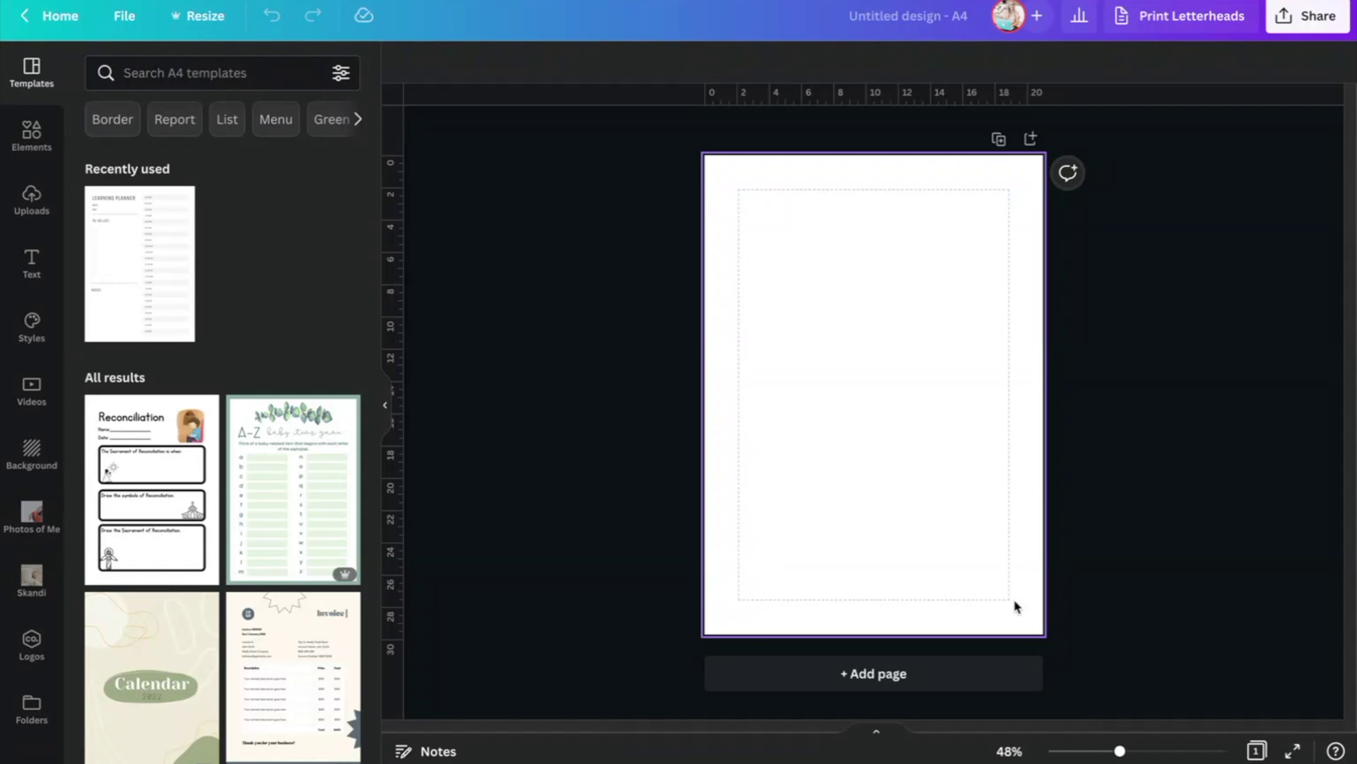
left_click(126, 16)
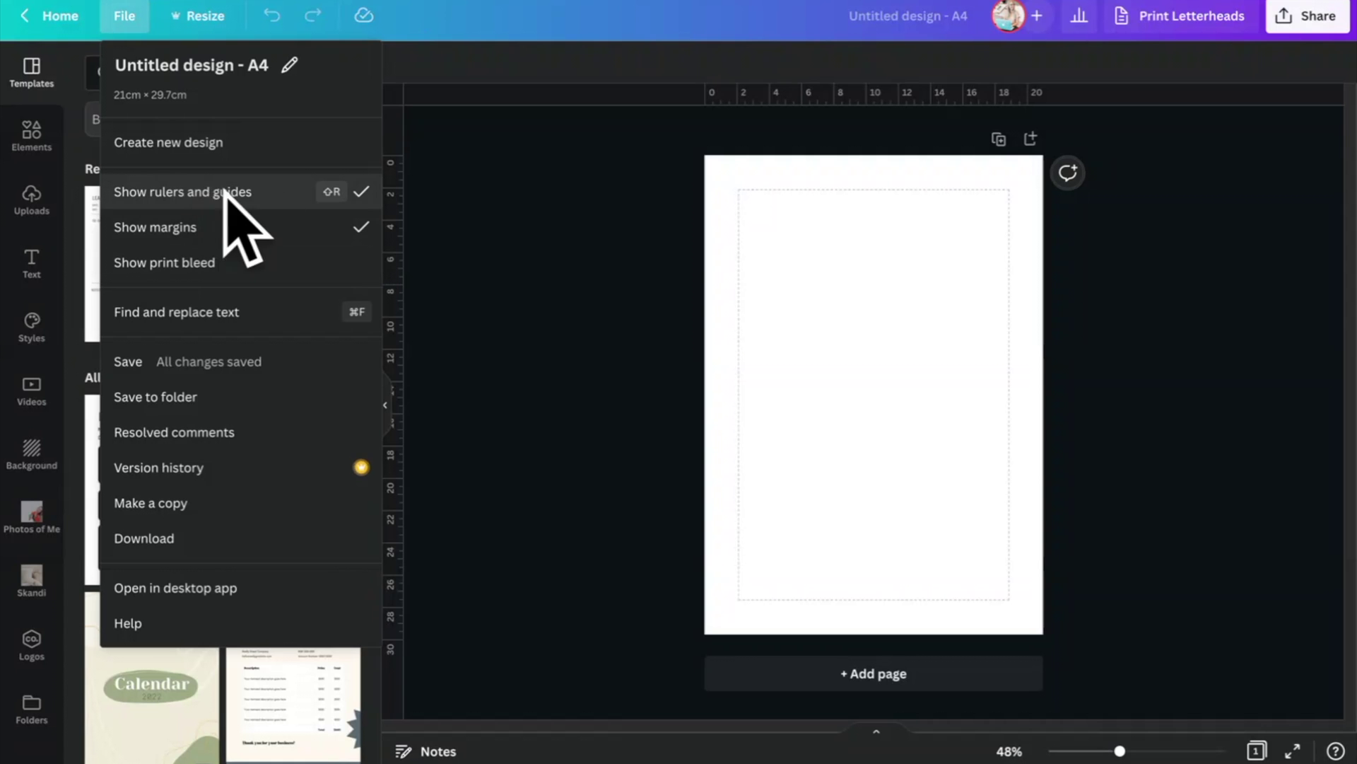
left_click(418, 182)
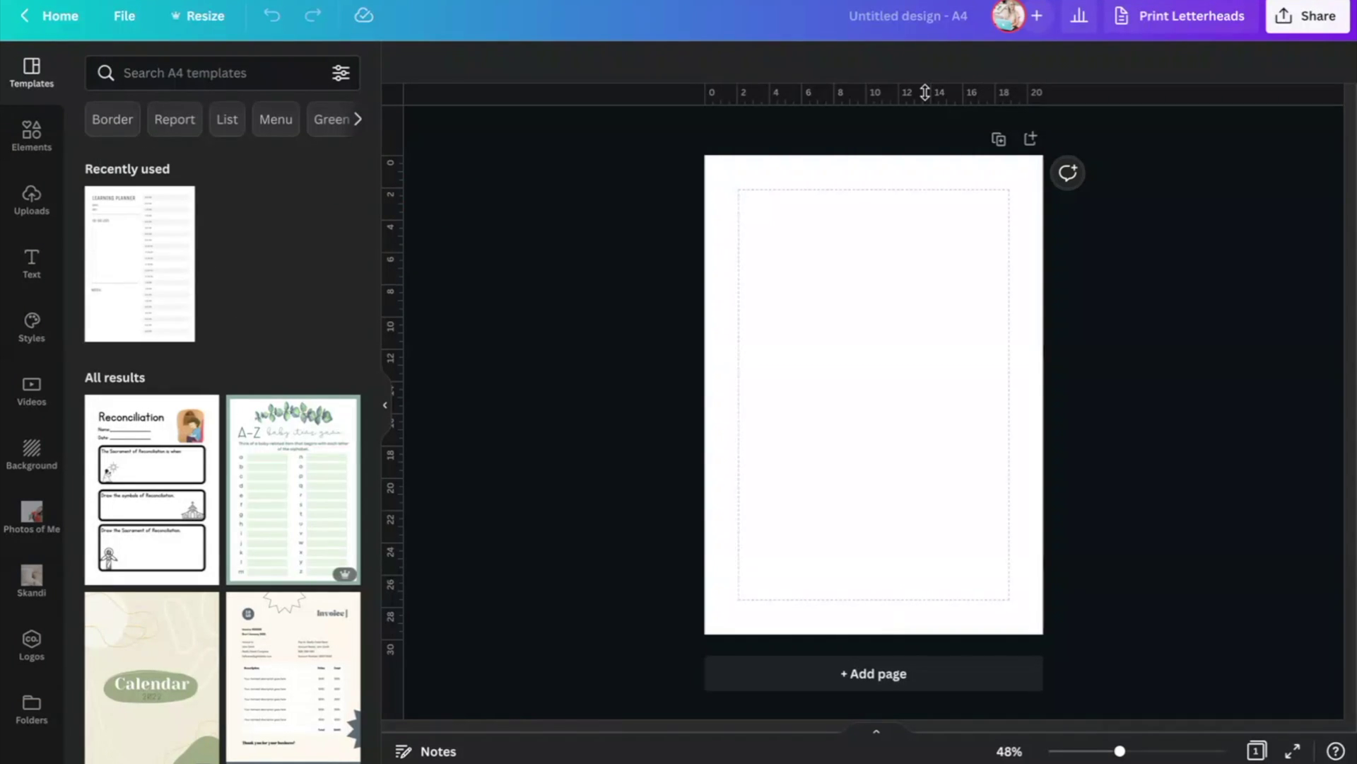
Step: Add a vertical guide at the page centre, 10.5 cm, and one more guide about 1 cm to either side of it
mouse_move(713, 89)
left_mouse_down()
mouse_move(736, 454)
mouse_move(717, 65)
left_mouse_up()
mouse_move(393, 260)
left_mouse_down()
mouse_move(885, 276)
mouse_move(874, 275)
left_mouse_up()
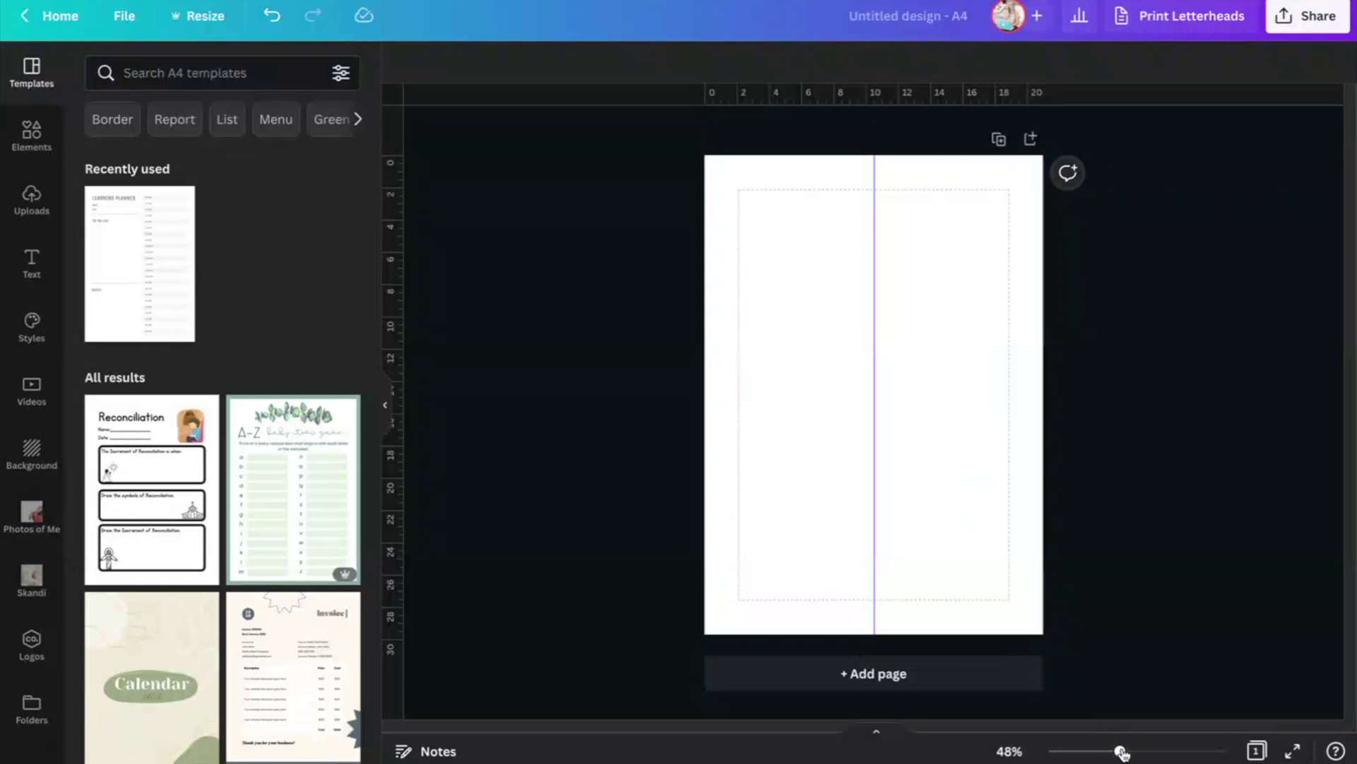
left_click_drag(1122, 752, 1141, 751)
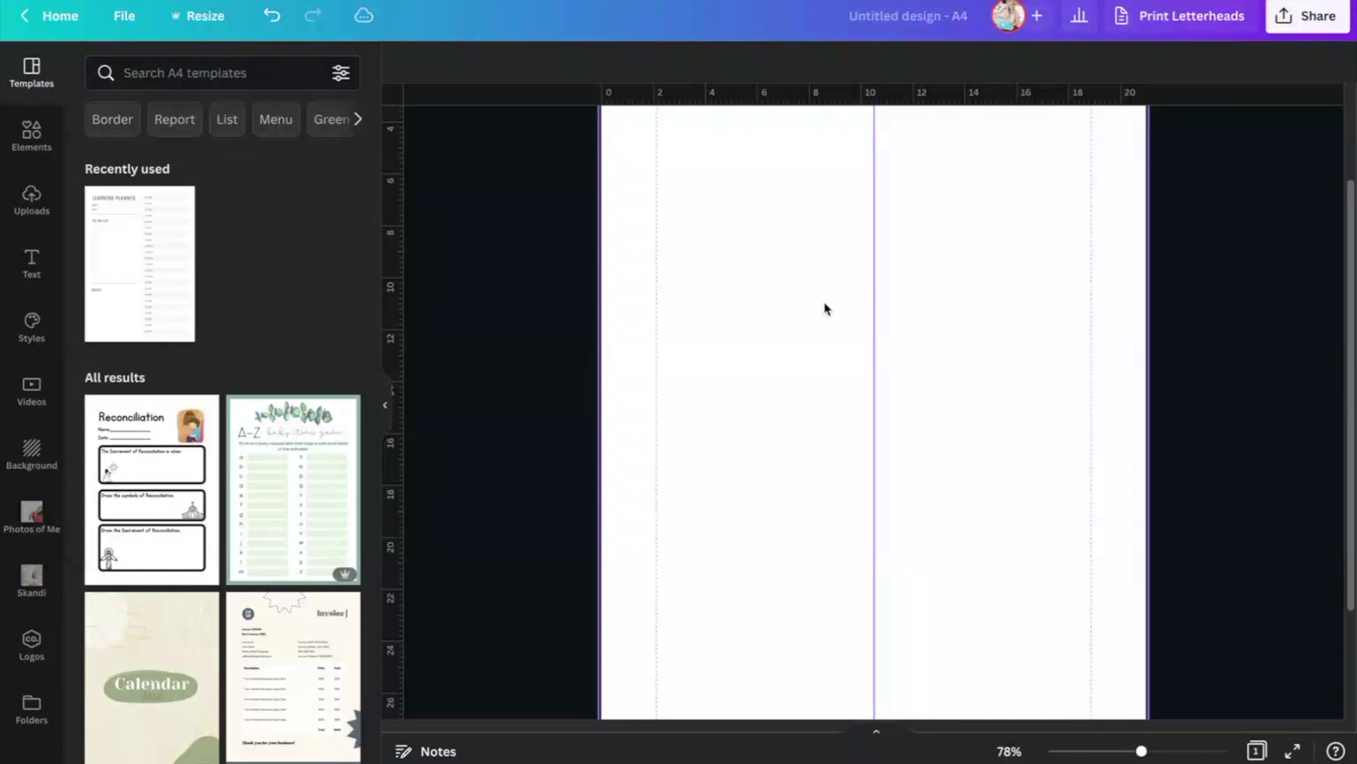
left_click(876, 305)
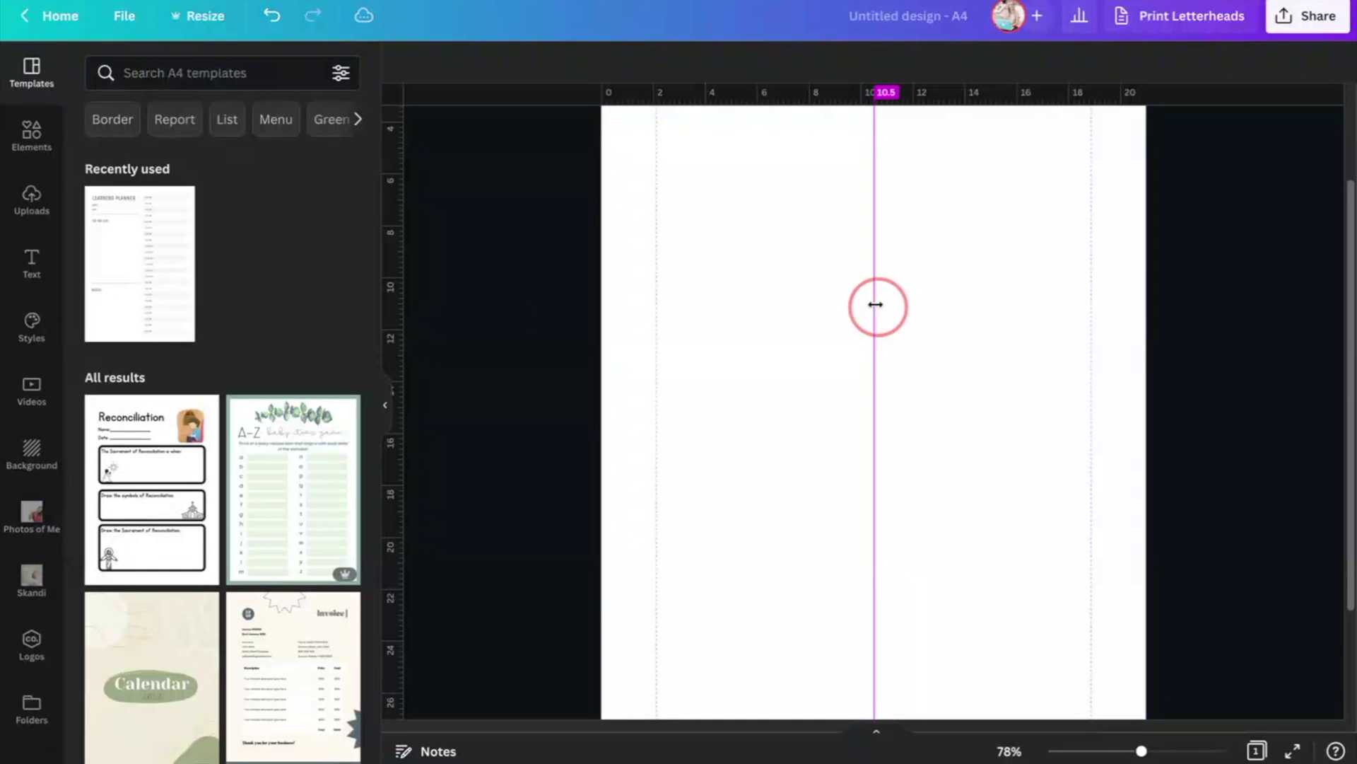
left_click_drag(390, 289, 899, 283)
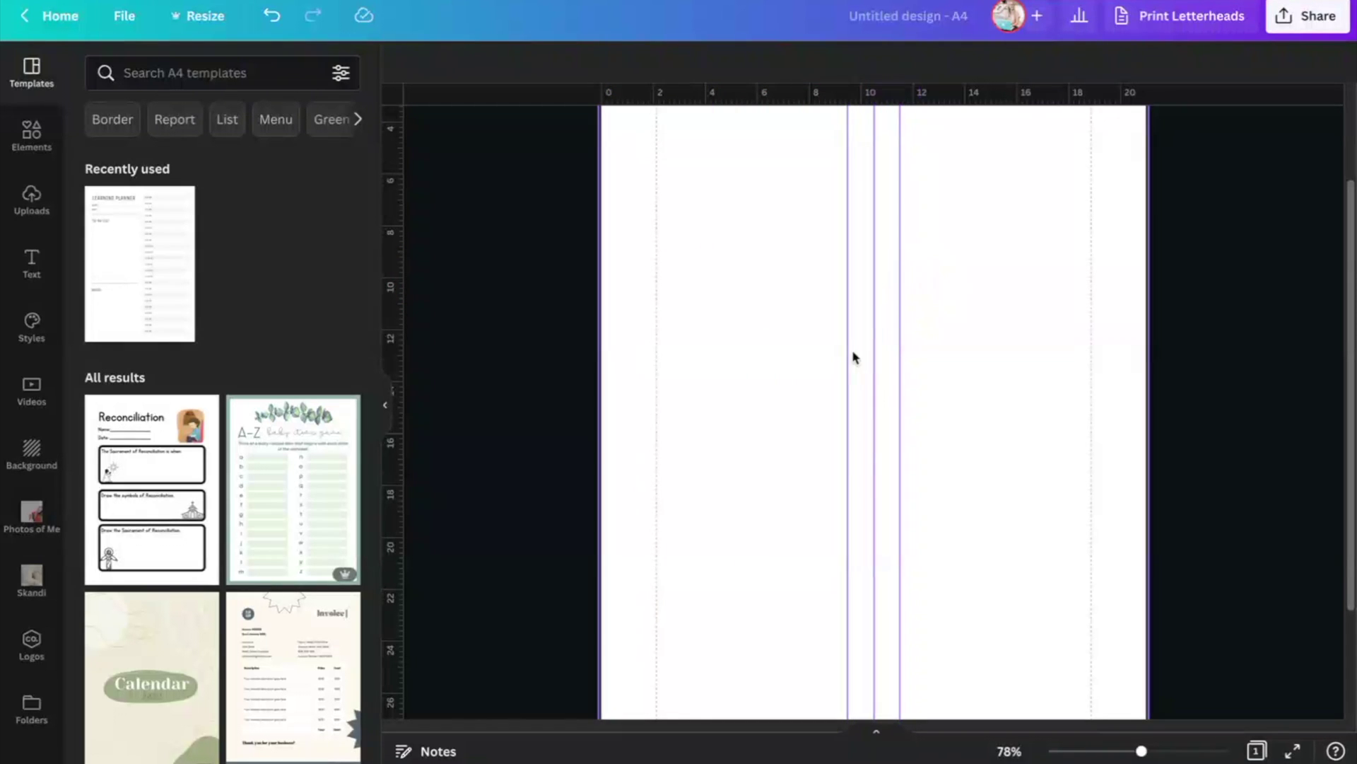
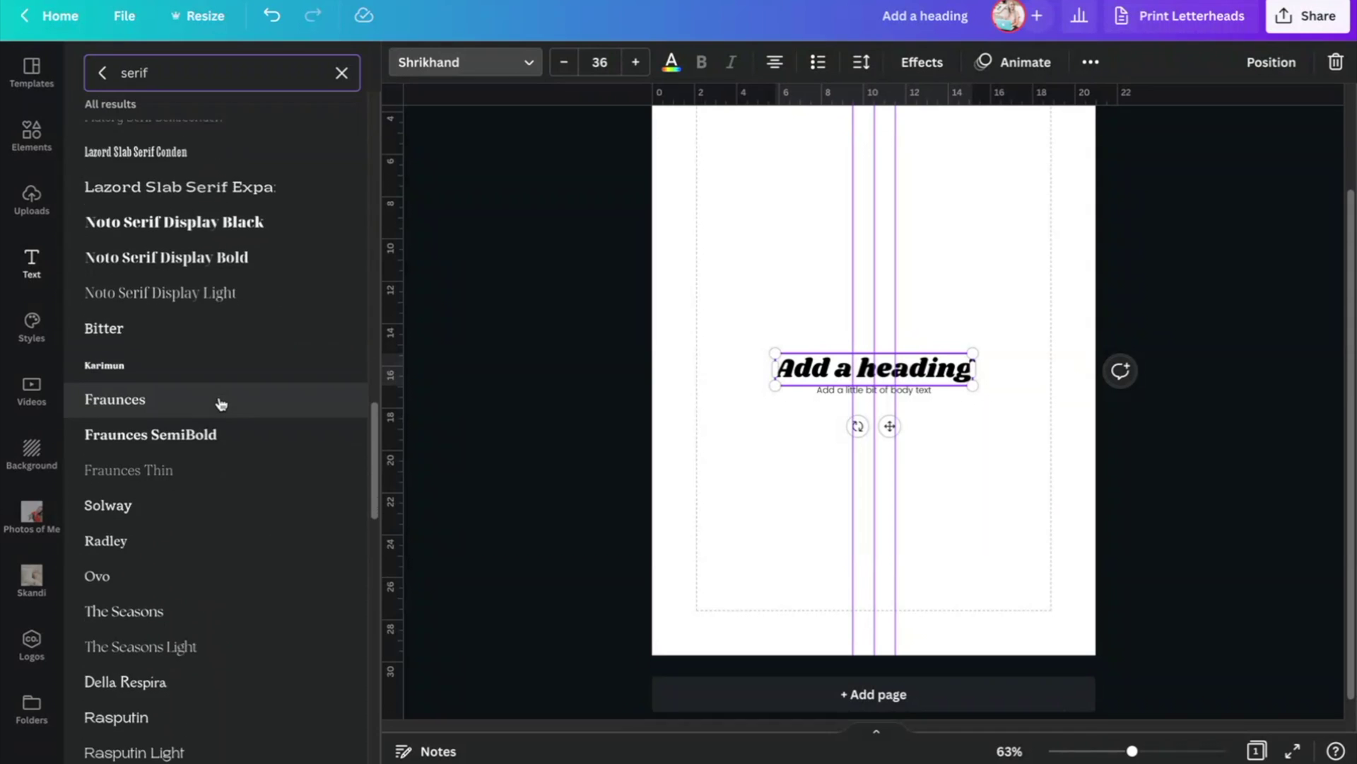
Step: Set the heading's font to The Seasons and the body text's font to Glacial Indifference
left_click(191, 584)
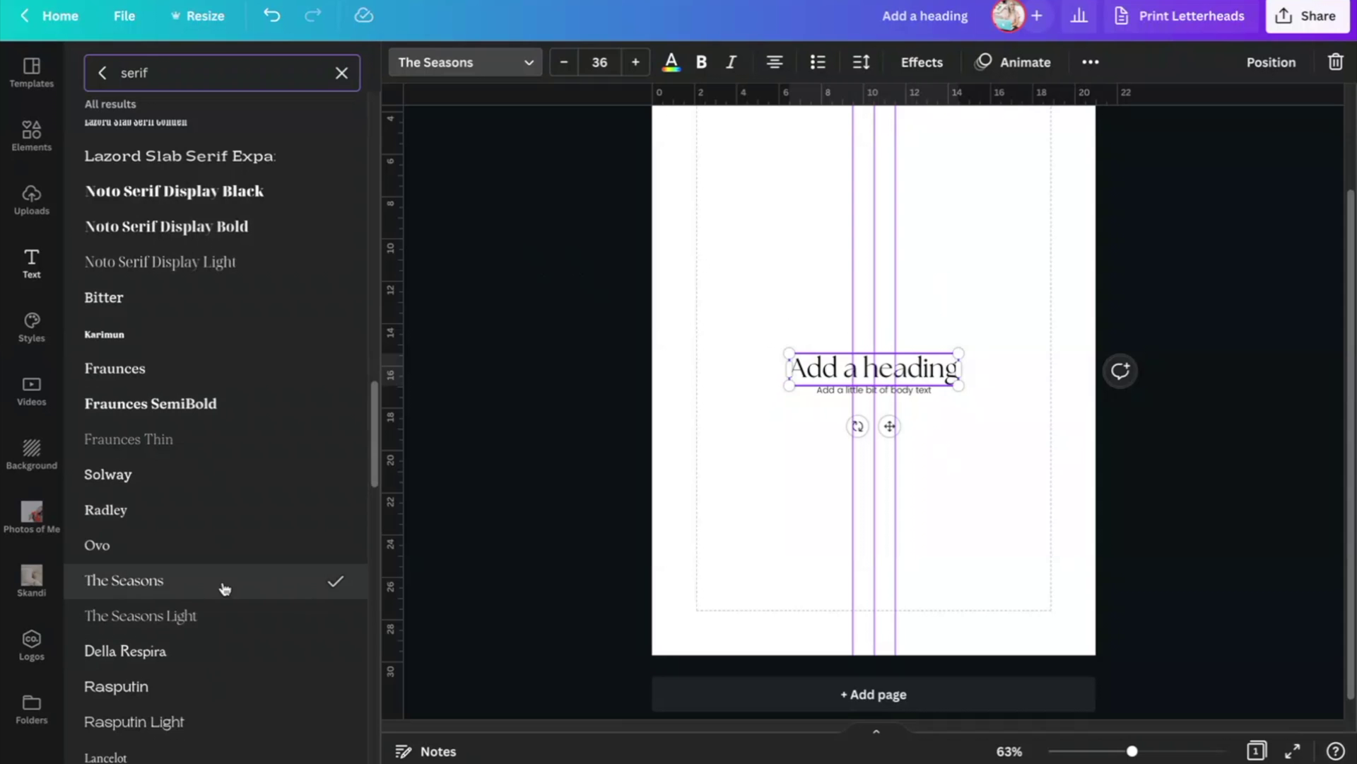
left_click(813, 393)
left_click(196, 75)
type("glacial")
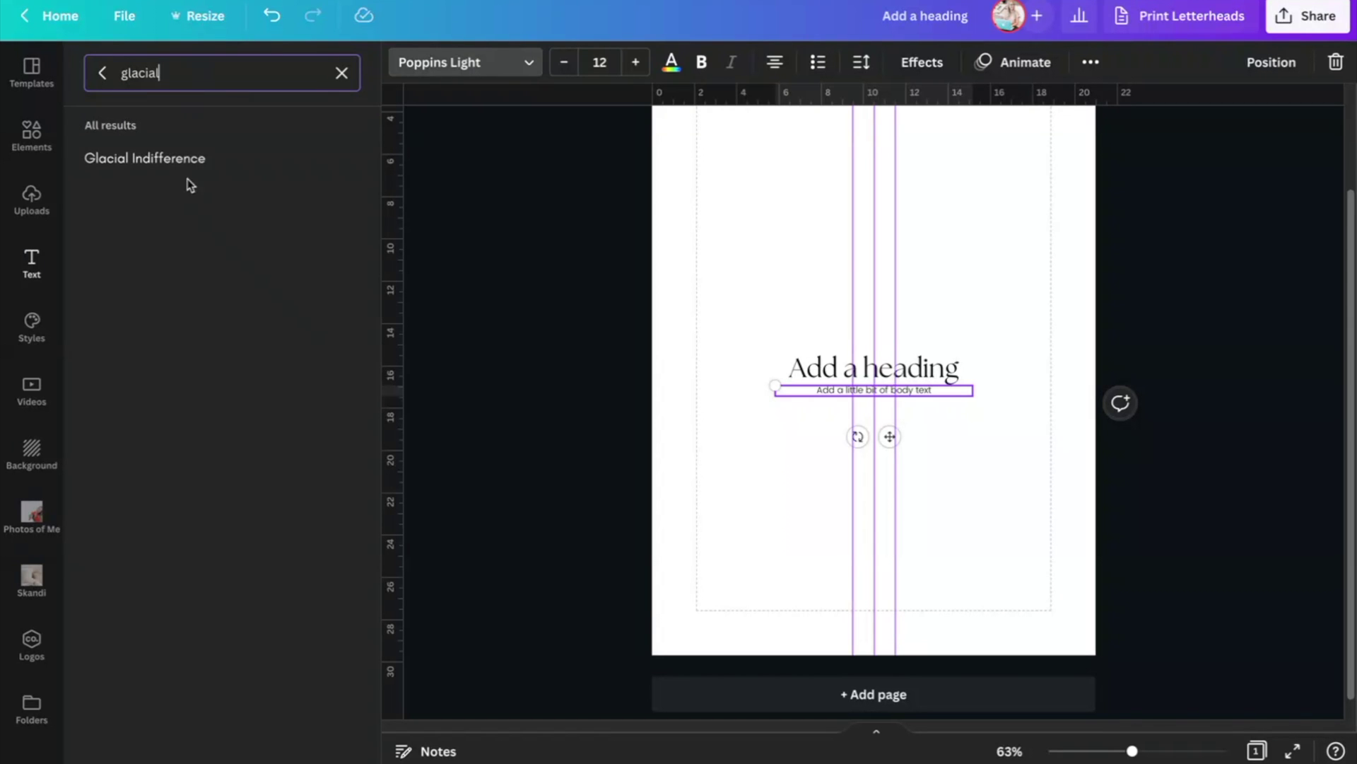
left_click(185, 181)
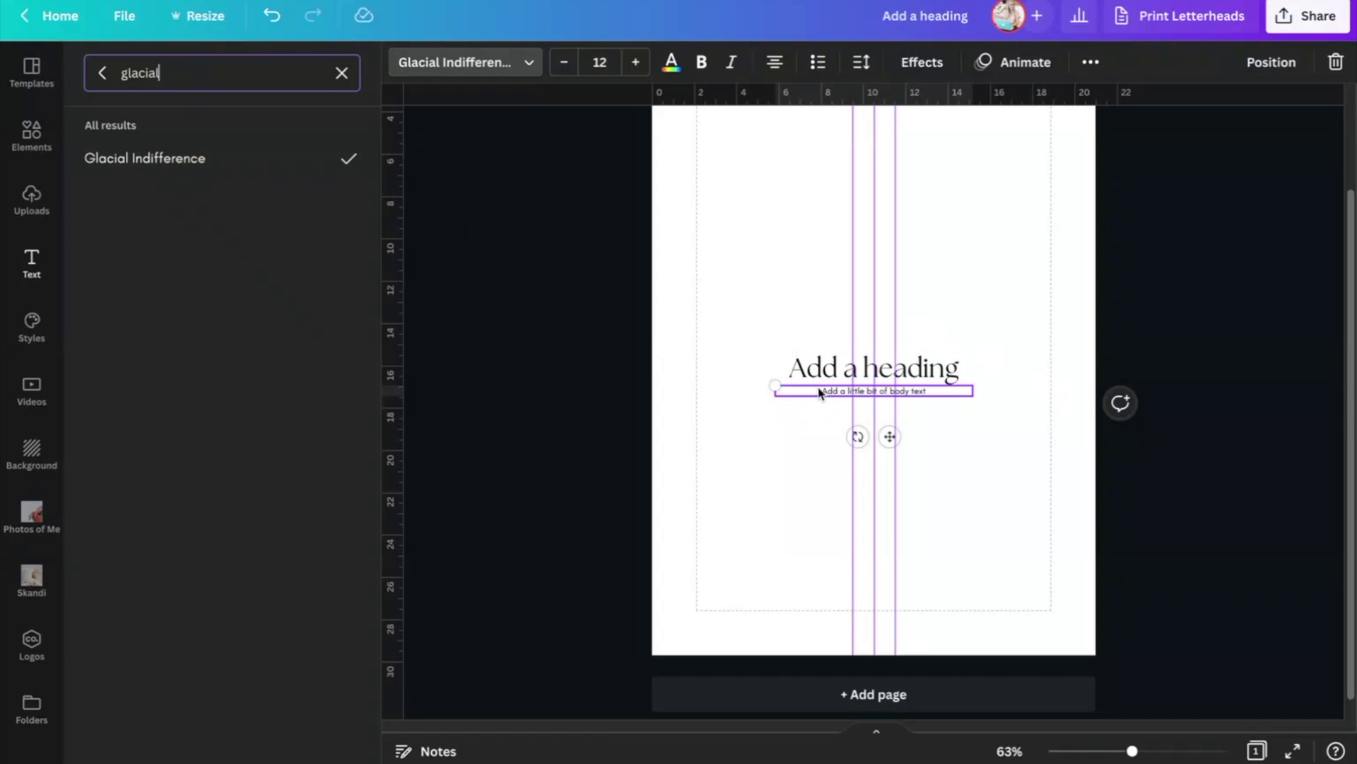
Step: Change the small body text's alignment to justified and return to the general text options
left_click(774, 64)
left_click(774, 64)
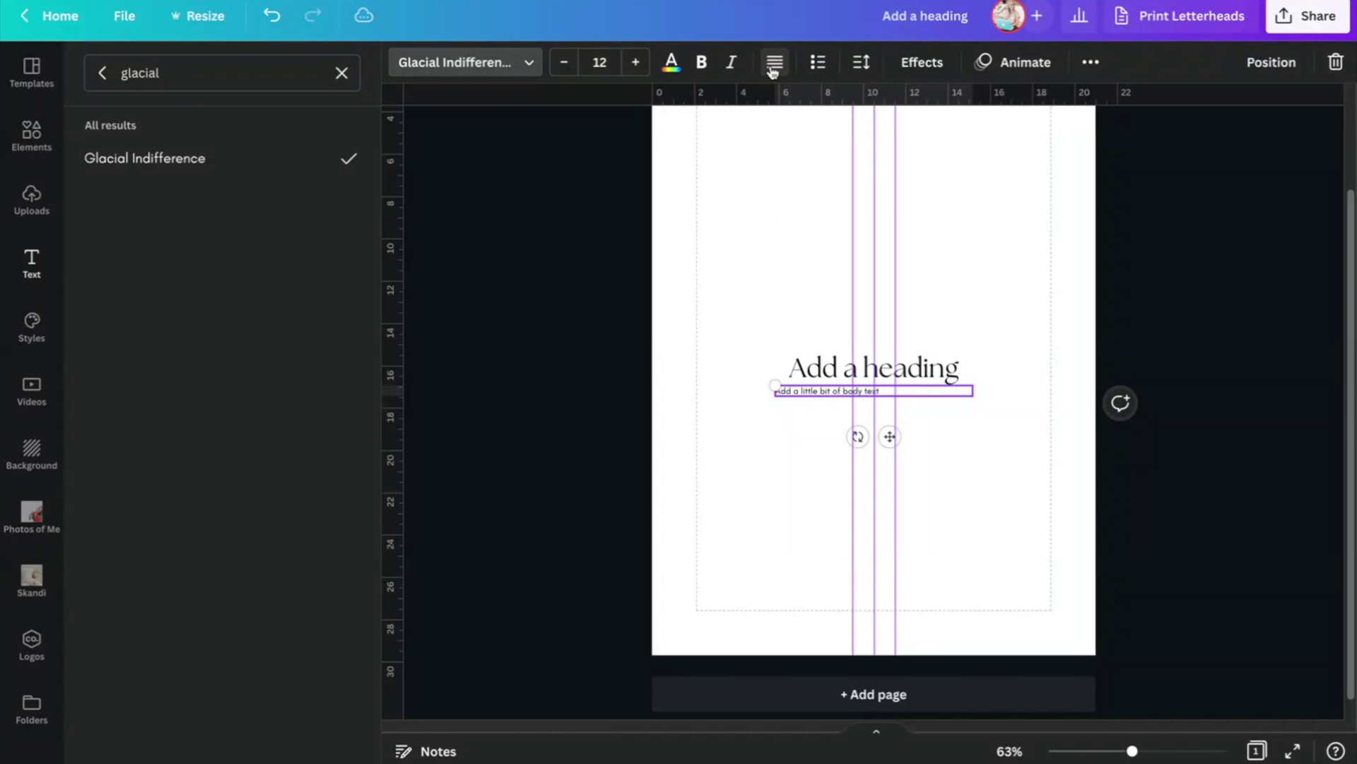
left_click(1004, 308)
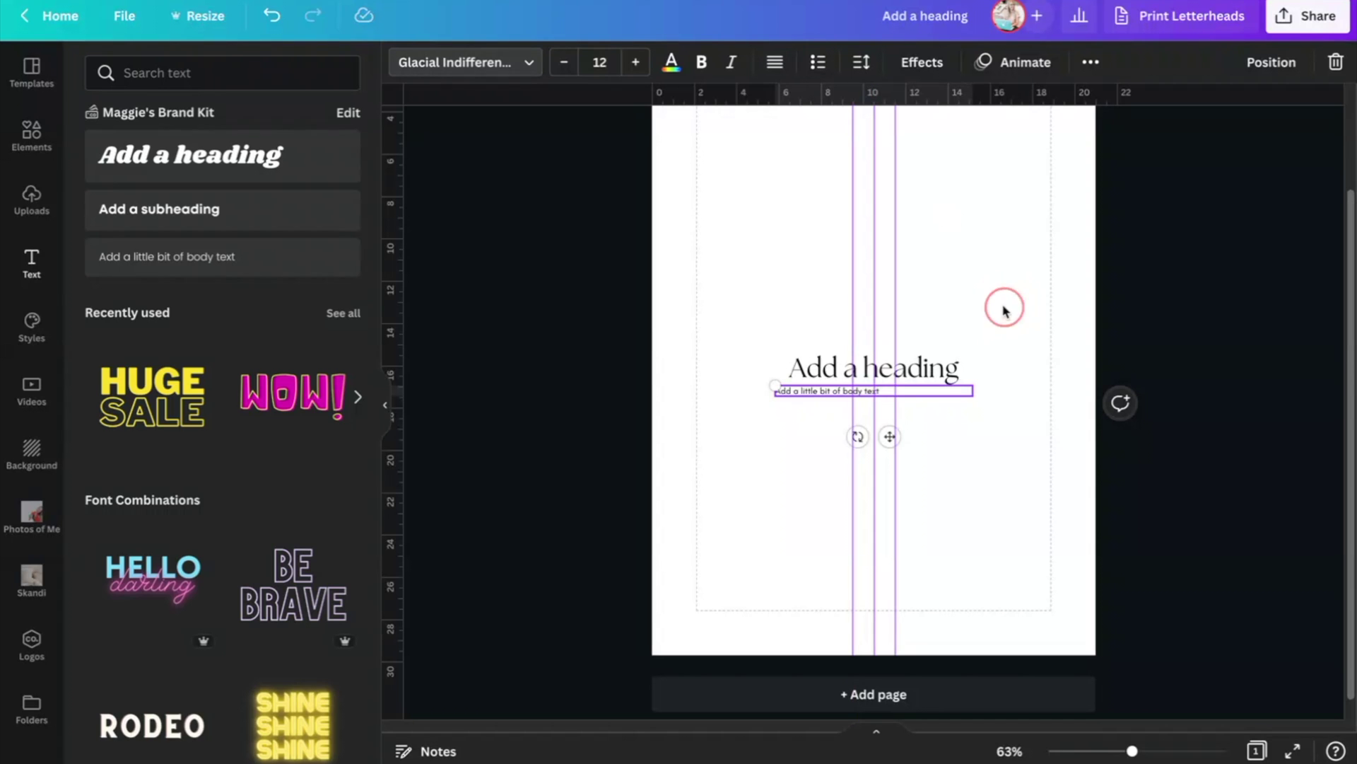
Step: Align the heading with the body text's left edge and move both against the left margin in the page's upper part
left_click(836, 371)
left_click(804, 390, "shift")
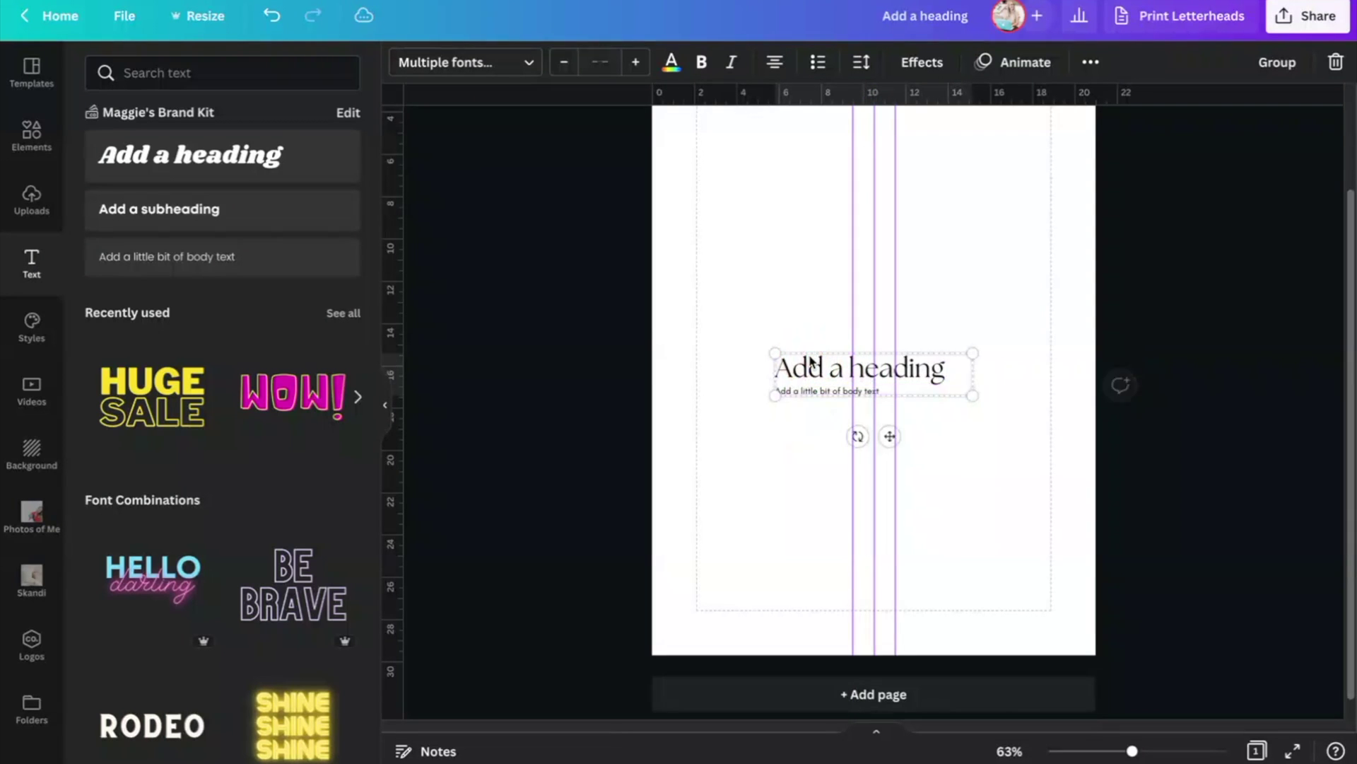
scroll(818, 417, "up", 2)
left_click(800, 431)
left_click_drag(800, 432, 723, 236)
left_click(770, 320)
Step: Shrink the heading to about size 30.4 to fit the left column and set the body text size to 10
left_click(794, 260)
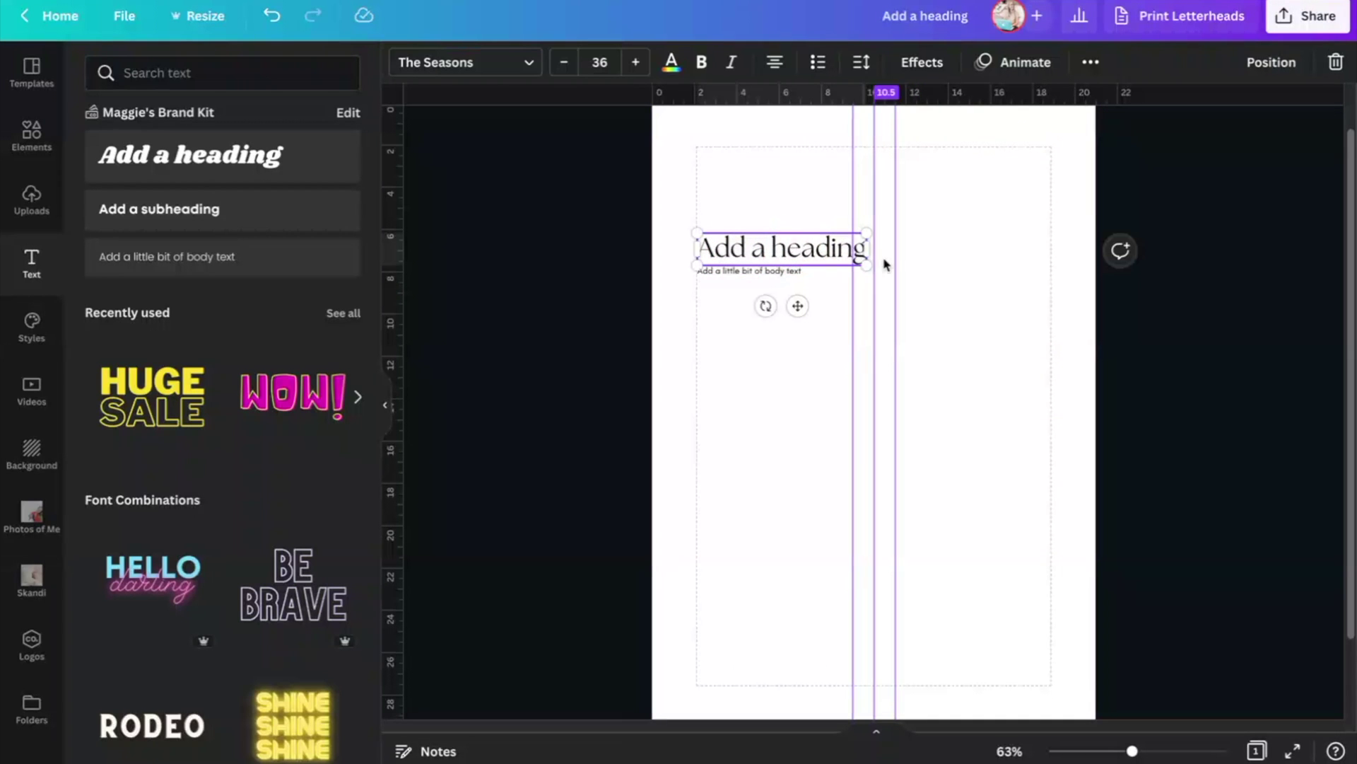
left_click_drag(867, 263, 841, 257)
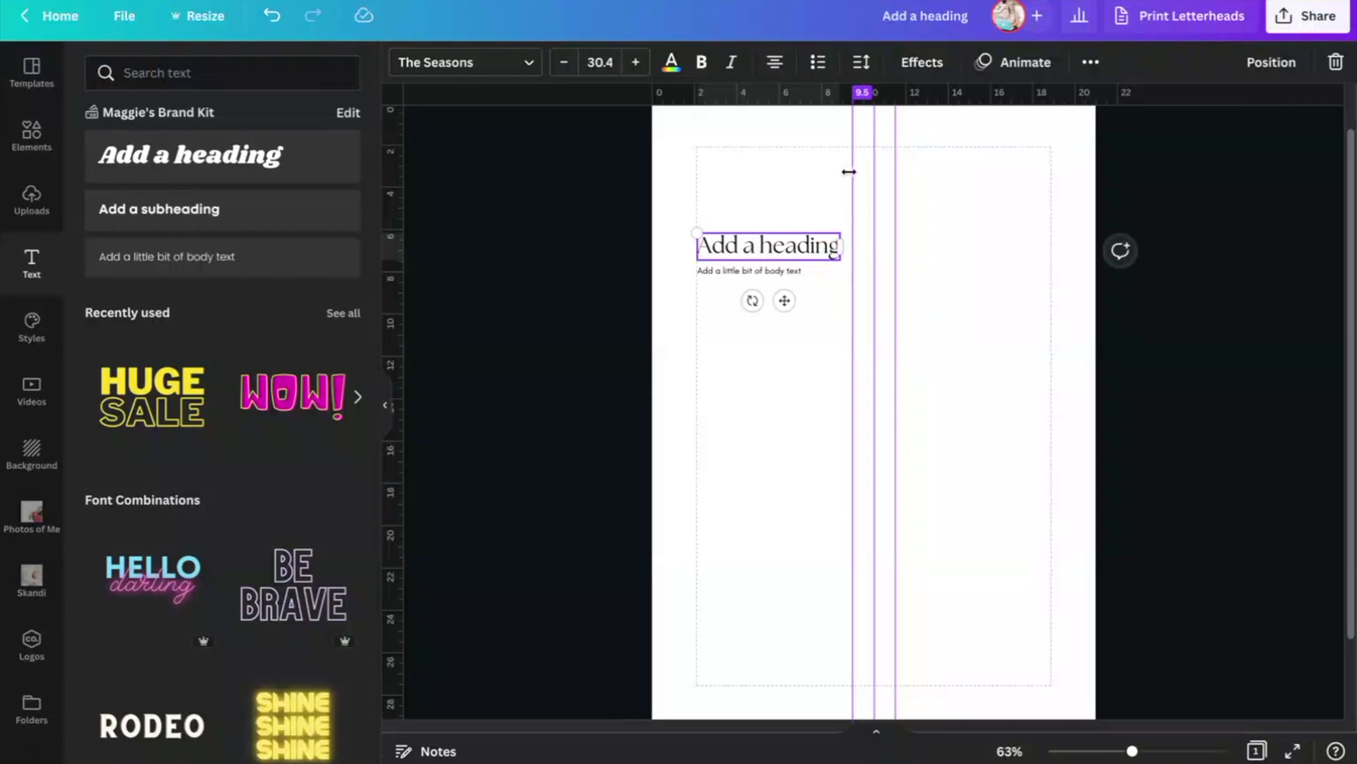
left_click(762, 277)
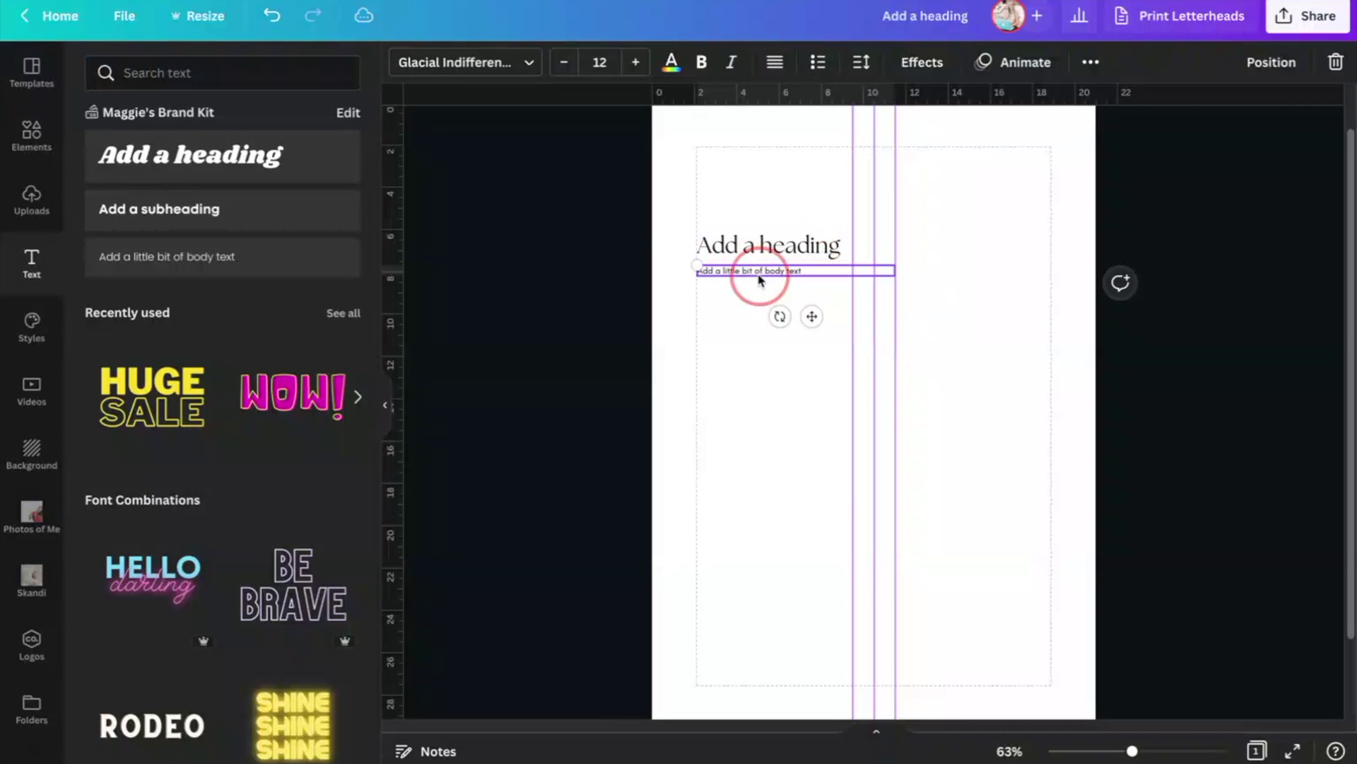
left_click(564, 63)
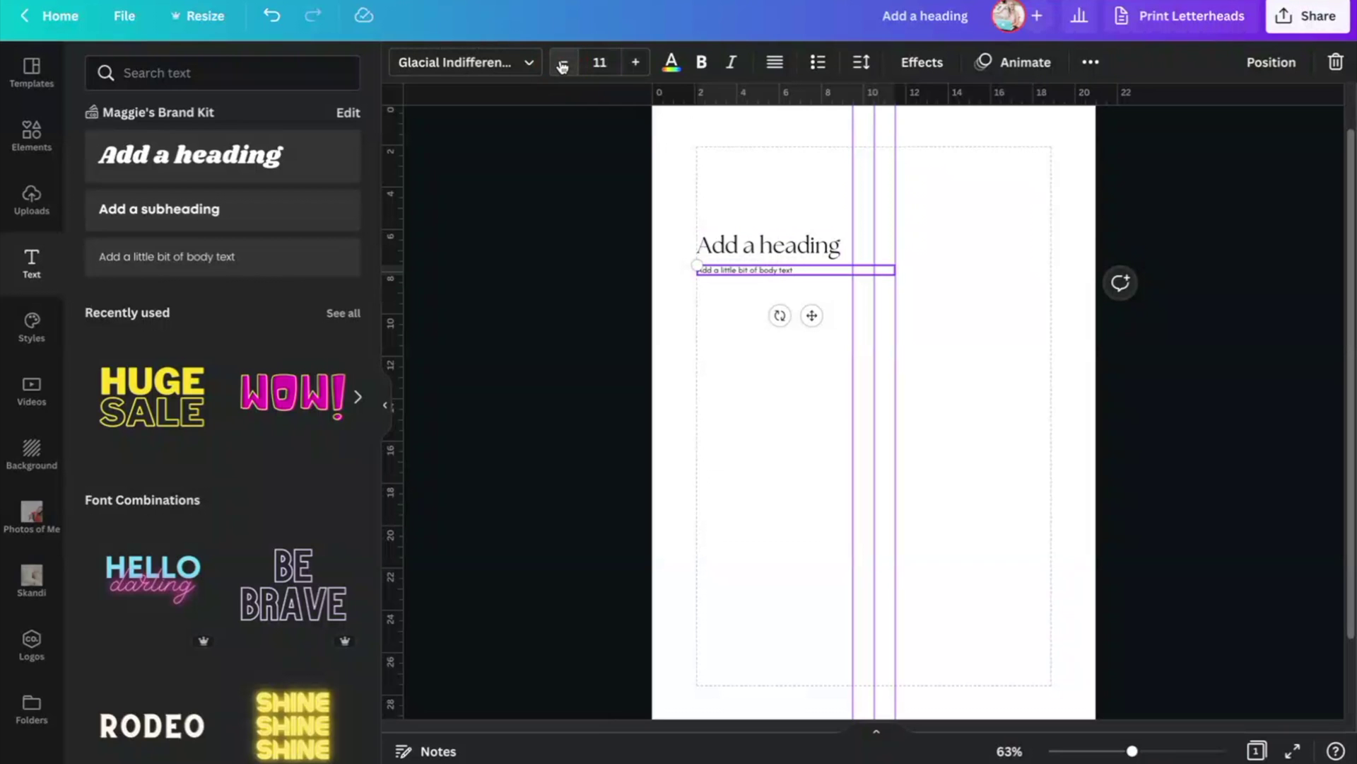
left_click(564, 62)
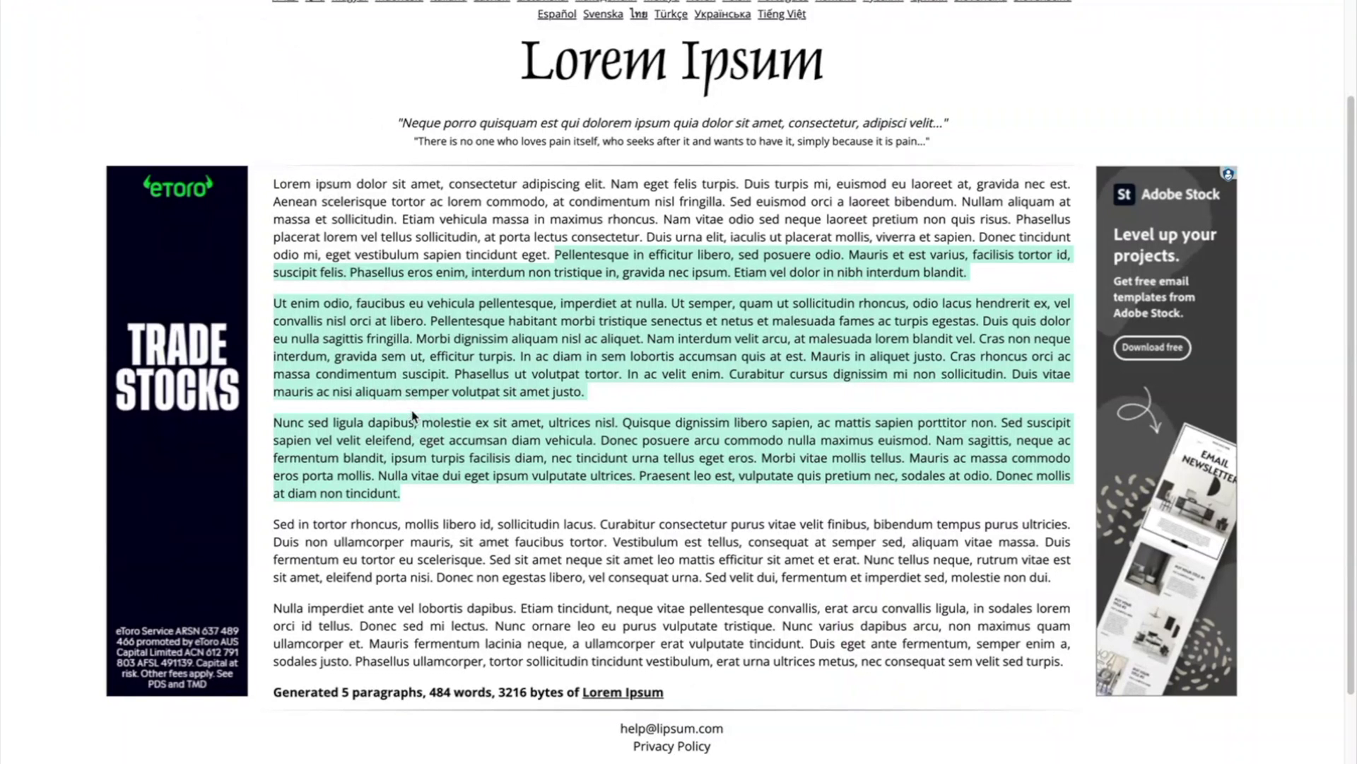
Step: Copy the Lorem Ipsum passage from "Phasellus eros enim" to the third paragraph's end and paste it over the body text in Canva
left_click(408, 485)
left_click_drag(399, 493, 371, 296)
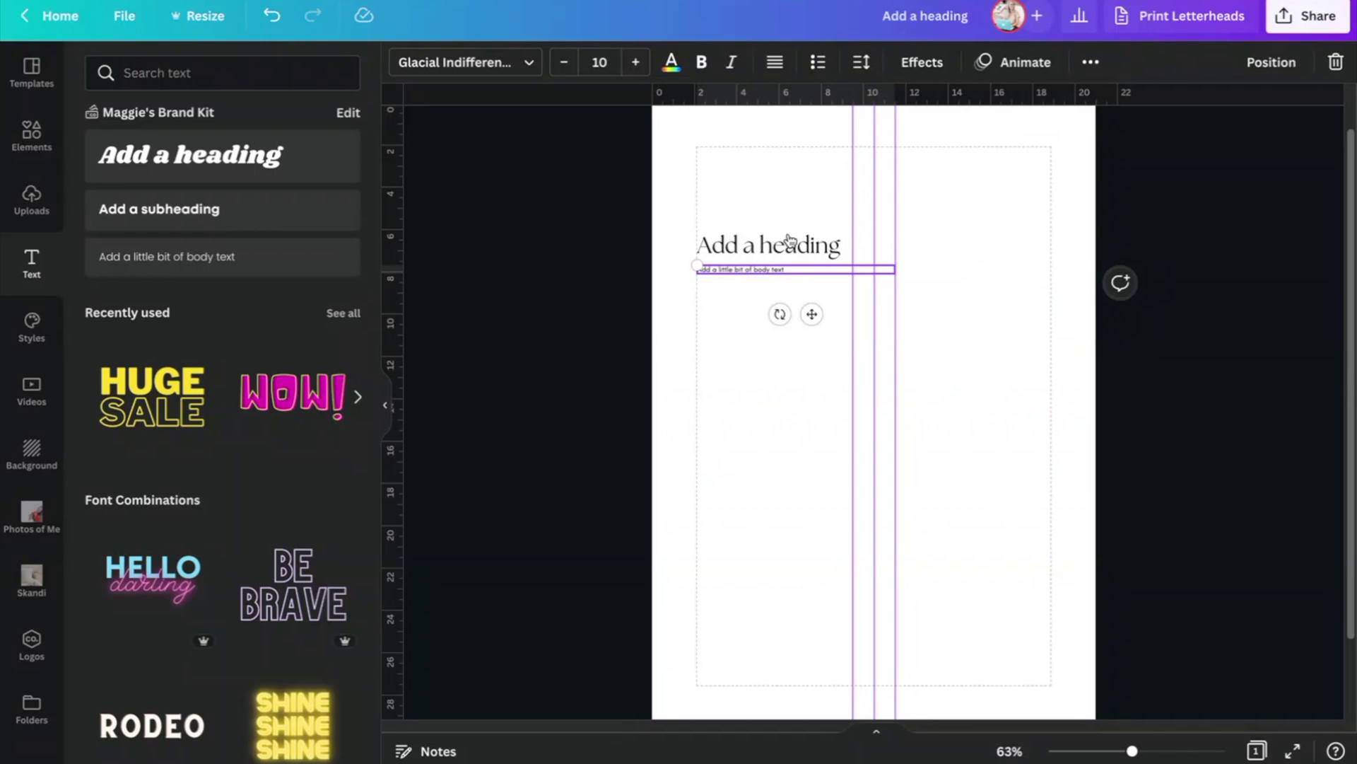
left_click(789, 273)
key("ctrl+v")
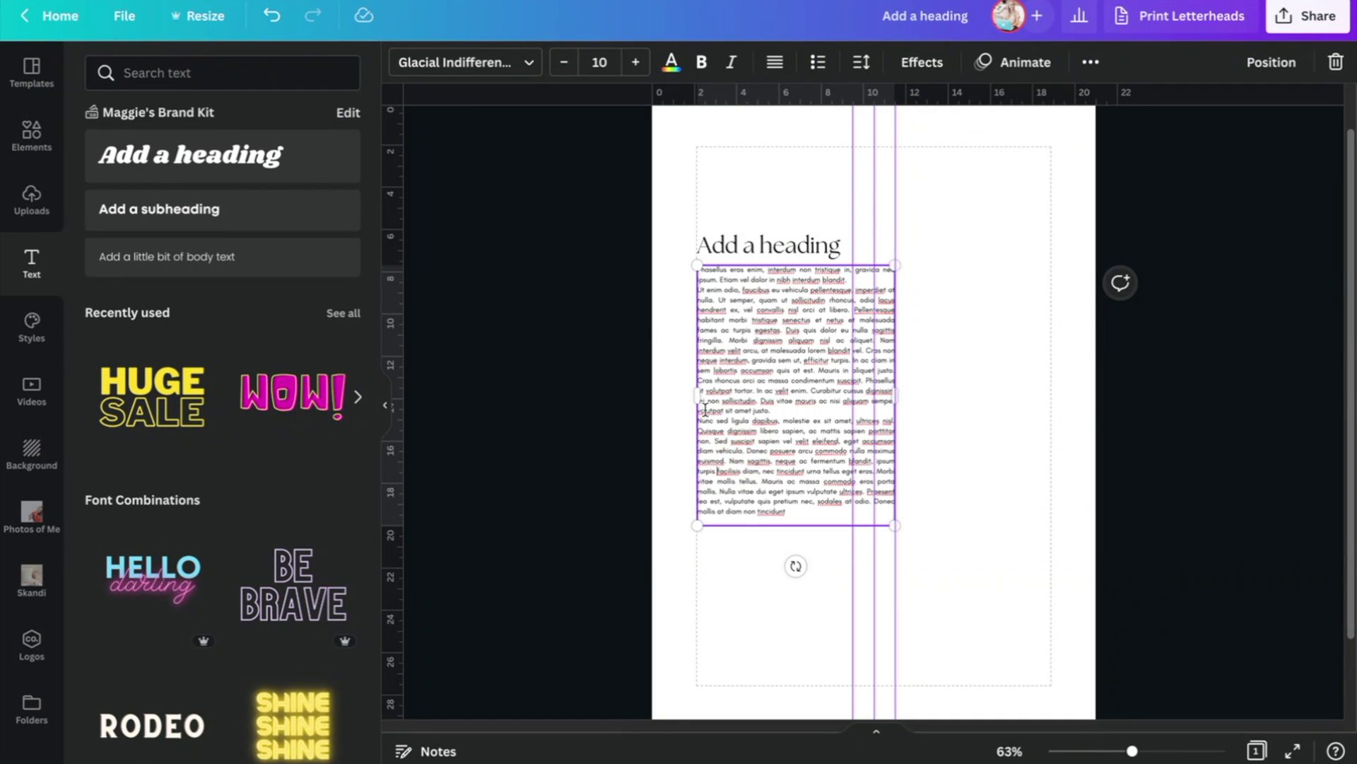
Step: Narrow the body text box to fit the column between the left margin and the first vertical guide
left_click_drag(696, 396, 758, 416)
left_click(789, 601)
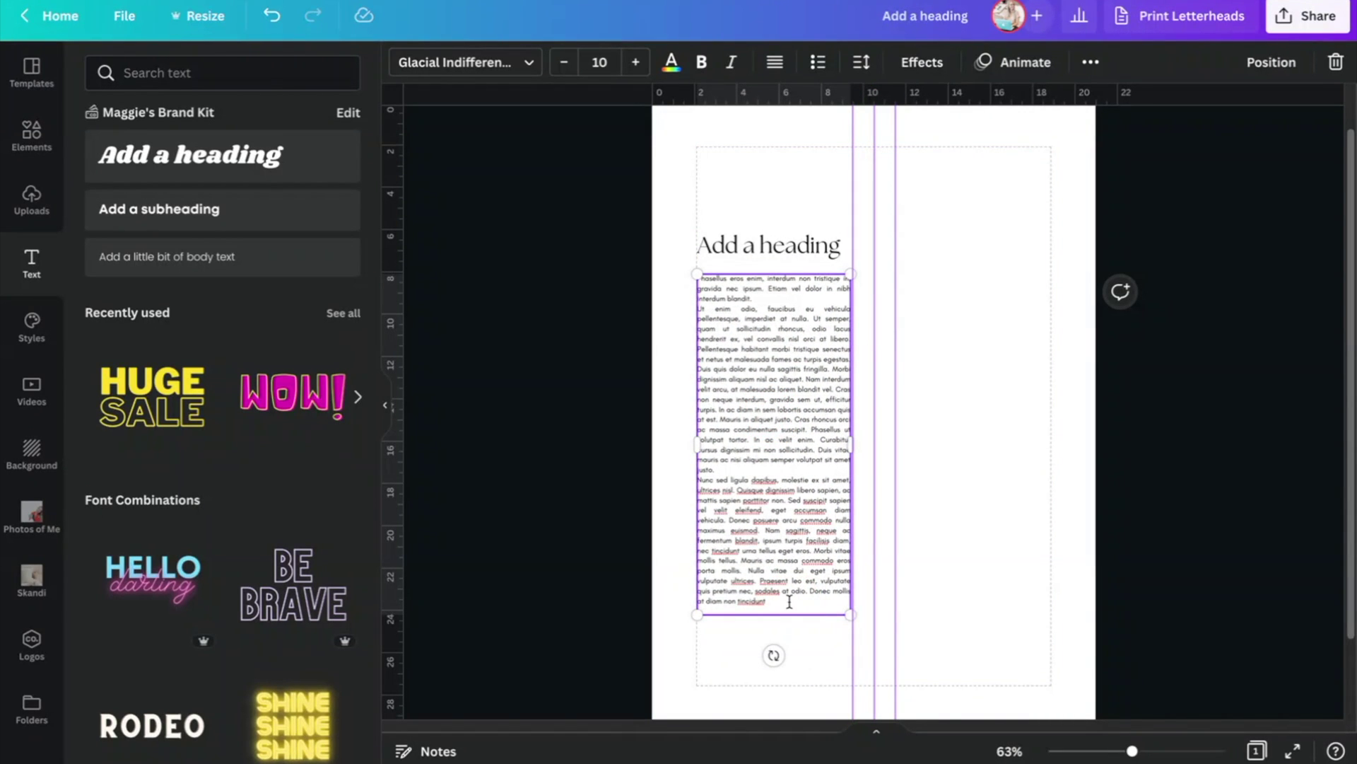
left_click(773, 511)
left_click_drag(850, 441, 851, 441)
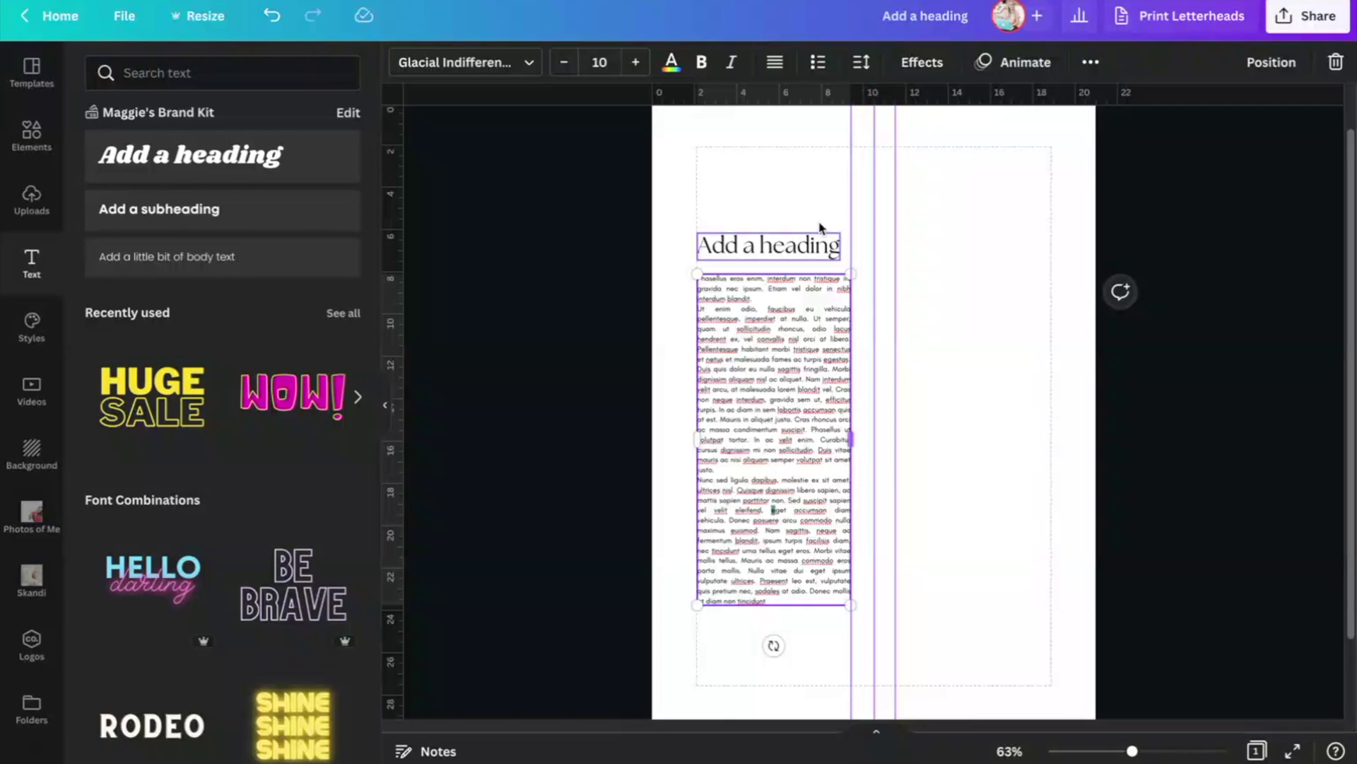
Step: Move the heading slightly closer to the body text, and place both together down against the bottom margin
left_click(773, 243)
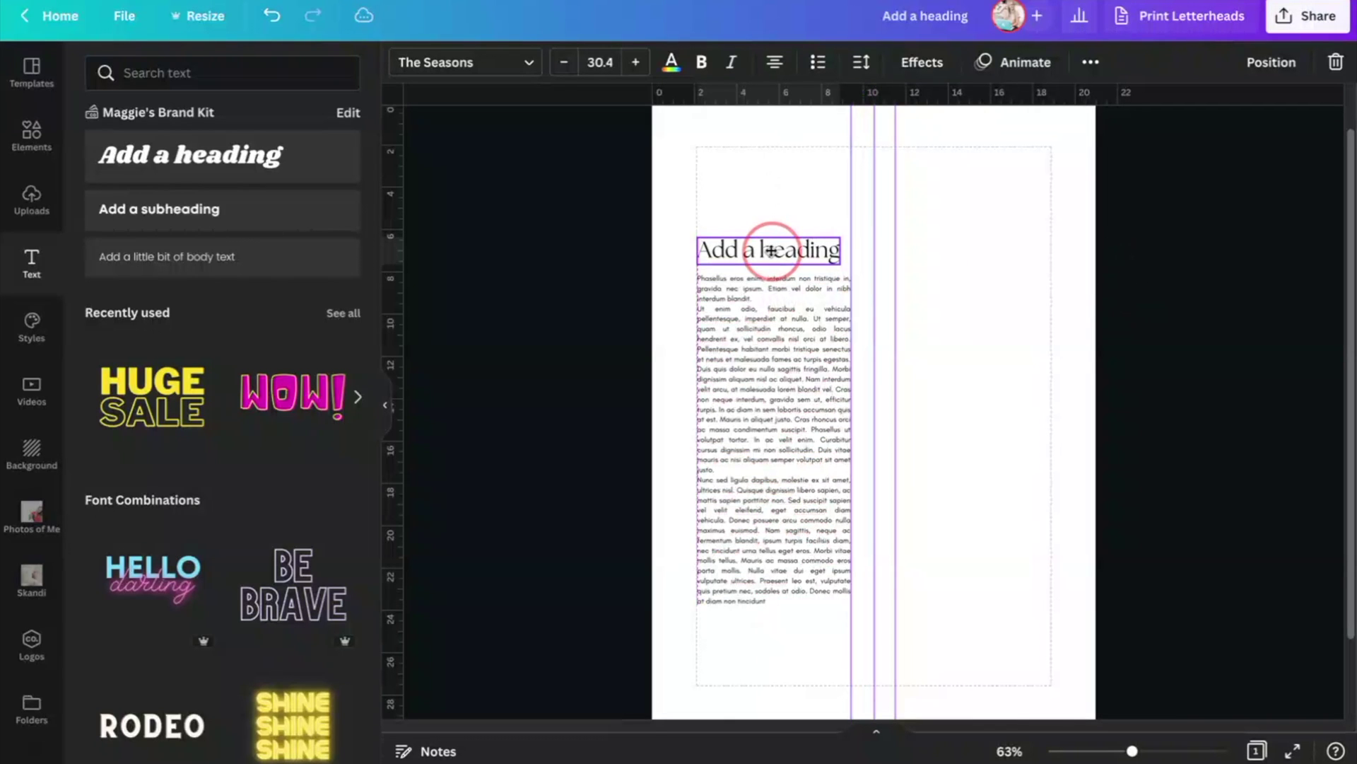
left_click(792, 344, "shift")
left_click_drag(792, 344, 790, 425)
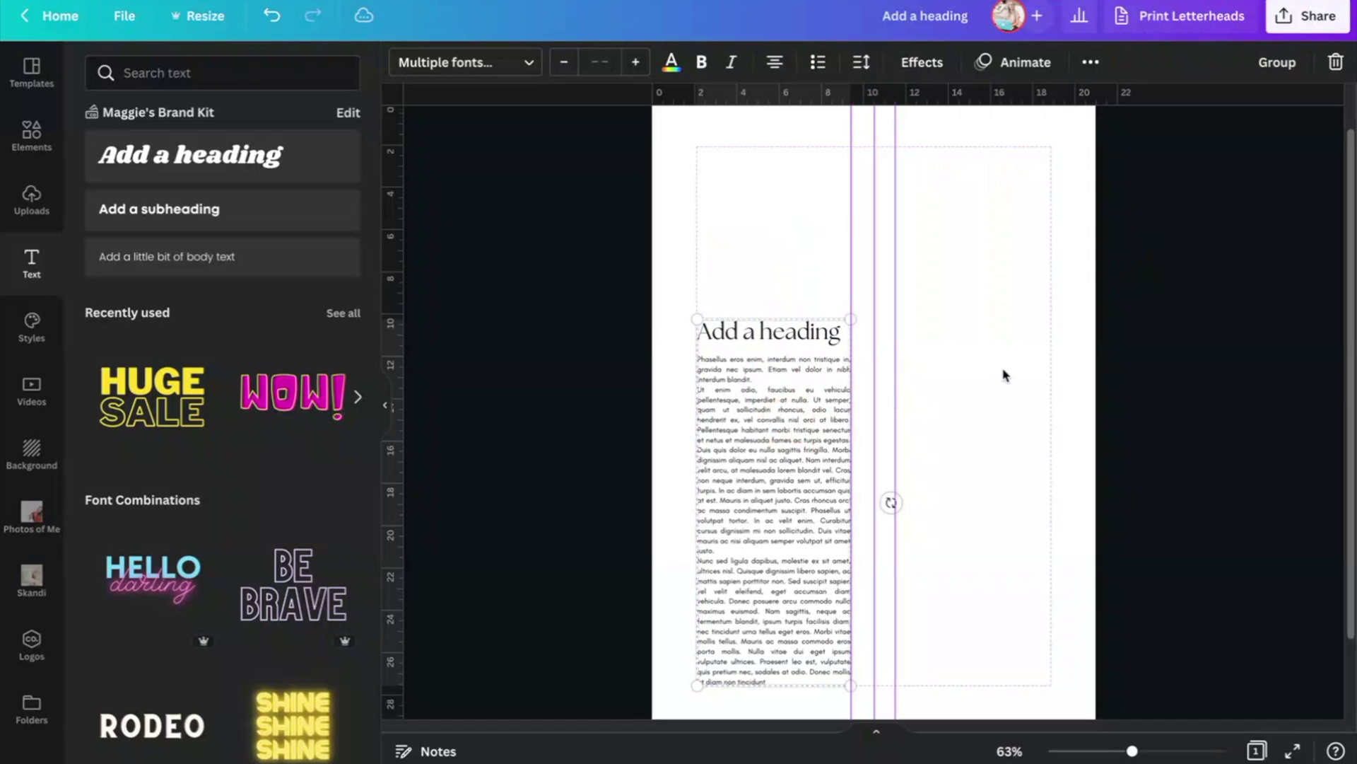
left_click(1003, 373)
Step: Hide the rulers and guides to preview the clean page layout, and show them again
scroll(1002, 373, "down", 1)
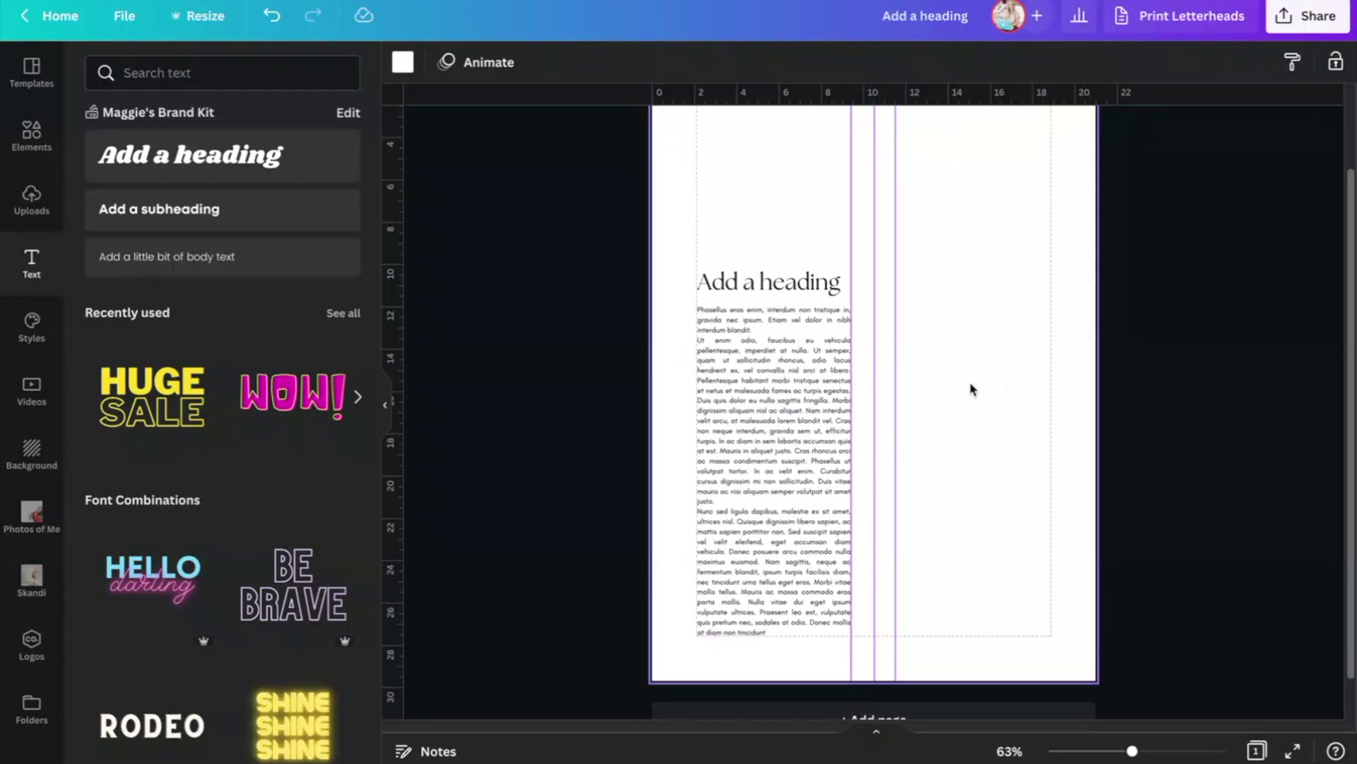
scroll(988, 382, "up", 1)
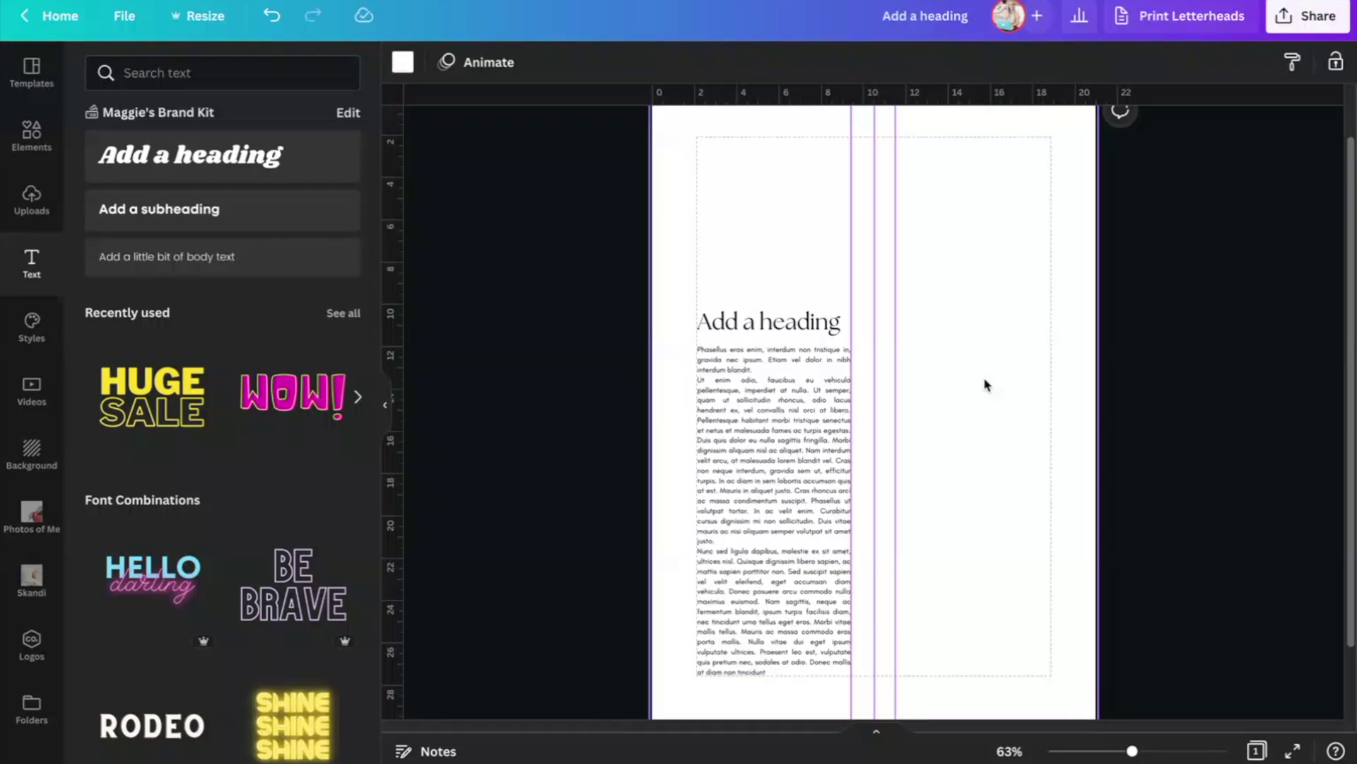
key("shift+r")
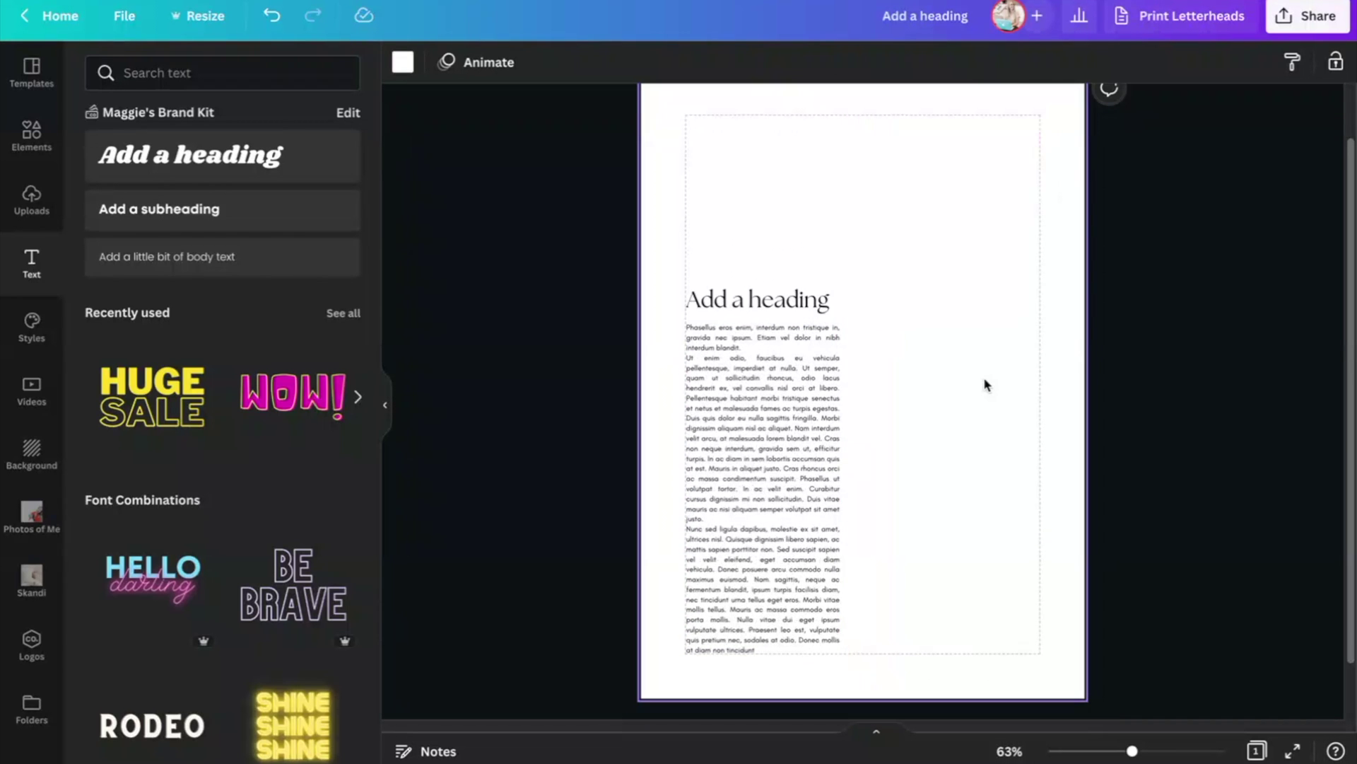
key("shift+r")
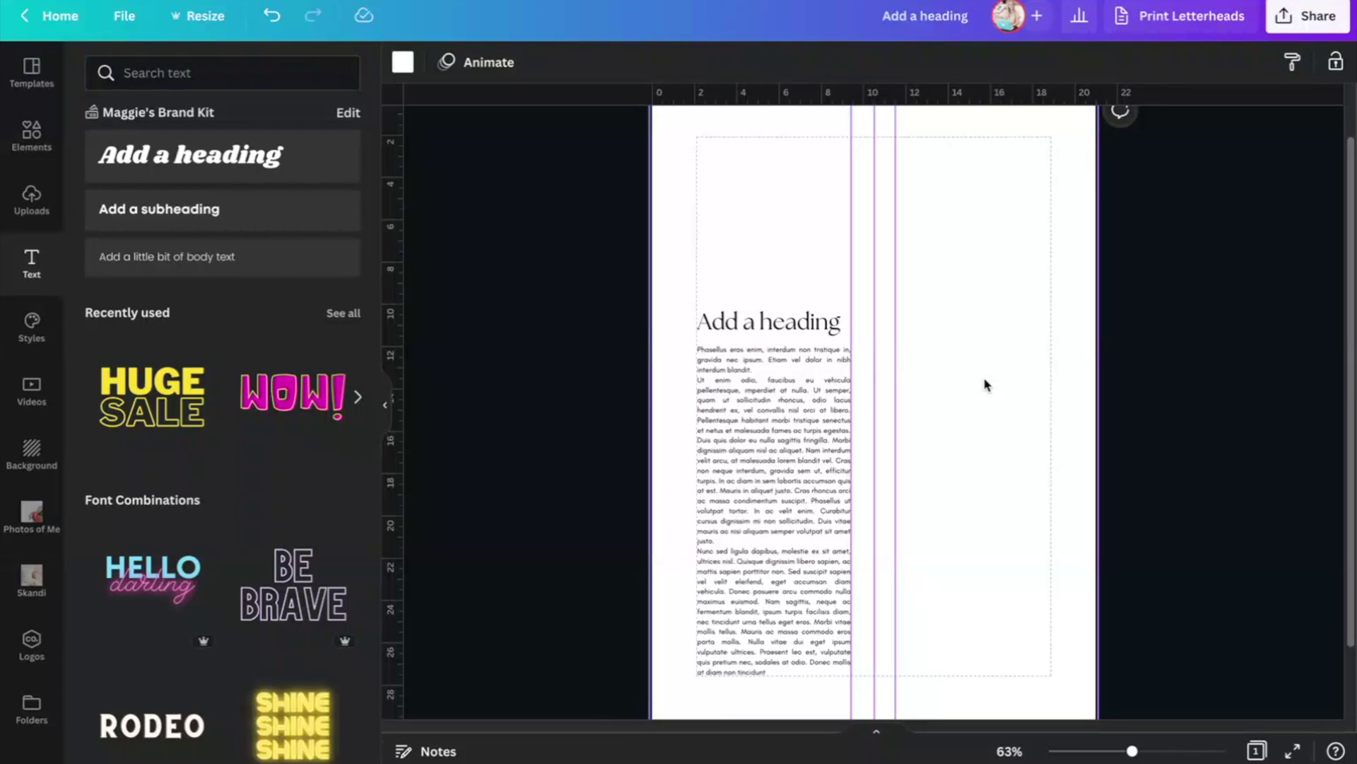
Step: Nudge the heading down slightly to tighten the gap above the body text
scroll(987, 384, "down", 1)
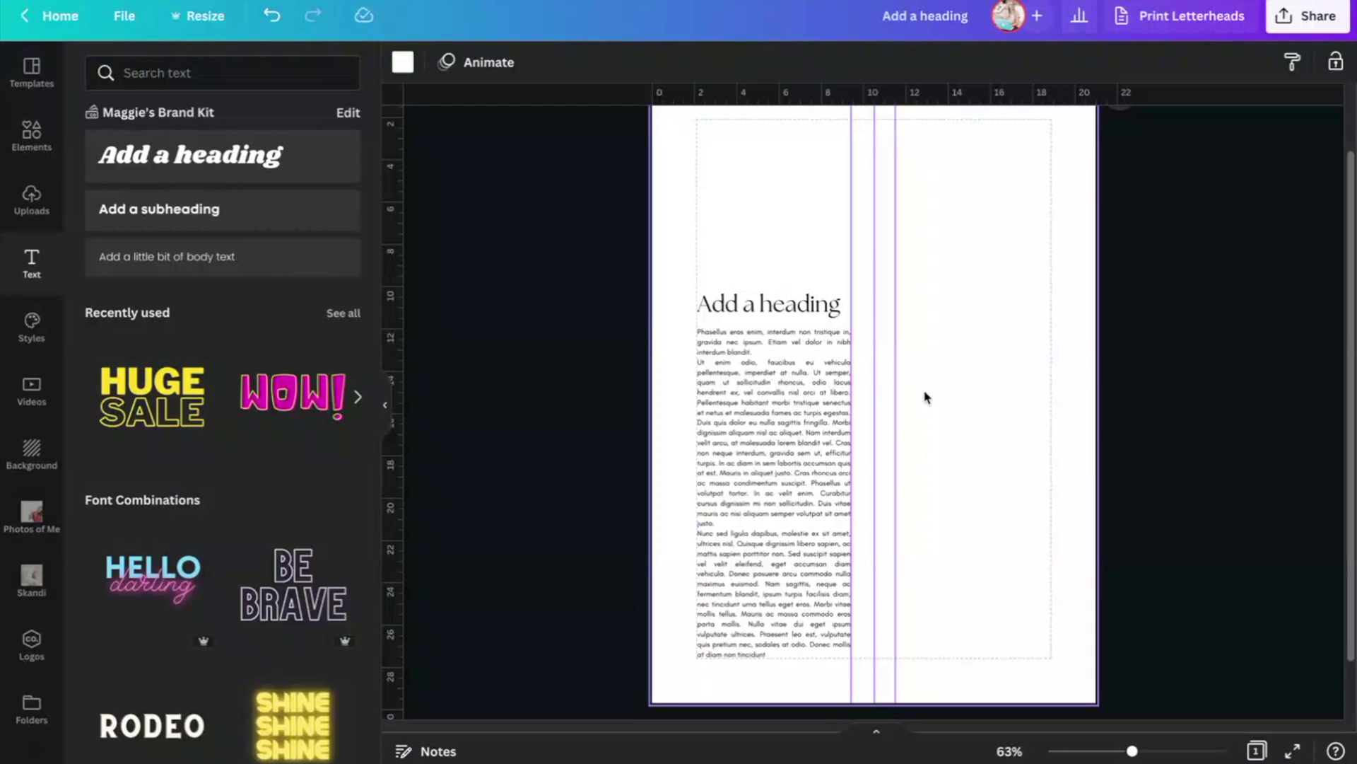
left_click_drag(731, 312, 734, 315)
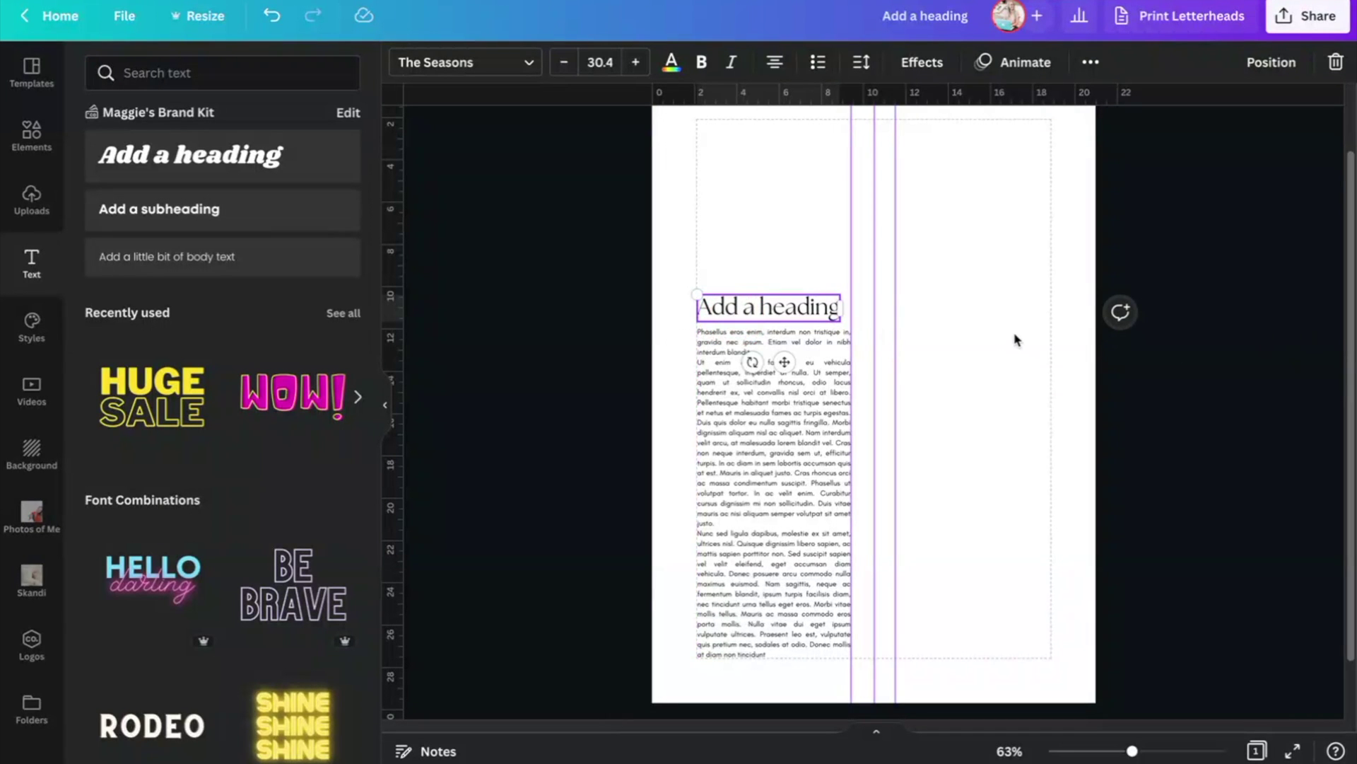
Step: Add the pampas grass photo from the Skandi folder, aligned with the page's top edge and the rightmost vertical guide
scroll(1014, 340, "up", 1)
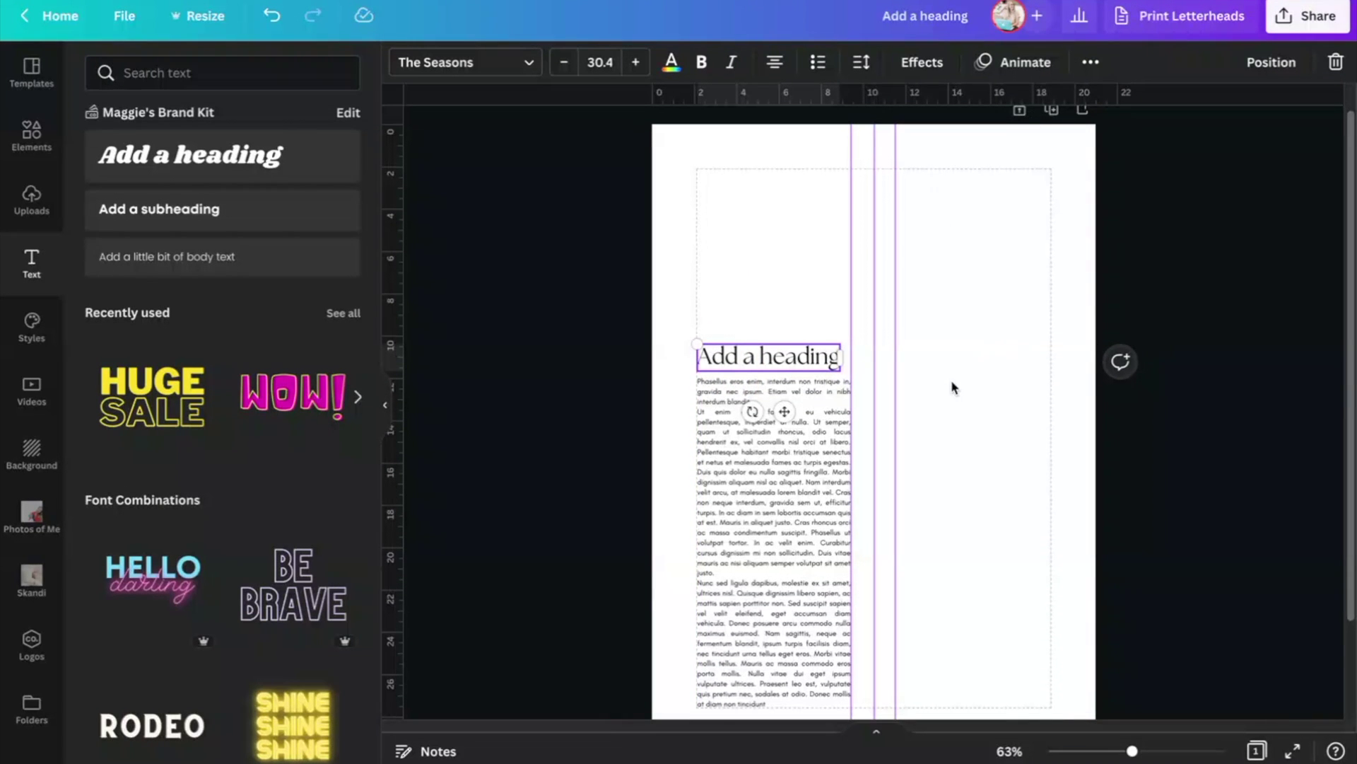
left_click(19, 571)
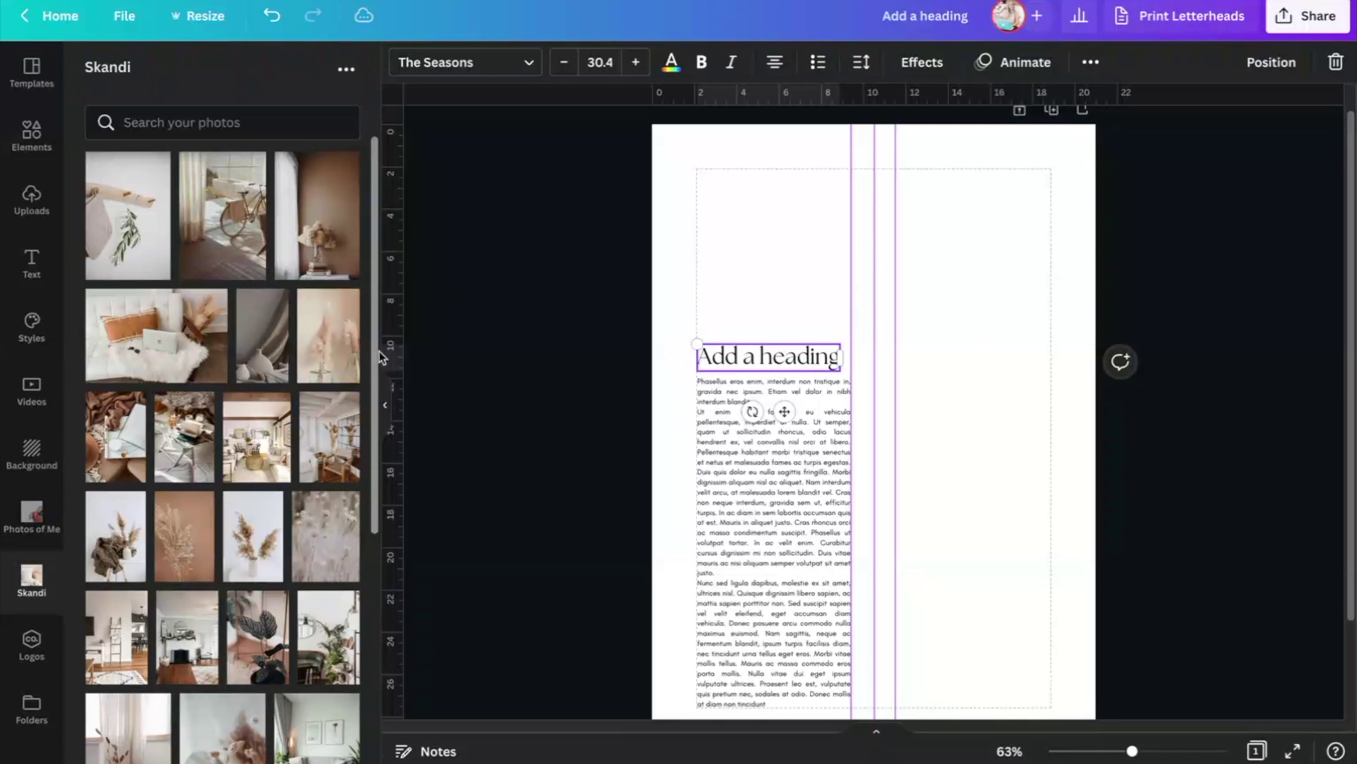
left_click(329, 373)
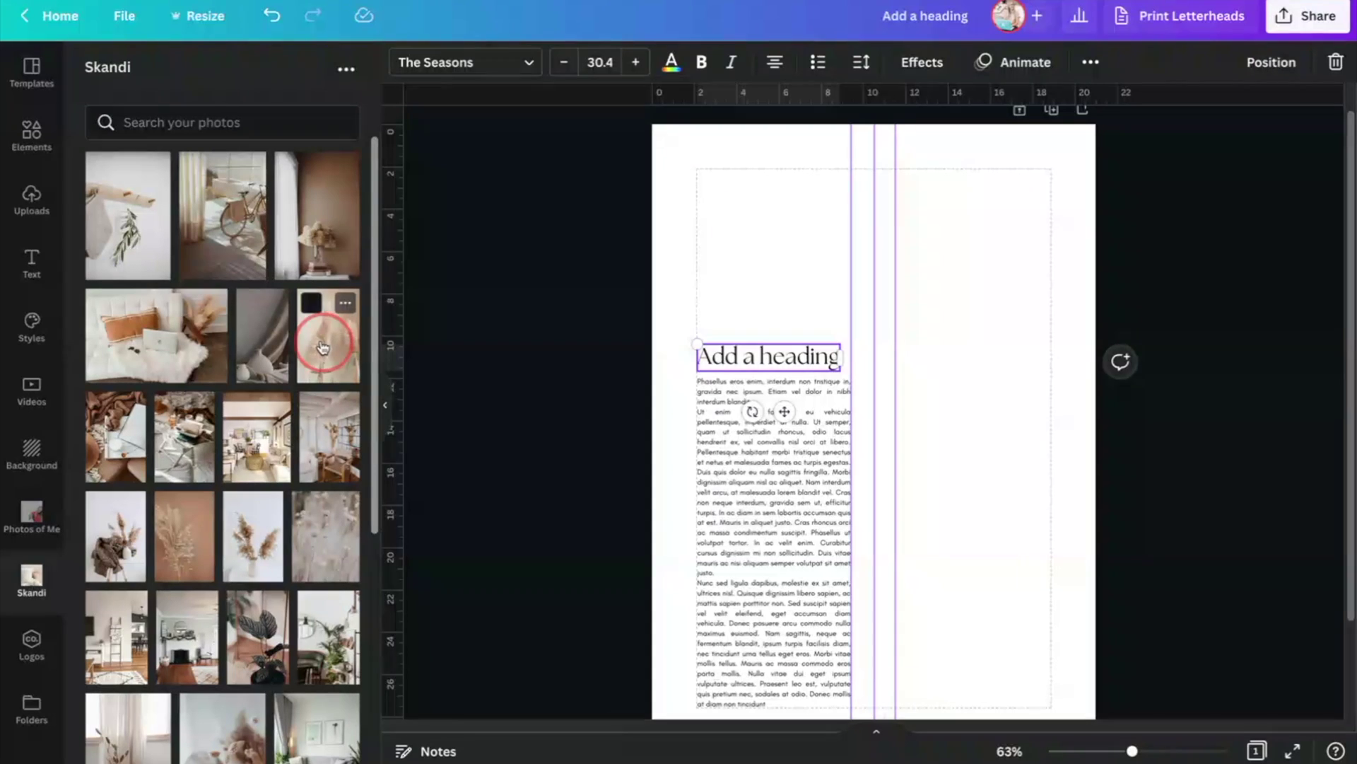
left_click_drag(988, 403, 1147, 321)
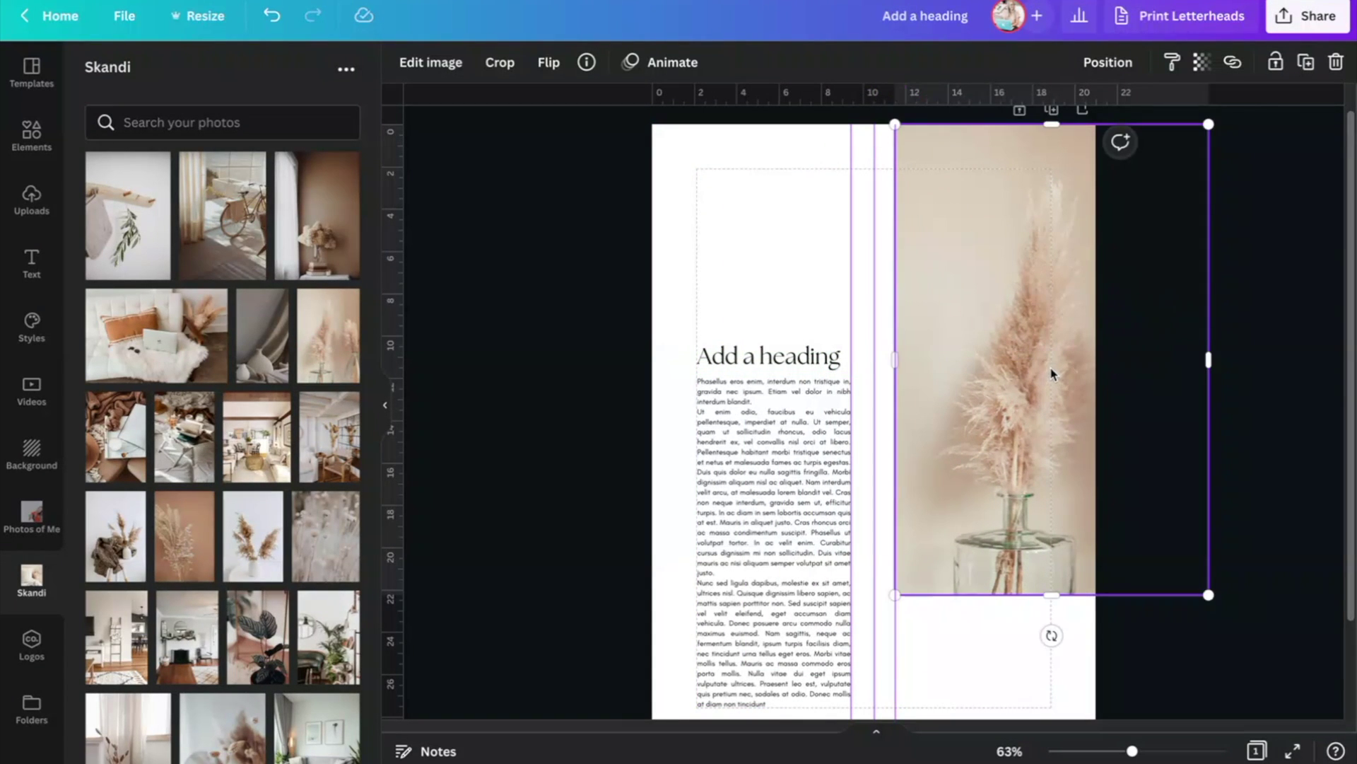
Step: Crop the pampas photo to the page's right edge and extend it down to the bottom edge, 9.5 by 29.7 cm
scroll(1044, 556, "down", 1)
scroll(1049, 548, "down", 2)
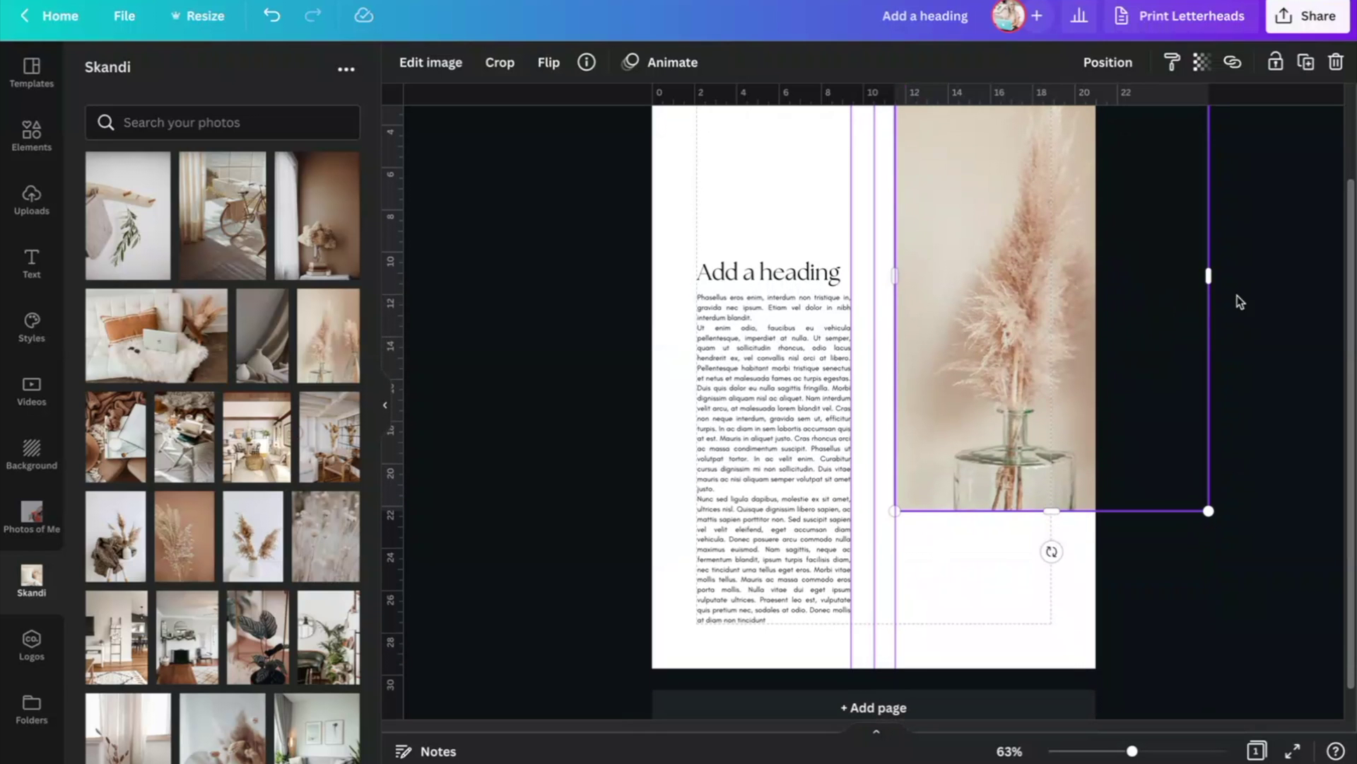
left_click_drag(1212, 289, 1096, 294)
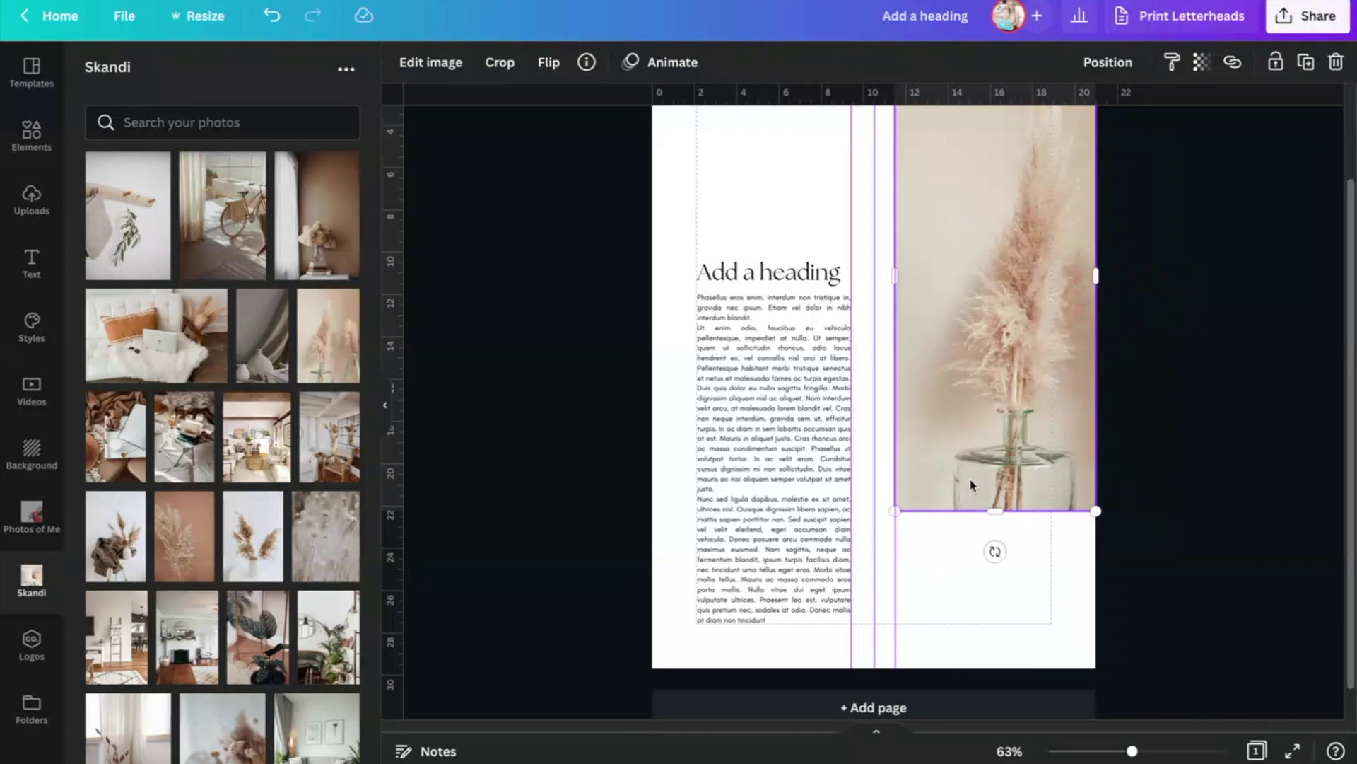
left_click_drag(997, 512, 1003, 674)
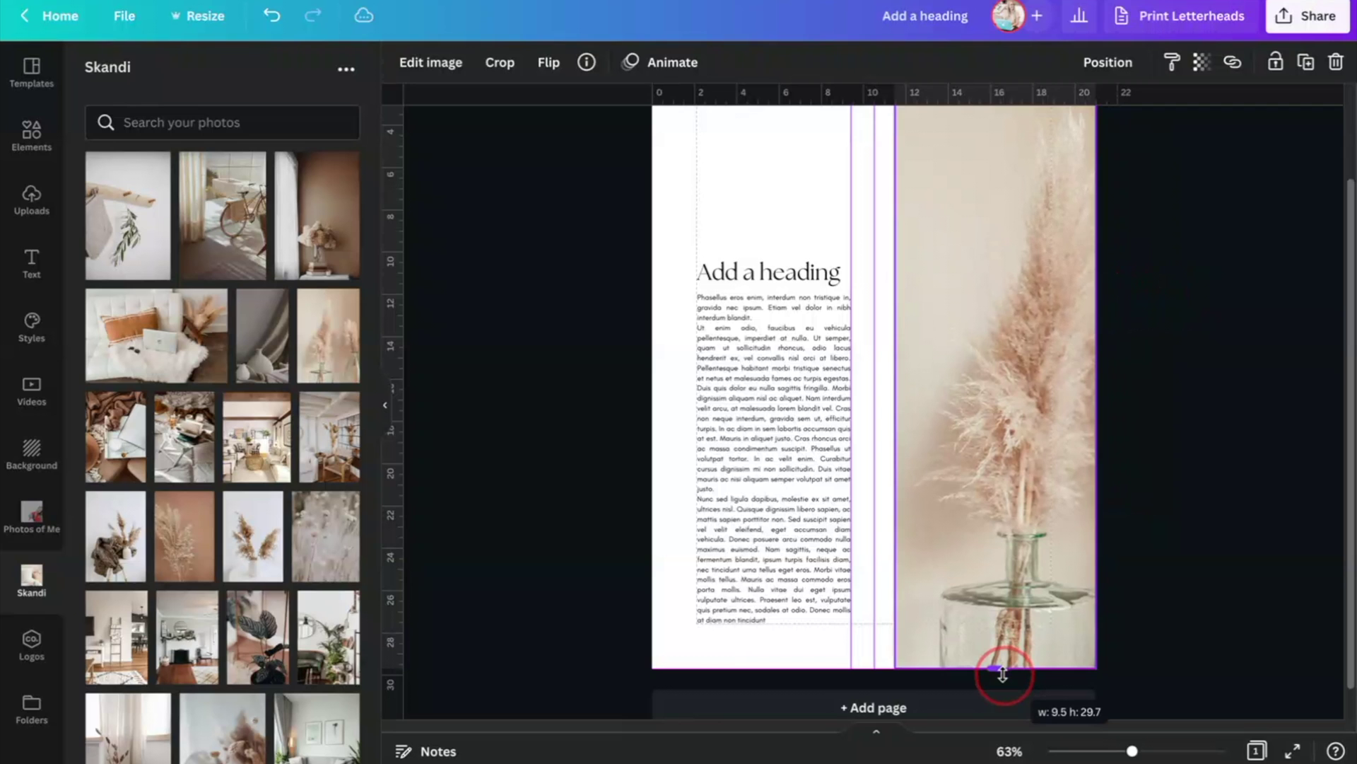
left_click(1230, 514)
scroll(1225, 513, "up", 2)
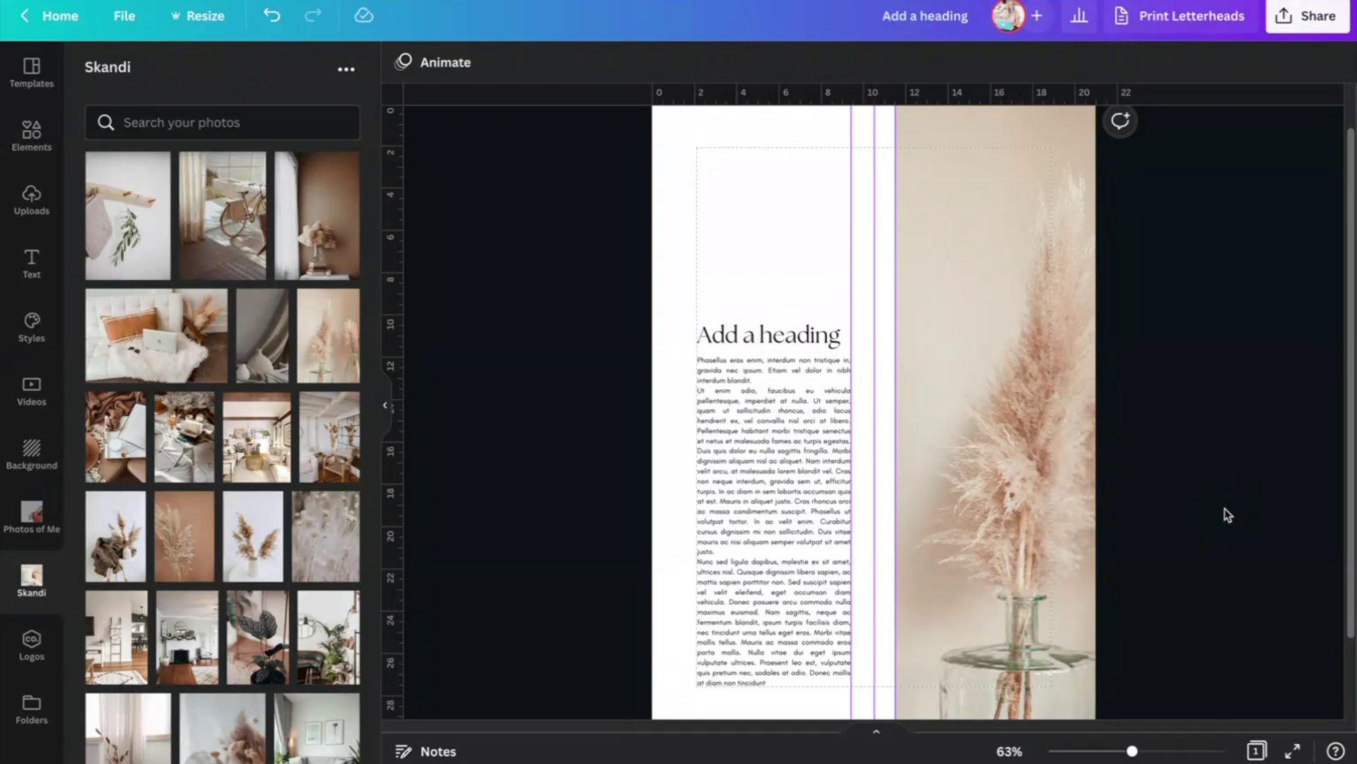
key("shift+r")
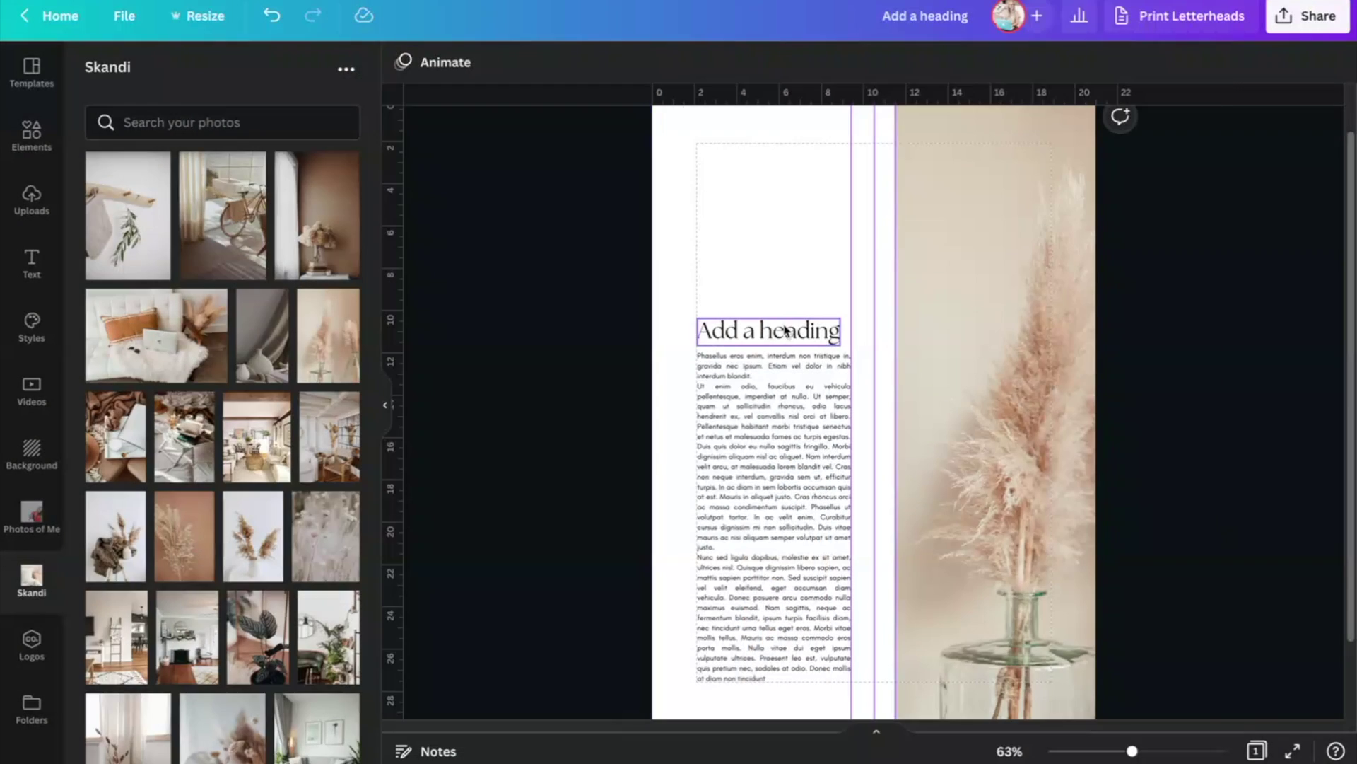
Step: Move the heading up and insert blank lines between the three body text paragraphs
left_click_drag(787, 330, 782, 310)
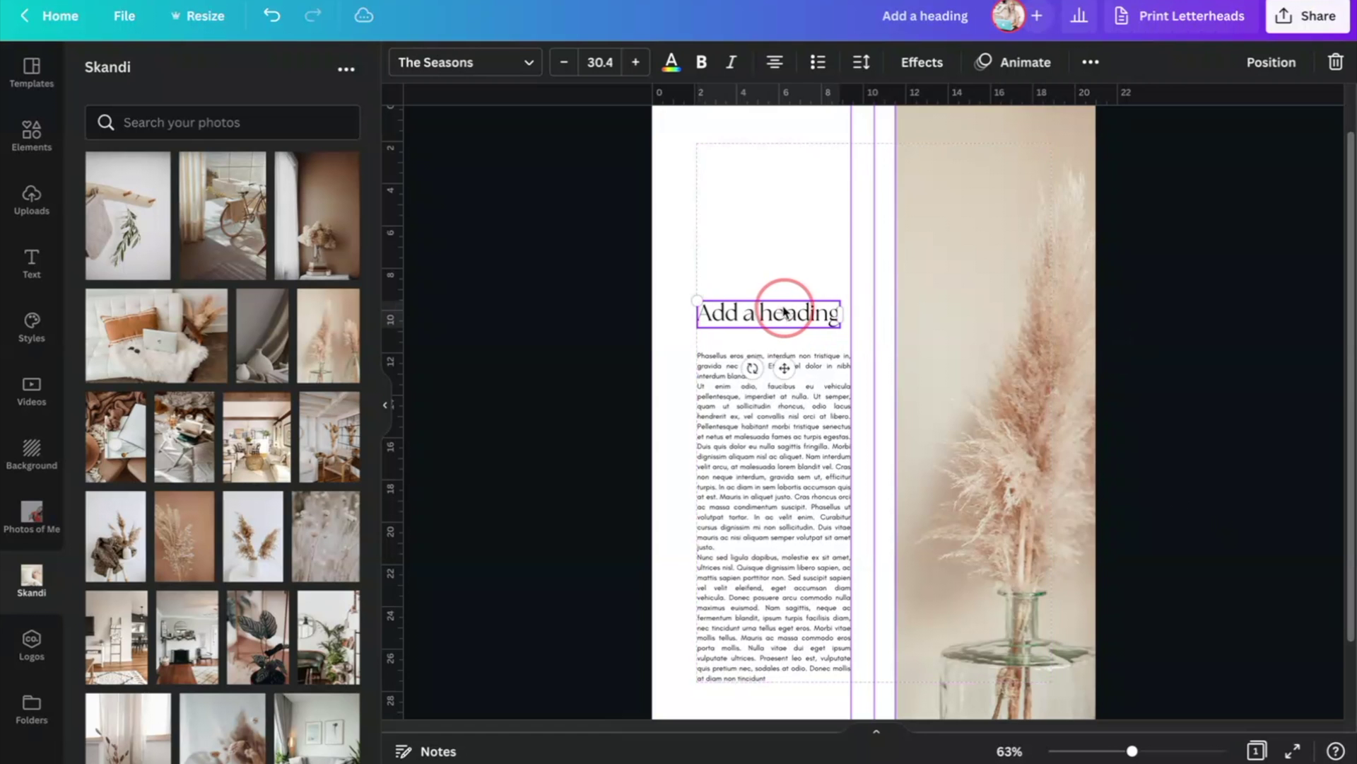
left_click(792, 396)
left_click(772, 377)
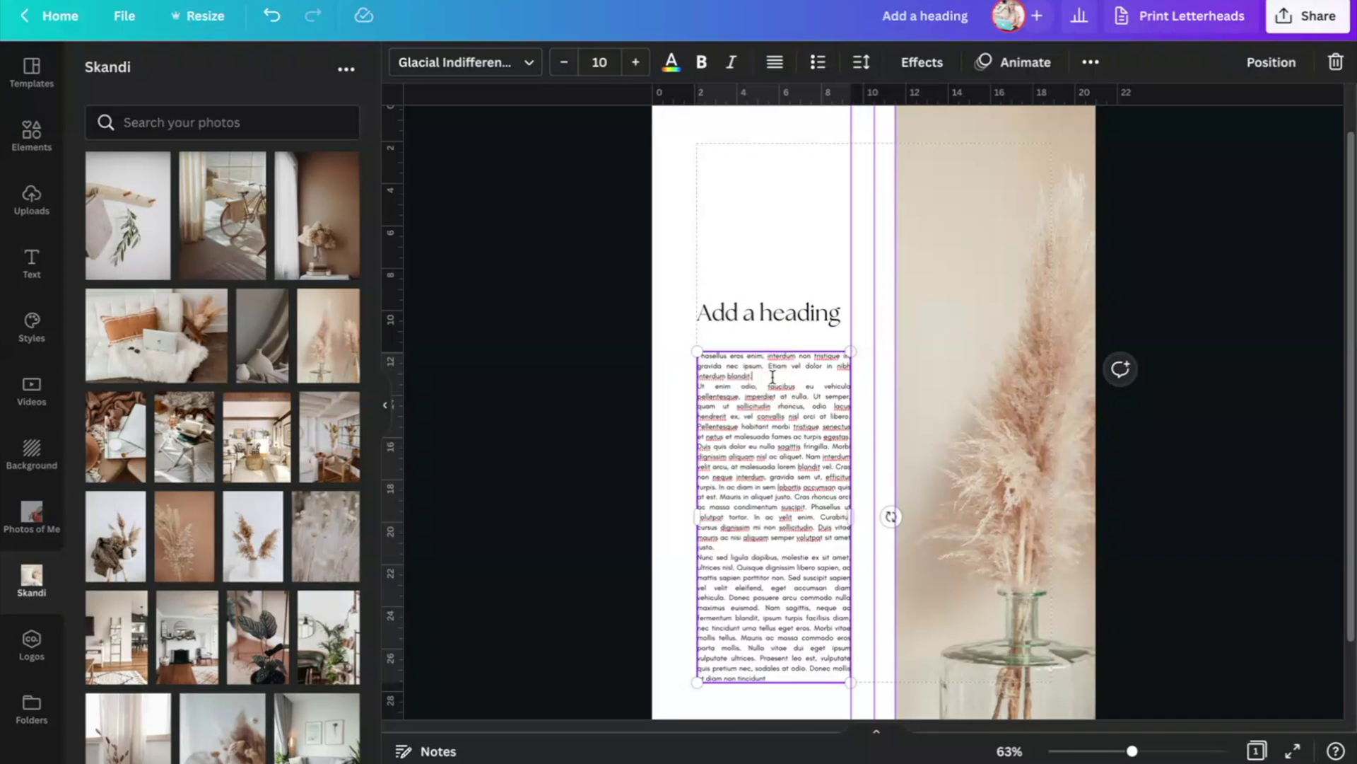
key("Return")
left_click(772, 566)
key("Return")
left_click(1185, 306)
scroll(1185, 306, "down", 1)
scroll(1194, 310, "up", 1)
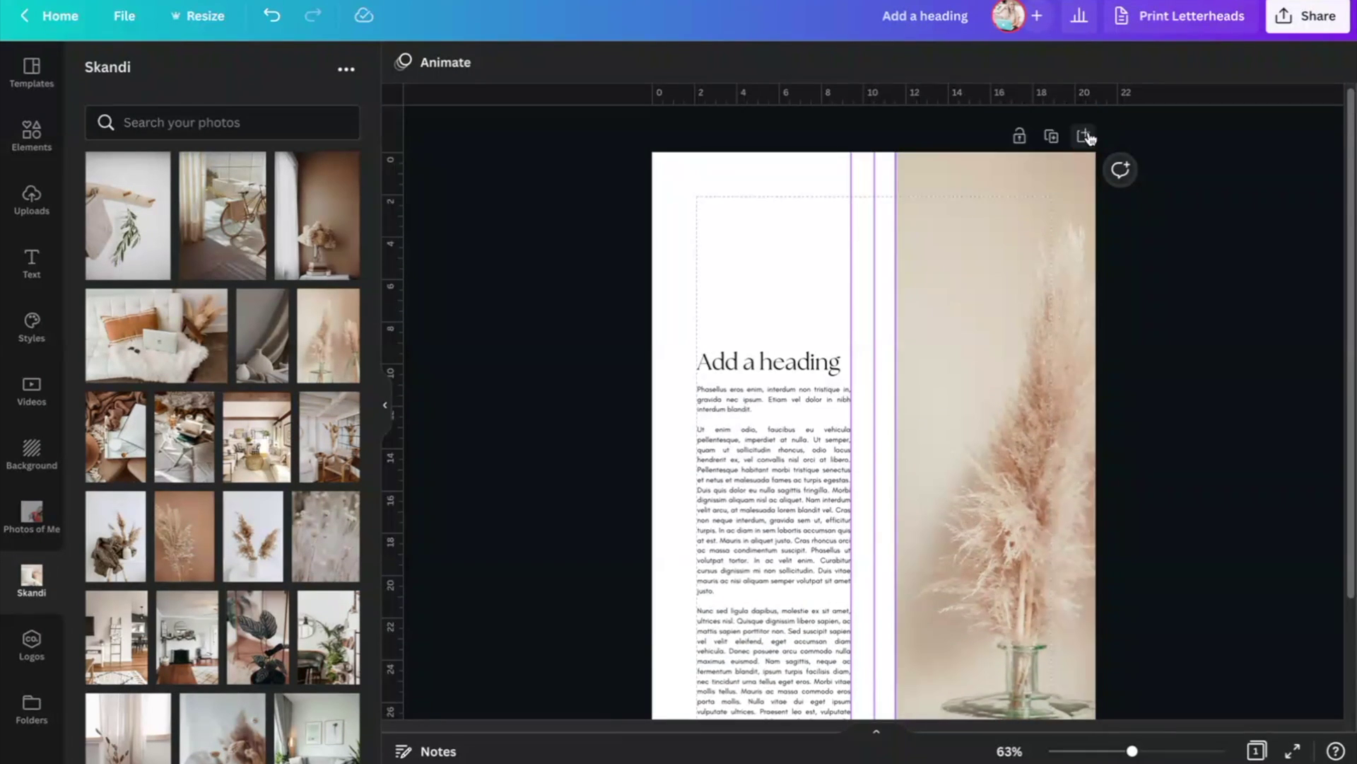
Step: Duplicate the page, remove the photo from the copy, and copy the body text box into the right column
left_click(1082, 137)
scroll(813, 112, "up", 5)
scroll(755, 325, "down", 2)
left_click(755, 325)
key("ctrl+z")
key("Escape")
left_click(763, 278)
left_click_drag(764, 279, 954, 273)
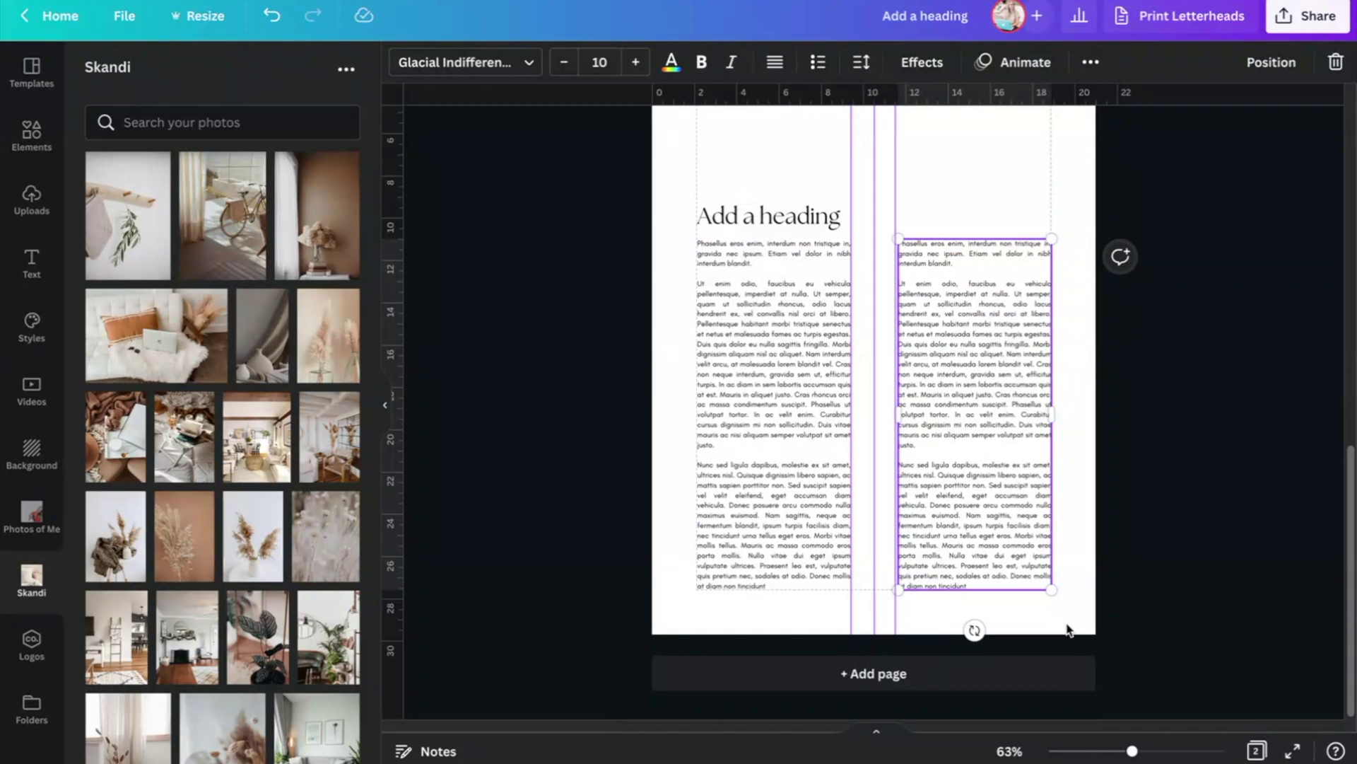
Step: Shift the first column guide to even out the gutter, and fit both body text boxes to their columns
scroll(1068, 629, "up", 5)
left_click_drag(887, 353, 922, 364)
left_click(821, 360)
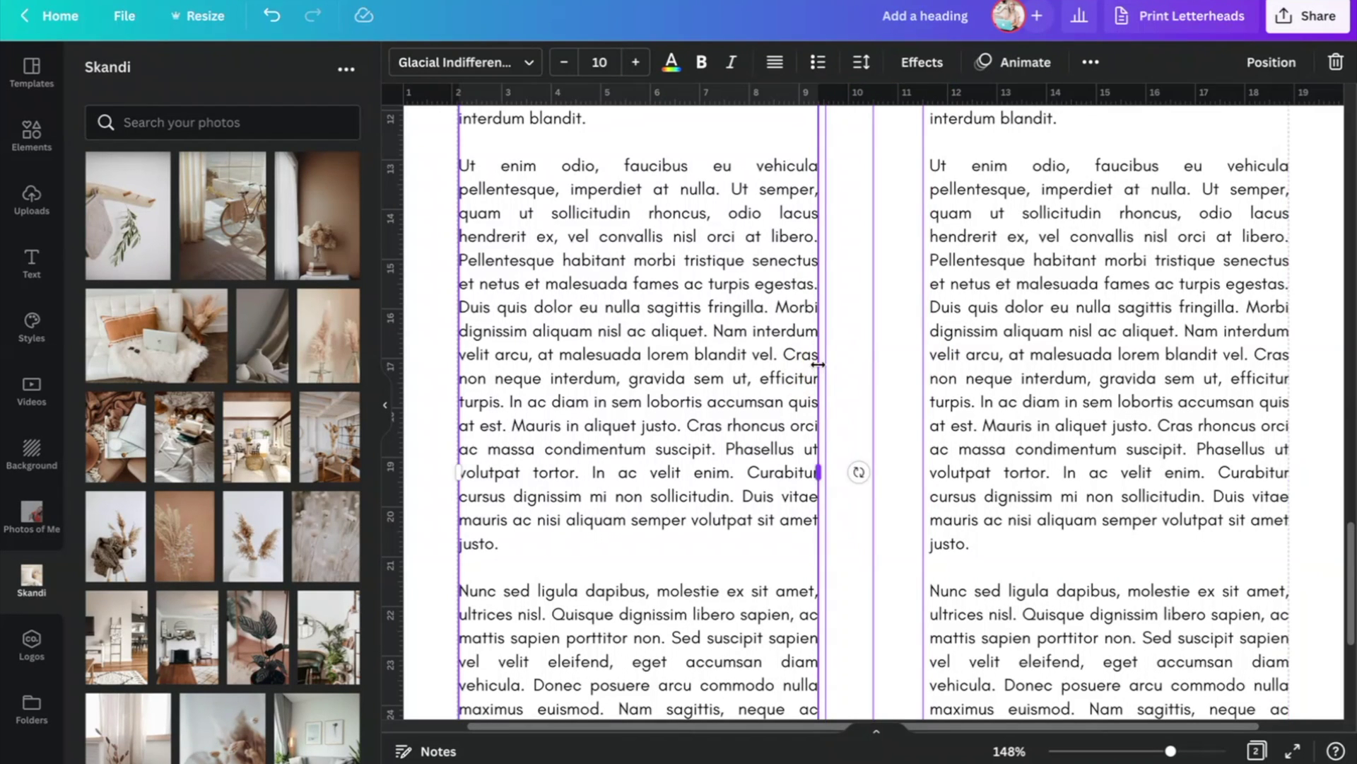
left_click_drag(818, 364, 824, 364)
scroll(997, 367, "down", 5)
left_click(997, 368)
left_click_drag(996, 368, 973, 384)
left_click_drag(773, 393, 772, 405)
Step: Centre the heading horizontally on page 2 above the two text columns
left_click(806, 188)
left_click(1089, 65)
left_click_drag(749, 190, 874, 195)
scroll(1014, 210, "up", 2)
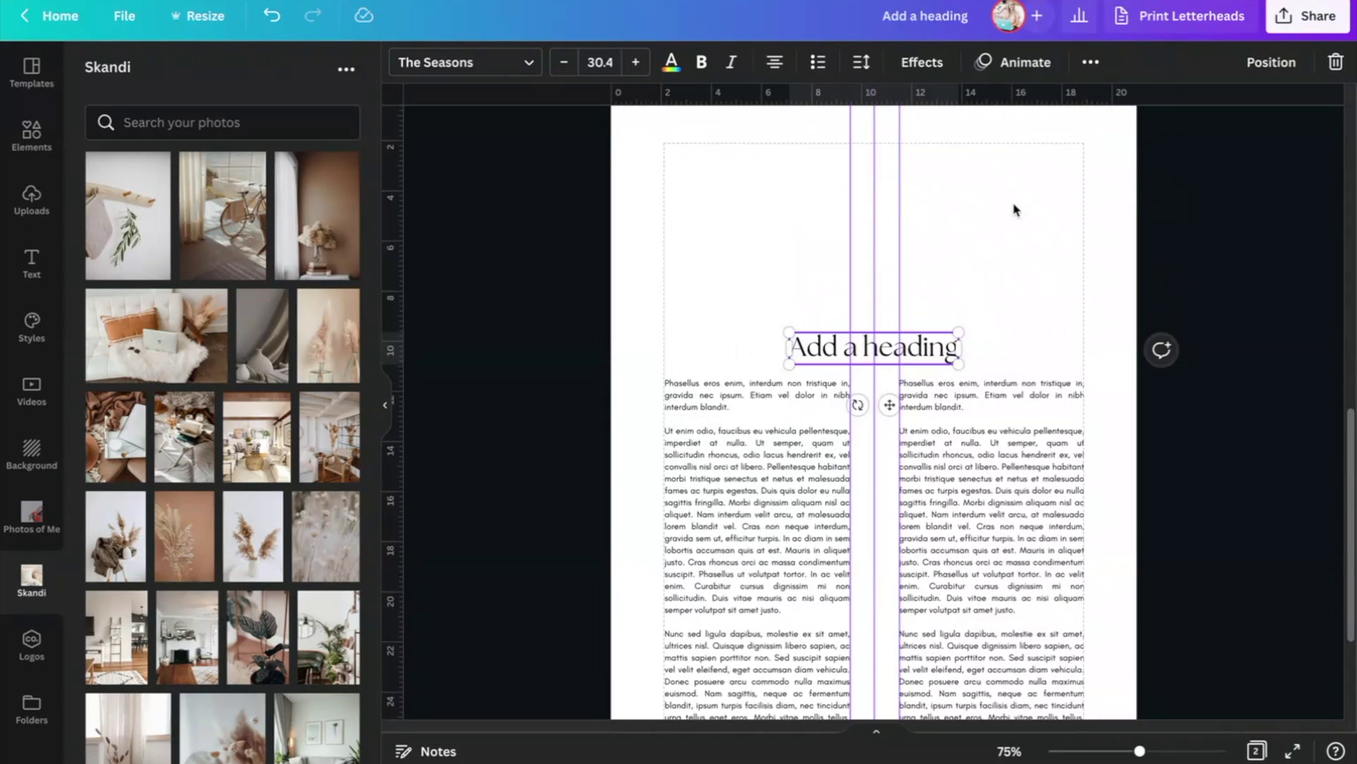
Step: Add the striped leaf photo across the full width of page 2's top and crop it to end above the heading
scroll(130, 380, "down", 1)
left_click(258, 556)
left_click_drag(1060, 467, 1136, 315)
left_click_drag(862, 620, 862, 383)
left_click(1211, 445)
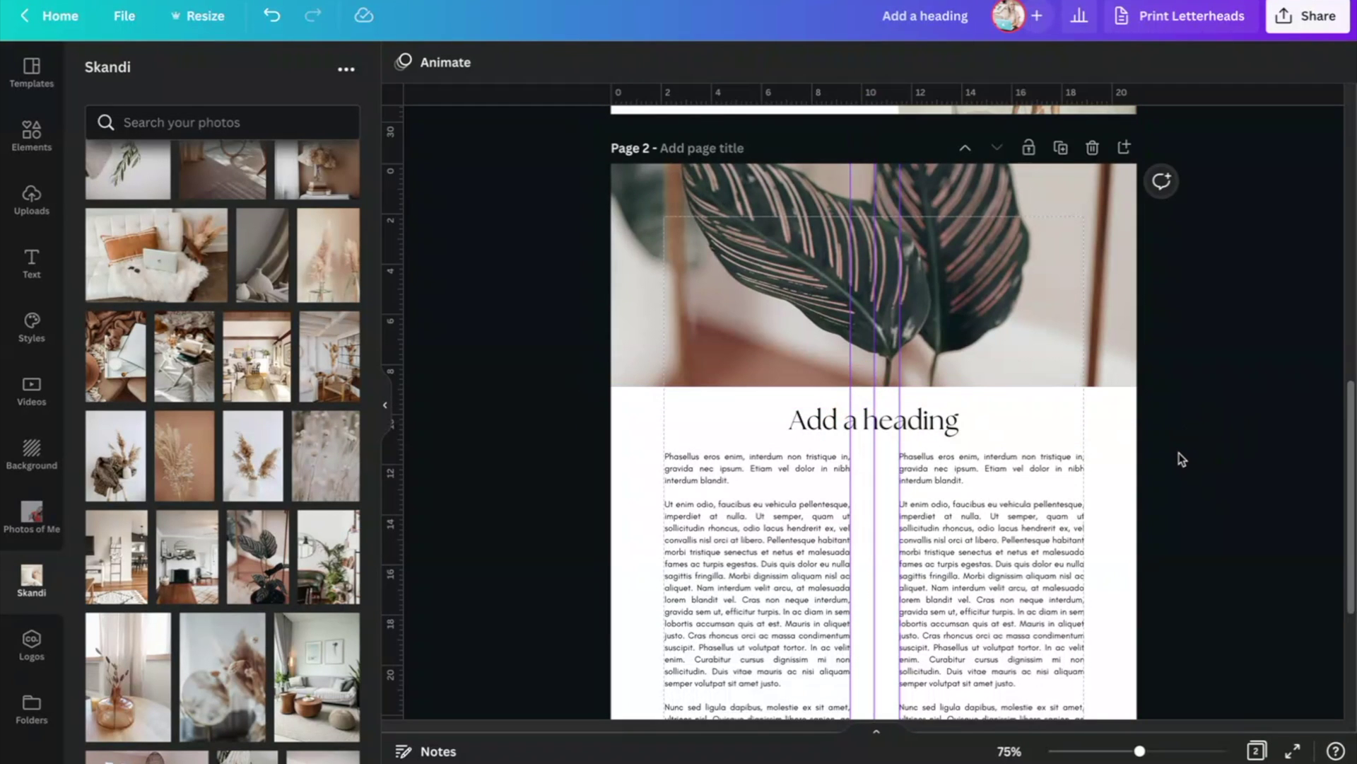
Step: Duplicate page 2, align the copy's heading to the left margin, and raise the right column's text level with the heading
scroll(1181, 459, "down", 10)
left_click_drag(938, 421, 813, 421)
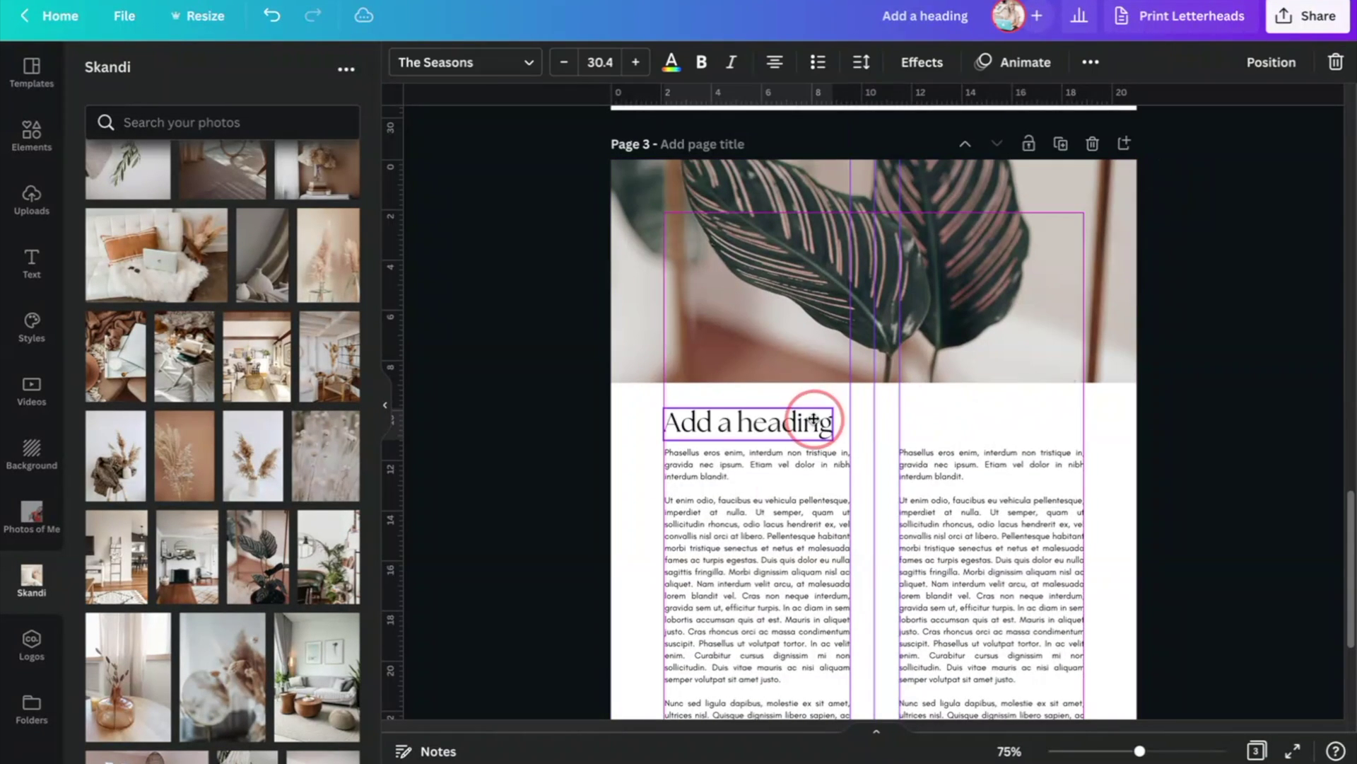
left_click_drag(961, 456, 961, 403)
Step: Break the last paragraph of page 3's right column into shorter paragraphs separated by blank lines
scroll(961, 403, "down", 4)
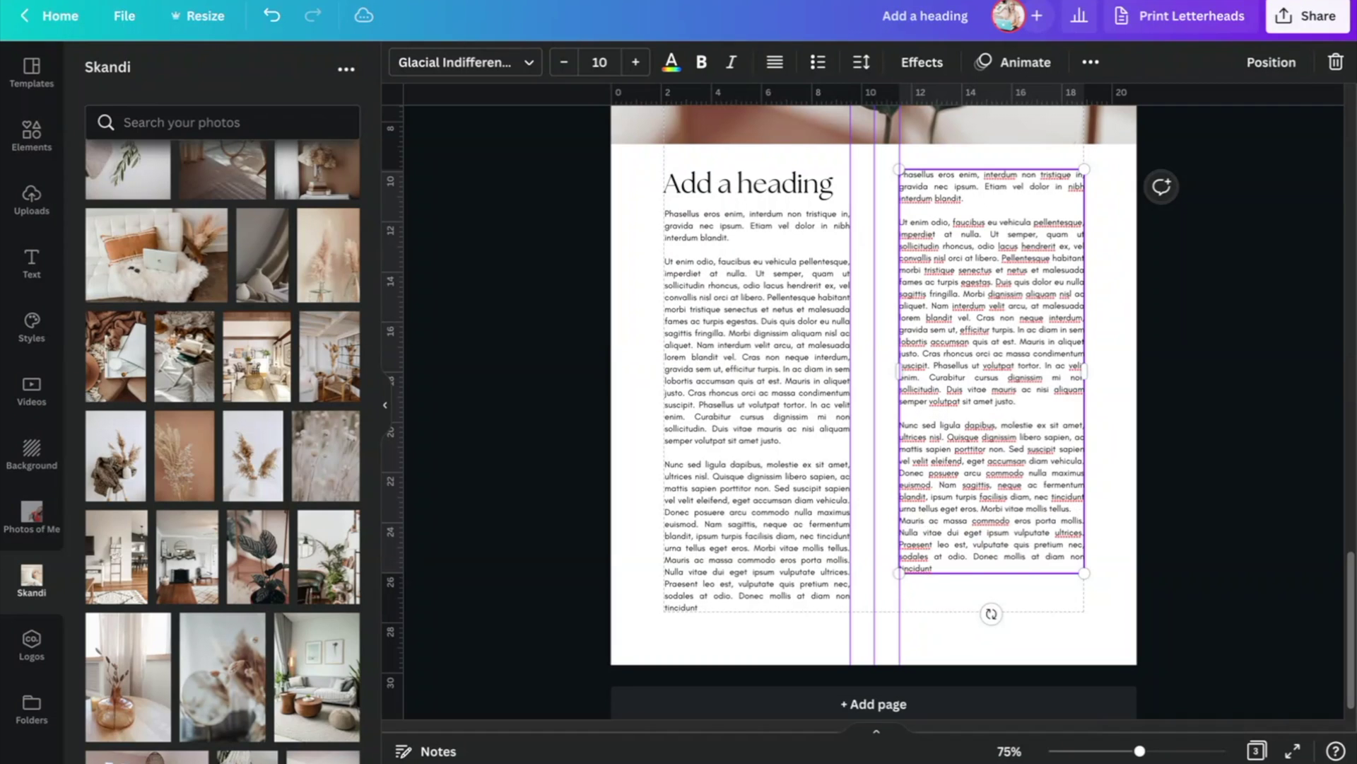
key("Return")
key("Return")
left_click(1115, 491)
double_click(900, 473)
key("Return")
Step: Move the leaf photo to the bottom of page 3 and raise the heading and both text columns to the top margin
scroll(1181, 473, "up", 3)
left_click_drag(879, 212, 878, 591)
left_click(756, 460)
left_click(1022, 424, "shift")
left_click_drag(1021, 424, 1031, 240)
scroll(1075, 424, "down", 5)
left_click(1115, 560)
scroll(187, 551, "down", 3)
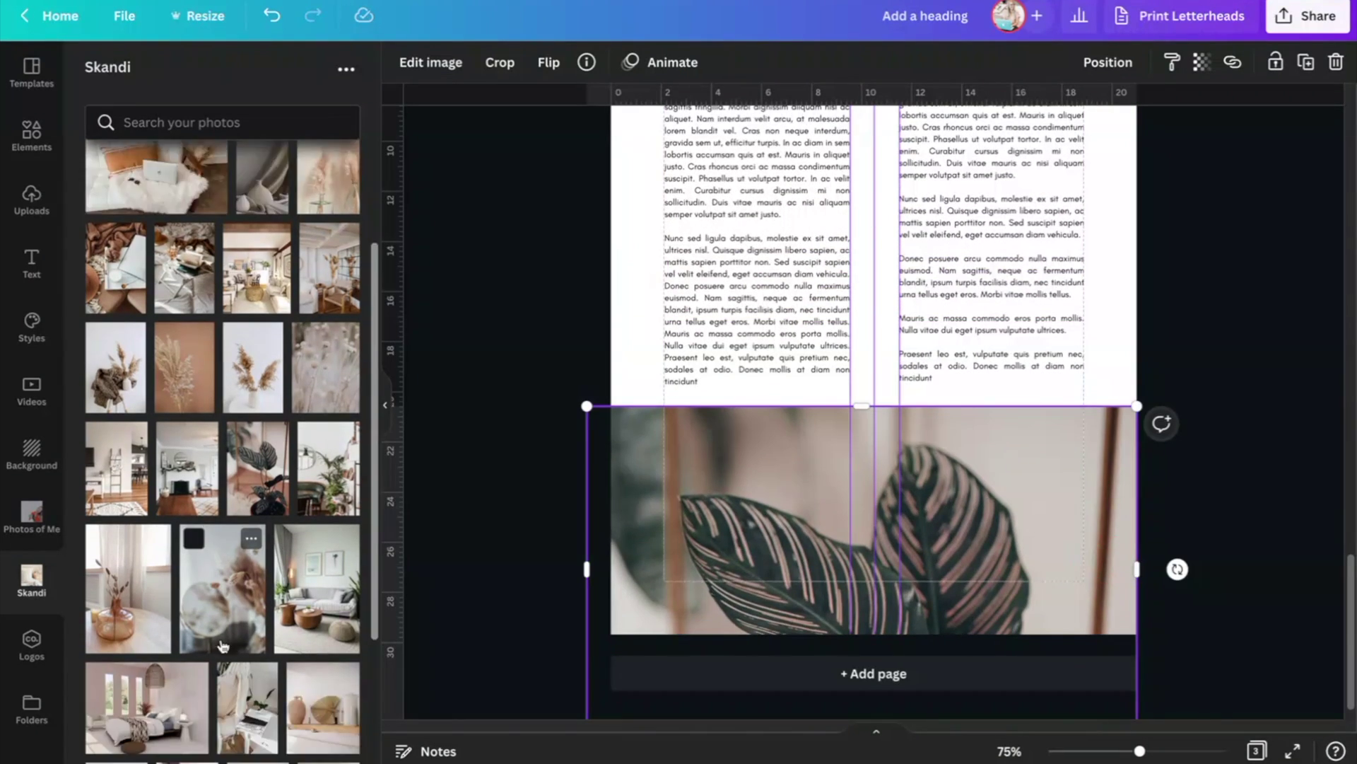
Step: Replace page 3's leaf photo with the cushion and vase photo, cropped to the page width and bottom edge
left_click(182, 601)
scroll(182, 606, "down", 2)
left_click_drag(182, 606, 758, 539)
mouse_move(594, 711)
left_mouse_down()
mouse_move(615, 660)
mouse_move(613, 701)
left_mouse_up()
left_click_drag(874, 705, 873, 631)
left_click(1191, 530)
scroll(1194, 532, "up", 5)
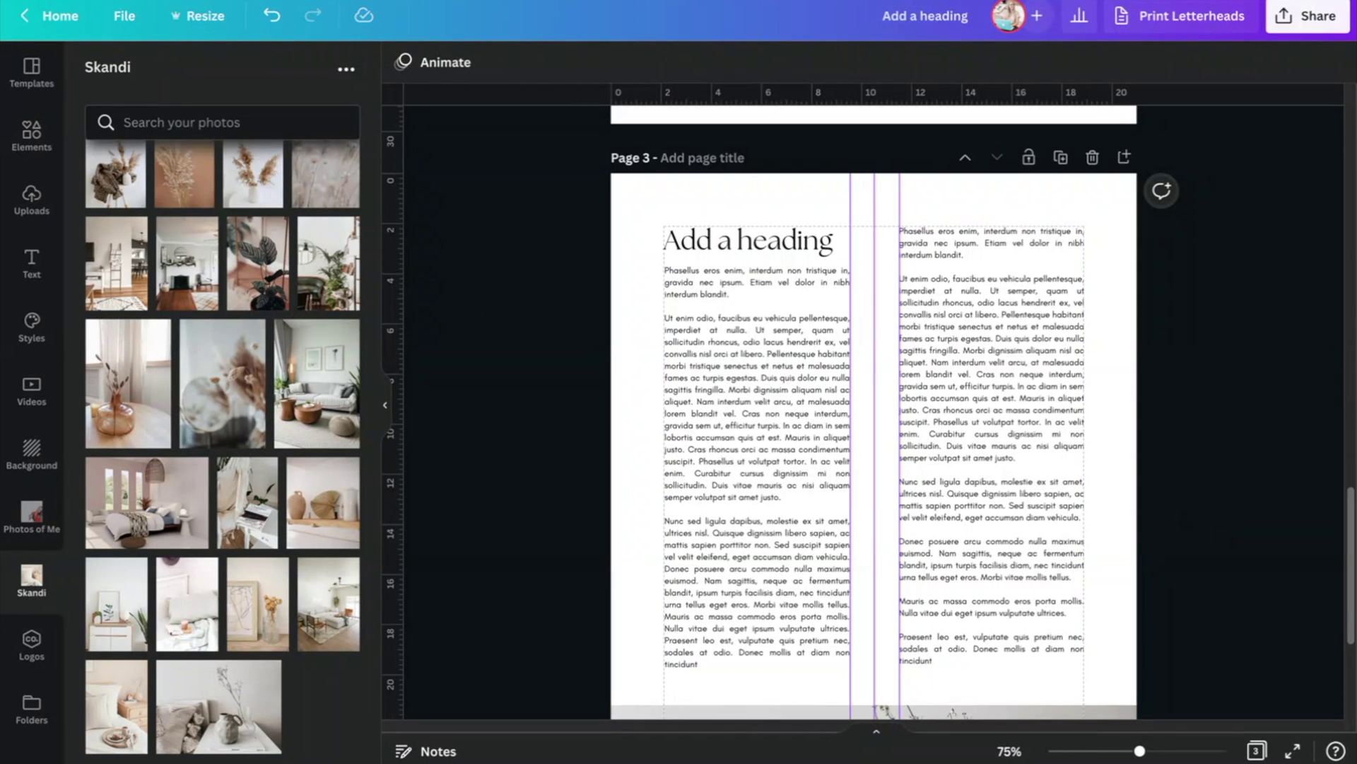
Step: Add a new page after page 3 and fill it completely with the dried wildflower photo
left_click(1124, 157)
scroll(222, 353, "down", 3)
left_click_drag(325, 300, 636, 332)
Step: Add a square shape to page 4 and fill it with white
left_click(32, 132)
left_click(120, 217)
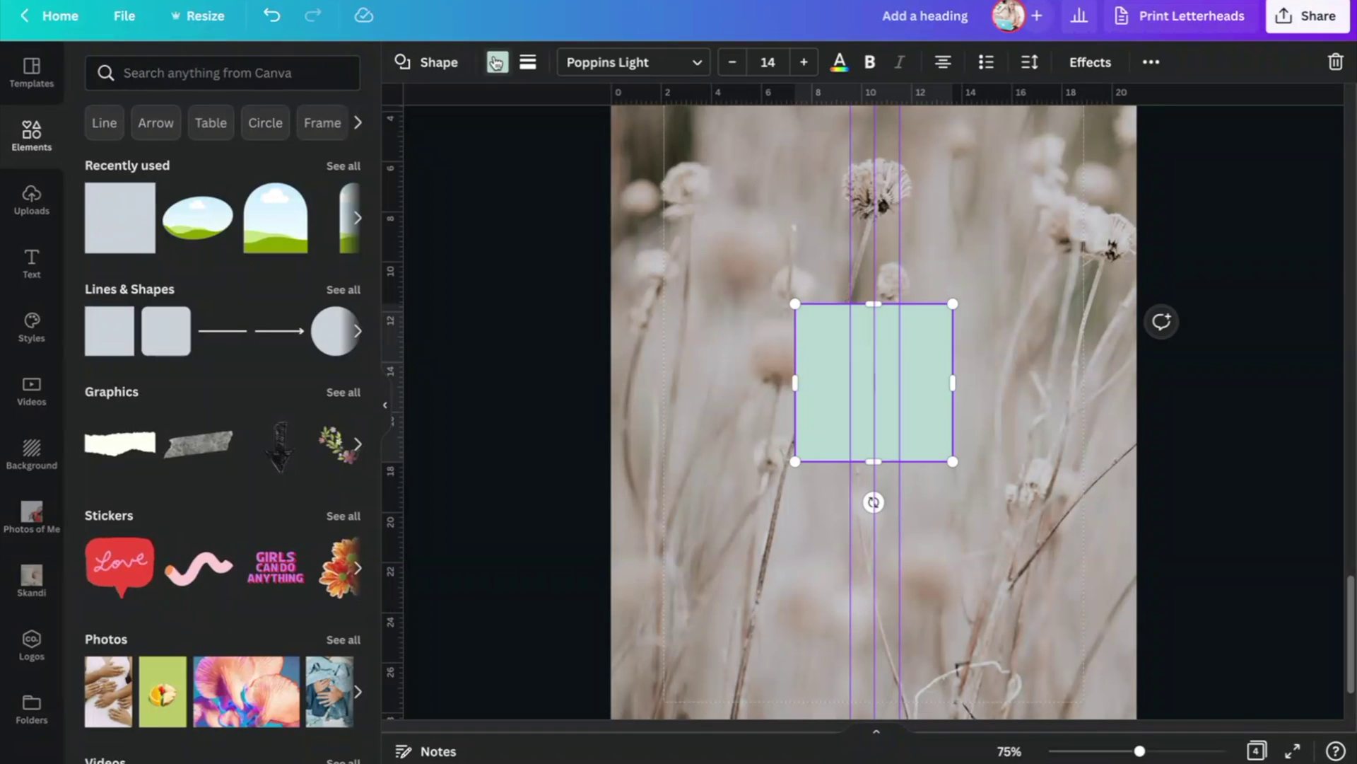
left_click(497, 61)
left_click(294, 152)
Step: Add a body text box with placeholder text on page 4, justified, in black Glacial Indifference at size 10
left_click(31, 263)
left_click(278, 257)
left_click(774, 61)
left_click(774, 61)
left_click(600, 62)
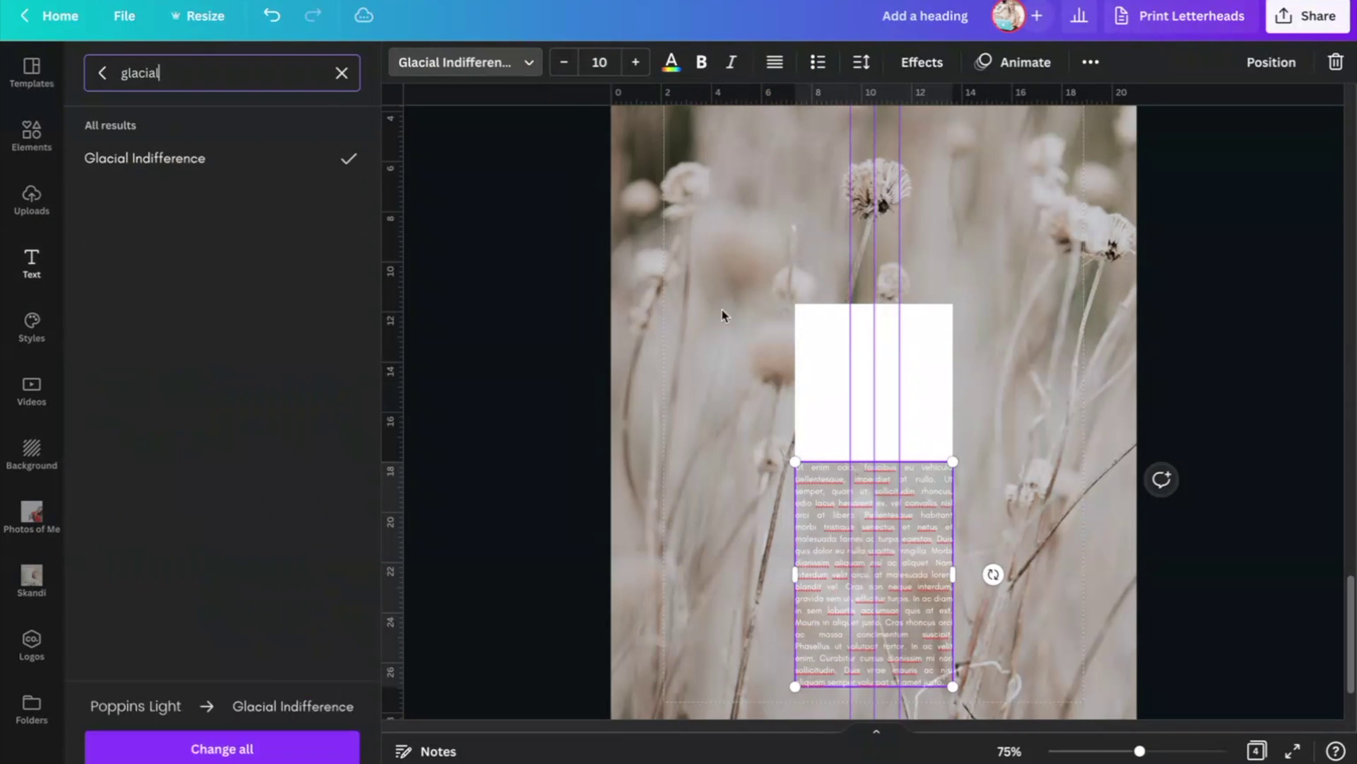
left_click(671, 62)
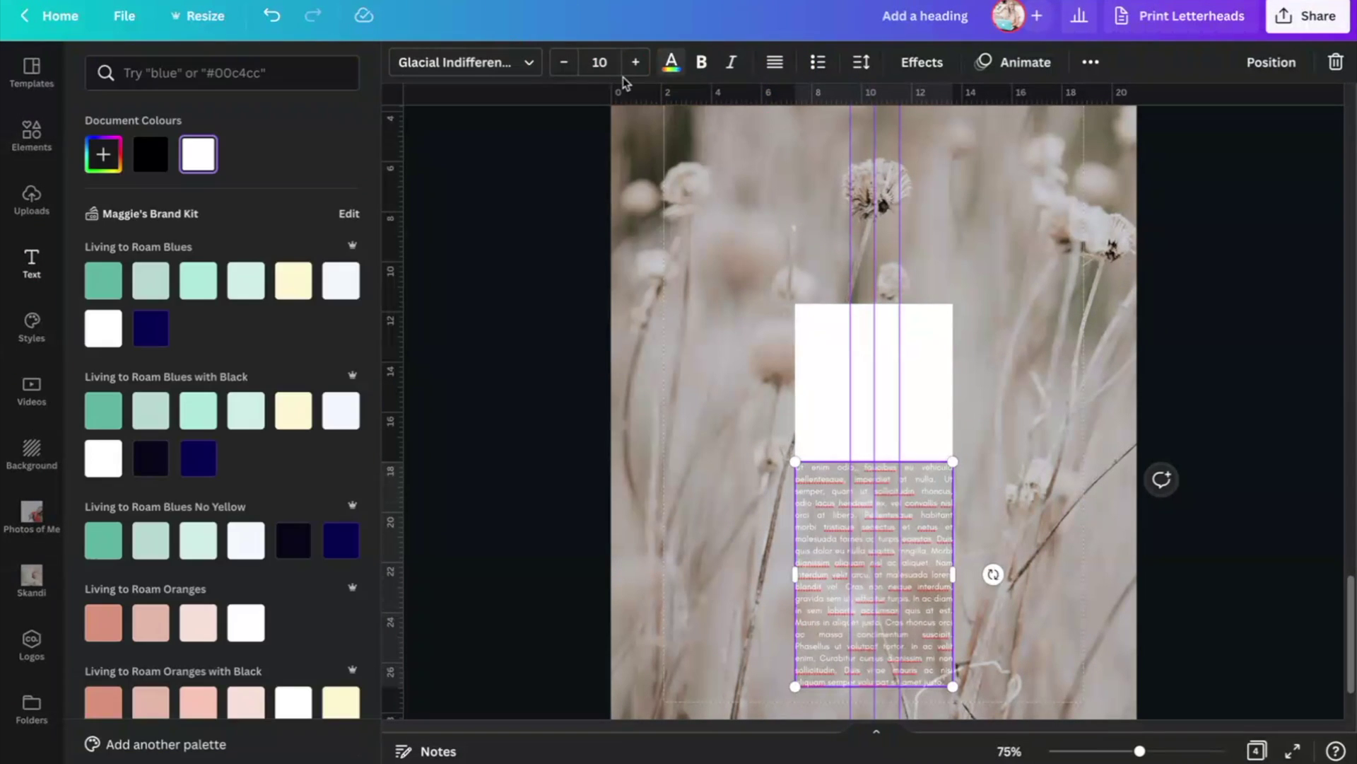
left_click(151, 155)
Step: Enlarge the white square into a wider, taller panel, and widen the body text box to fit inside its lower part
left_click(874, 368)
left_click_drag(953, 382, 1094, 382)
left_click_drag(945, 460, 966, 591)
left_click_drag(947, 542, 1067, 455)
left_click_drag(993, 357, 1000, 403)
Step: Split page 4's body text into two paragraphs separated by a blank line, starting the second at "Duis quis dolor"
key("Return")
key("Return")
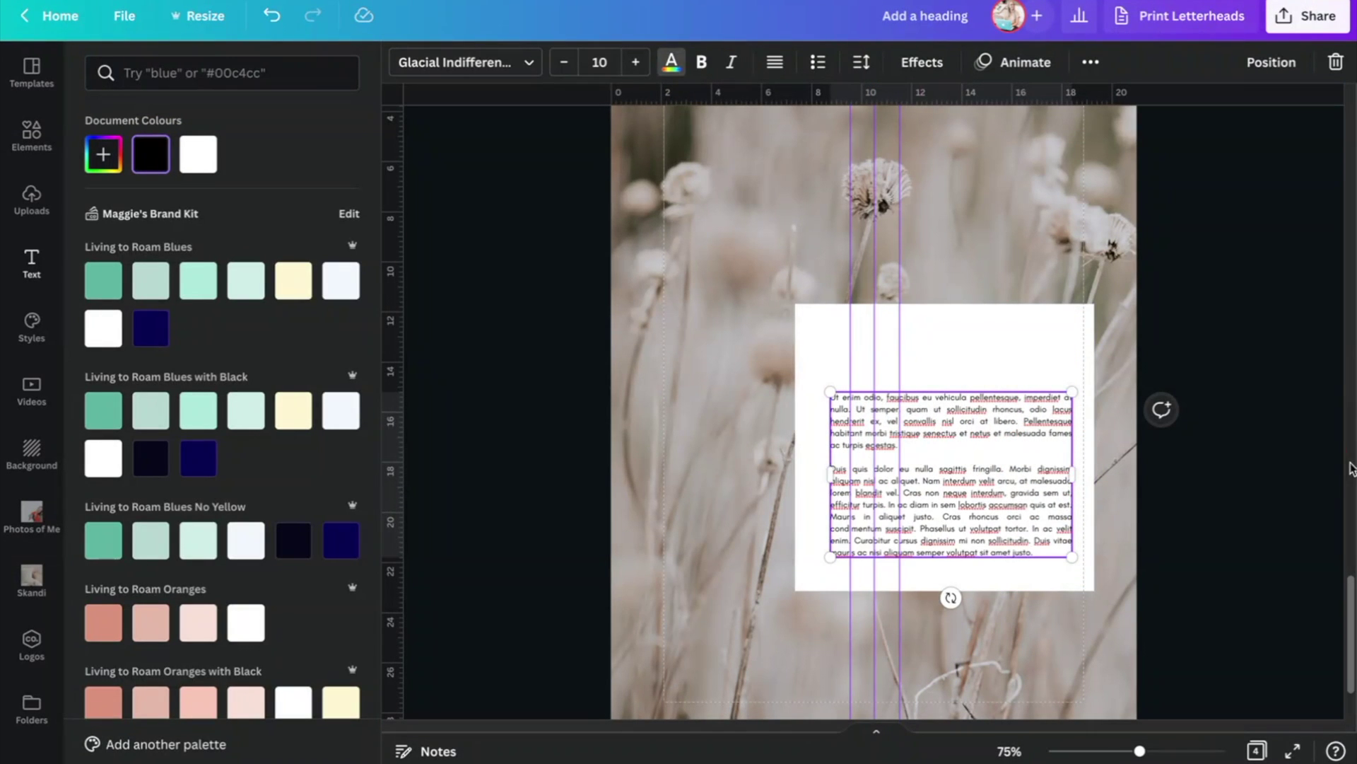
key("Escape")
left_click(1040, 458)
Step: Copy the heading from page 3 into the white panel above the text, and centre the panel with its text on the page
scroll(649, 273, "up", 6)
scroll(649, 273, "up", 3)
left_click_drag(724, 188, 953, 398)
left_click_drag(997, 570, 923, 491)
left_click(1221, 497)
Step: Duplicate page 3 and move the copy to the end of the document, after page 4
scroll(1225, 499, "up", 2)
scroll(1224, 499, "up", 3)
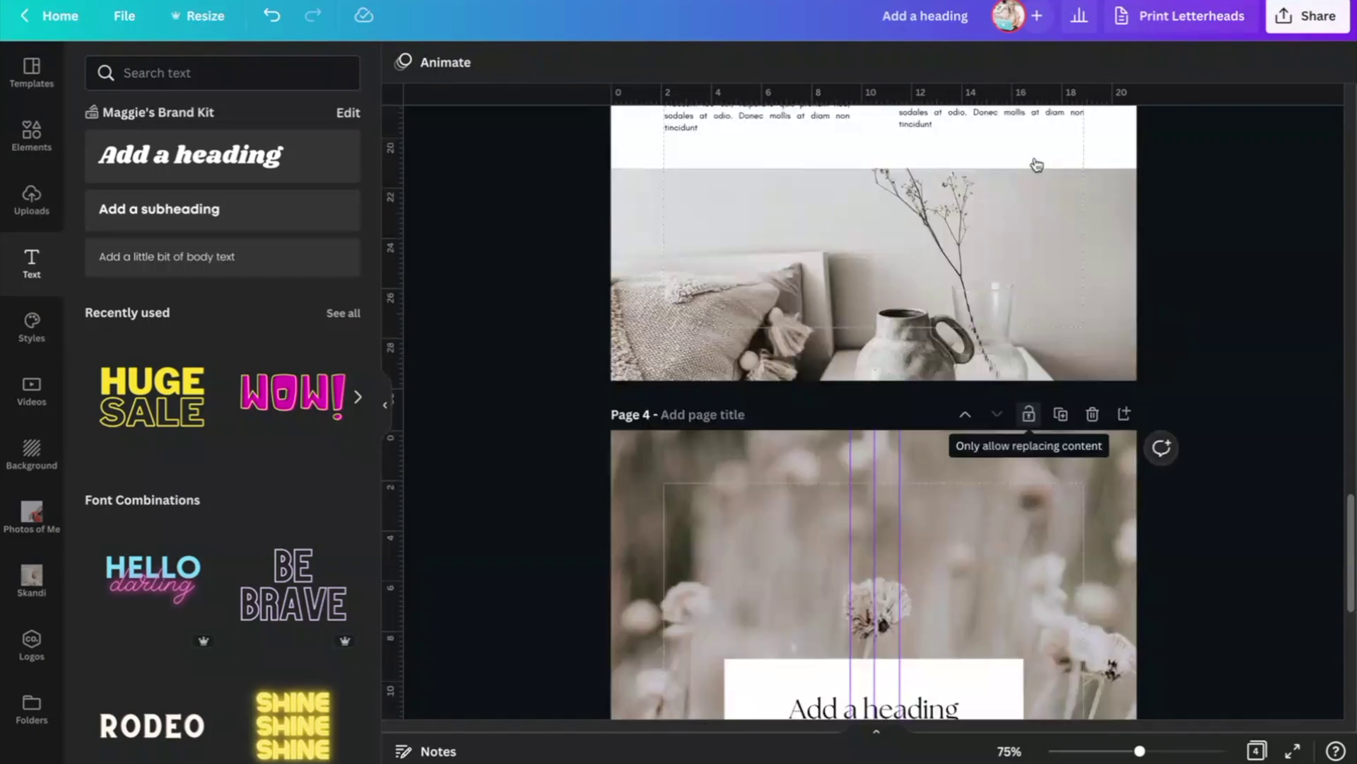
left_click(997, 206)
left_click(997, 206)
scroll(1018, 272, "down", 1)
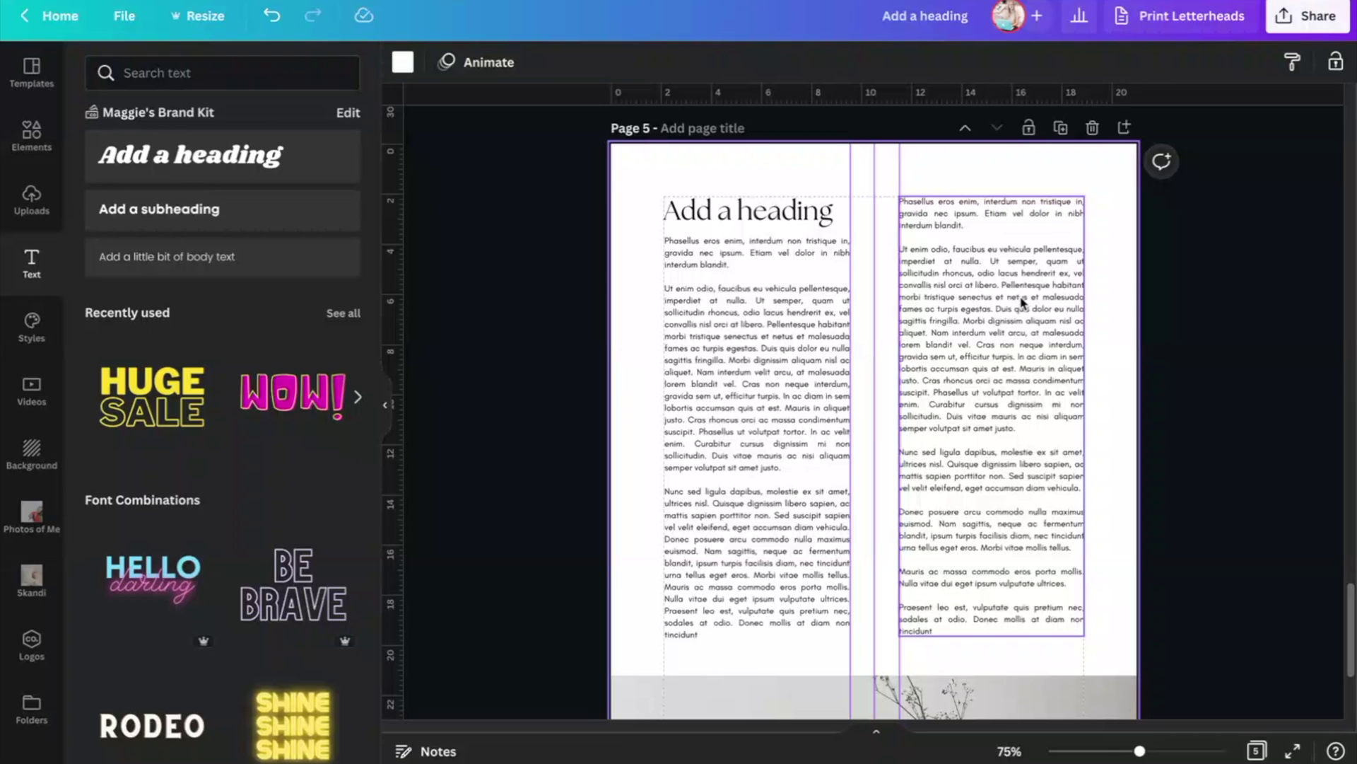
Step: Search the elements for "arch frame", and replace page 5's right column text with a tall plain arch frame
left_click(31, 135)
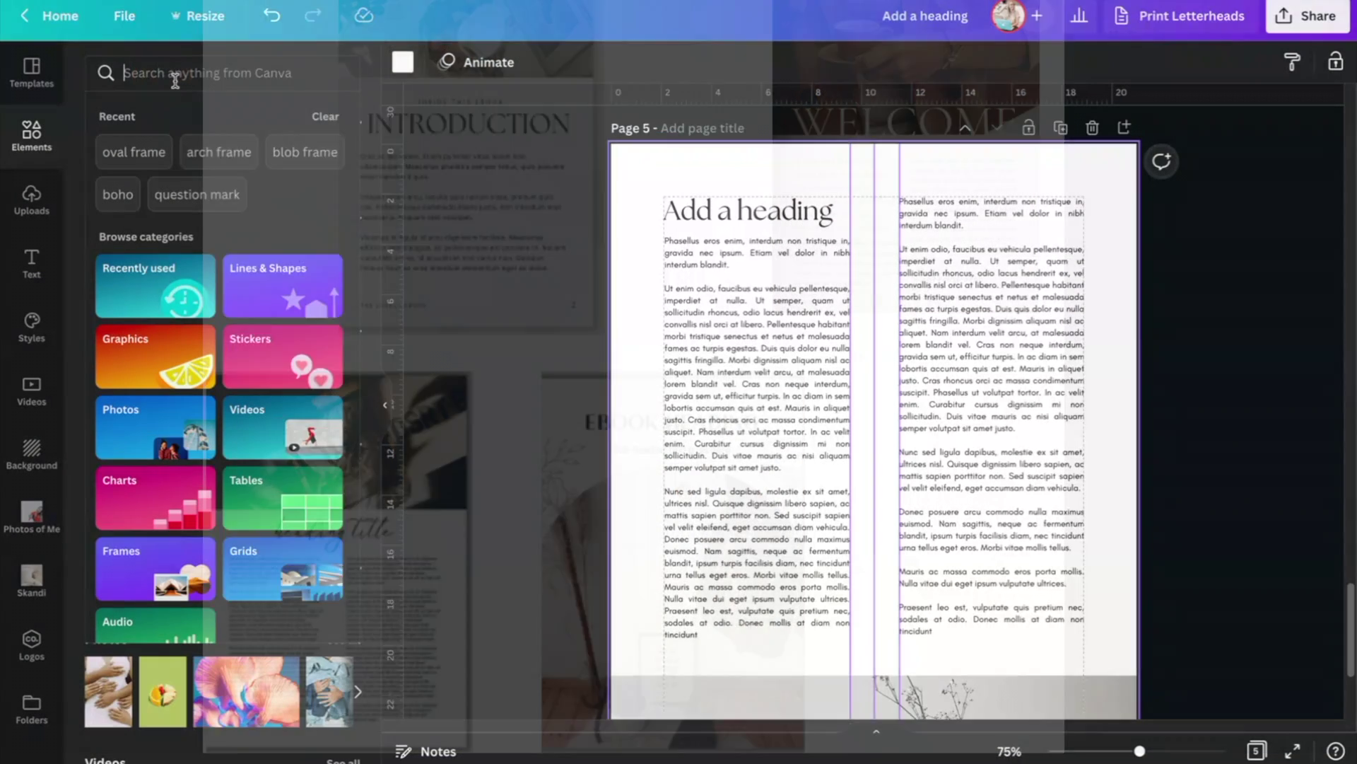
type("arch frame")
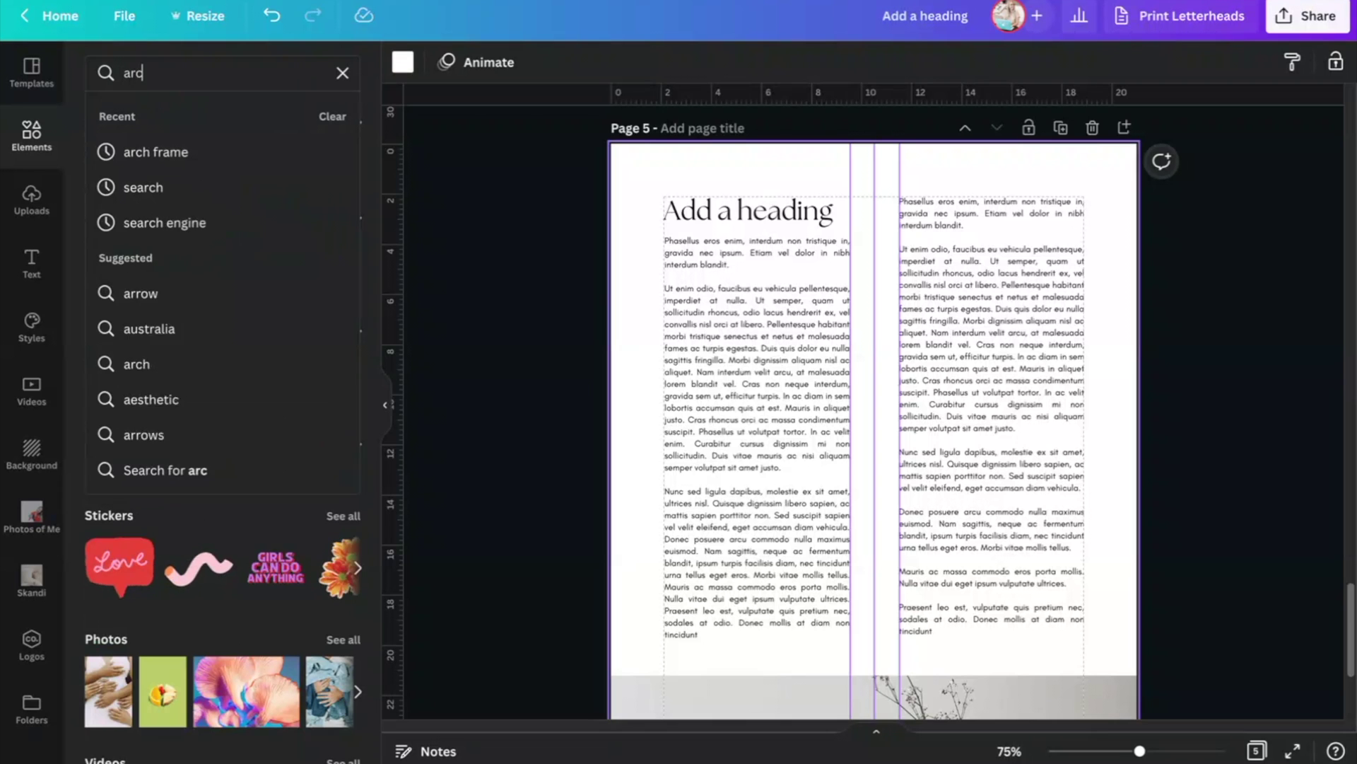
key("Return")
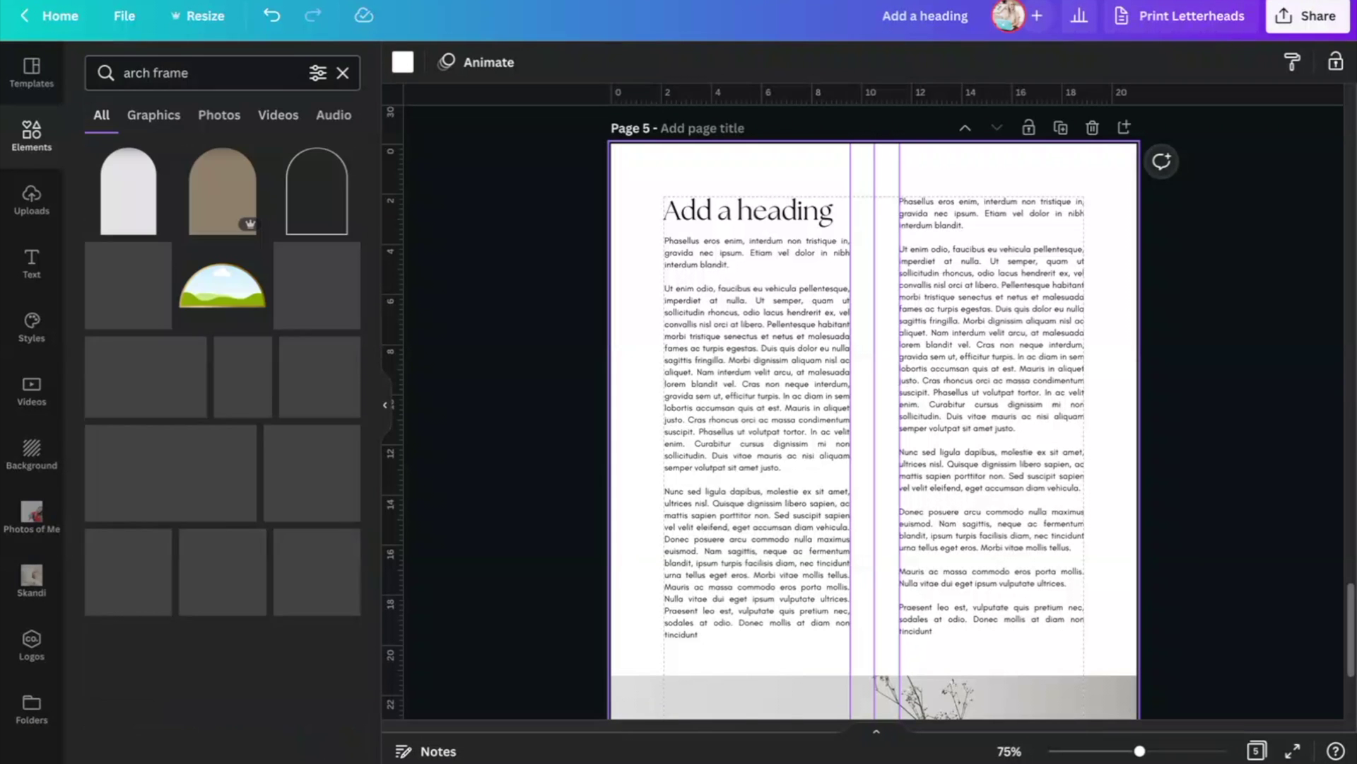
scroll(206, 418, "down", 3)
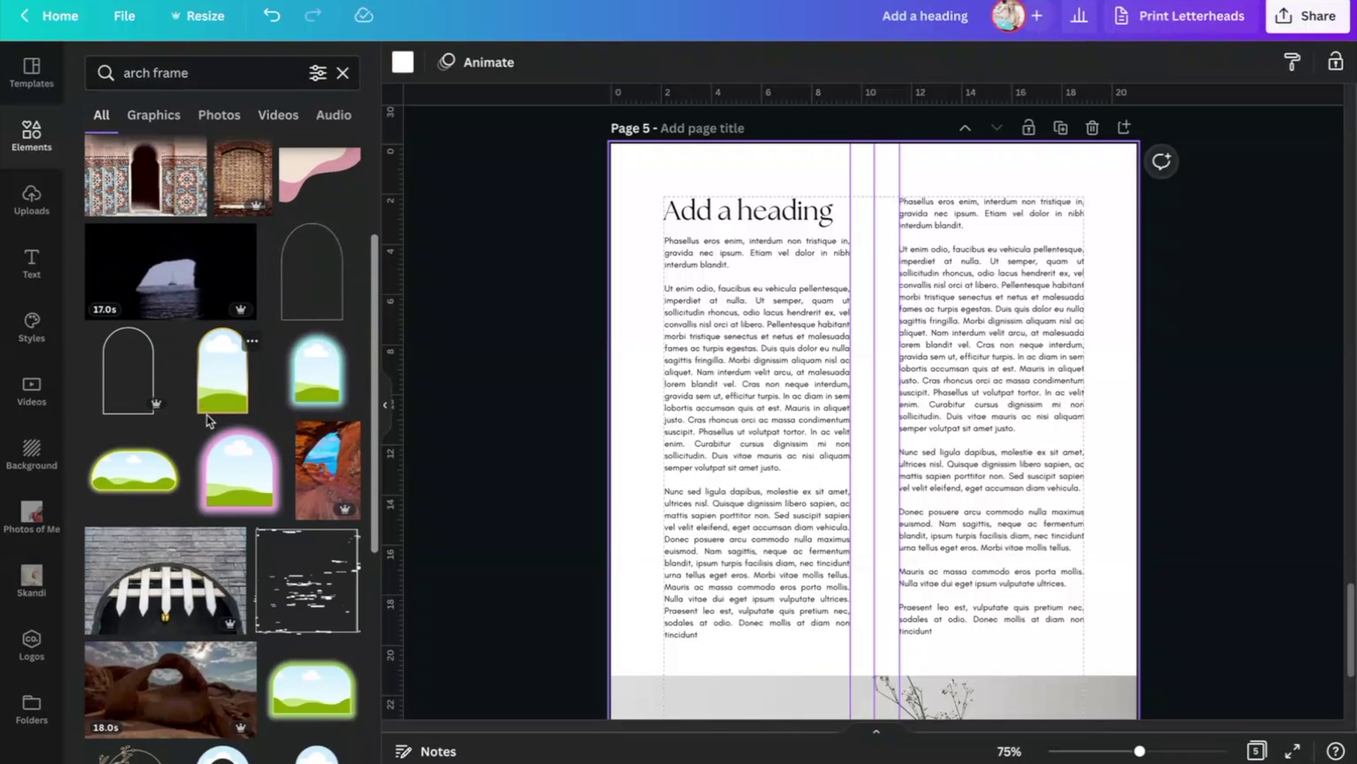
scroll(206, 414, "down", 5)
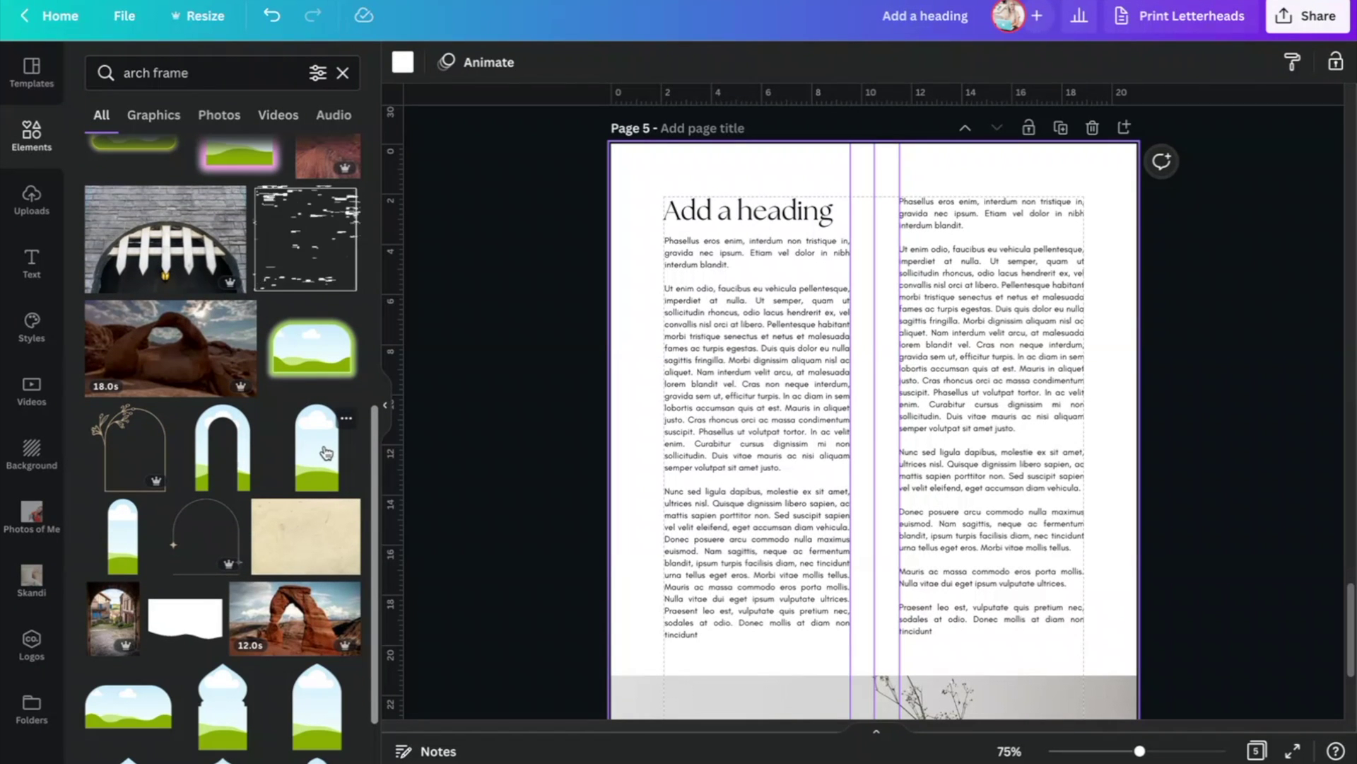
left_click(944, 460)
key("Delete")
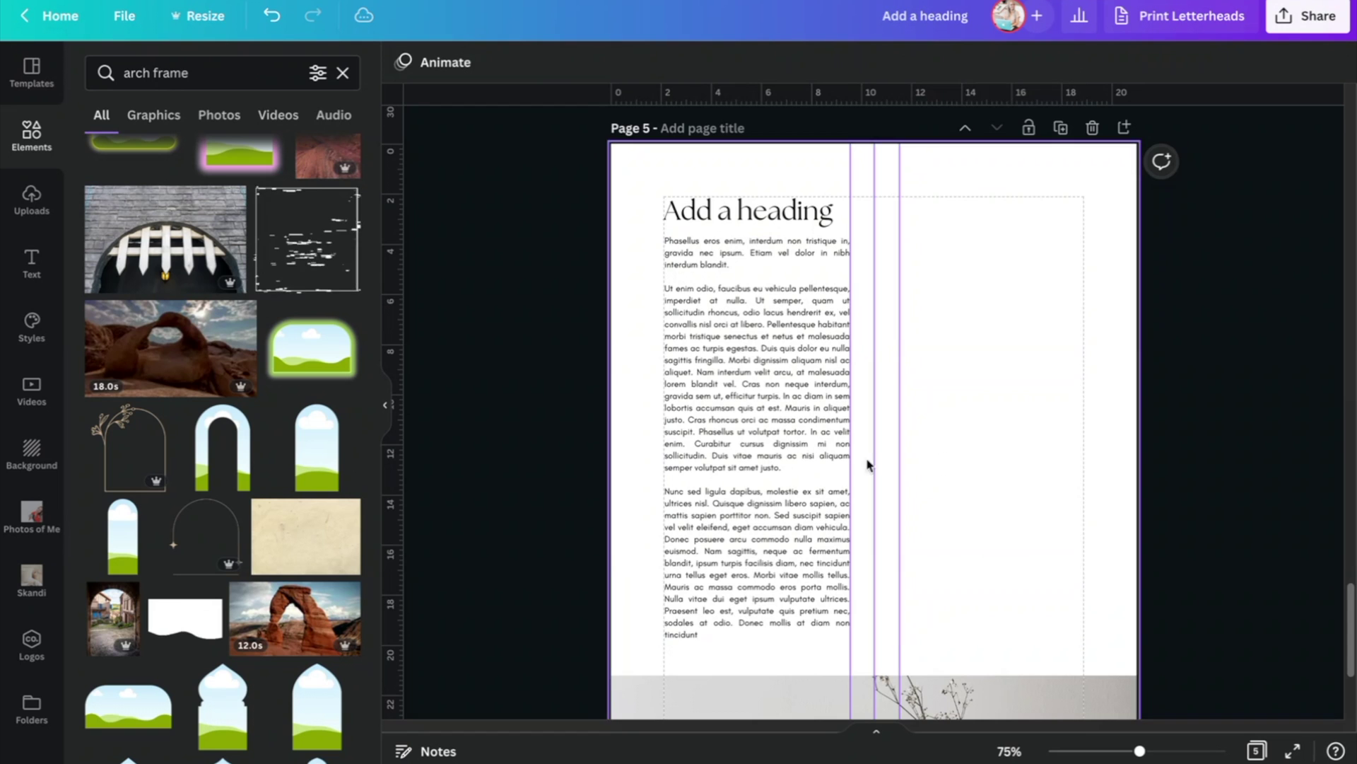
left_click(316, 447)
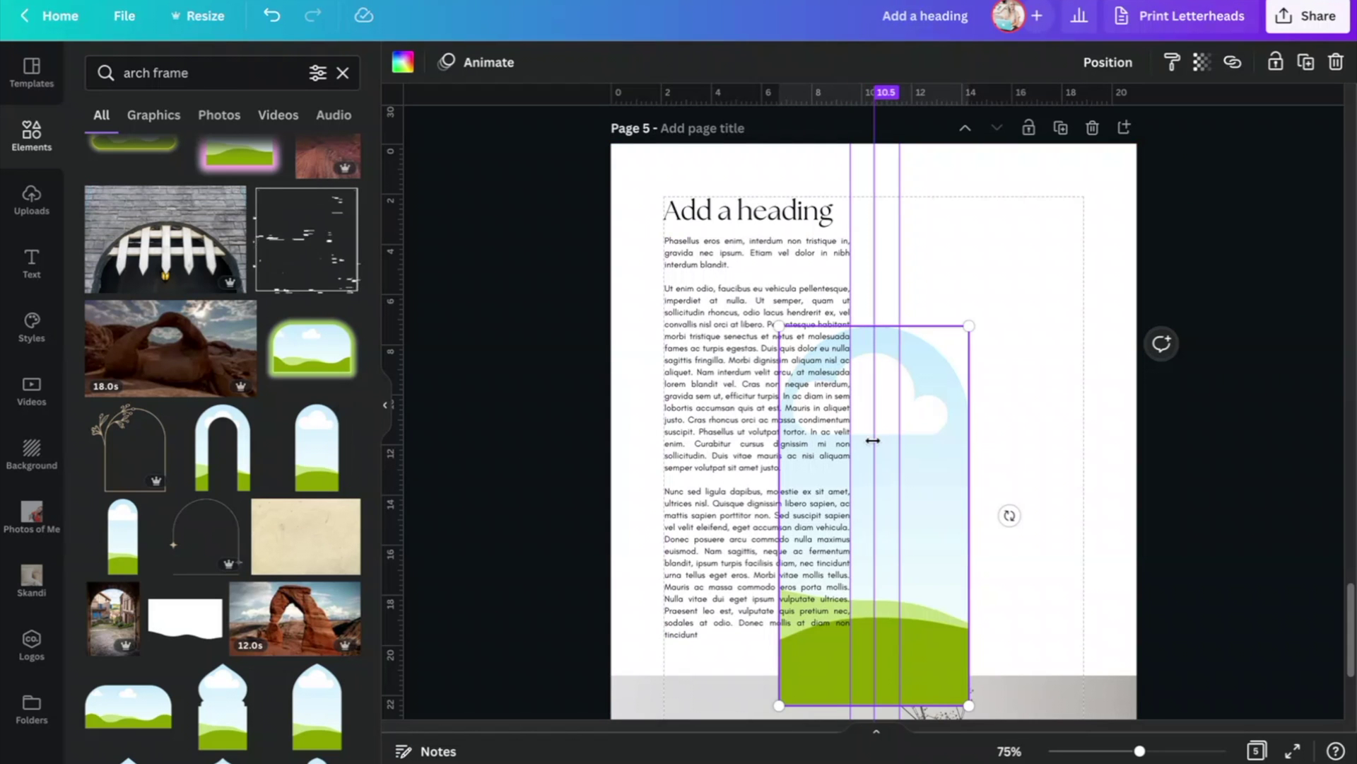
Step: Delete the photo at the bottom of page 5 and move the arch frame partly past the page's right edge
left_click(1052, 686)
key("Delete")
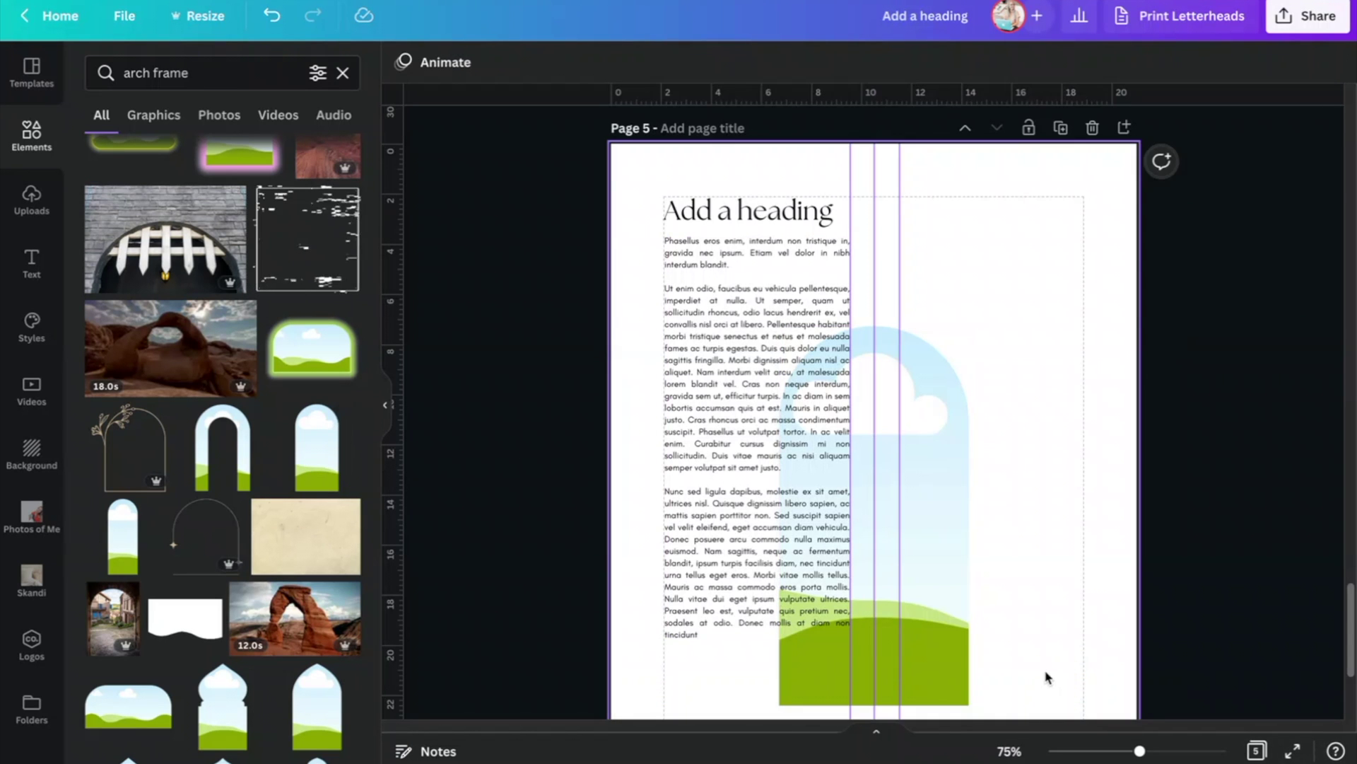
scroll(1046, 677, "down", 2)
left_click_drag(964, 479, 1158, 479)
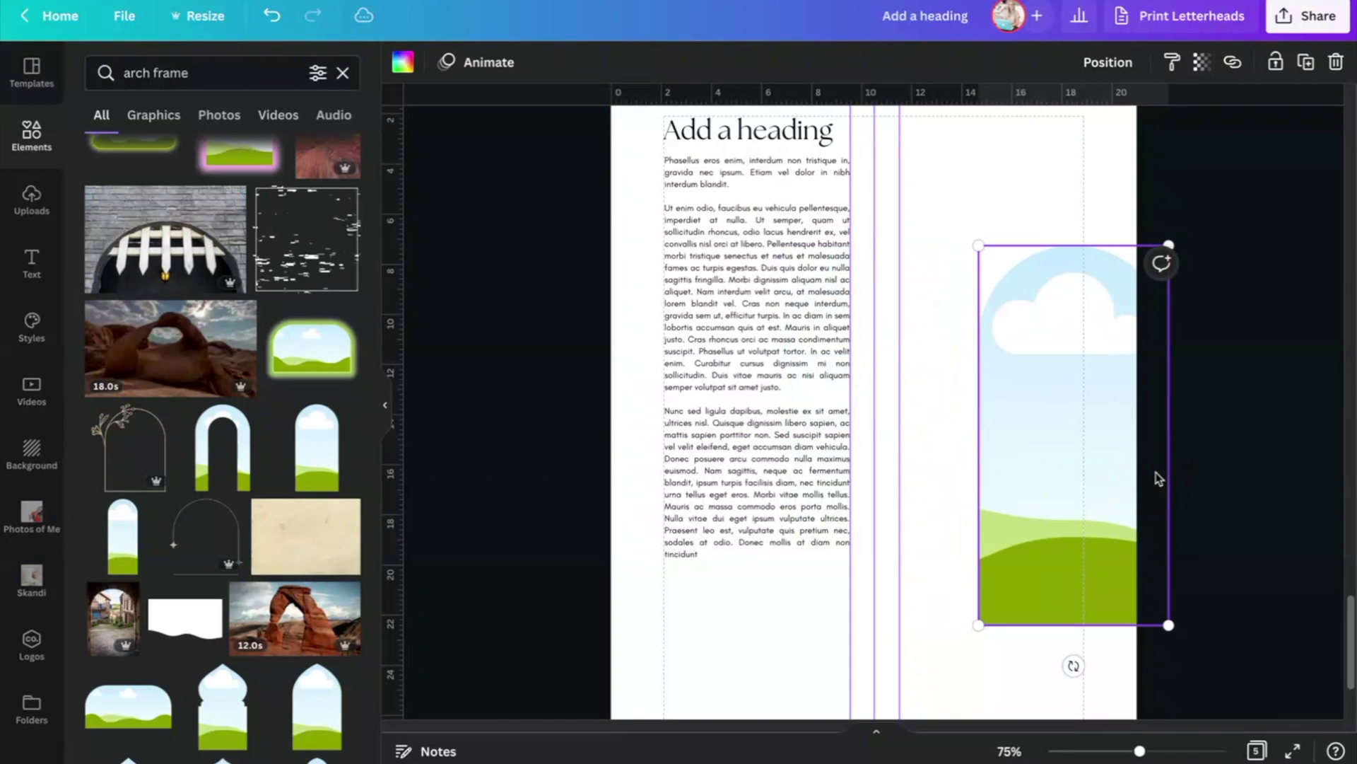
Step: Enlarge page 5's arch frame to span from the top margin to the bottom margin, running partly past the page's right edge
scroll(1158, 478, "down", 2)
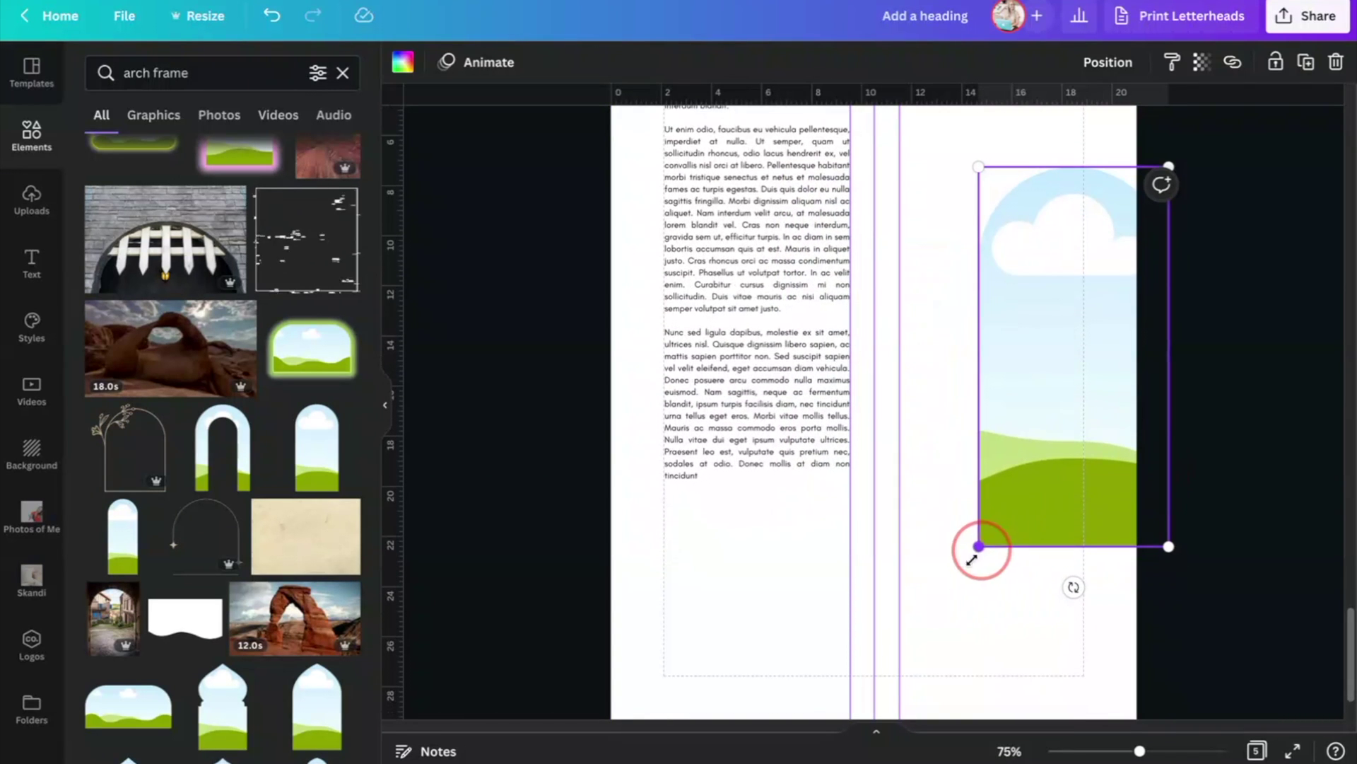
left_click_drag(972, 559, 848, 731)
scroll(994, 518, "up", 5)
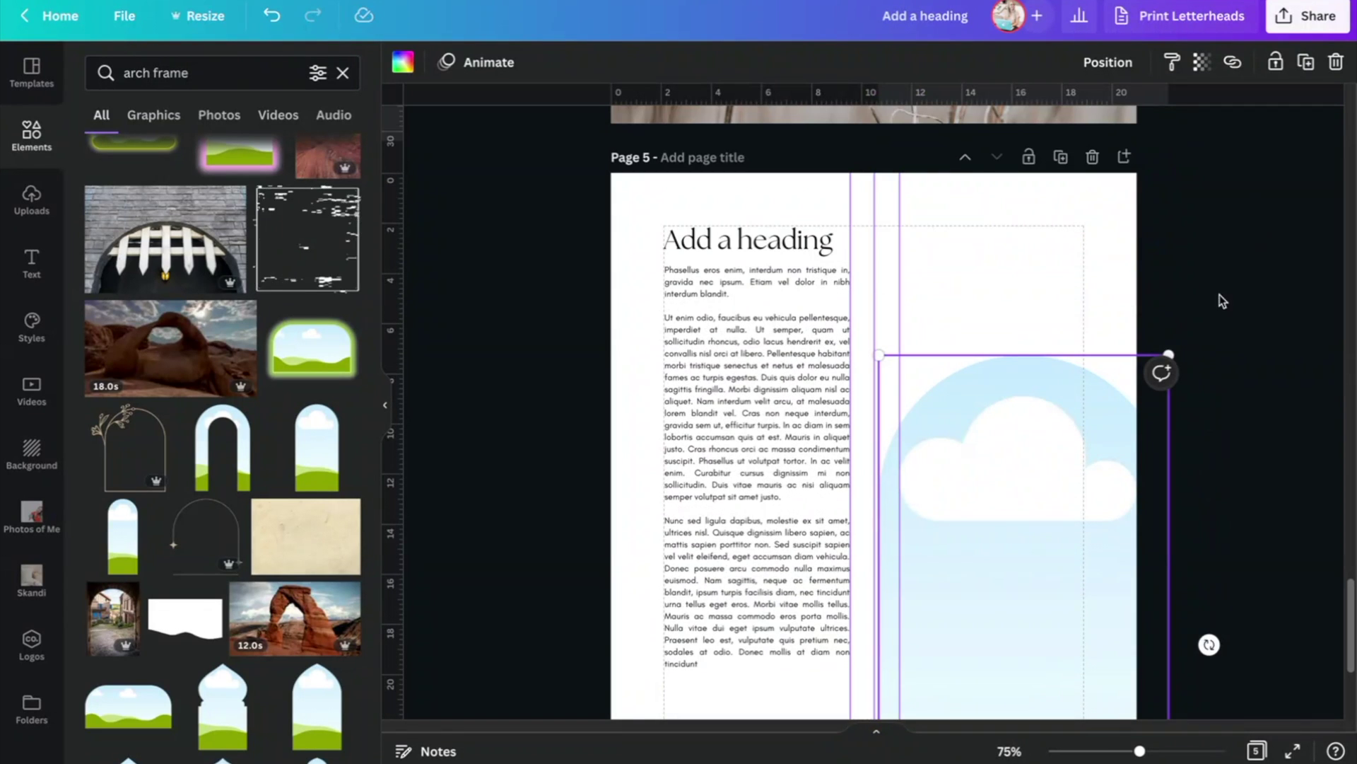
left_click_drag(1171, 353, 1212, 294)
left_click_drag(1053, 417, 1121, 355)
scroll(1127, 357, "down", 6)
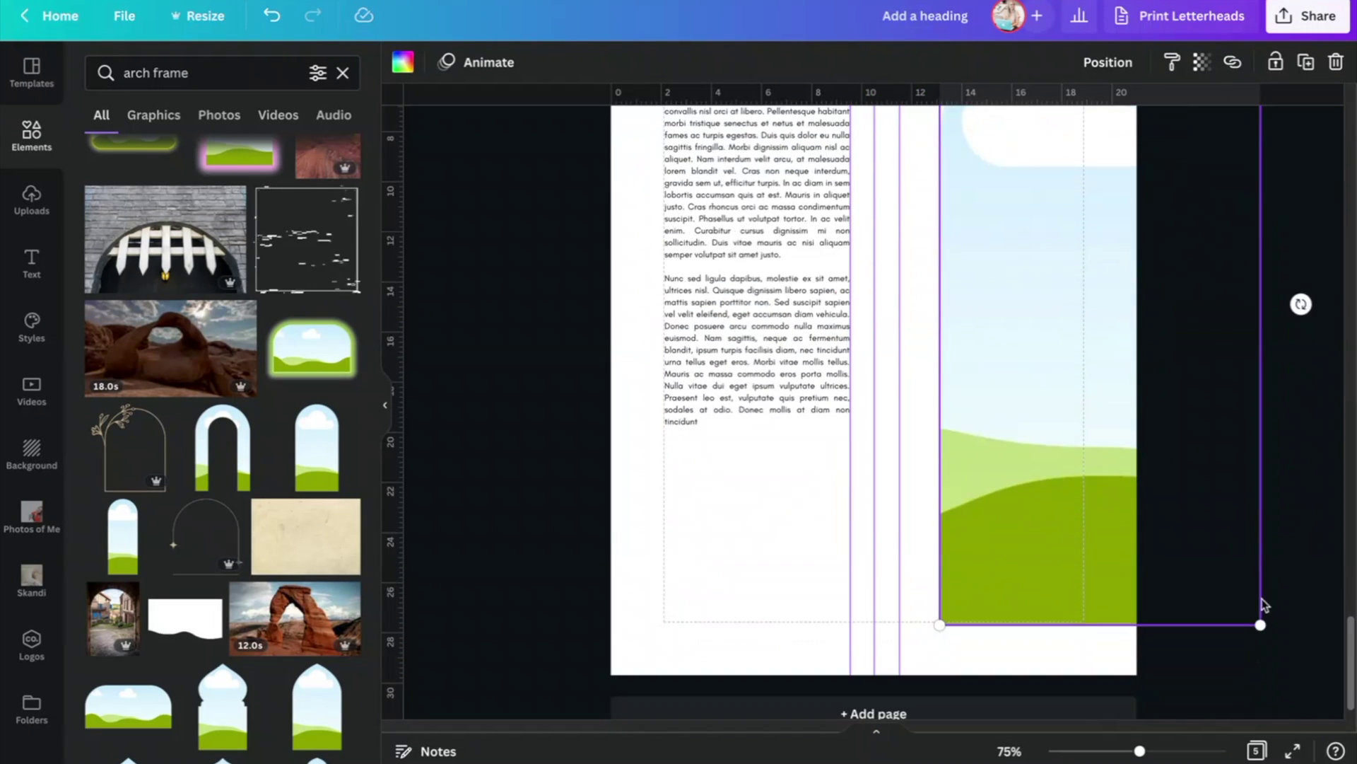
left_click_drag(1262, 626, 1250, 627)
scroll(804, 447, "up", 5)
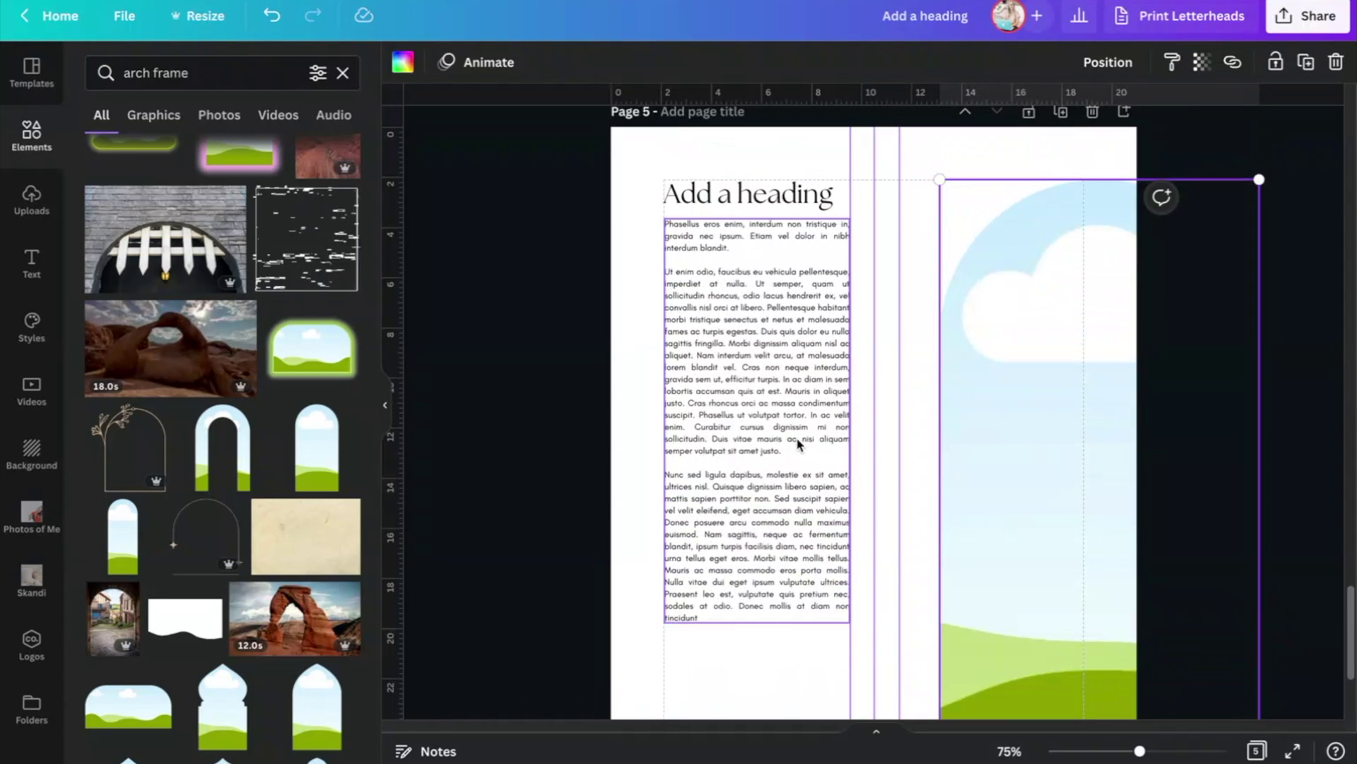
Step: Widen page 5's body text block almost to the arch frame and move it down to the bottom margin
left_click(835, 434)
left_click_drag(857, 418, 869, 419)
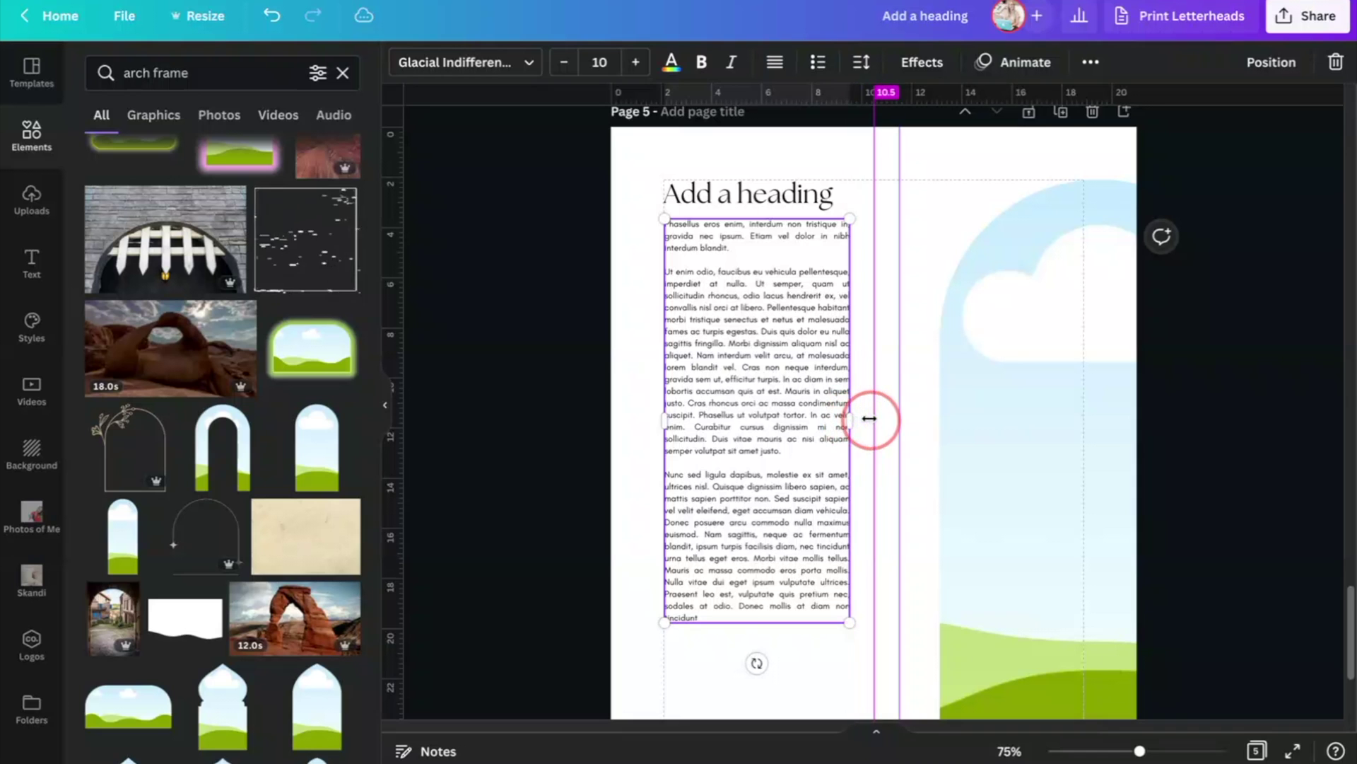
left_click_drag(795, 453, 893, 424)
left_click_drag(757, 382, 773, 481)
scroll(773, 483, "down", 1)
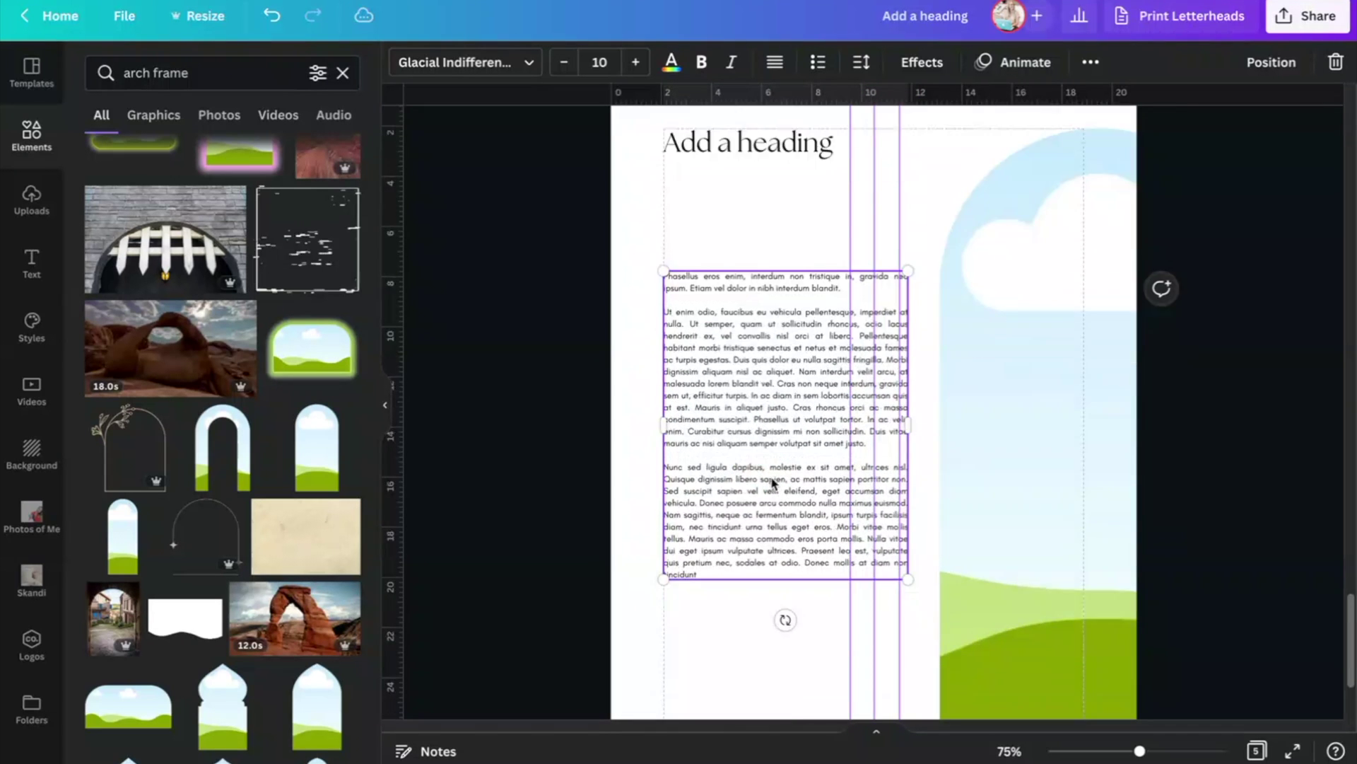
scroll(773, 483, "down", 3)
left_click_drag(773, 323, 772, 512)
Step: Move page 5's heading down to sit directly above the body text, aligned with the left margin
scroll(766, 362, "up", 4)
left_click_drag(753, 212, 751, 498)
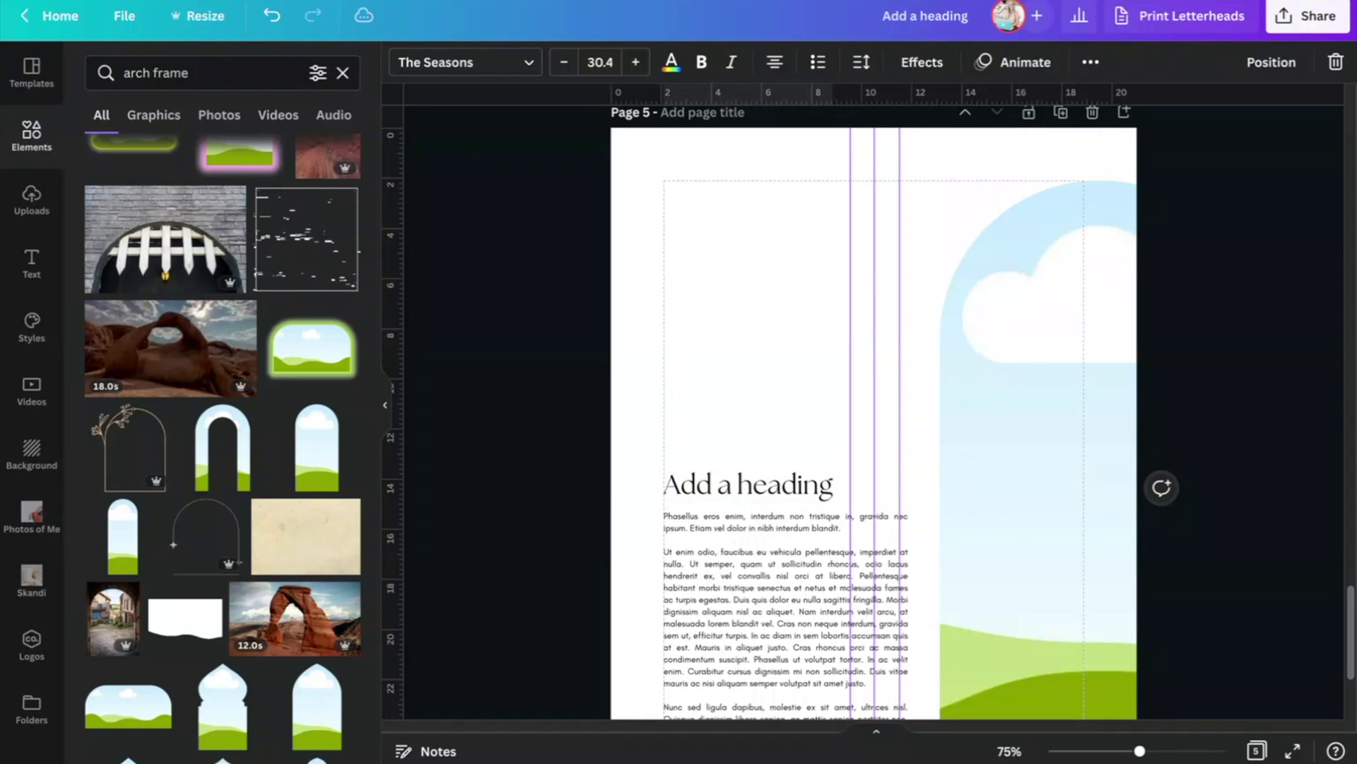
scroll(735, 346, "down", 3)
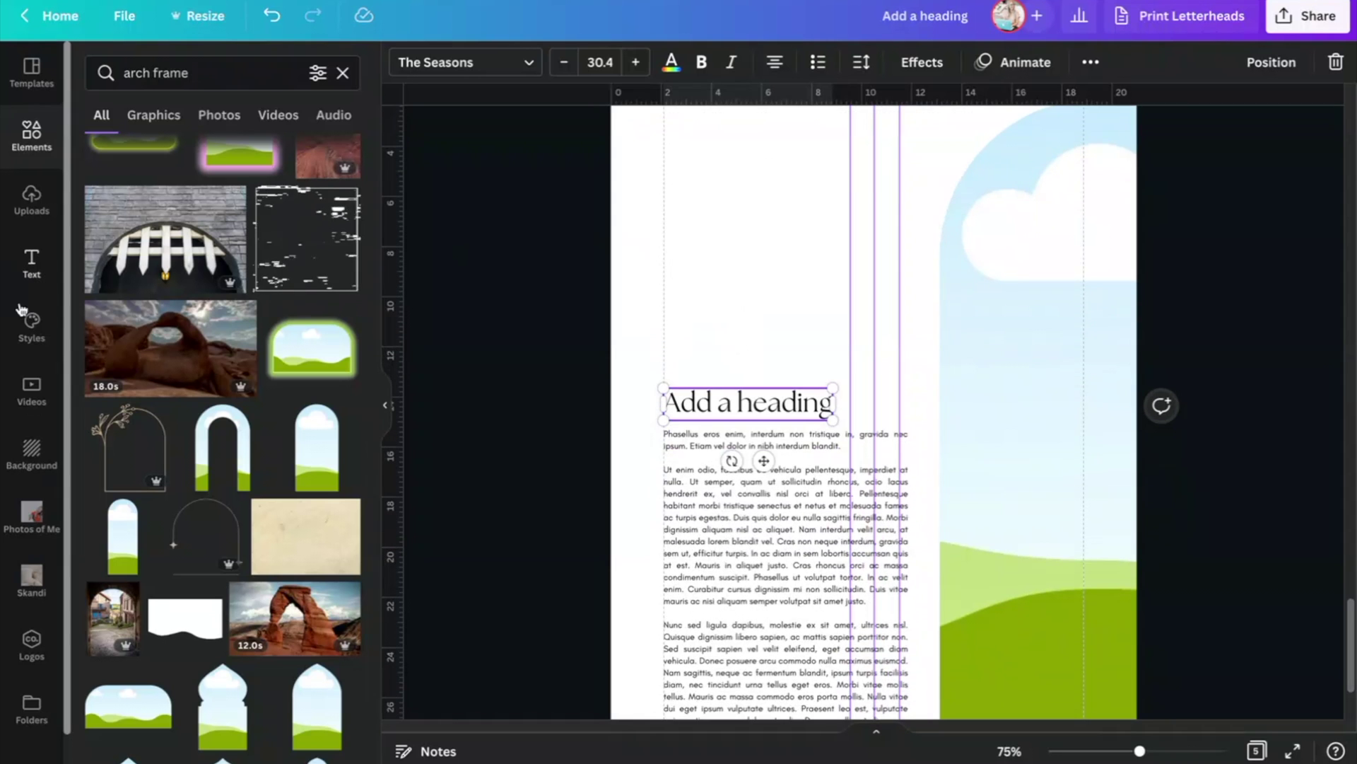
Step: Fill the arch frame with the dried pampas grass photo on a brown background from the Skandi folder
left_click(35, 574)
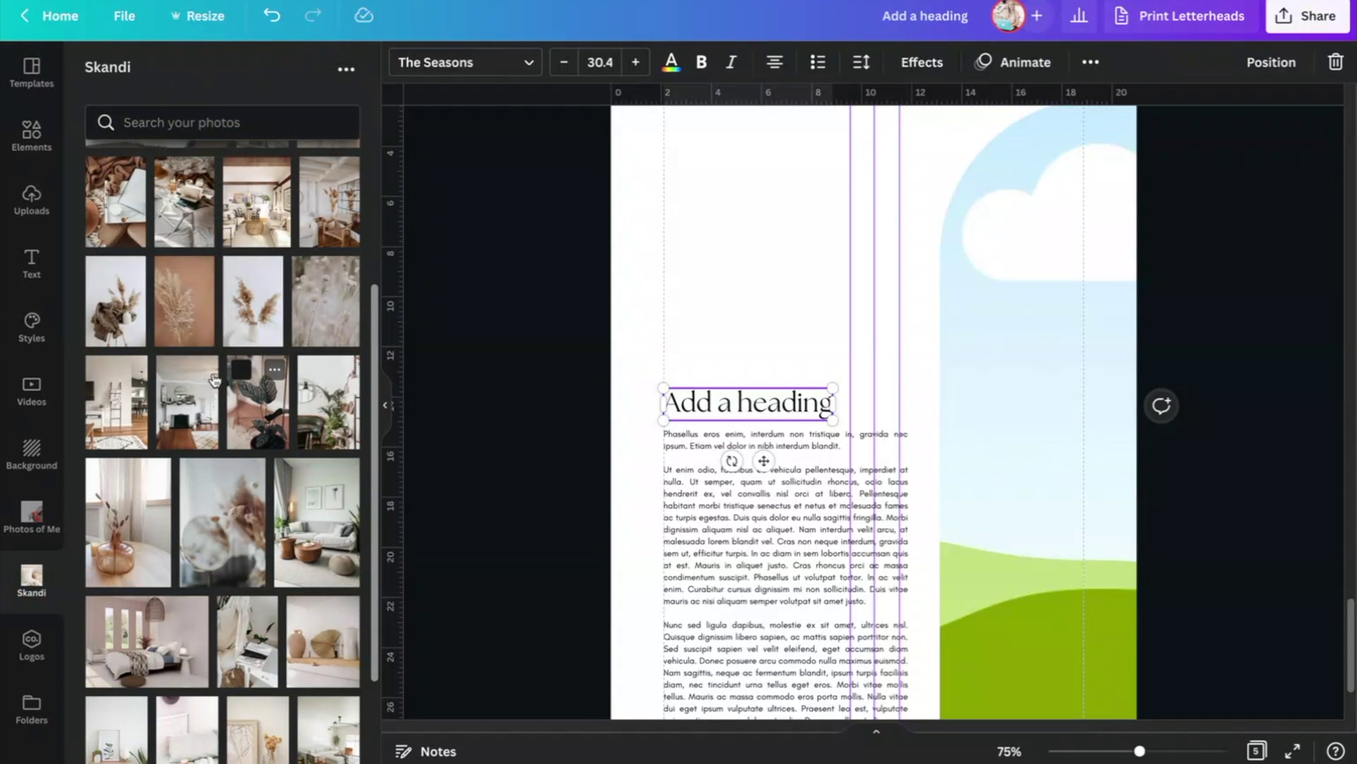
left_click_drag(188, 312, 1021, 342)
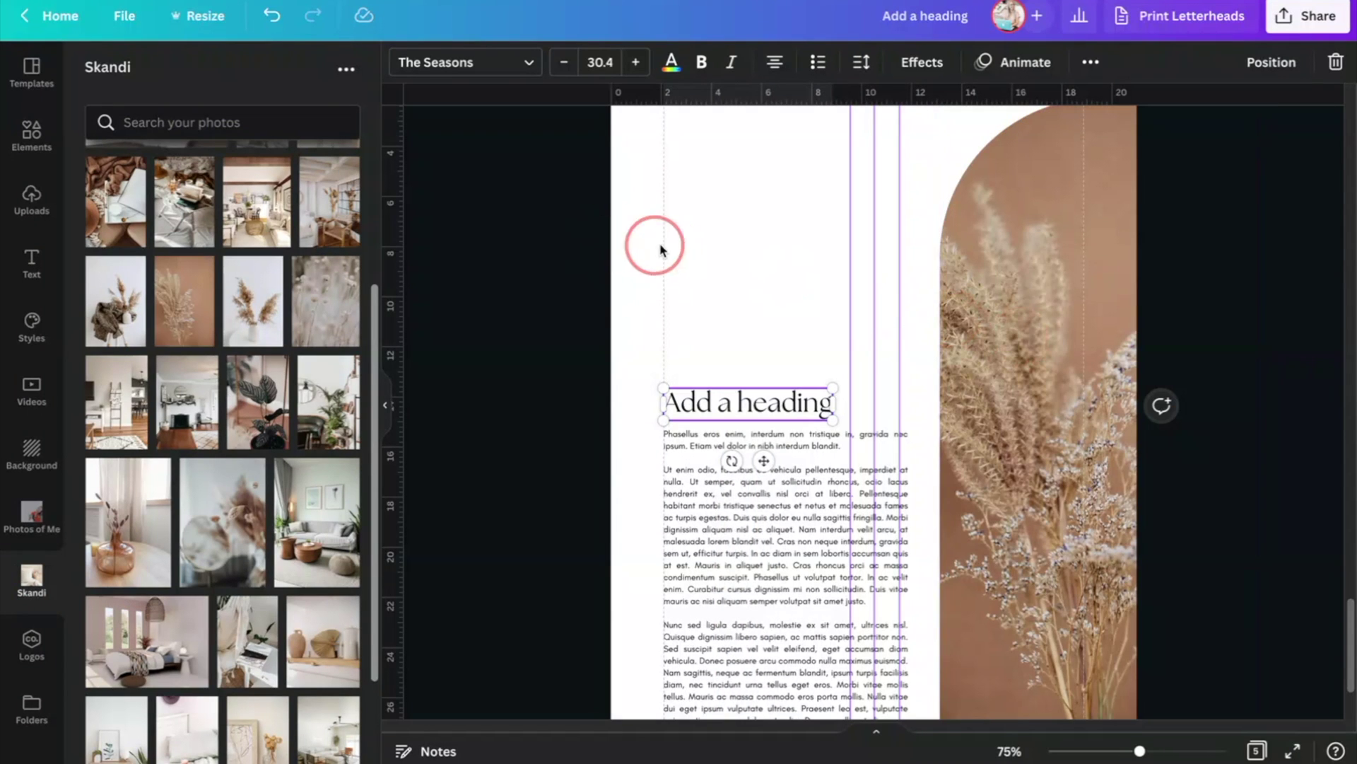
left_click(788, 245)
Step: Review the layout of page 5 and compare all five pages in the grid overview
scroll(788, 245, "down", 2)
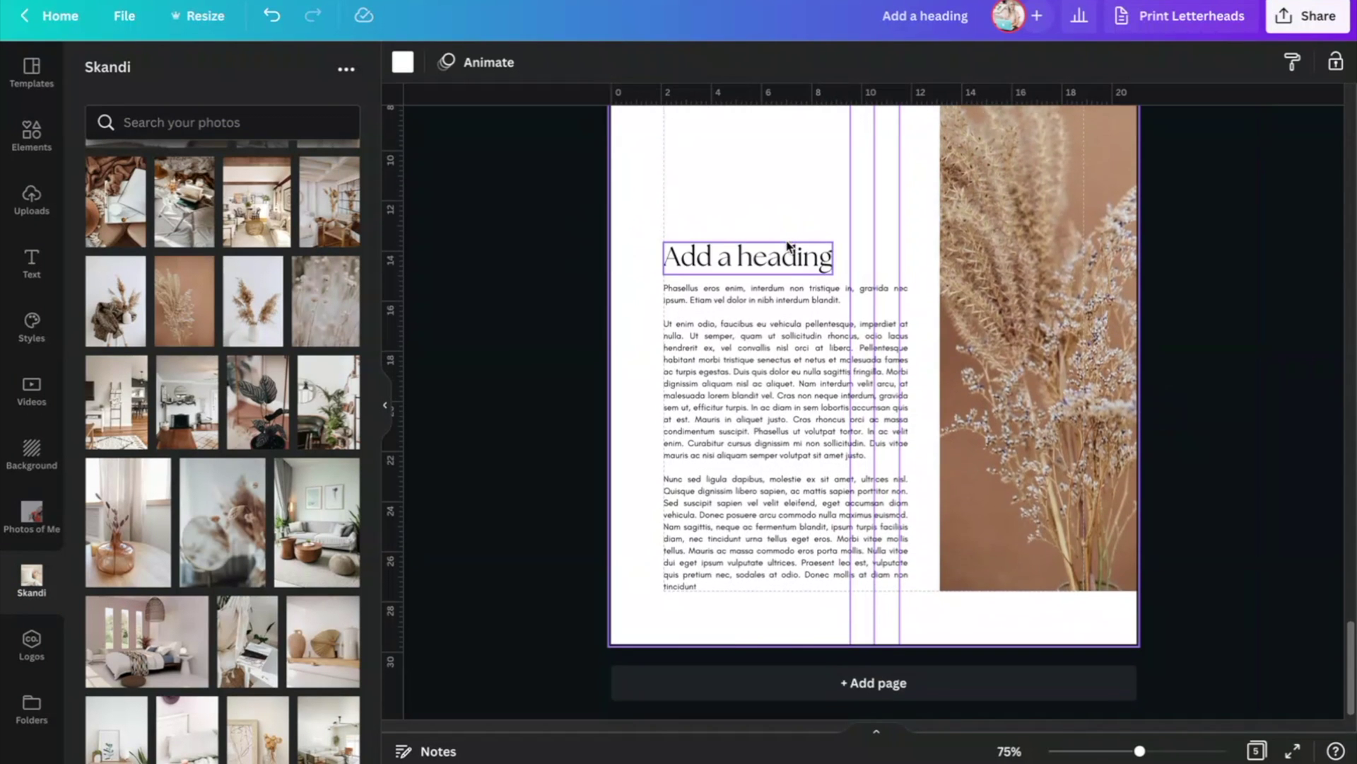
scroll(788, 245, "up", 4)
scroll(788, 245, "down", 5)
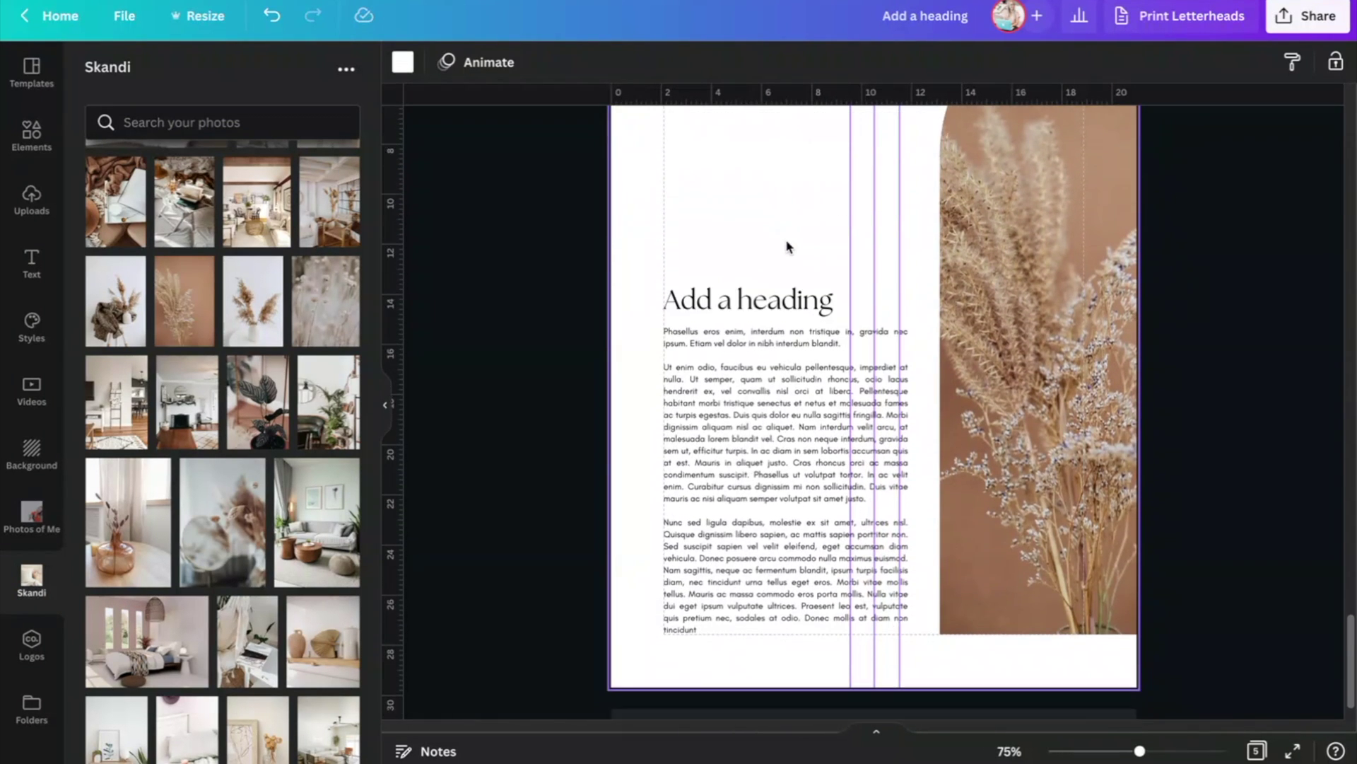
left_click(1256, 751)
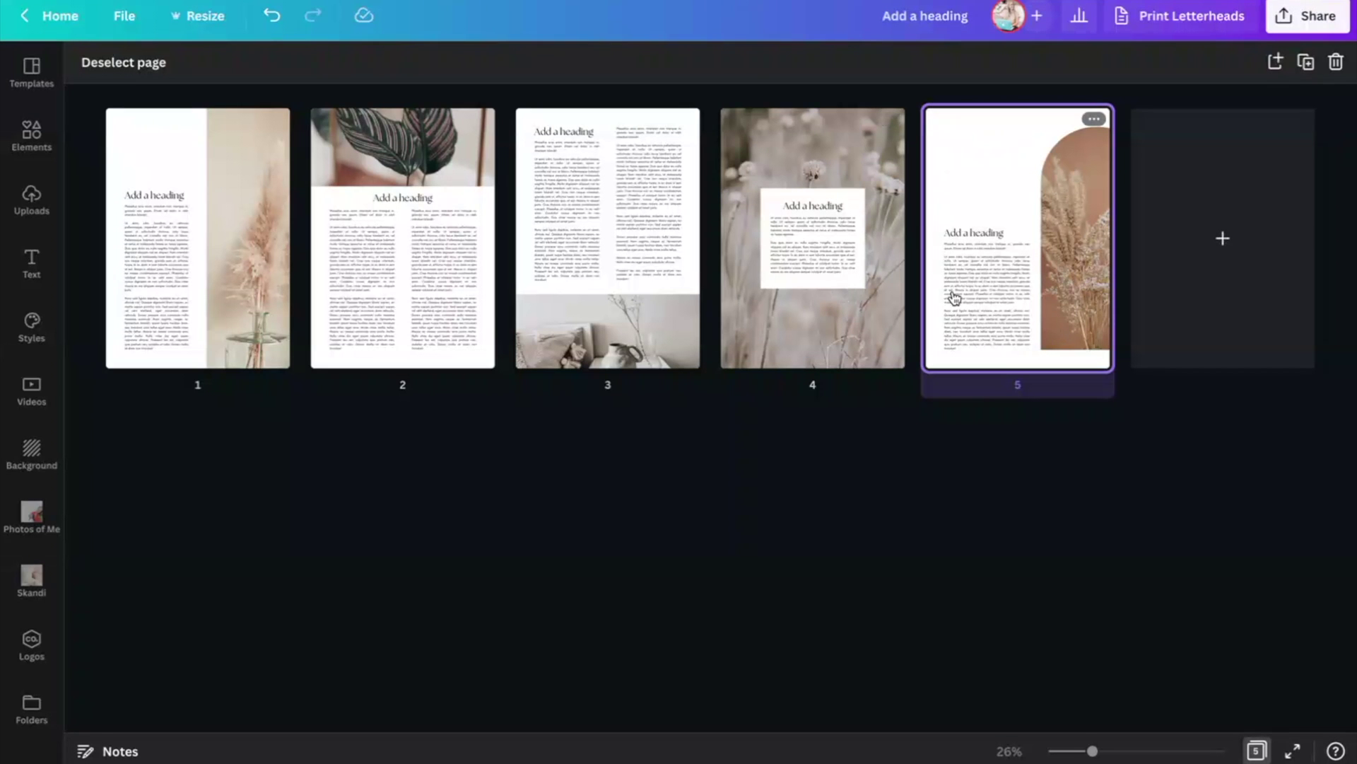
left_click(1257, 751)
scroll(947, 498, "down", 2)
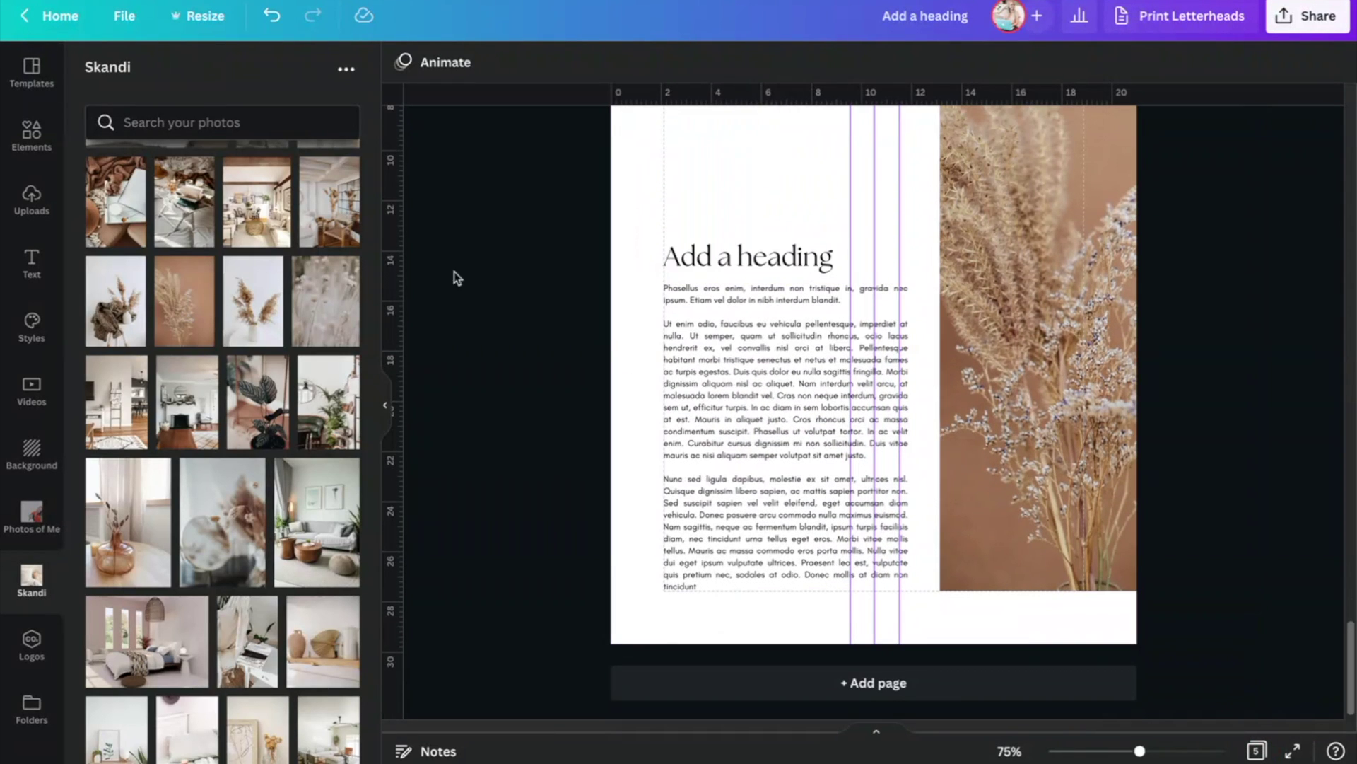
Step: Clear the elements search, add a square shape and flatten it into a thin strip at the bottom of page 5
left_click(31, 263)
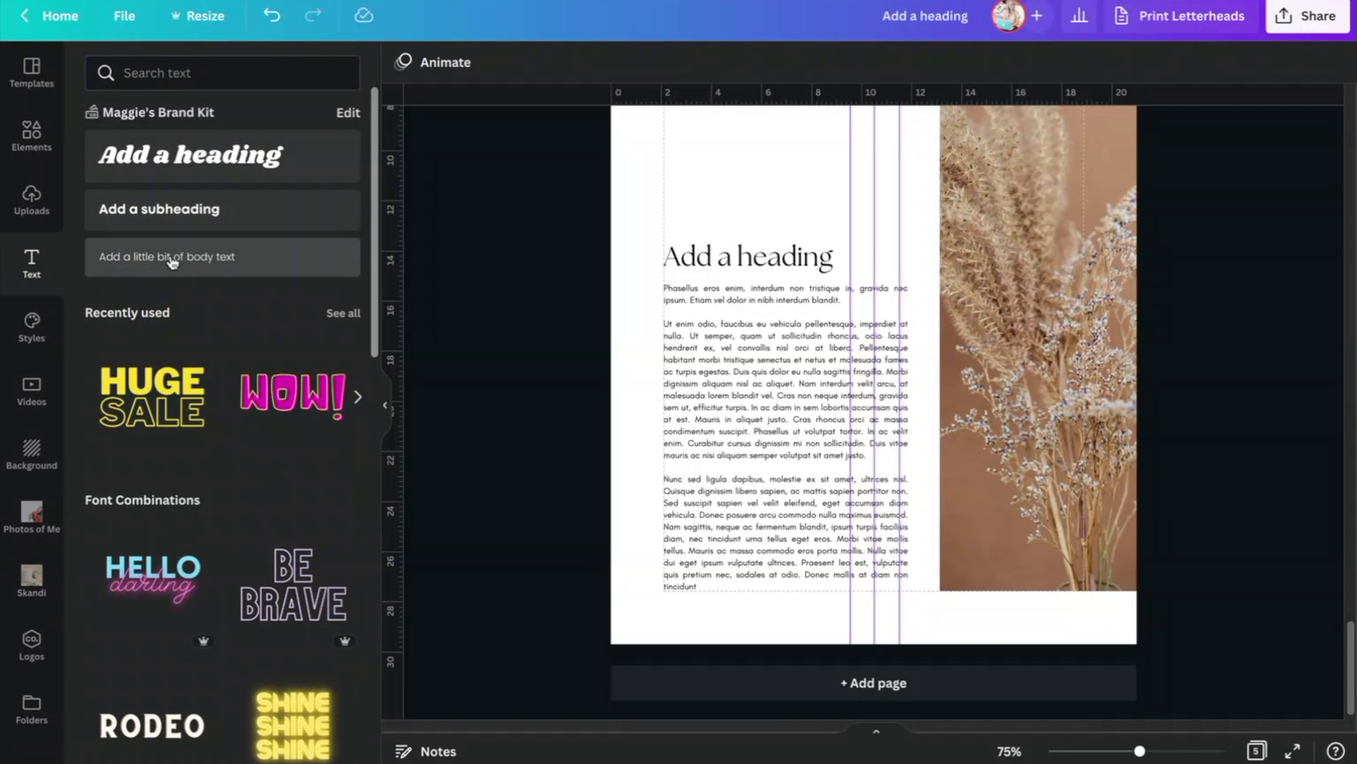
left_click(31, 134)
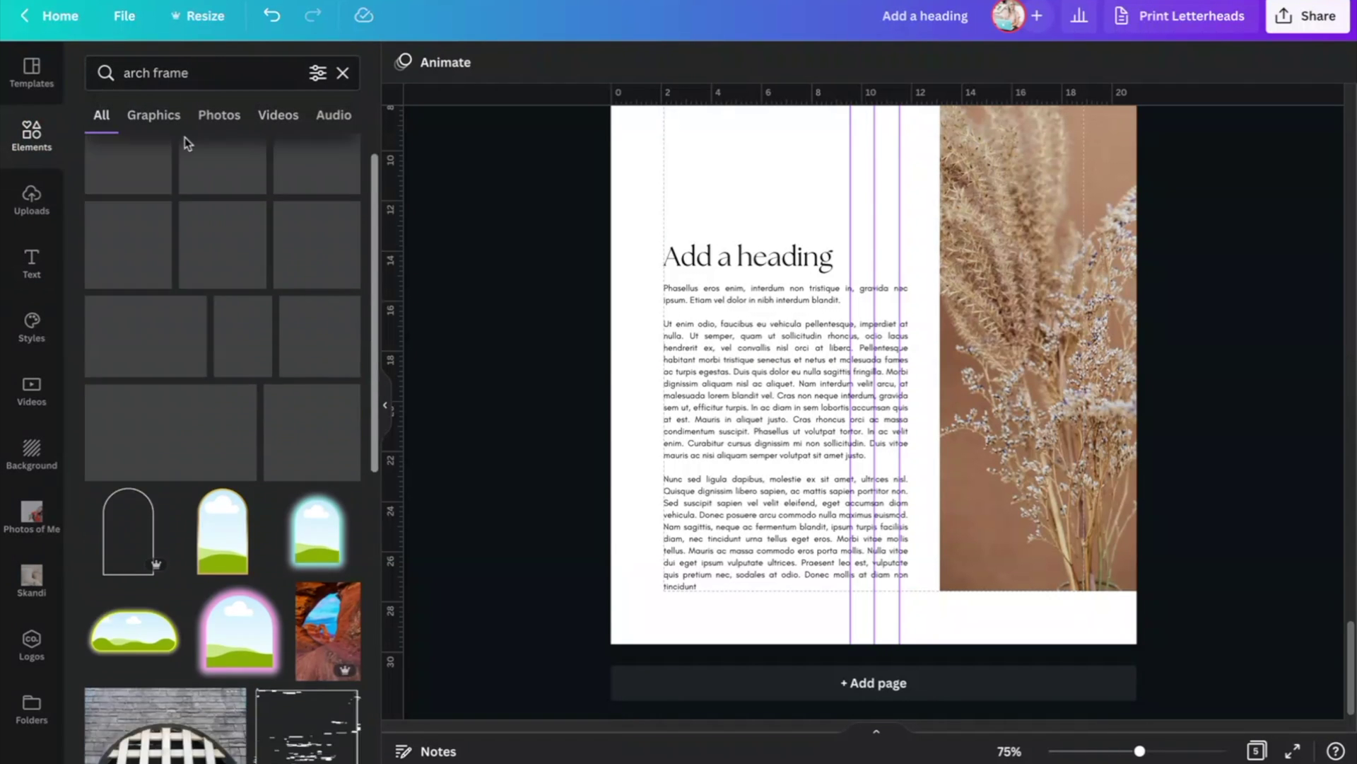
triple_click(142, 73)
key("BackSpace")
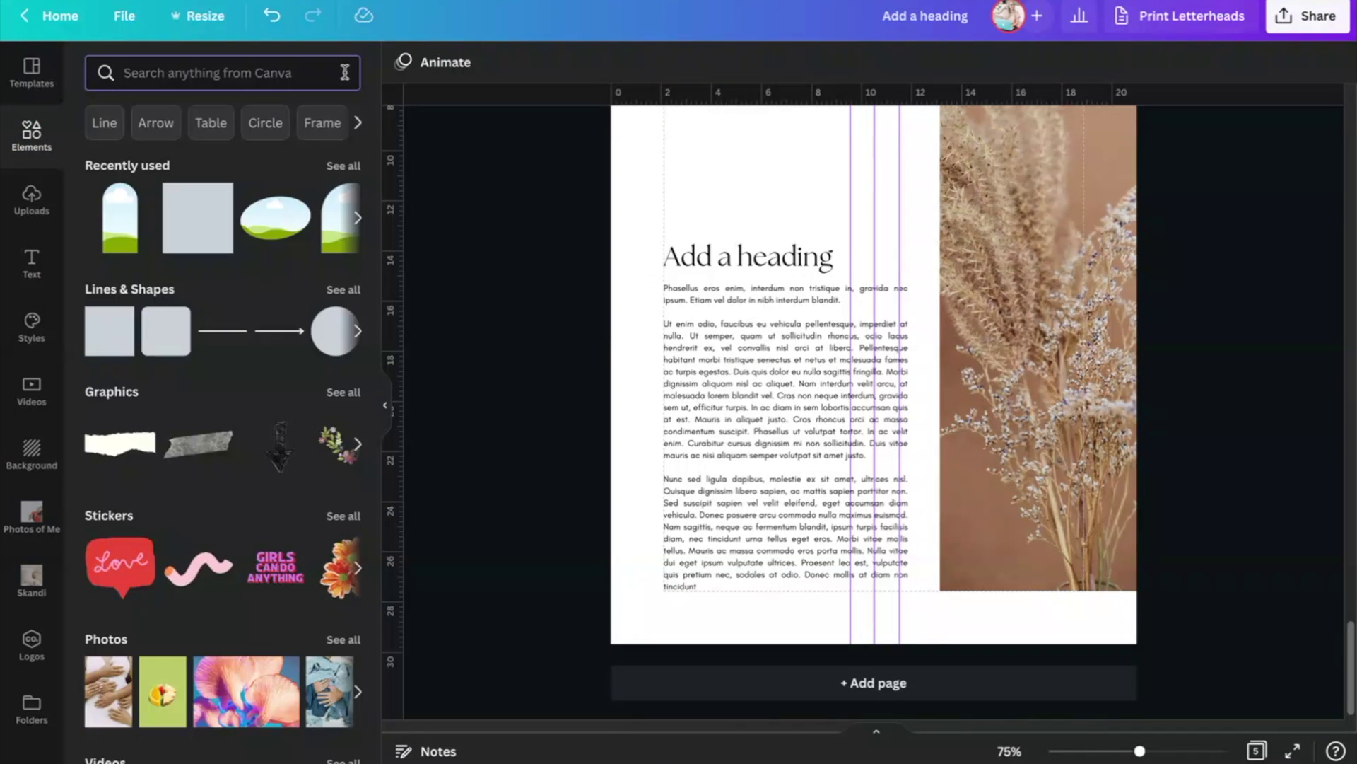
left_click(184, 227)
left_click_drag(928, 220, 867, 620)
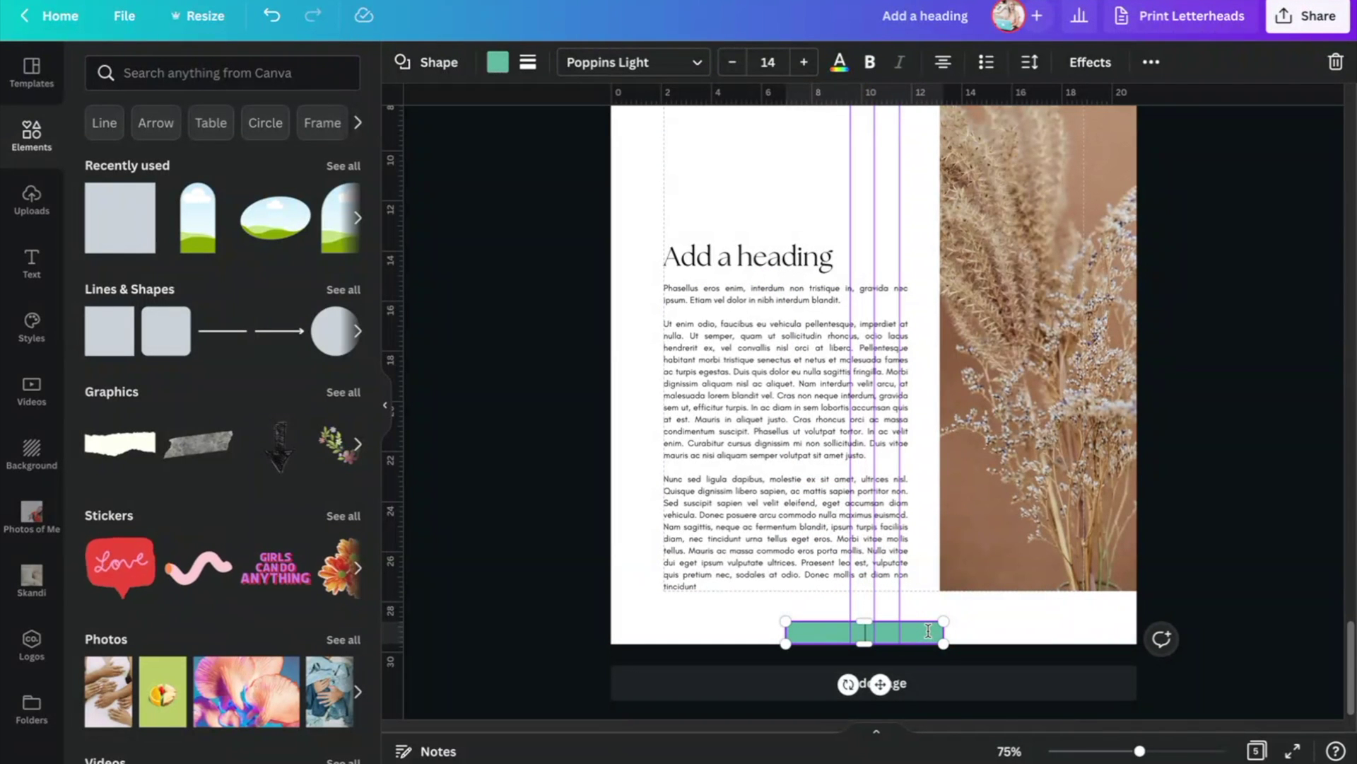
Step: Enter "REALLYGREATSITE.COM" in the footer strip and stretch the strip across the full page width
type("re")
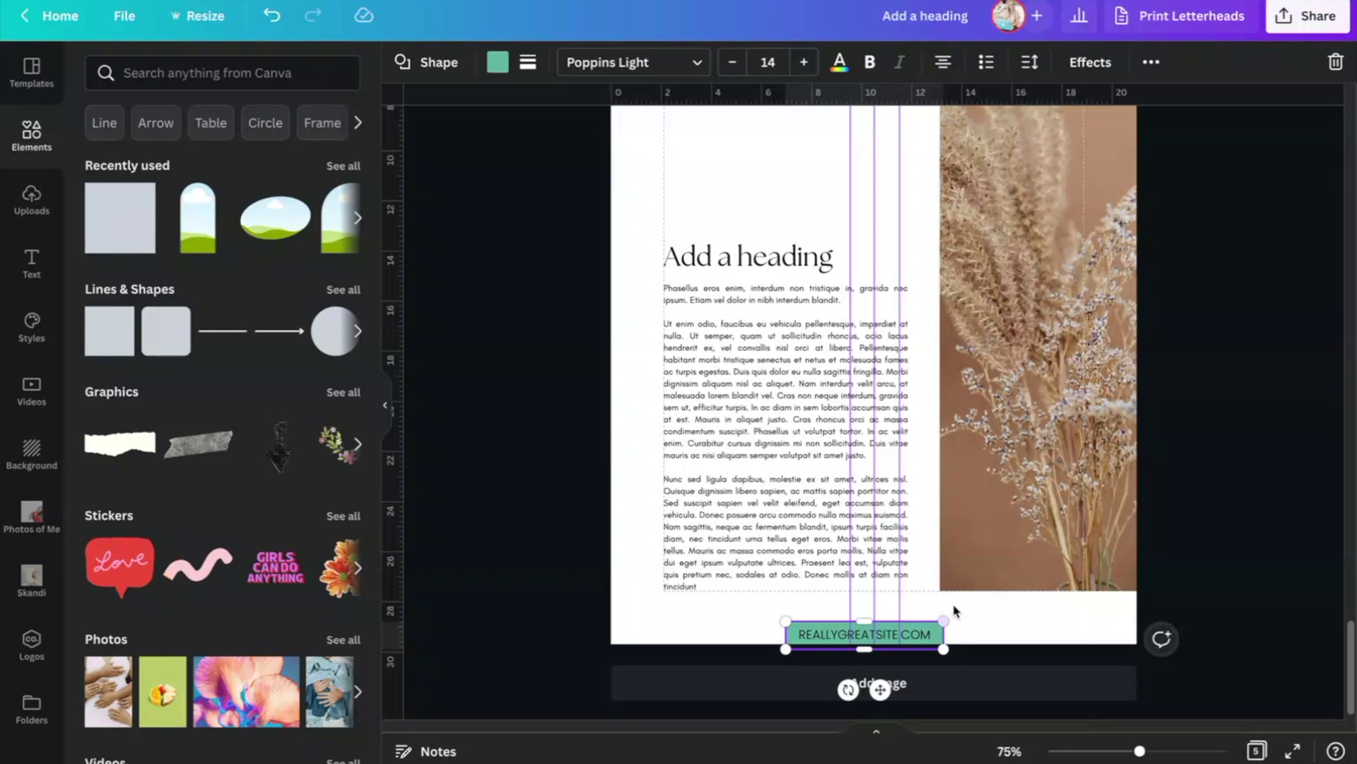
left_click_drag(946, 622, 1136, 620)
left_click_drag(786, 622, 606, 626)
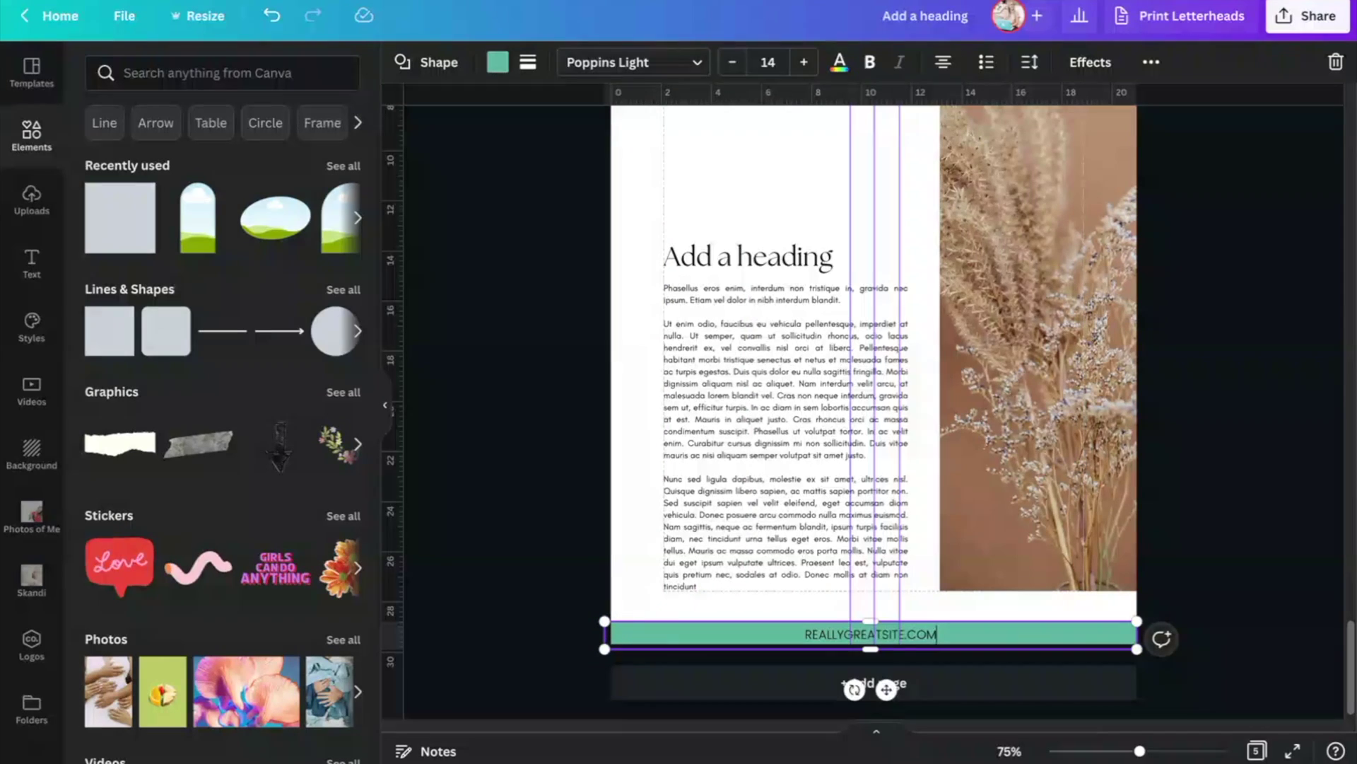
Step: Set the footer text to size 11 in the Glacial Indifference font
left_click(731, 64)
left_click(731, 64)
left_click(731, 63)
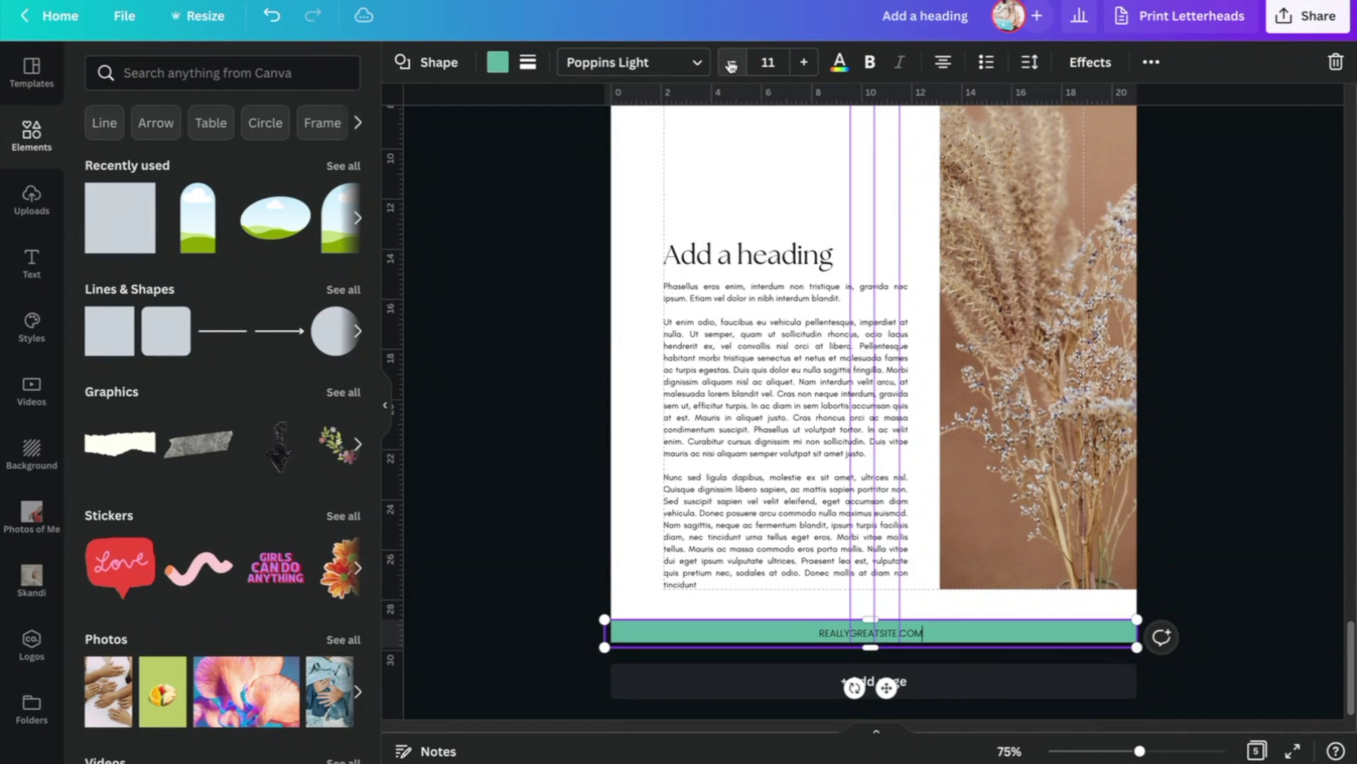
left_click(606, 62)
type("glacial")
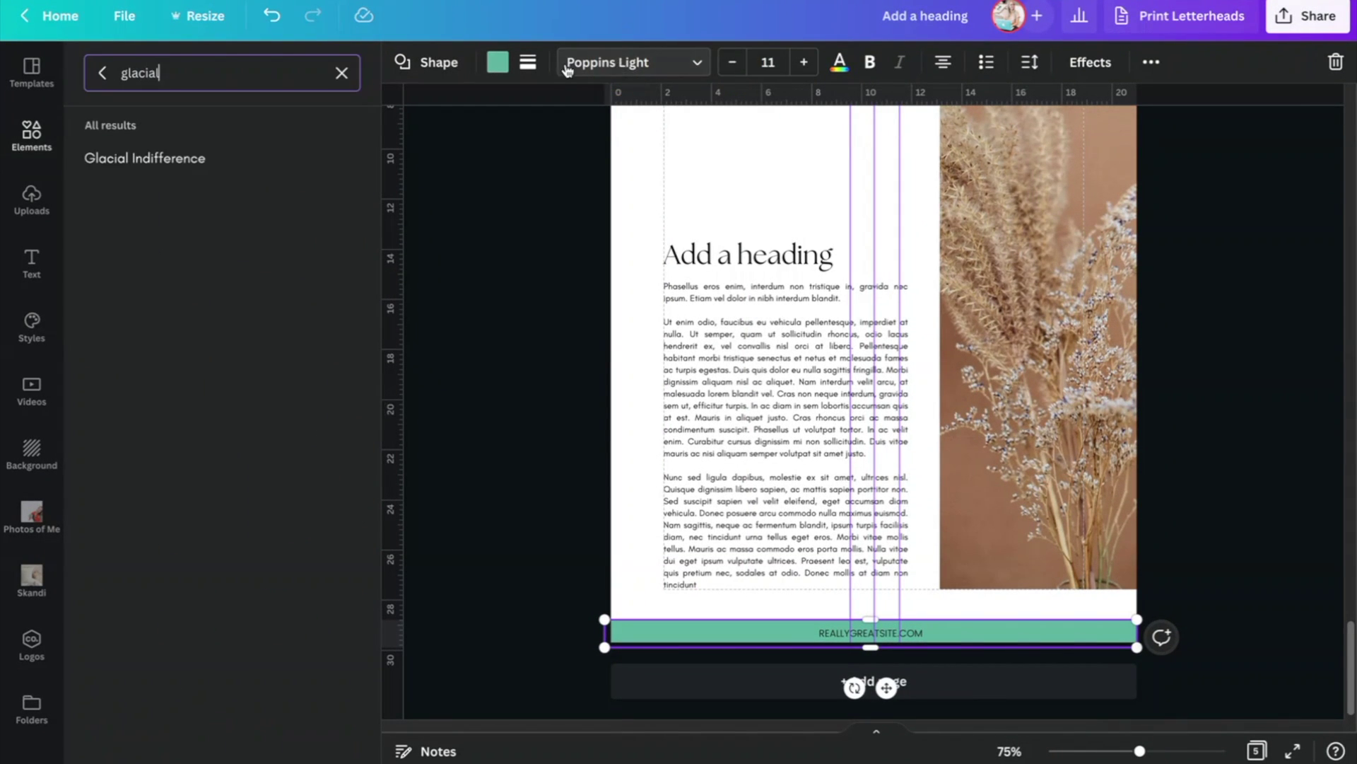
left_click(237, 160)
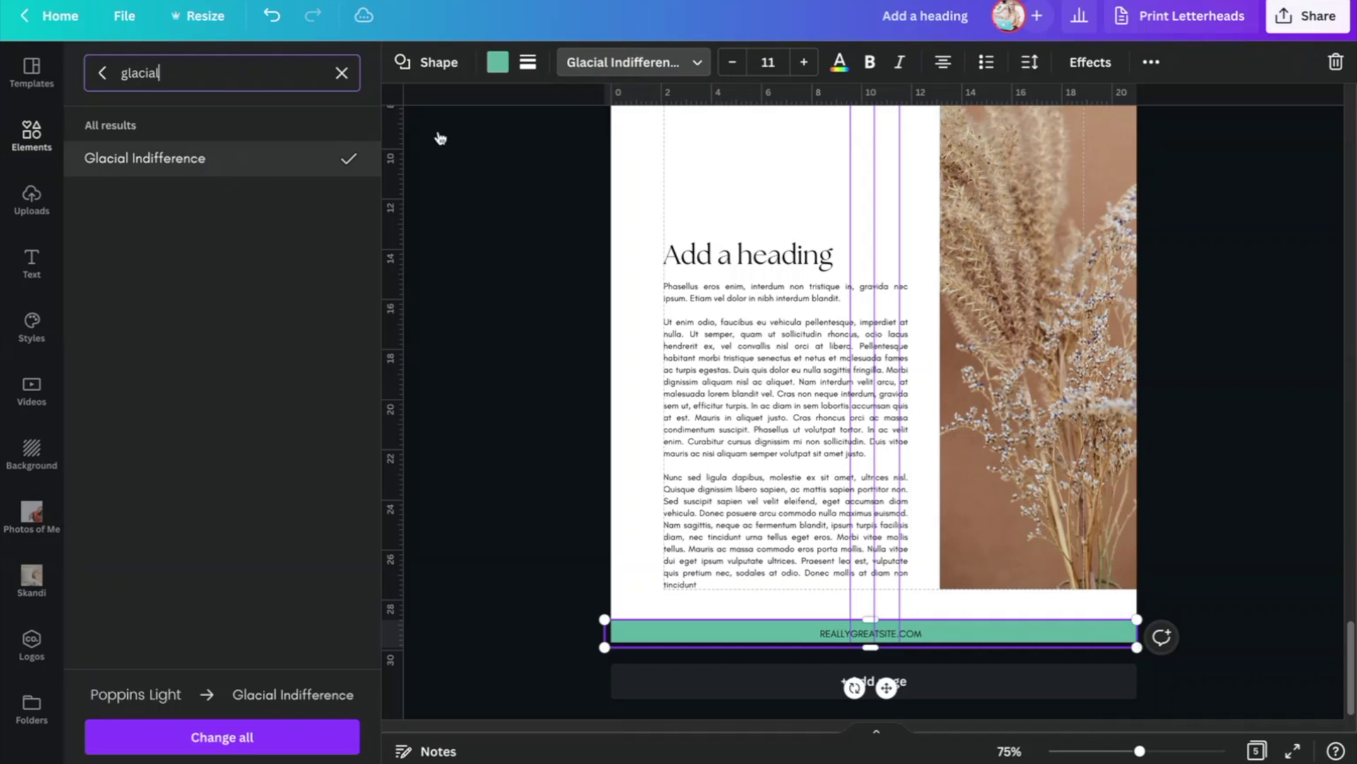
Step: Increase the footer text's letter spacing to about 383 and reduce the strip's height to end at the page's bottom edge
left_click(1033, 63)
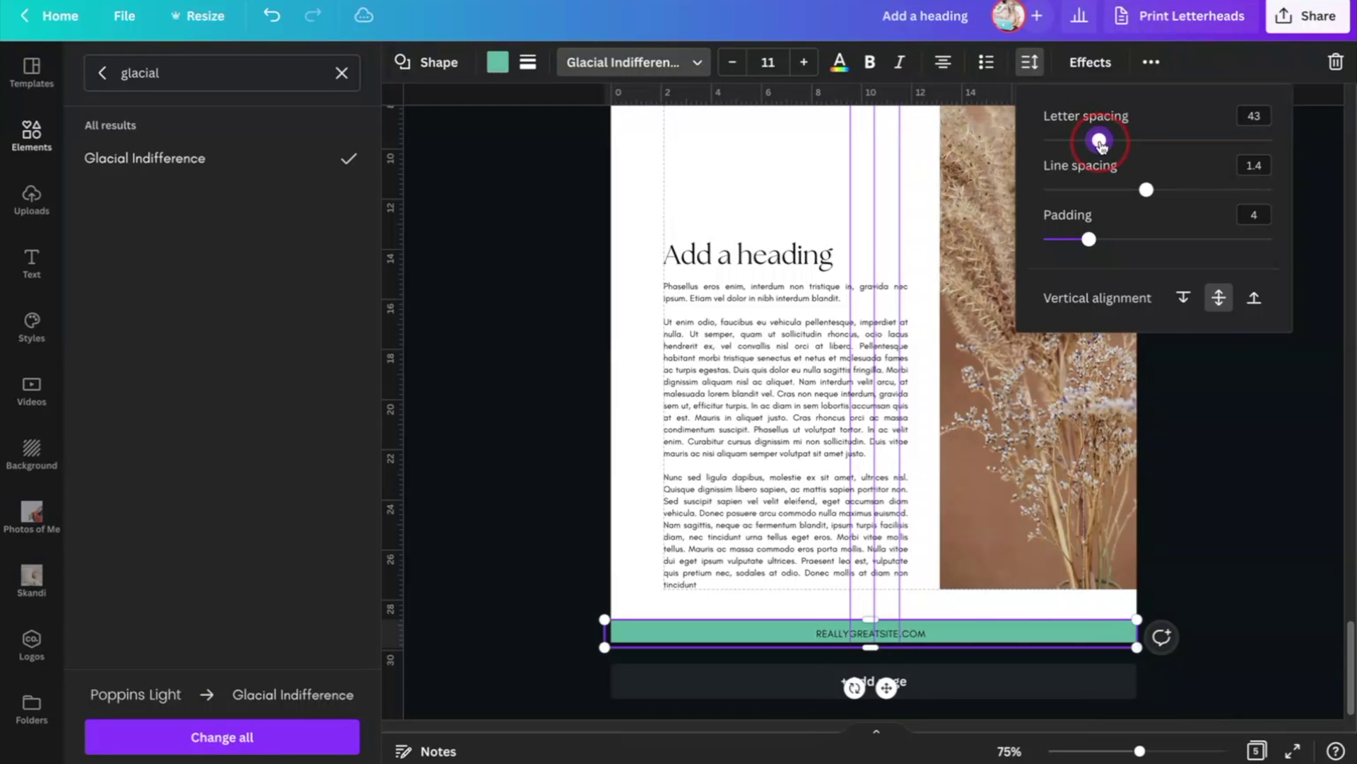
left_click_drag(1127, 144, 1176, 146)
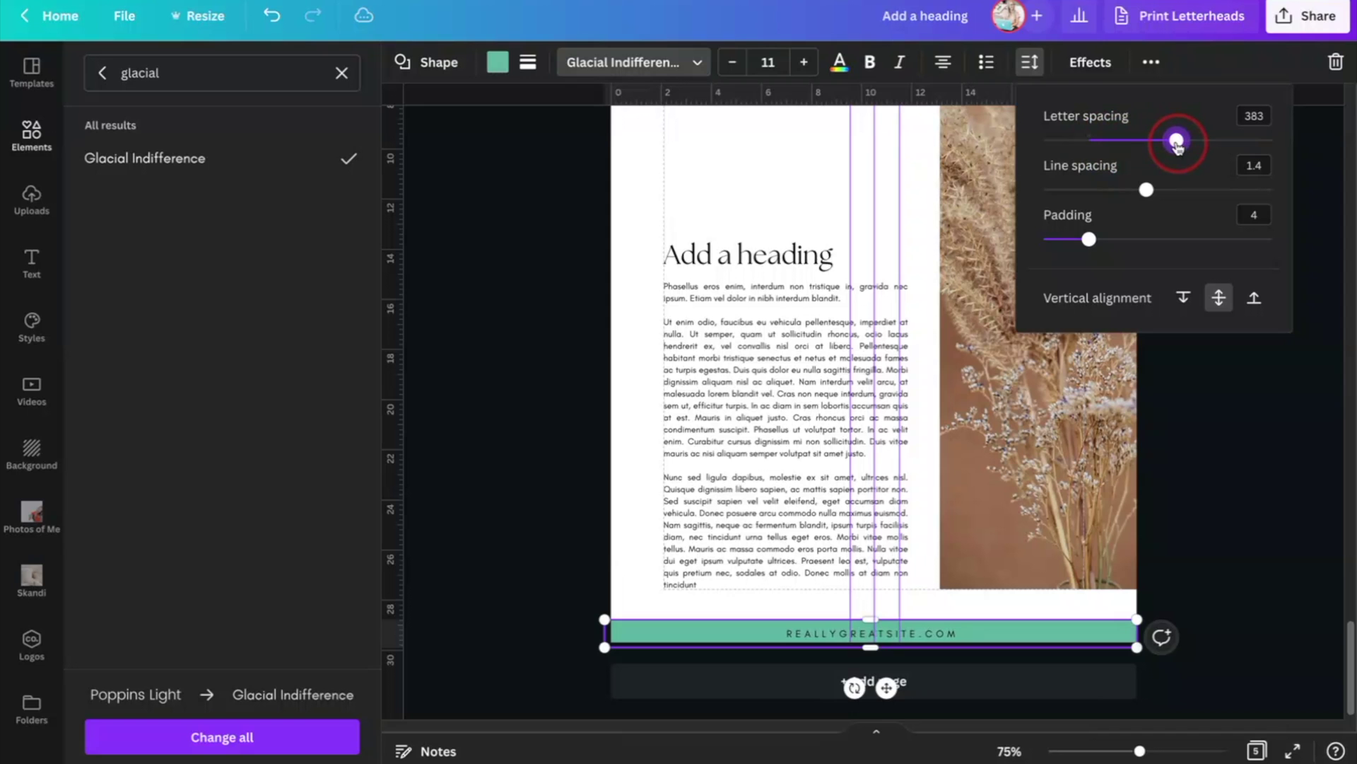
left_click_drag(875, 649, 873, 627)
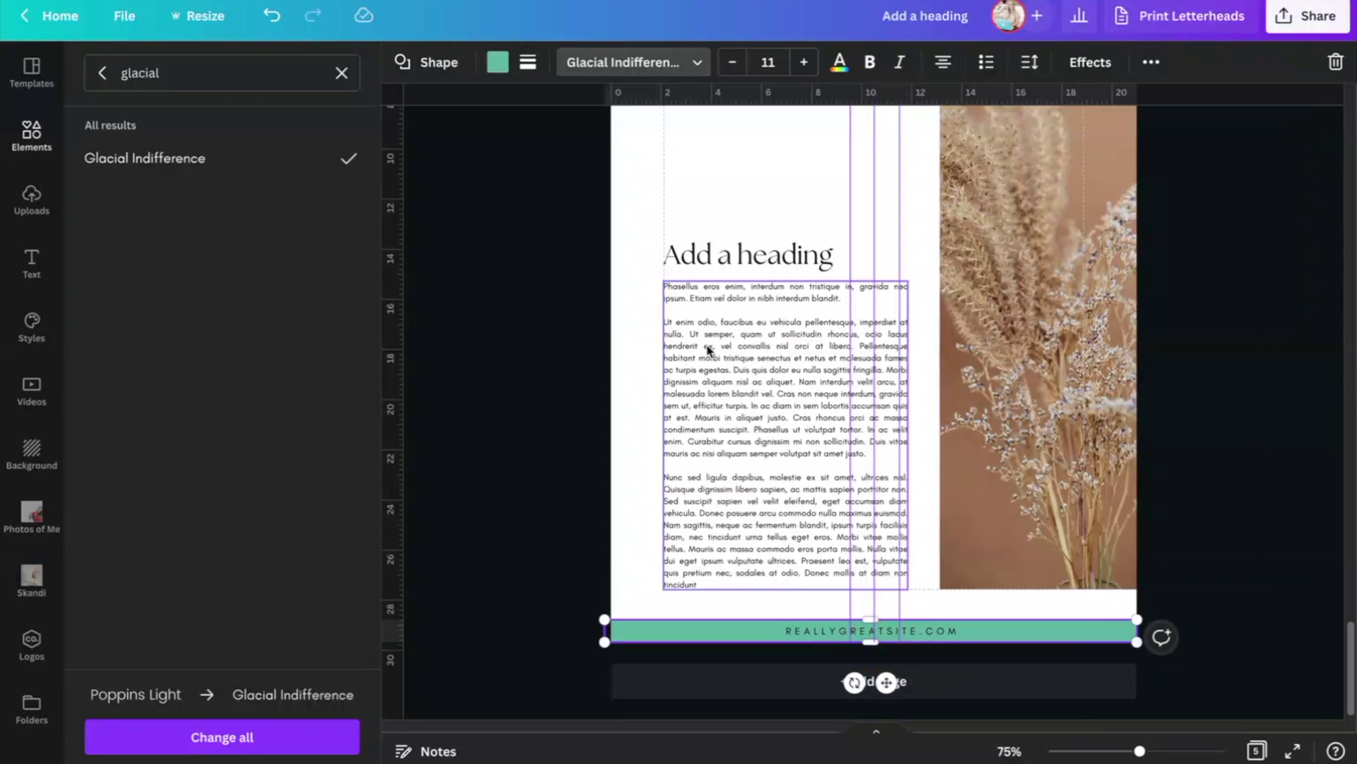
Step: Fill the footer strip with the brown sampled from the arch photo's background, #B78B6D, and make its text white
left_click(497, 65)
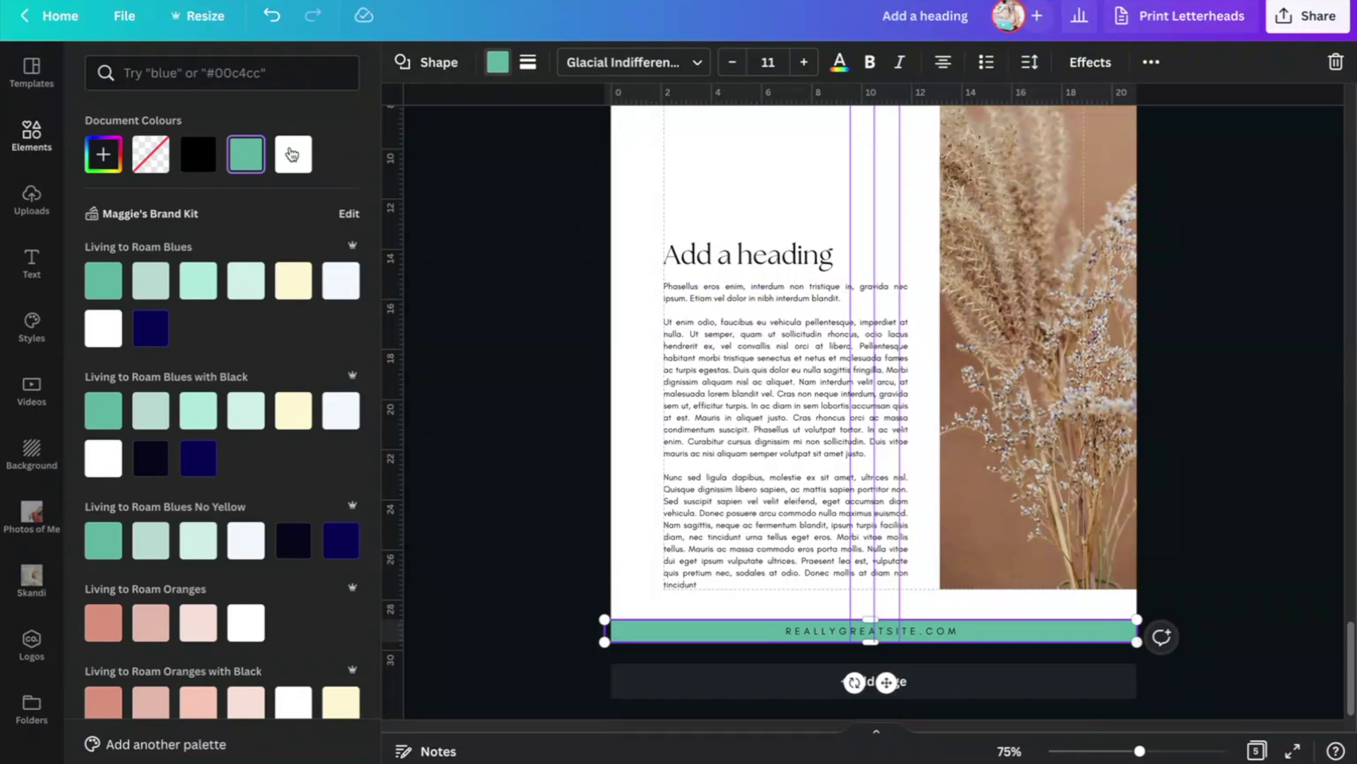
left_click(104, 154)
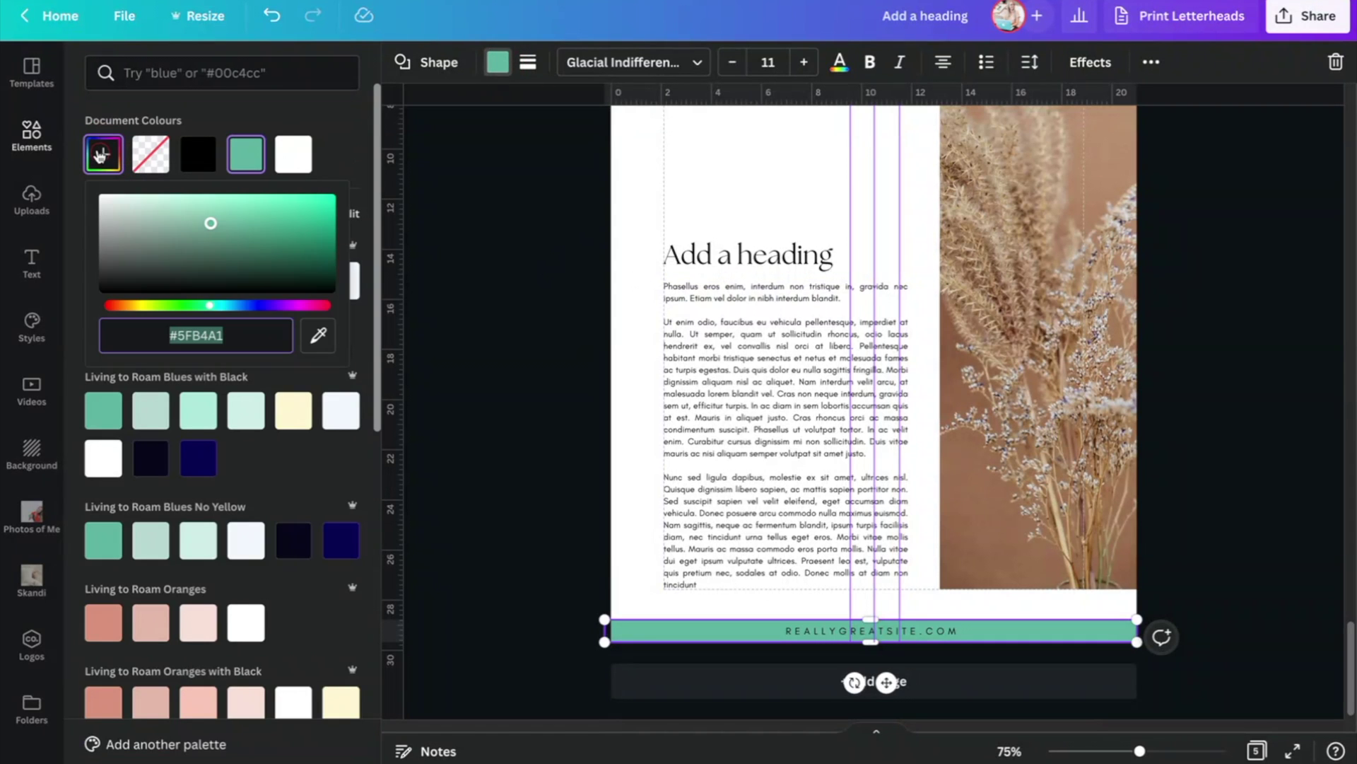
left_click(316, 337)
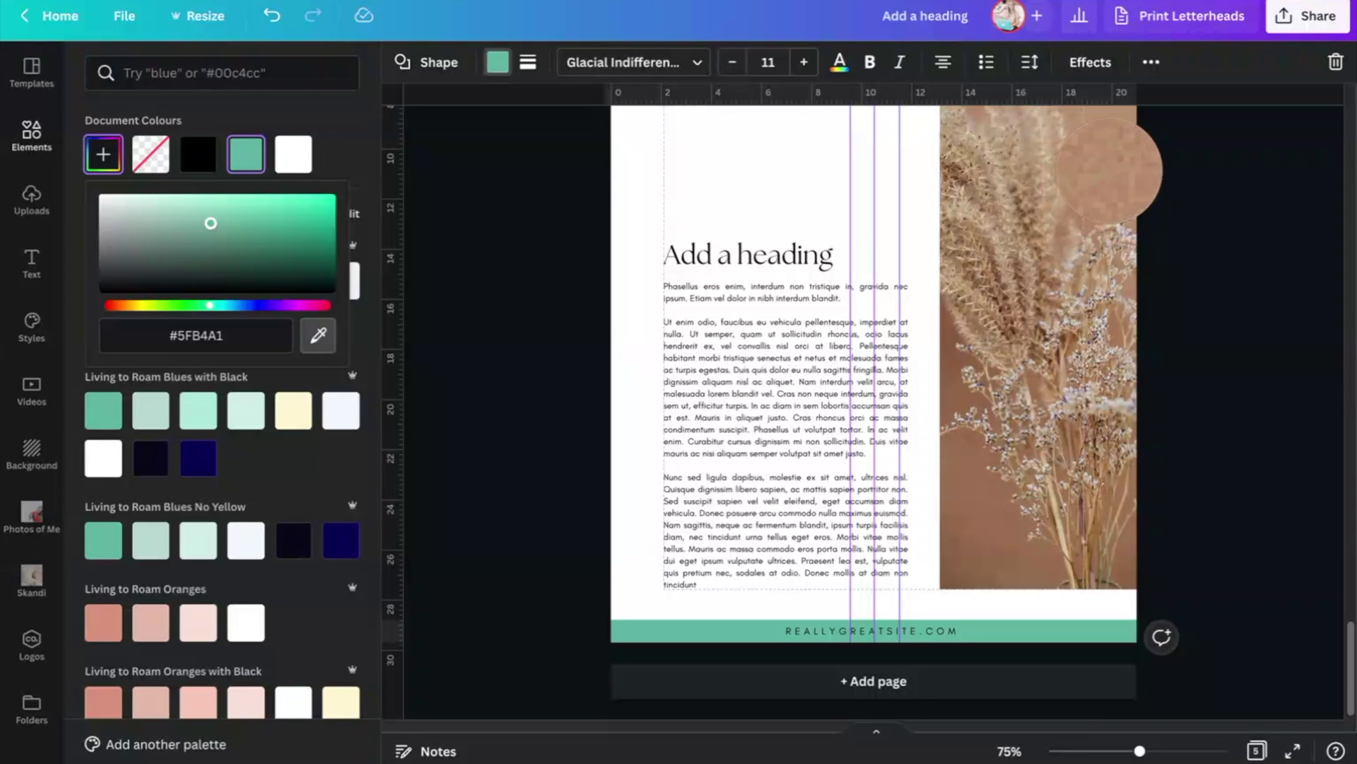
left_click(1110, 169)
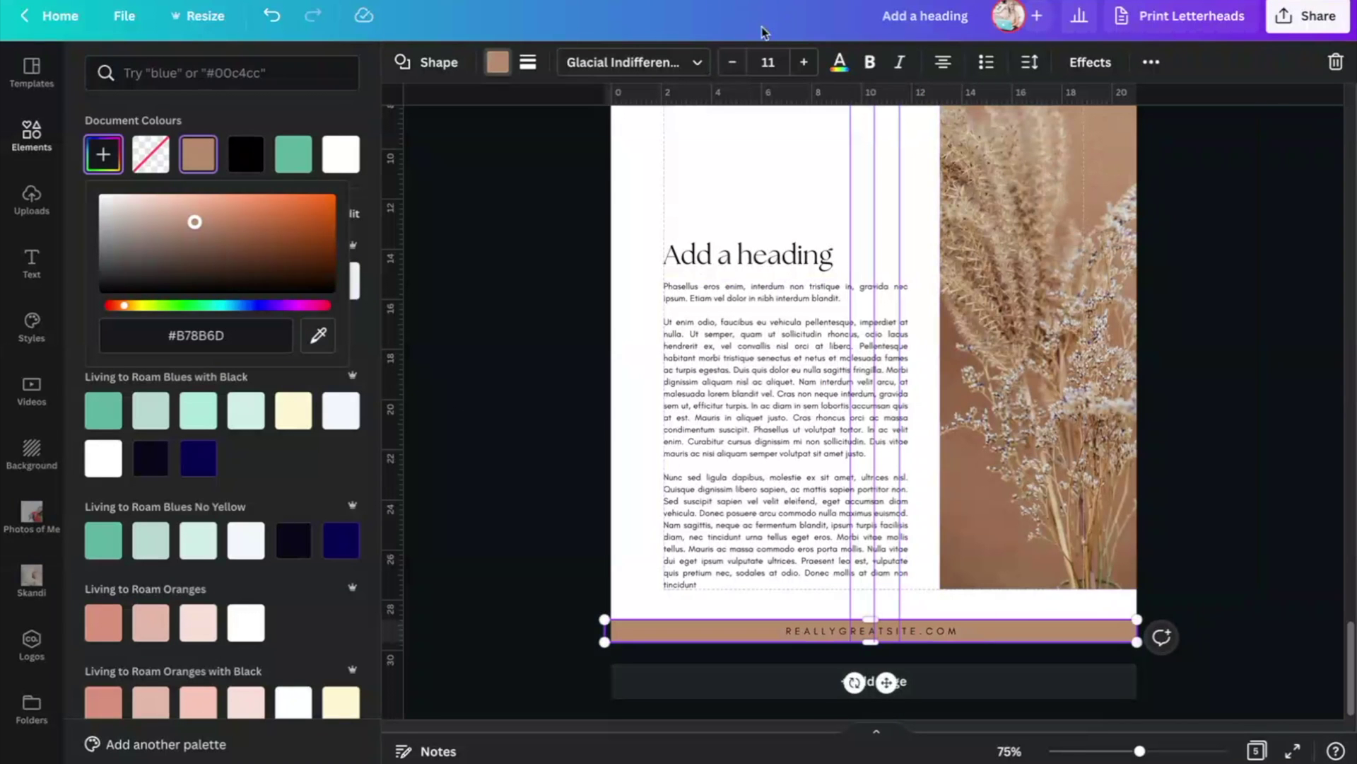
left_click(839, 62)
left_click(246, 161)
left_click(1209, 476)
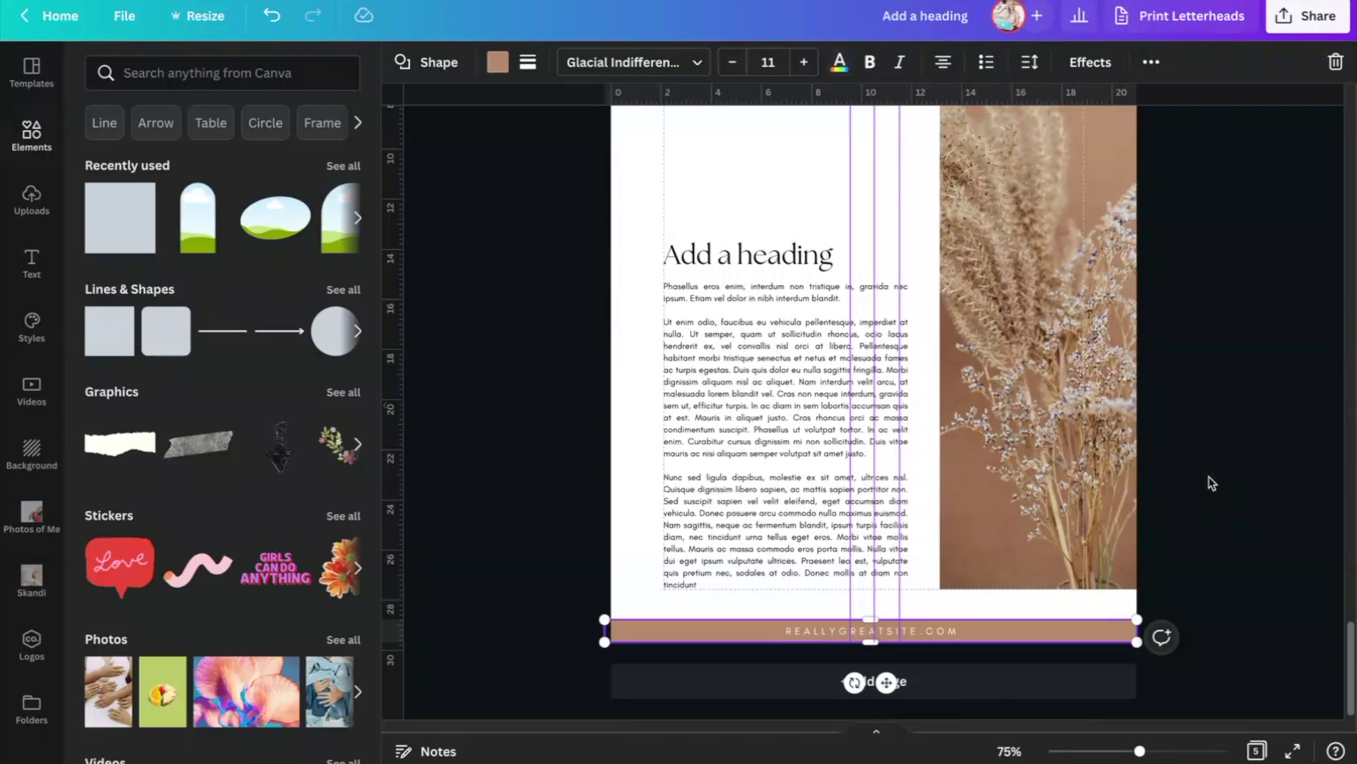
Step: Make the footer strip slightly thinner from its upper edge and centre it horizontally on the page
left_click(864, 623)
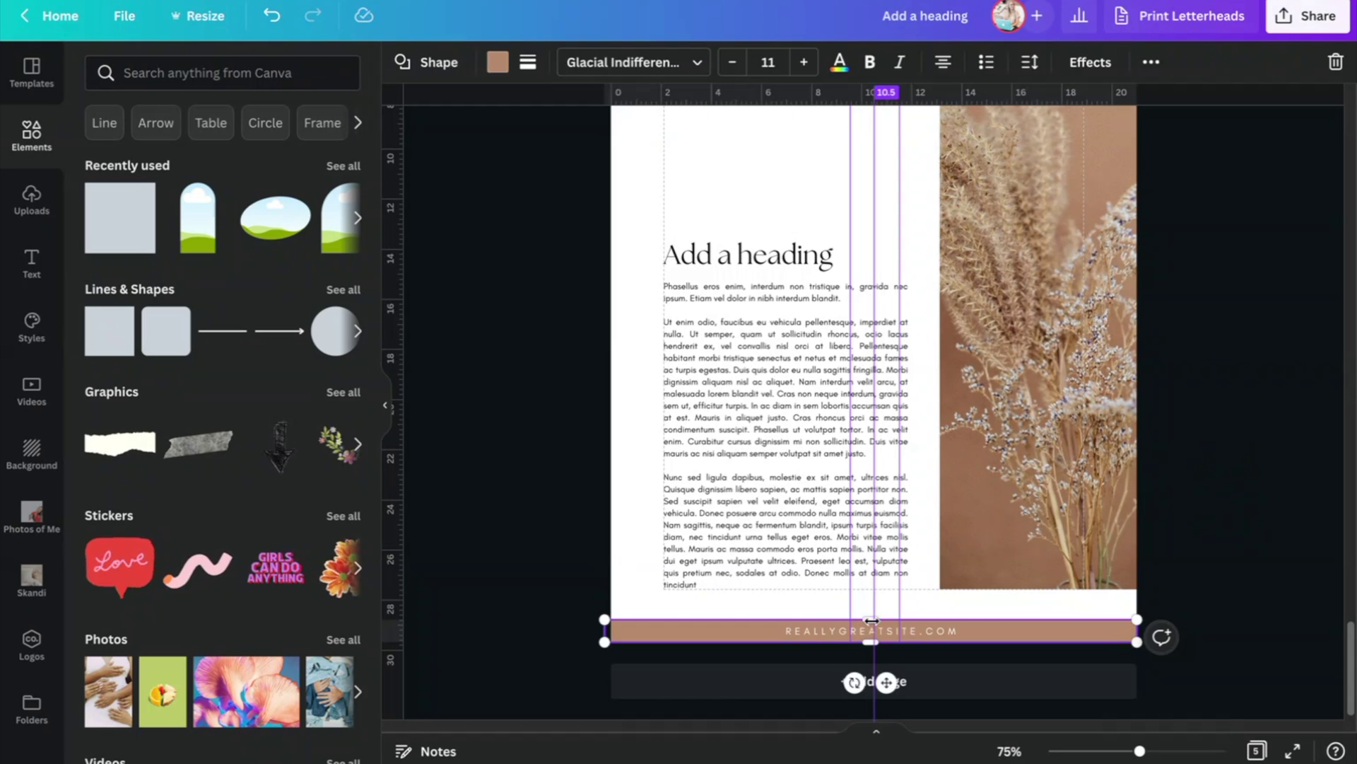
left_click_drag(866, 619, 867, 624)
left_click(1228, 635)
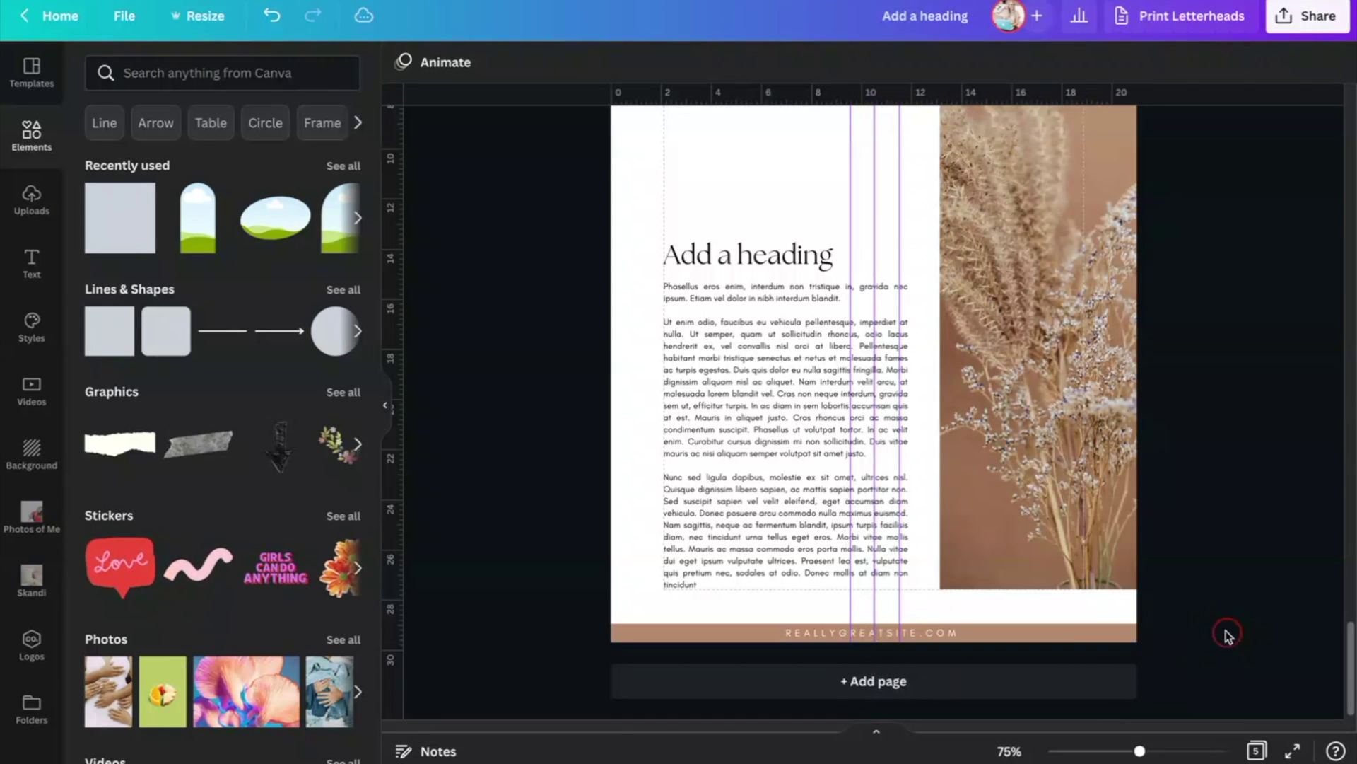
left_click(1068, 637)
left_click_drag(1068, 641, 1071, 639)
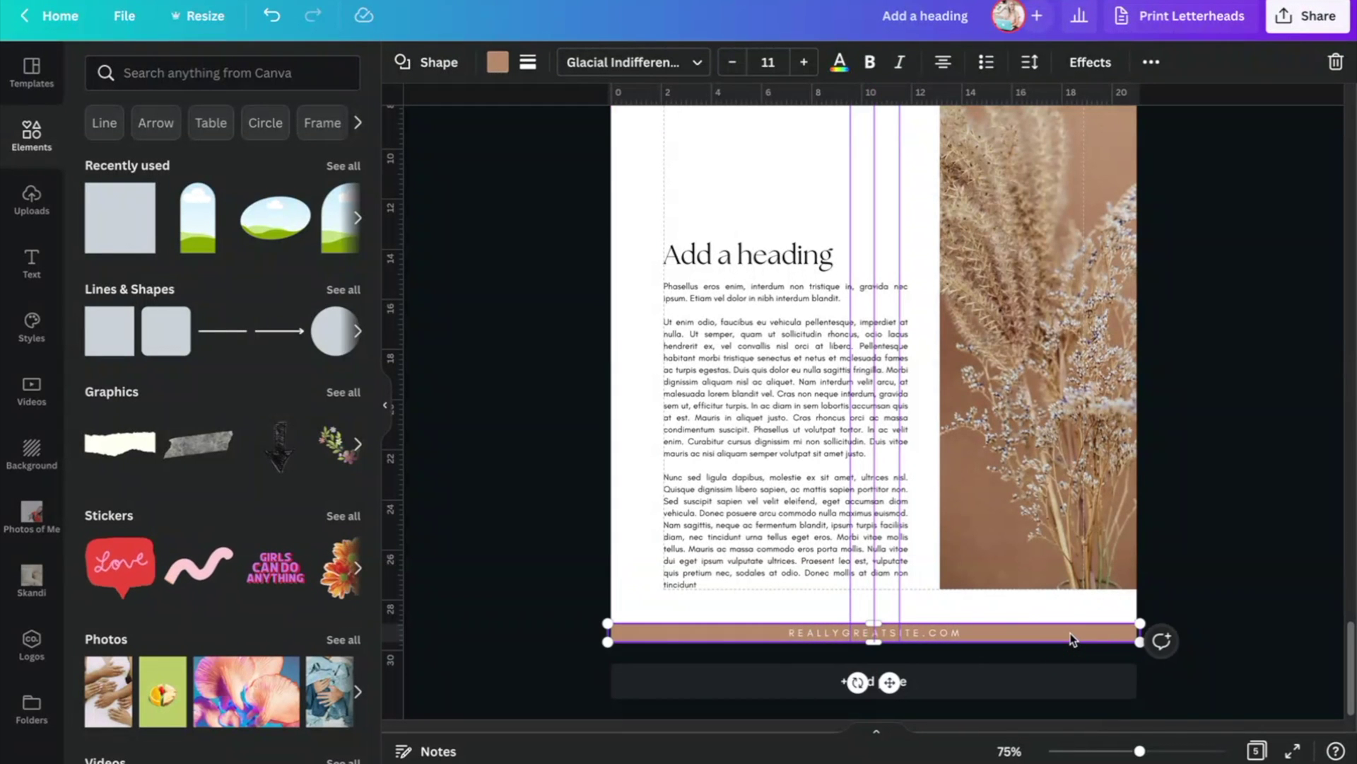
Step: Copy the brown website footer strip from the last page to the lower edge of page 2
scroll(1073, 639, "down", 10)
left_click(1071, 557)
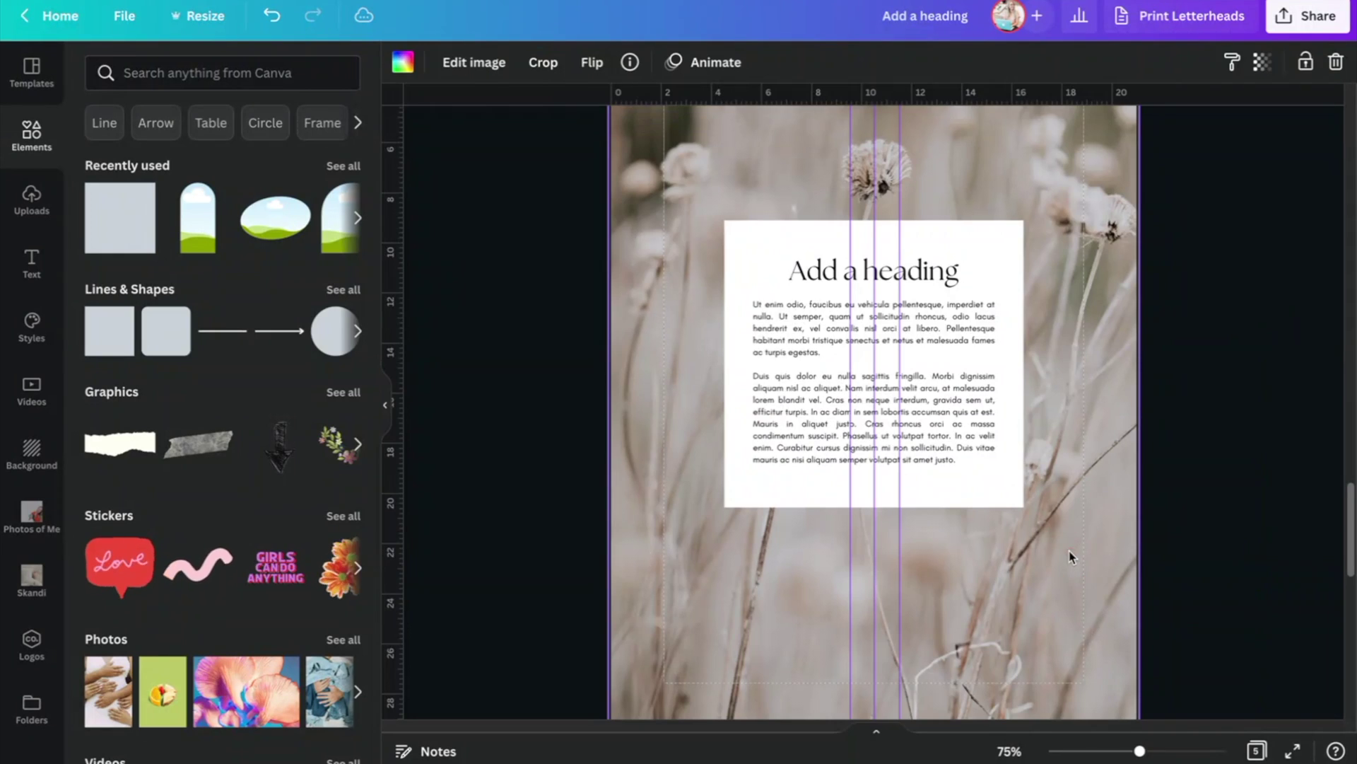
scroll(1071, 556, "up", 15)
scroll(1071, 557, "up", 5)
left_click(1126, 501)
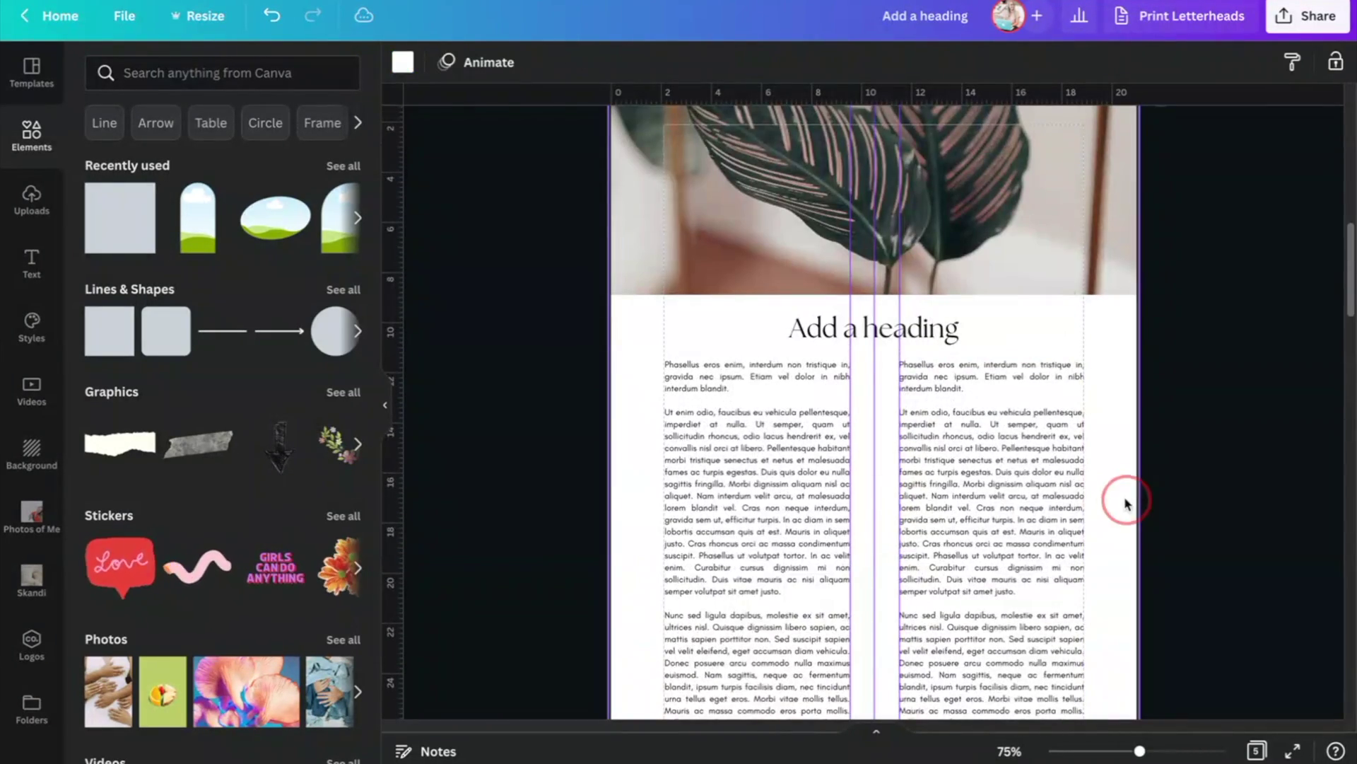
scroll(1126, 503, "down", 3)
left_click(1125, 503)
scroll(1126, 503, "up", 8)
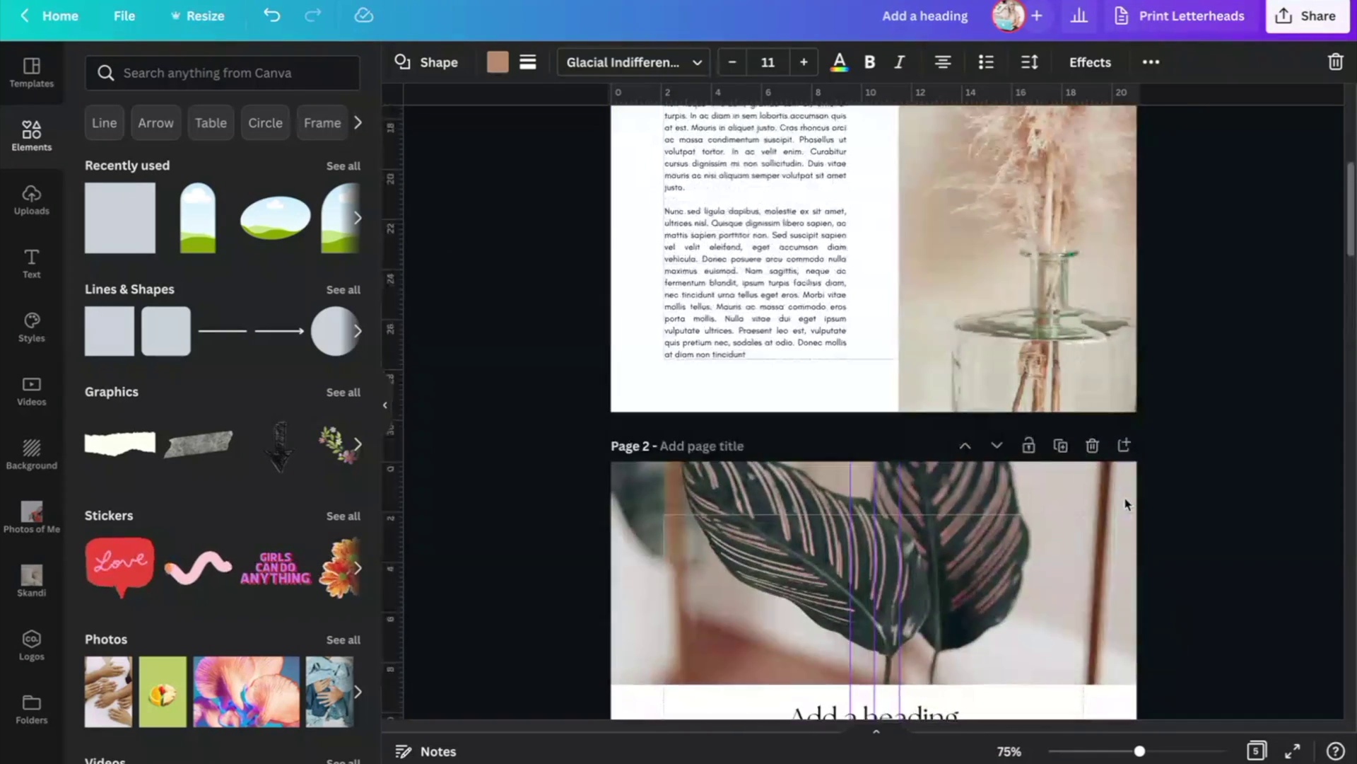
Step: Place a copy of the footer strip on page 3, across the bottom of the sofa photo
scroll(1126, 502, "up", 6)
scroll(1125, 502, "down", 10)
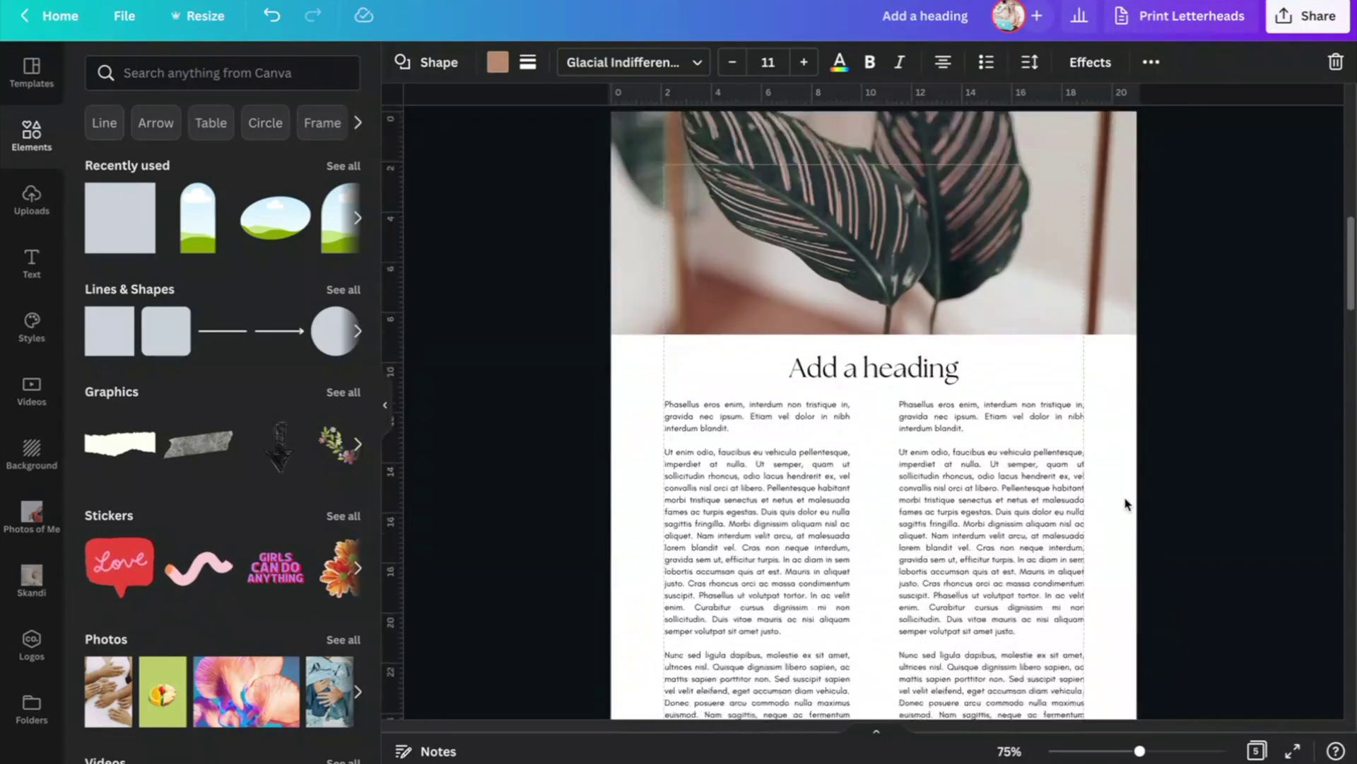
scroll(1125, 503, "down", 10)
left_click(1126, 502)
key("ctrl+z")
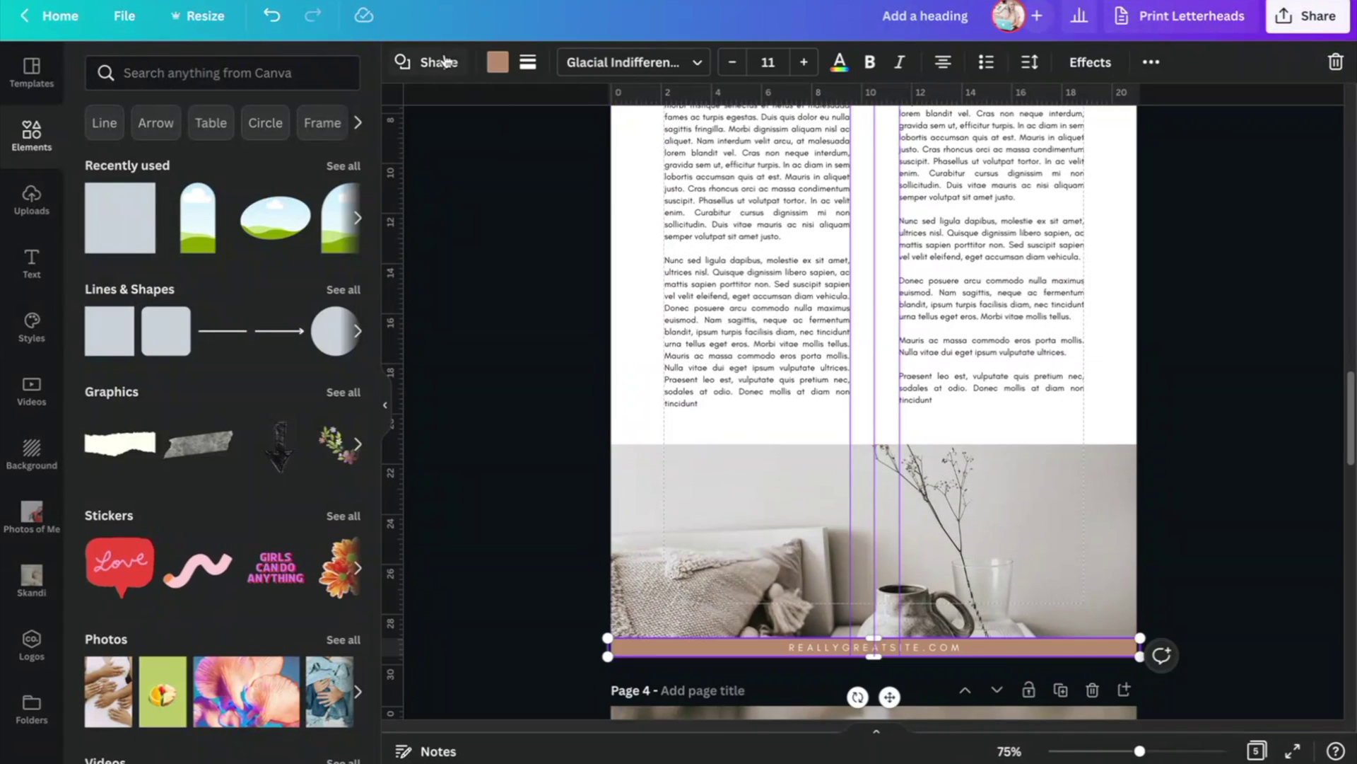
Step: Fill page 3's footer strip with white and make its website text brown
left_click(497, 64)
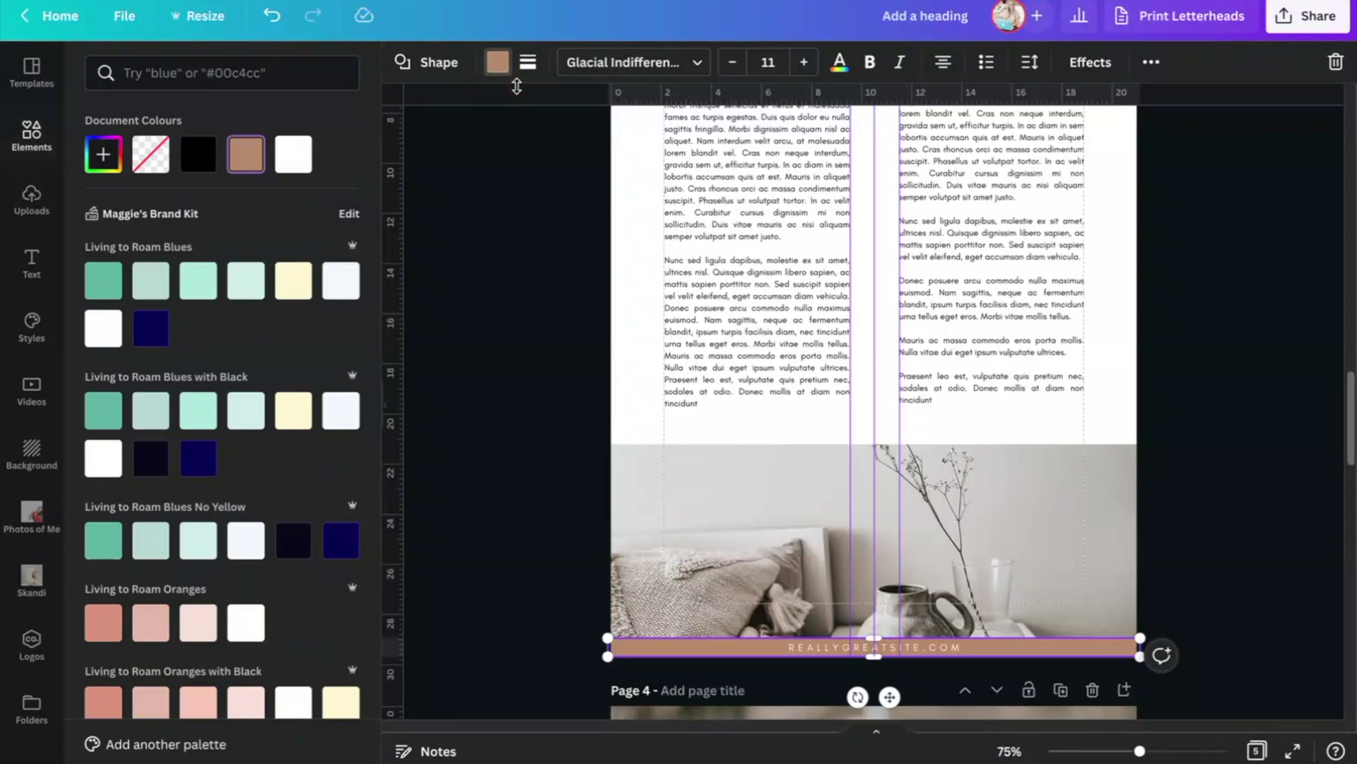
left_click(103, 328)
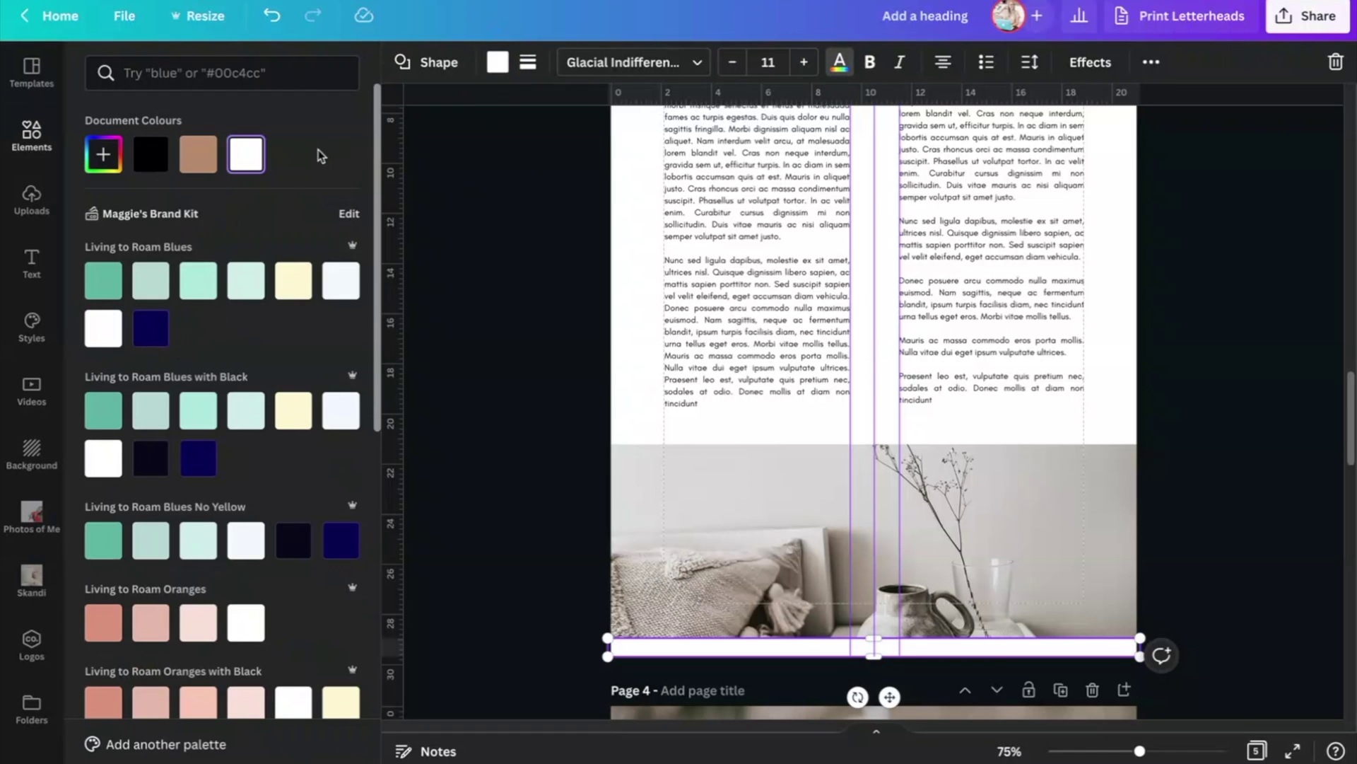
left_click(1288, 443)
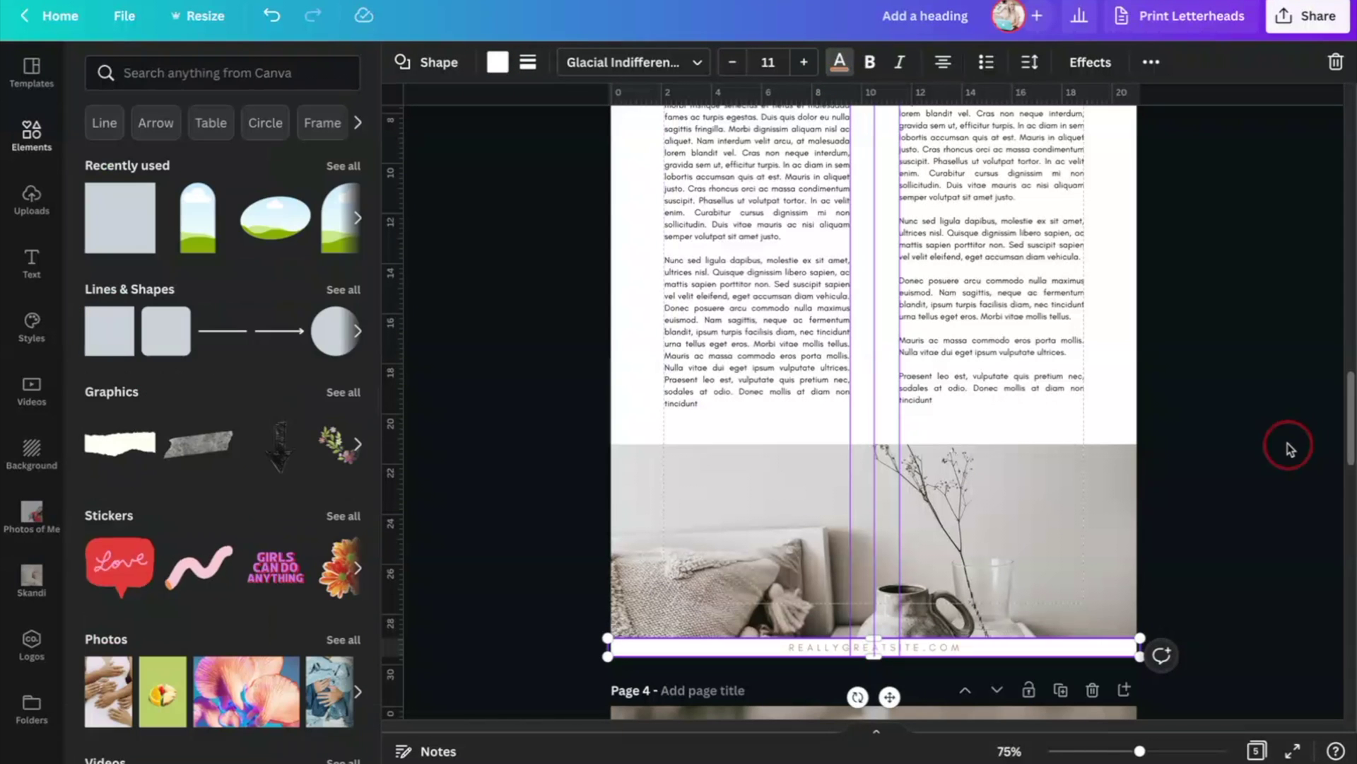
Step: Check all five pages in the page overview and duplicate page 1
scroll(1287, 443, "down", 12)
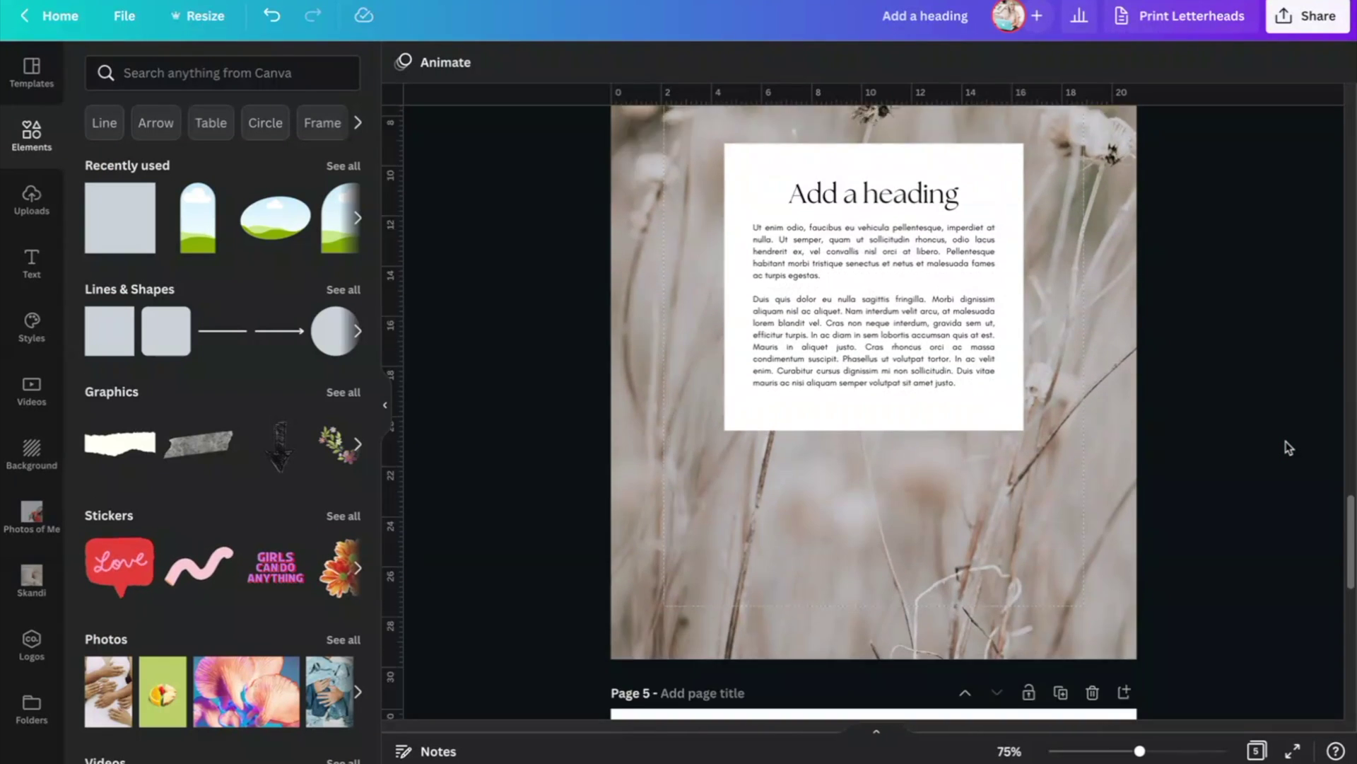
scroll(1287, 447, "down", 5)
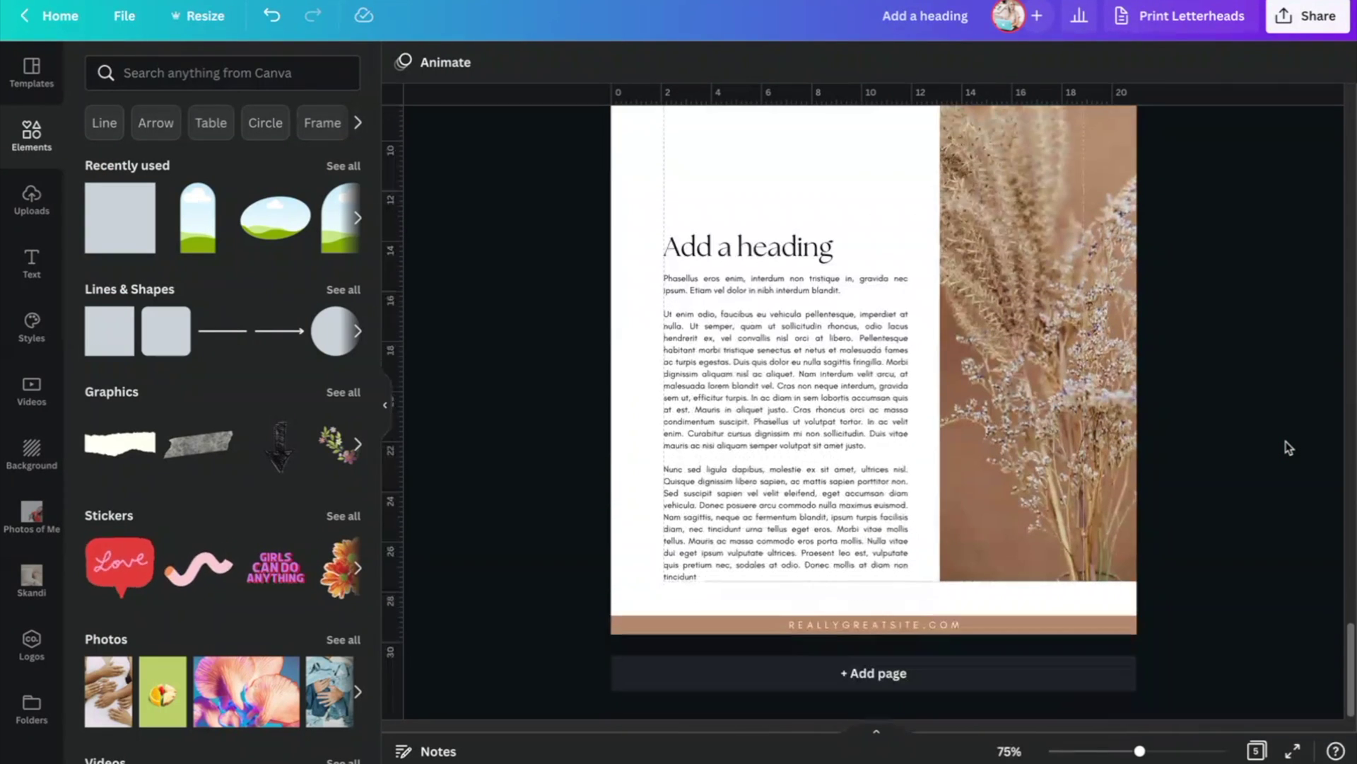
left_click(1258, 752)
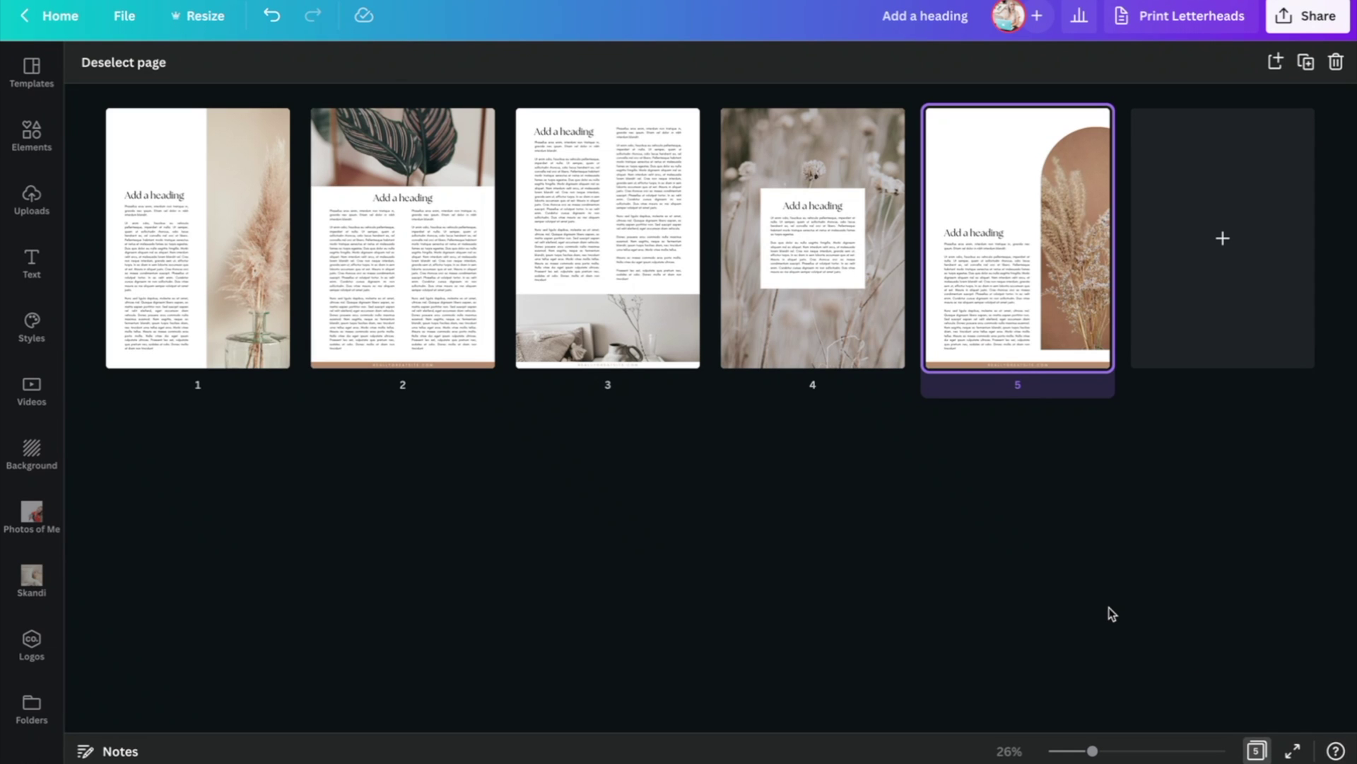
left_click(1258, 751)
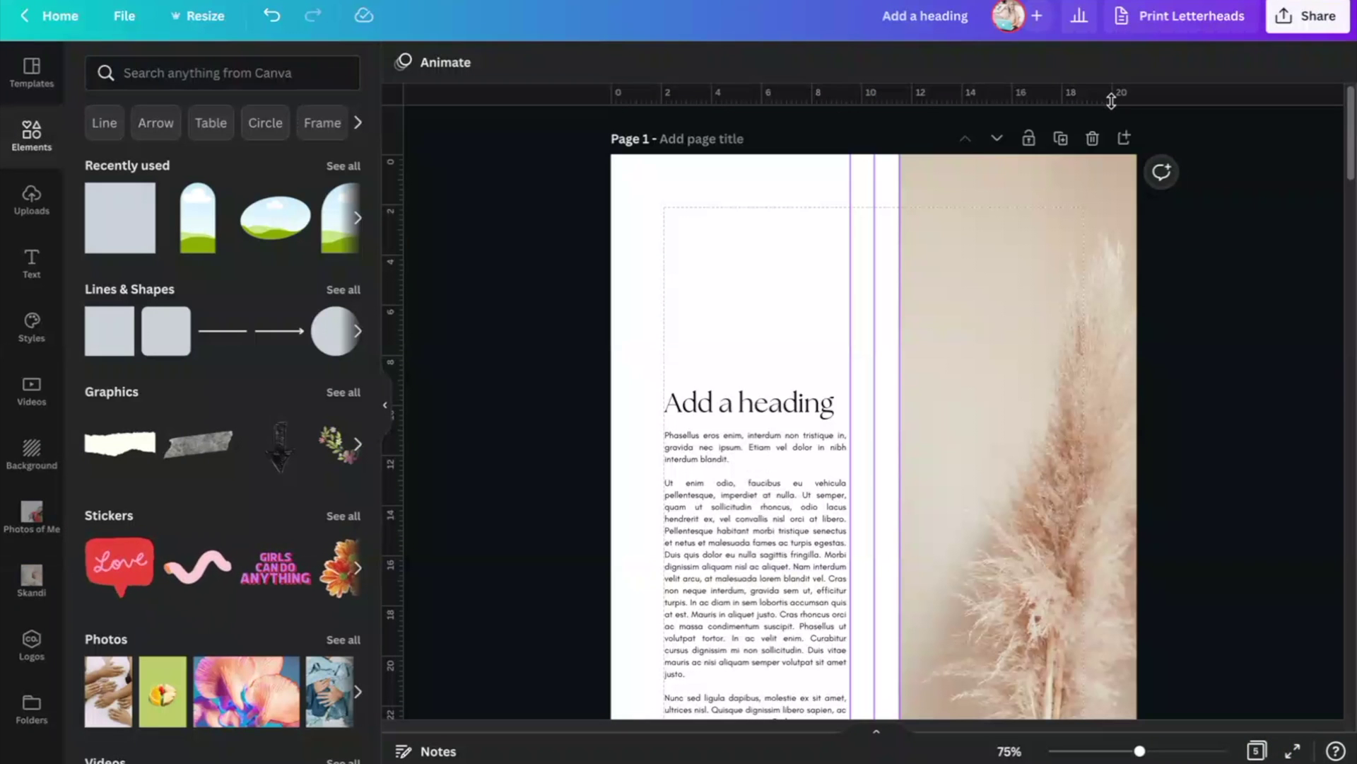
left_click(1062, 138)
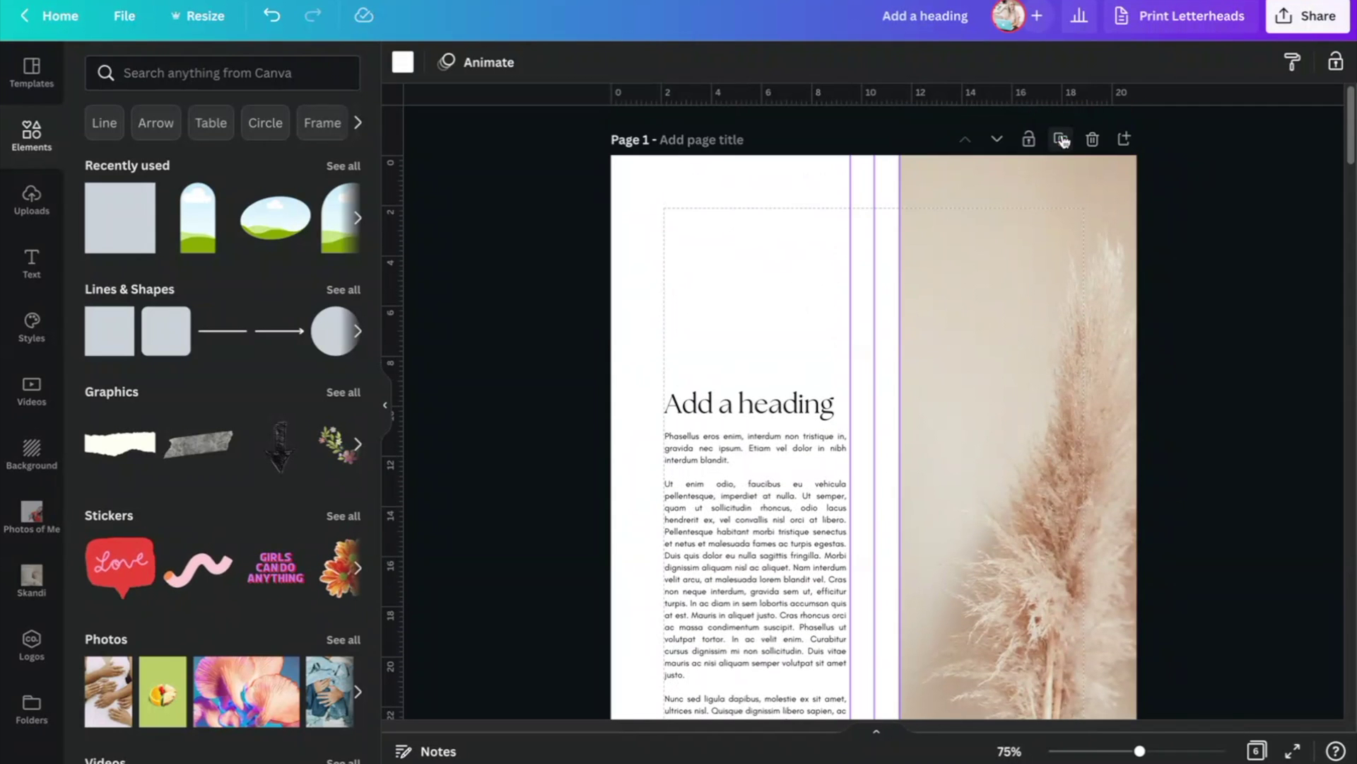
Step: Set the first page's background to the brown sampled from the pampas grass photo, #BB8A69
scroll(1013, 349, "down", 1)
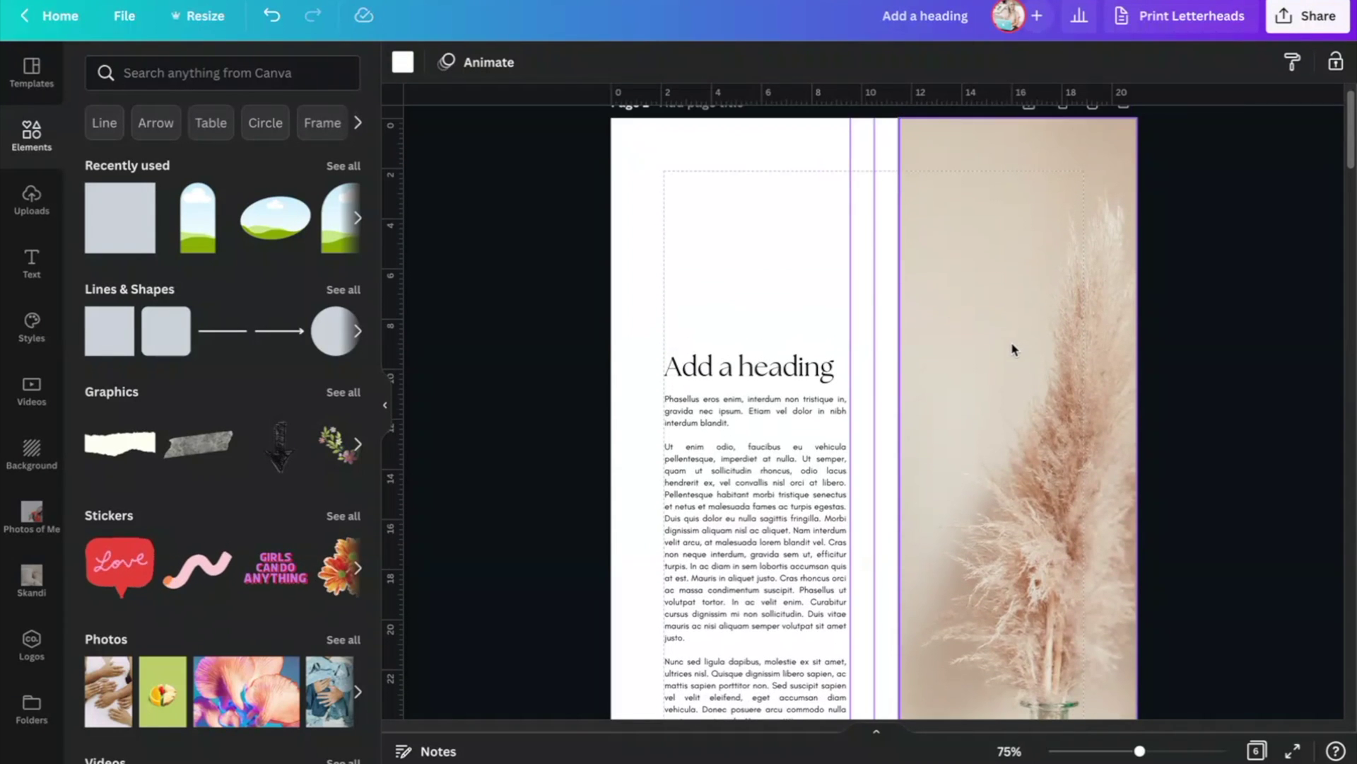
left_click(402, 63)
left_click(102, 154)
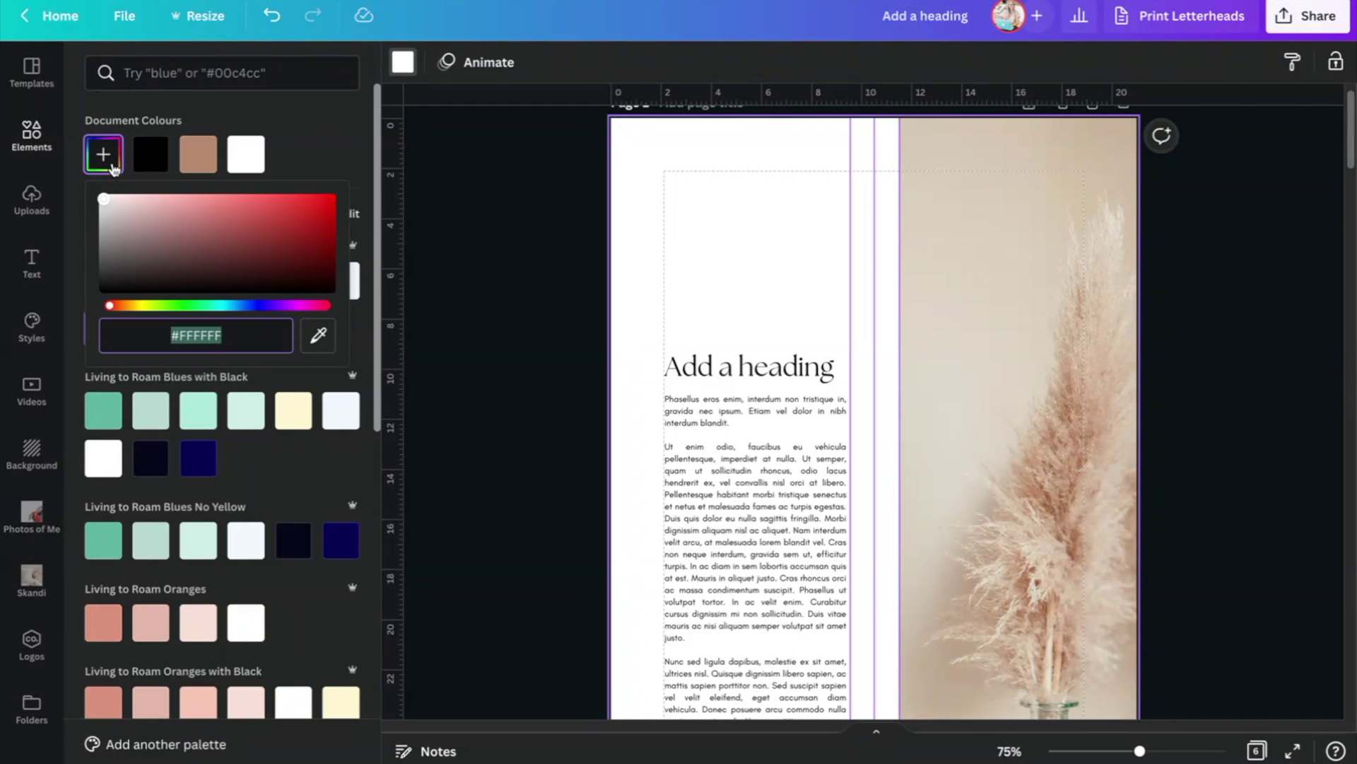
left_click(318, 335)
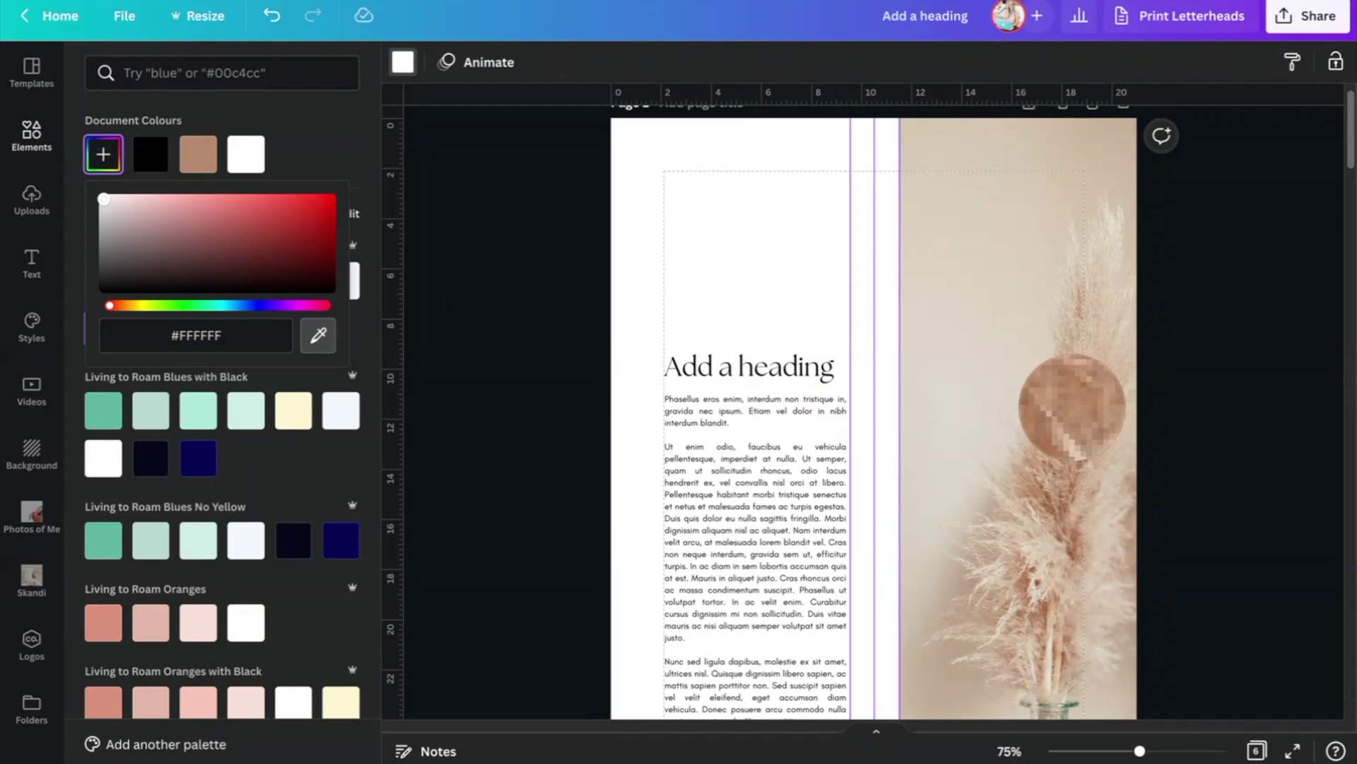
left_click(1073, 413)
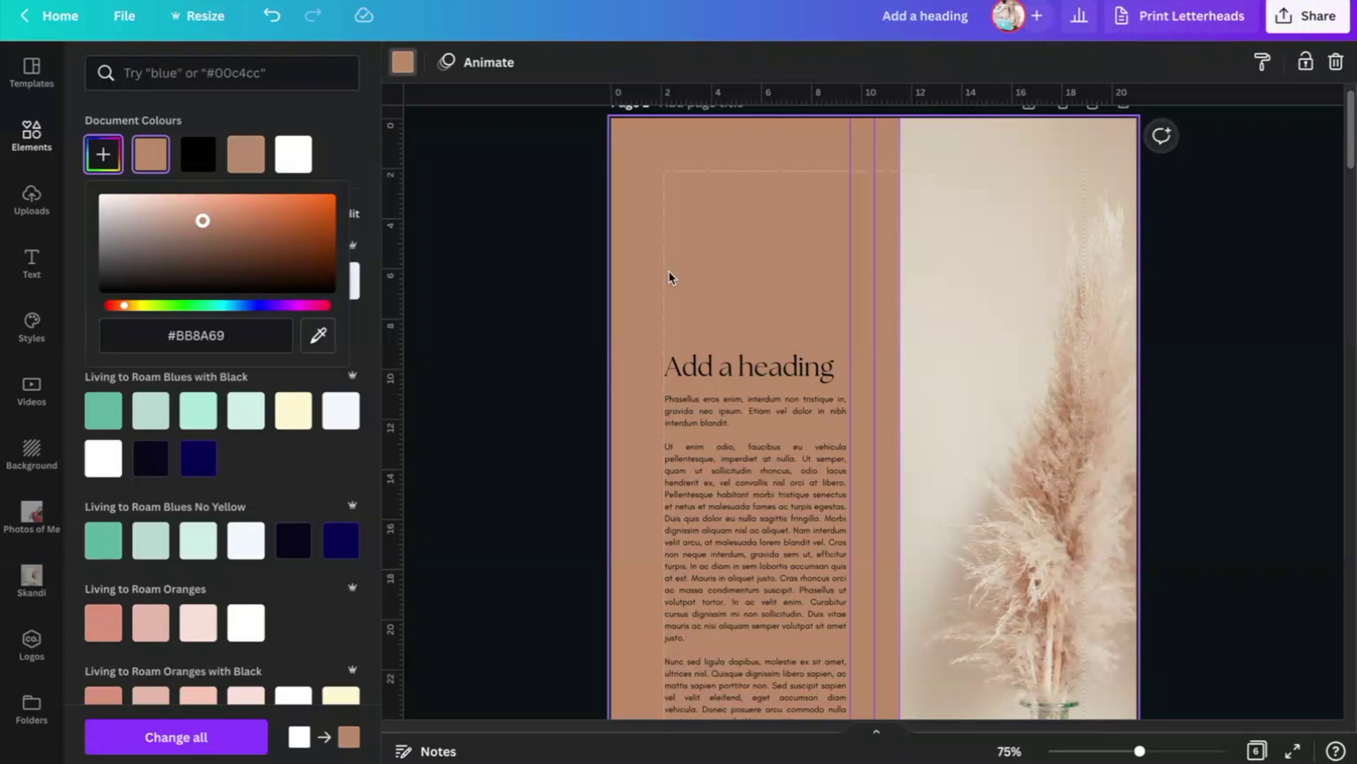
Step: Delete the body text below the heading on the first page
scroll(918, 291, "down", 2)
left_click(958, 230)
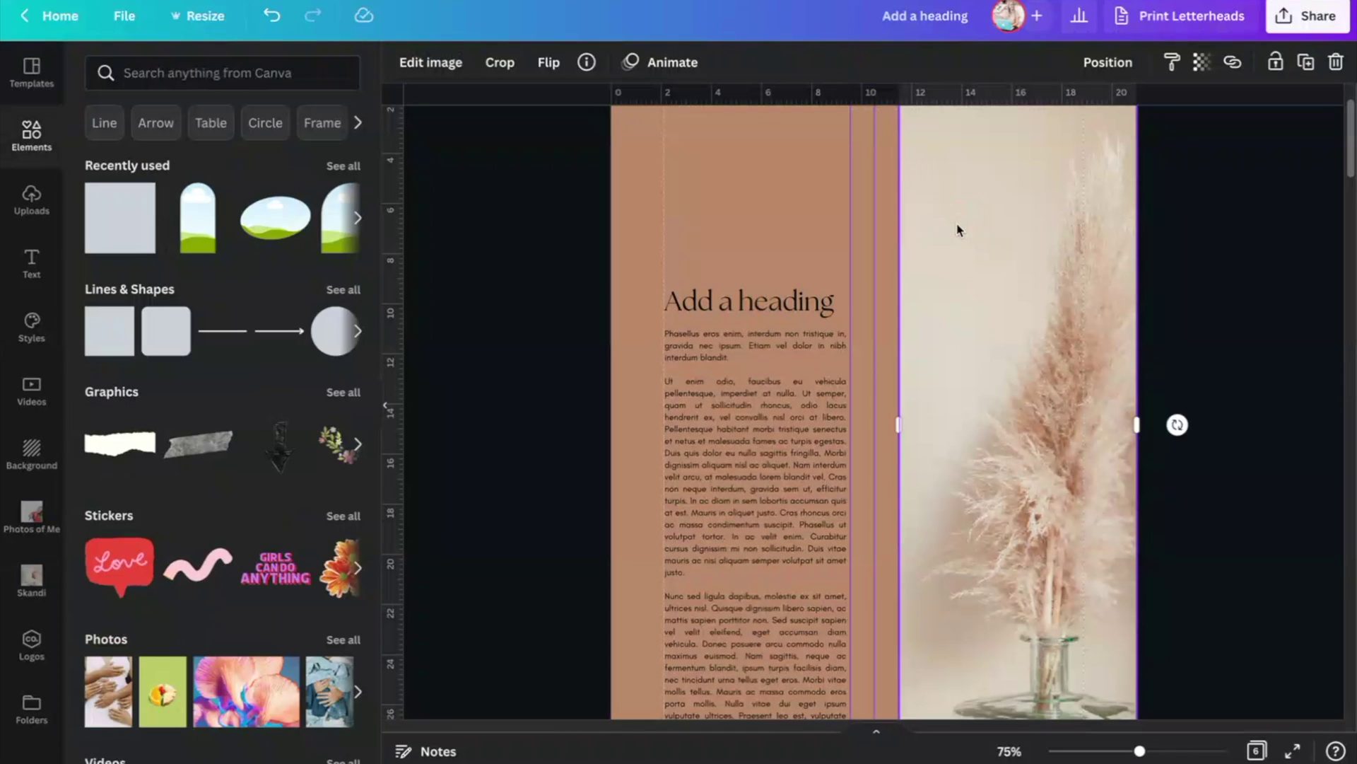
left_click(778, 380)
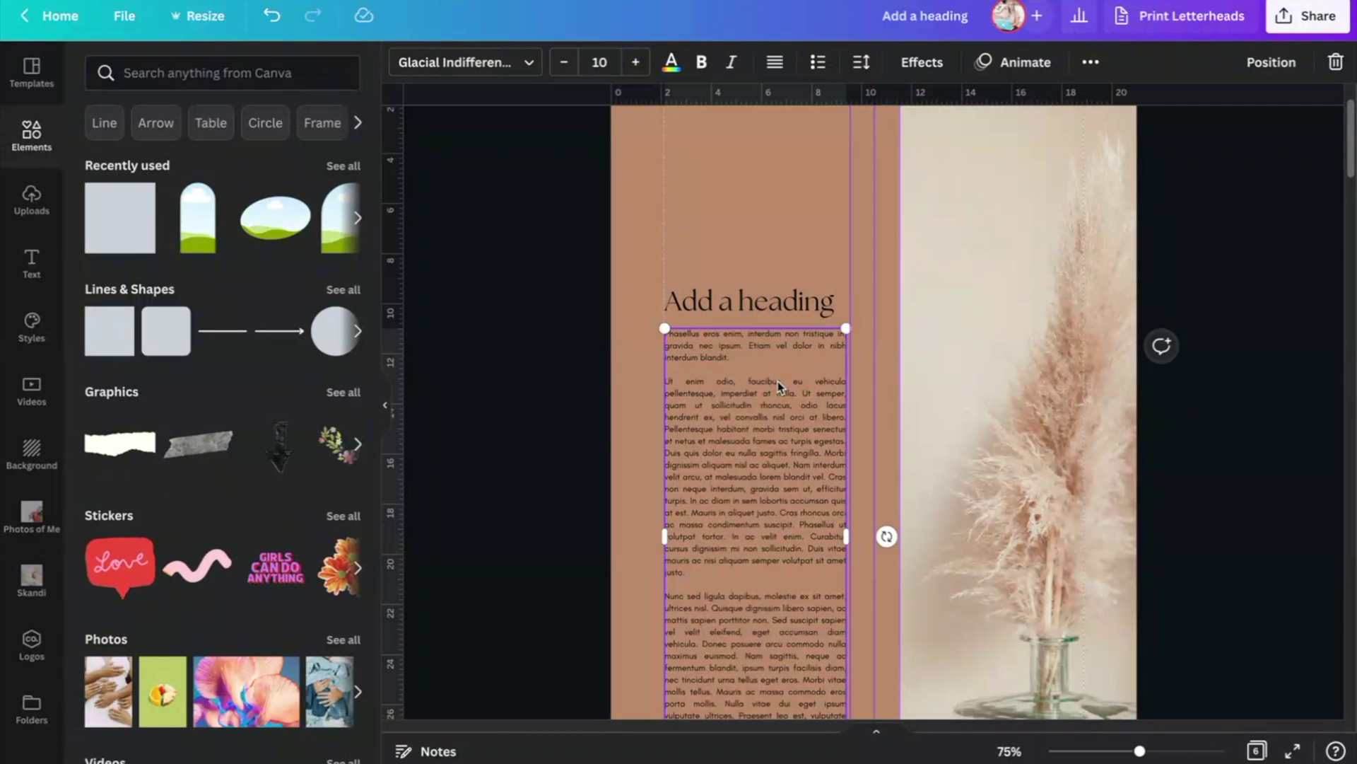
key("Delete")
Step: Enlarge the pampas photo to span the first page's width, crop its upper part and place it in the lower part of the page
left_click(954, 307)
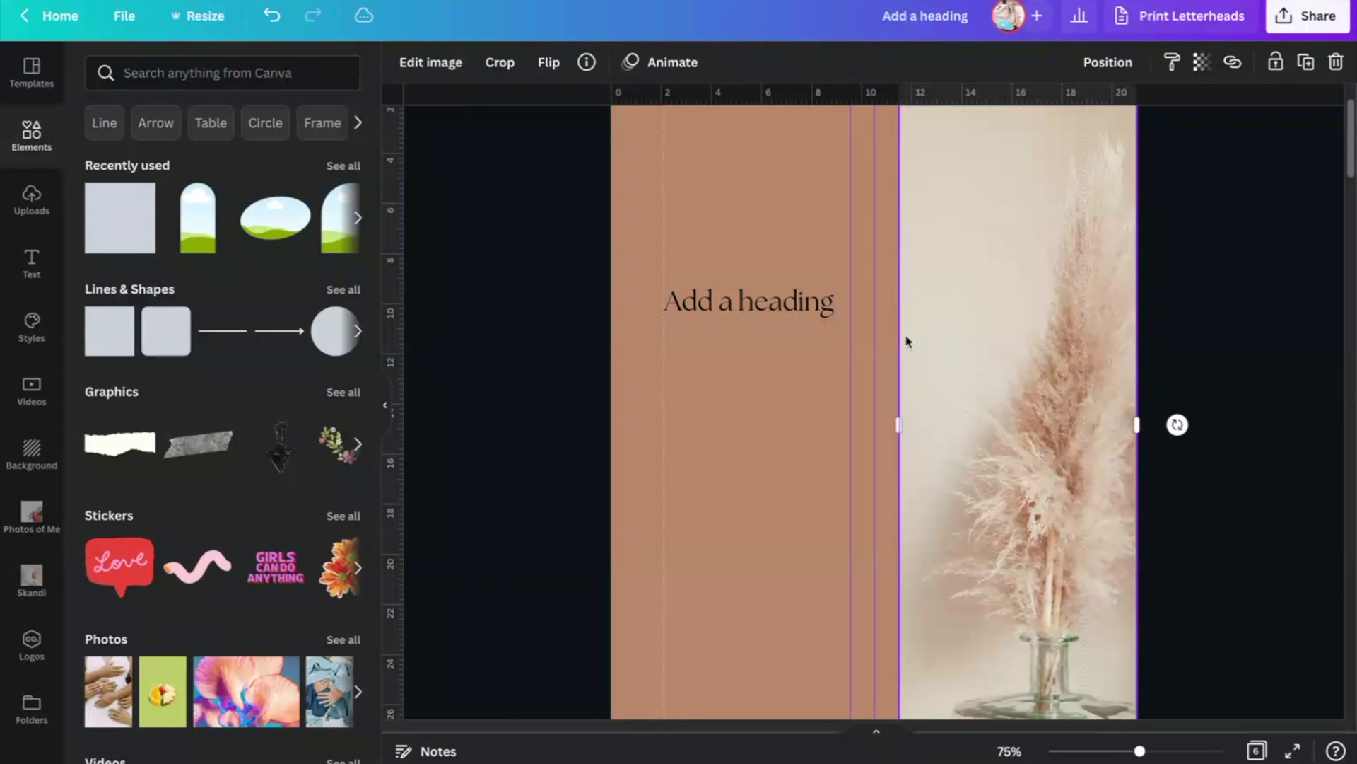
left_click_drag(1115, 417, 1178, 439)
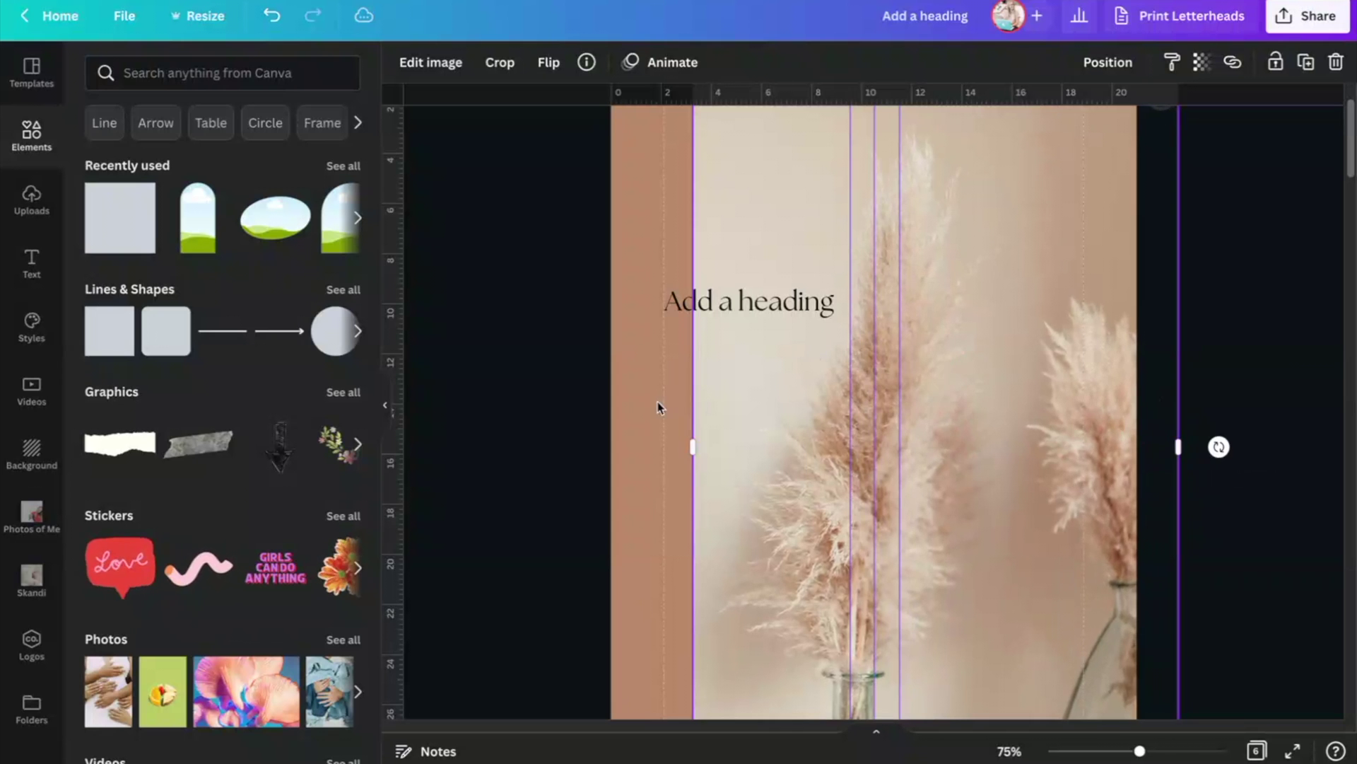
left_click_drag(694, 446, 588, 446)
scroll(739, 386, "up", 2)
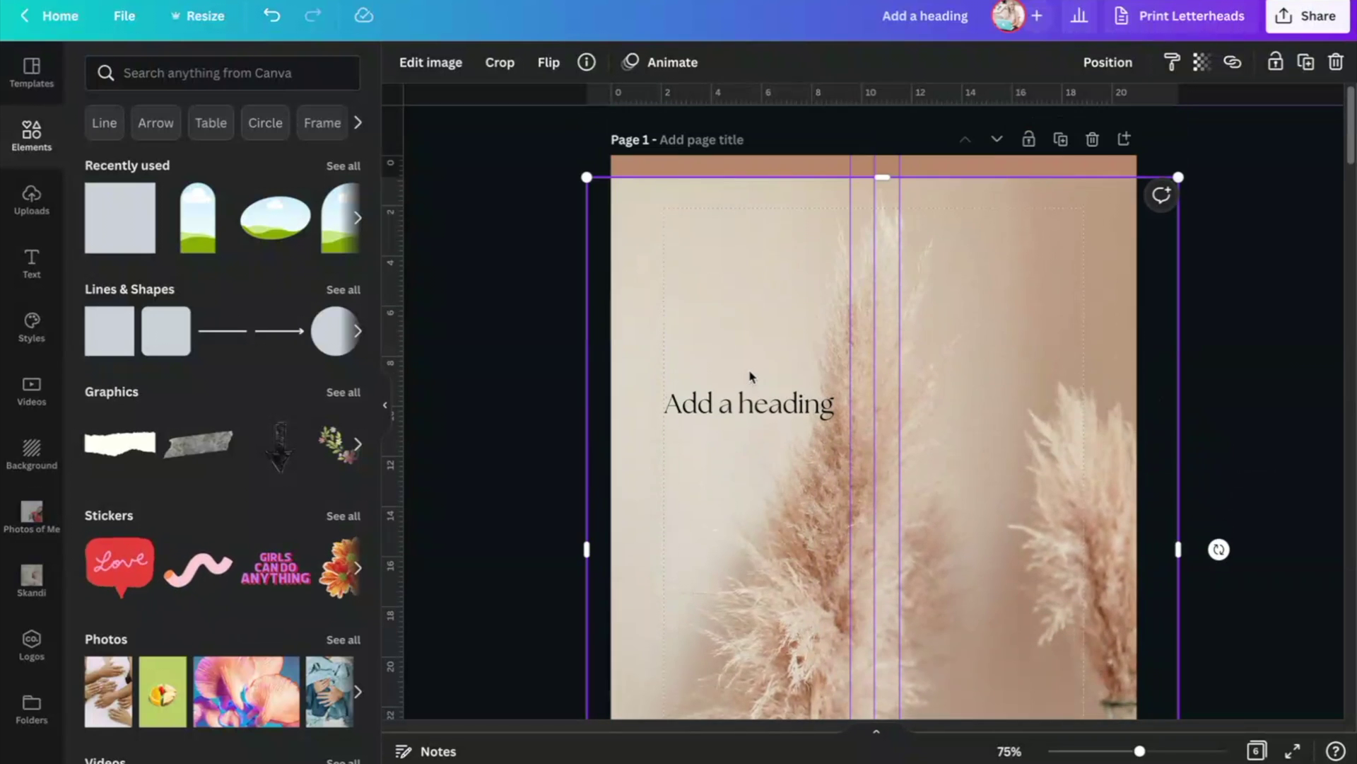
left_click_drag(924, 178, 940, 554)
scroll(943, 545, "down", 5)
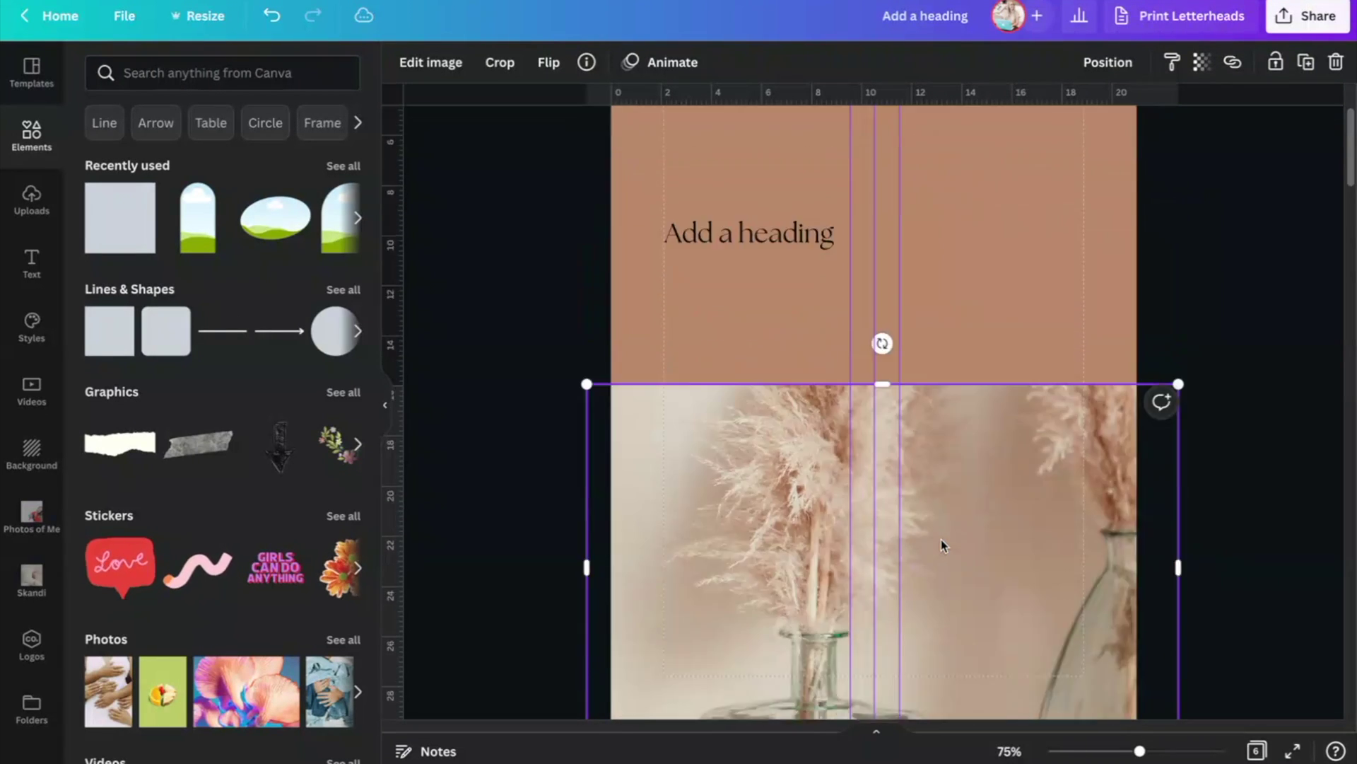
left_click_drag(1009, 466, 1018, 336)
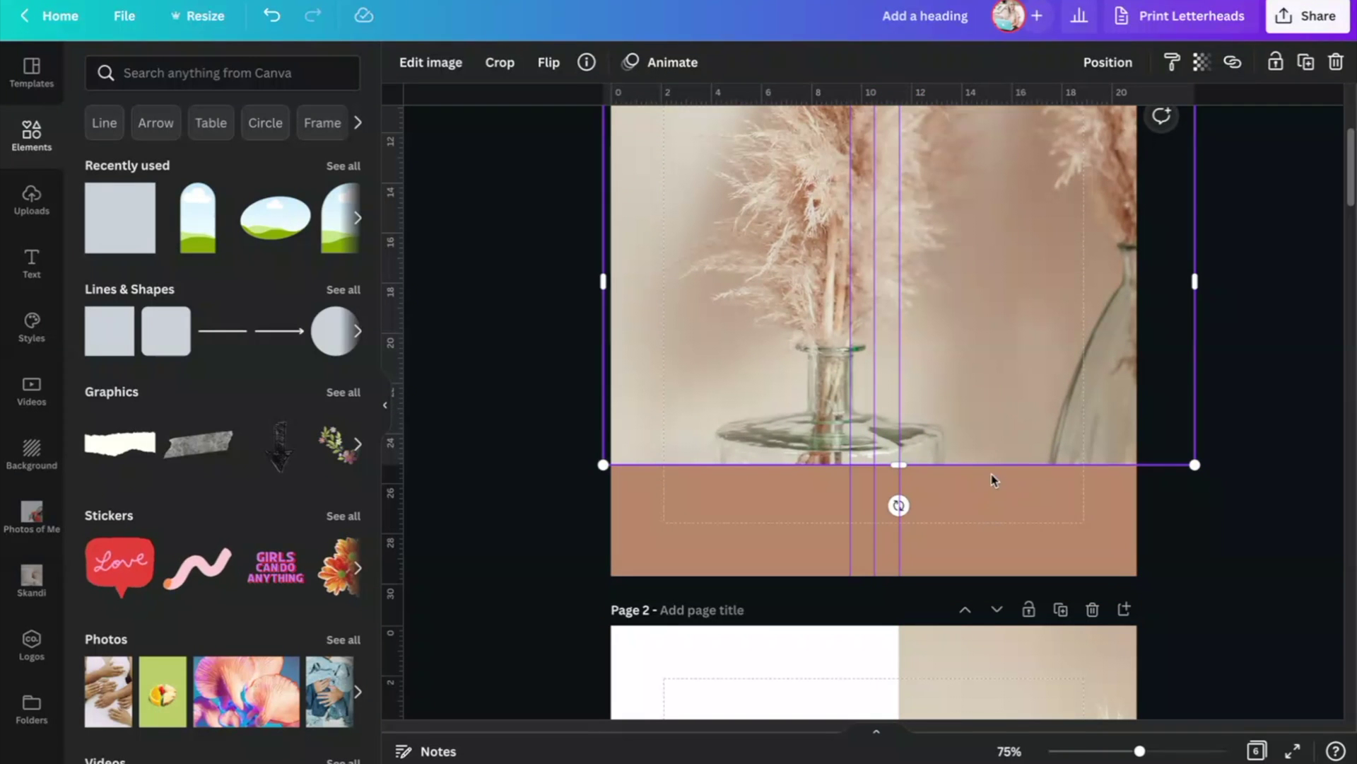
left_click_drag(993, 491, 997, 551)
scroll(1198, 544, "down", 2)
Step: Copy the white footer strip with brown text from page 4 to the bottom of page 1
scroll(1198, 540, "down", 20)
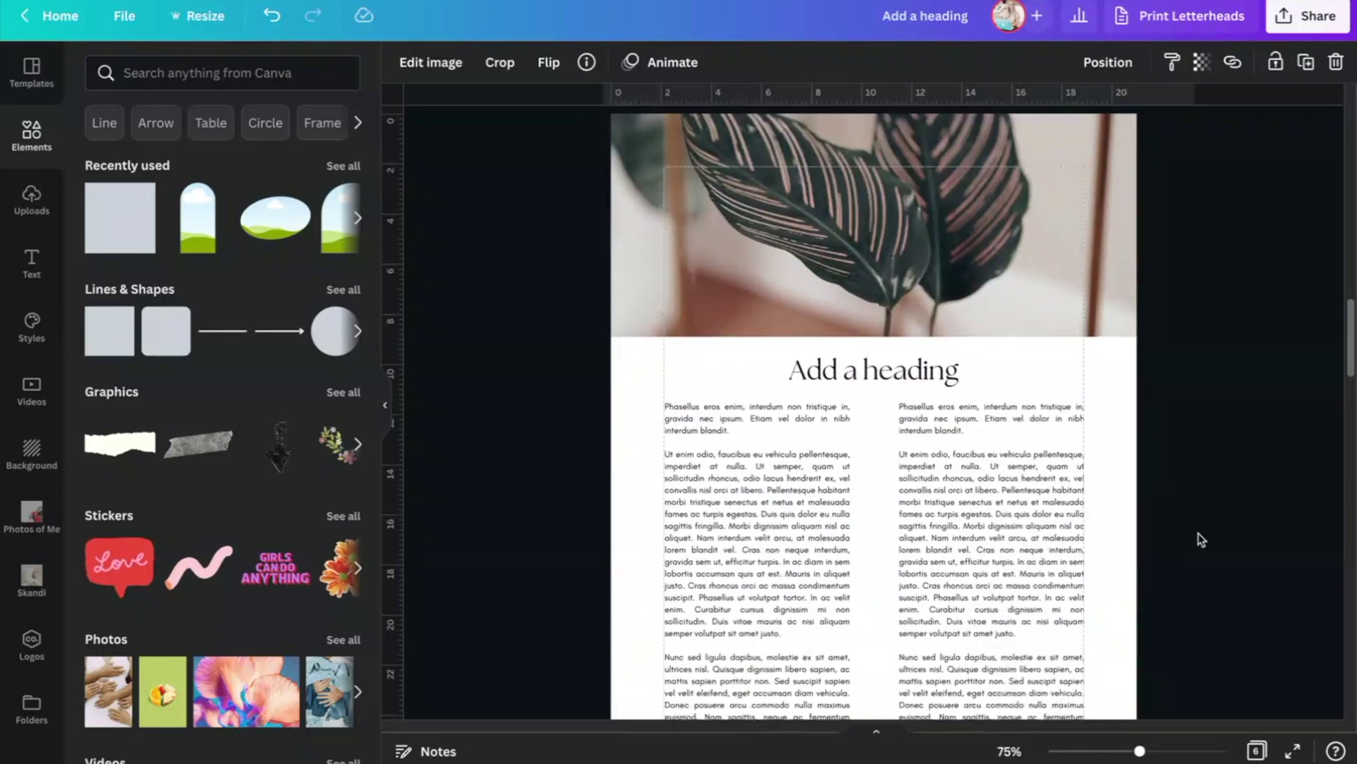
left_click(1132, 492)
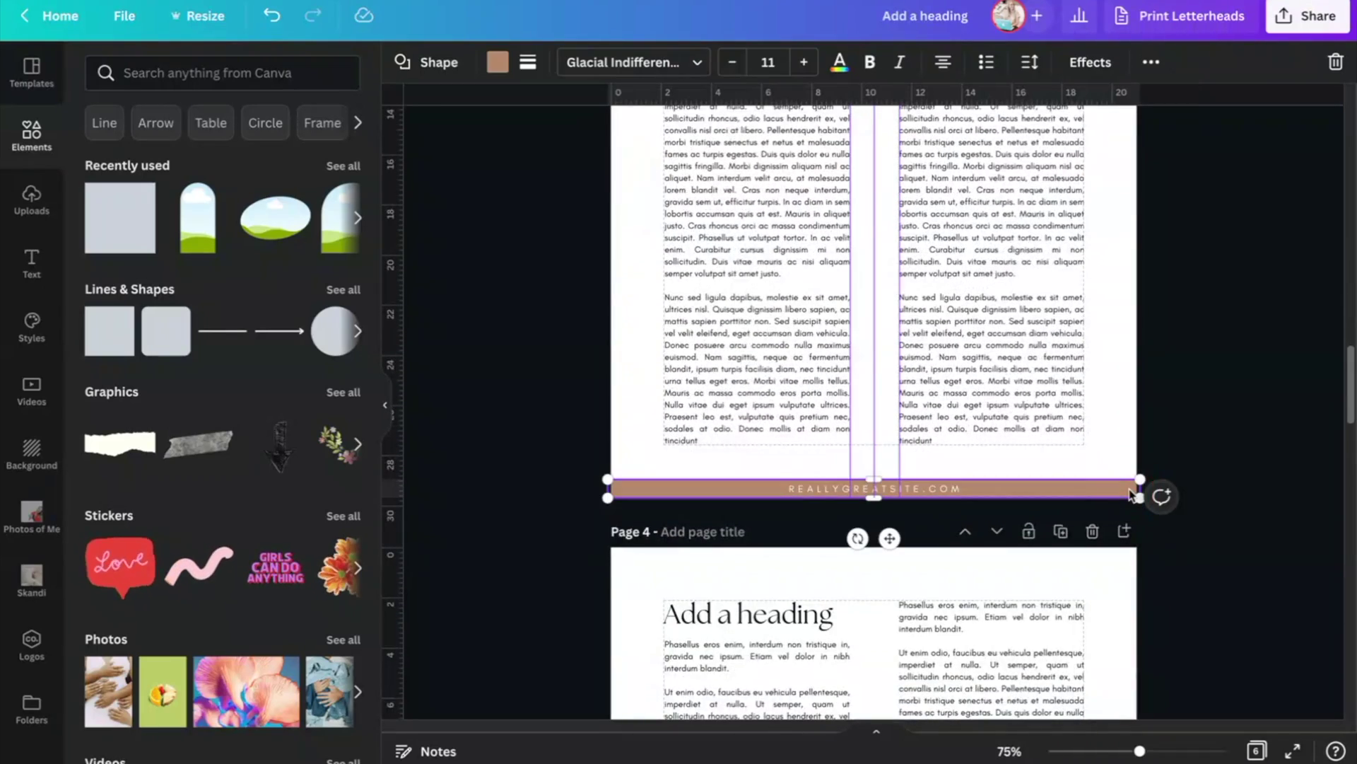
scroll(1131, 493, "up", 10)
scroll(1131, 488, "down", 20)
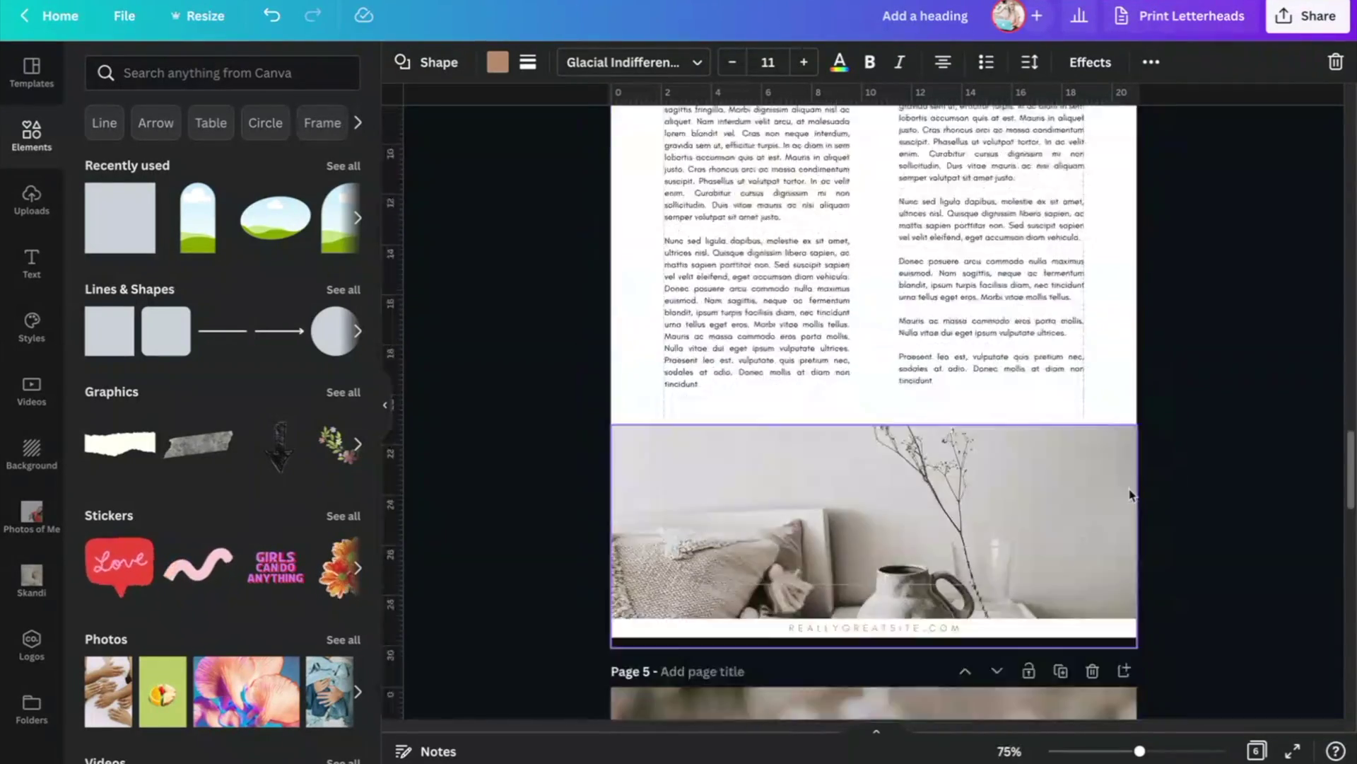
scroll(1129, 495, "down", 5)
left_click(1097, 297)
scroll(1094, 292, "up", 1)
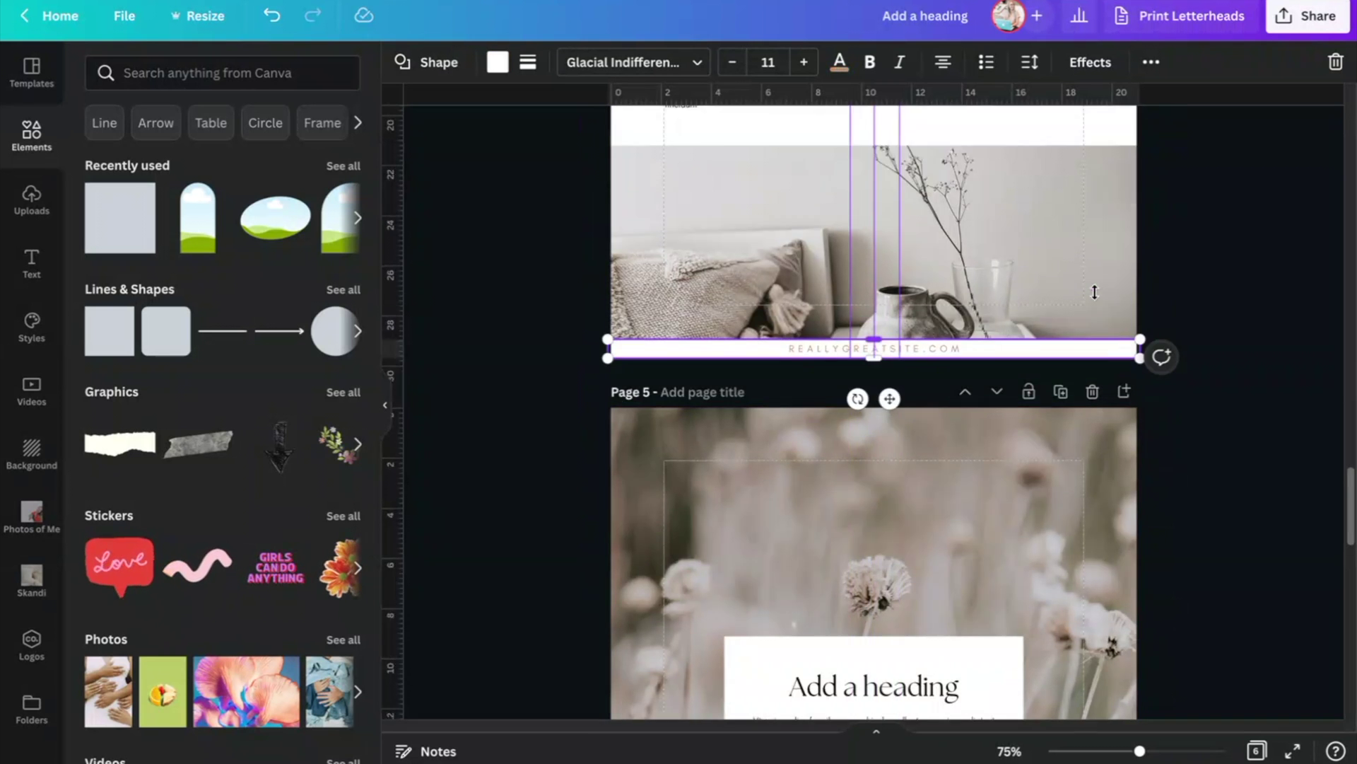
scroll(1097, 295, "up", 15)
left_click(1097, 294)
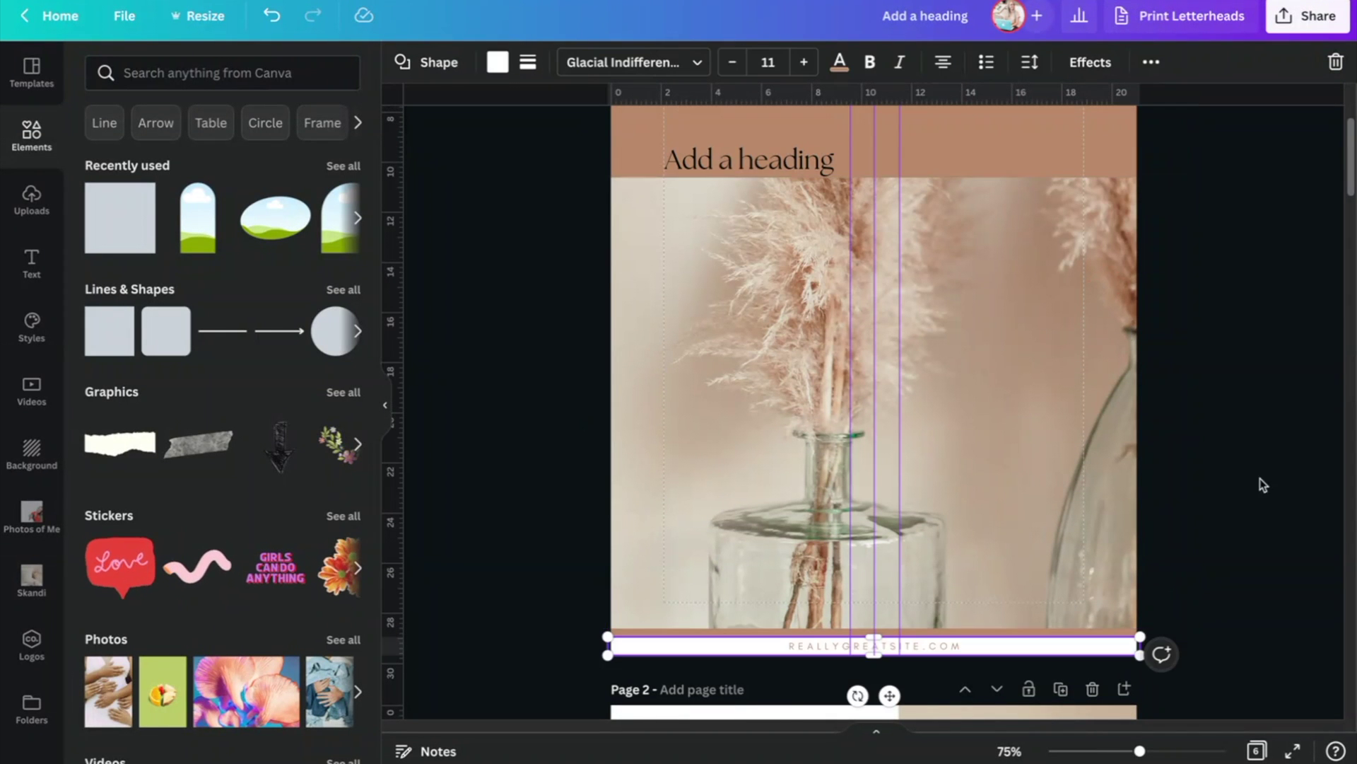
Step: Crop the pampas photo's right side to the page edge and move it down to meet the footer strip
left_click(1064, 438)
left_click_drag(1193, 413, 1136, 409)
scroll(1228, 372, "up", 2)
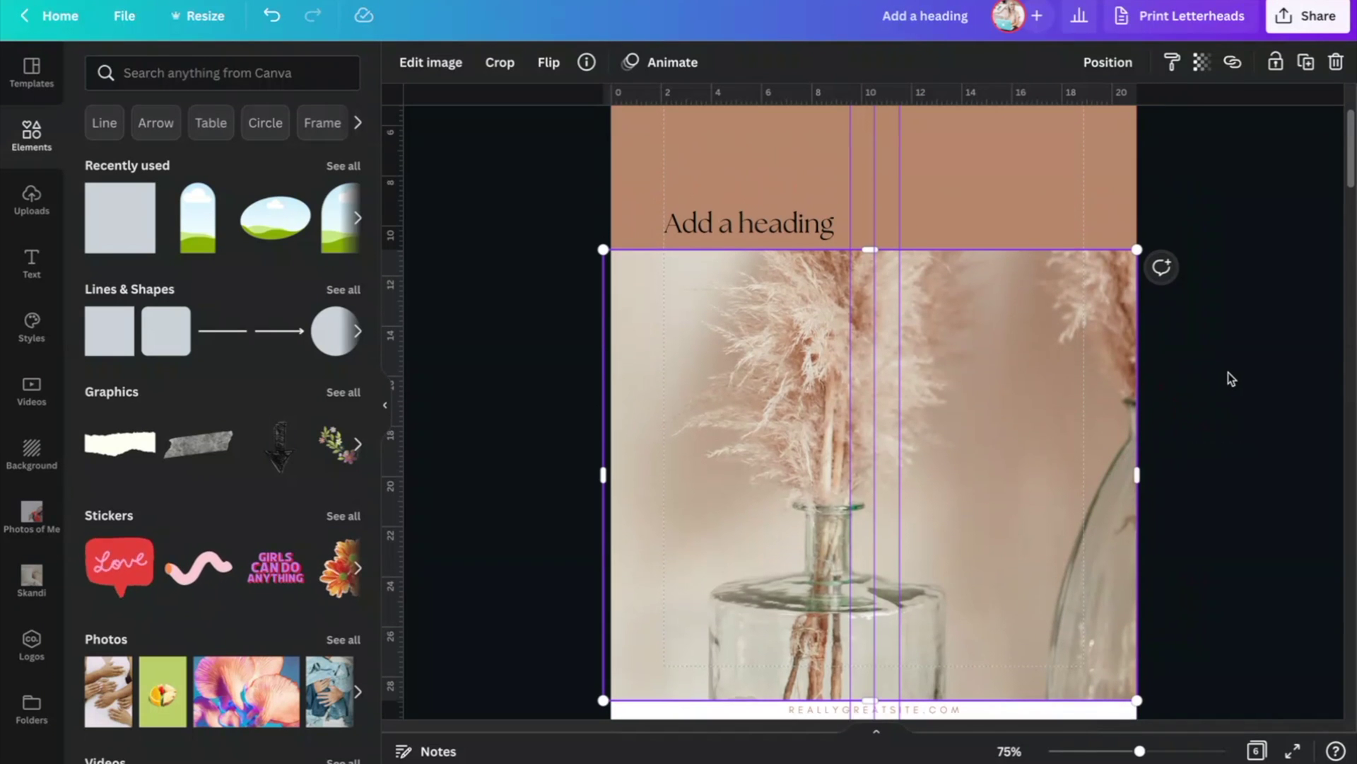
Step: Replace the first page's heading text with "Title of the book goes here"
scroll(1228, 372, "up", 3)
double_click(710, 334)
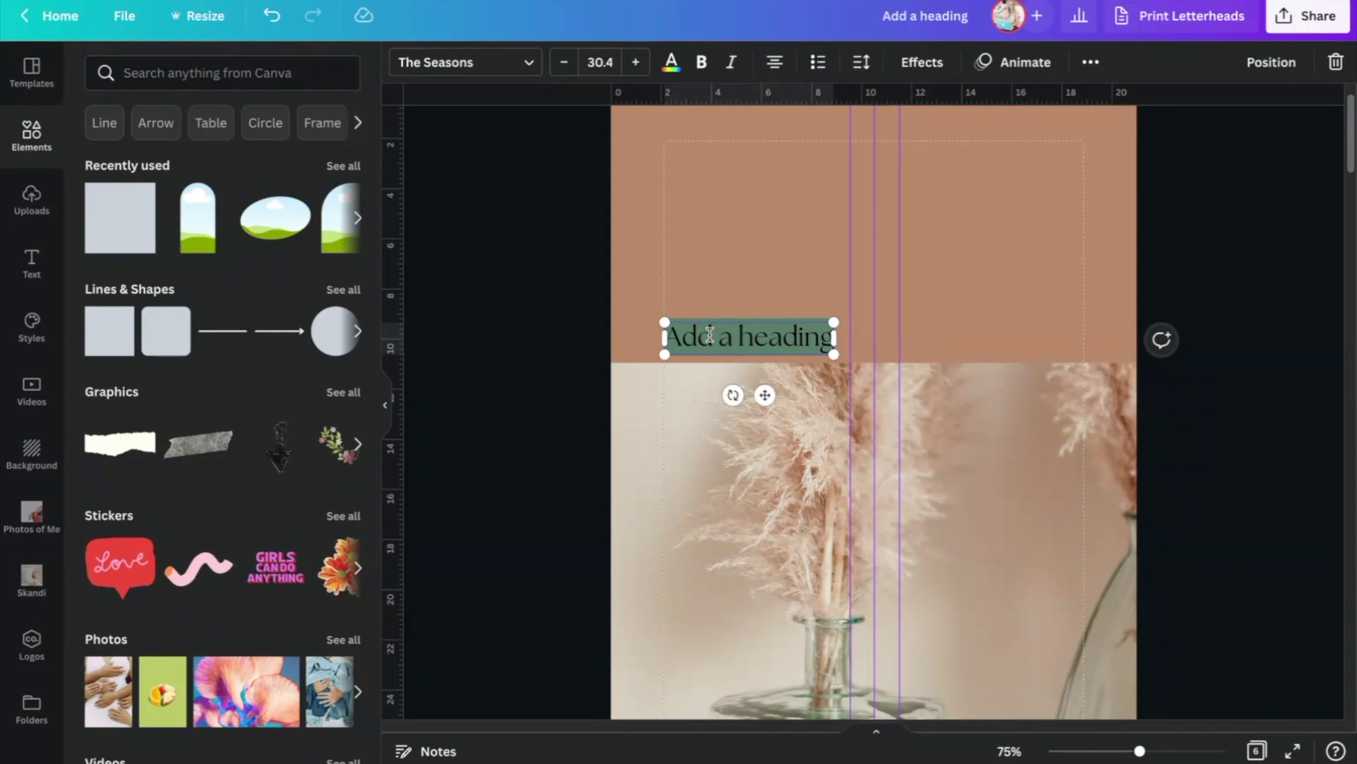
type("Title of the")
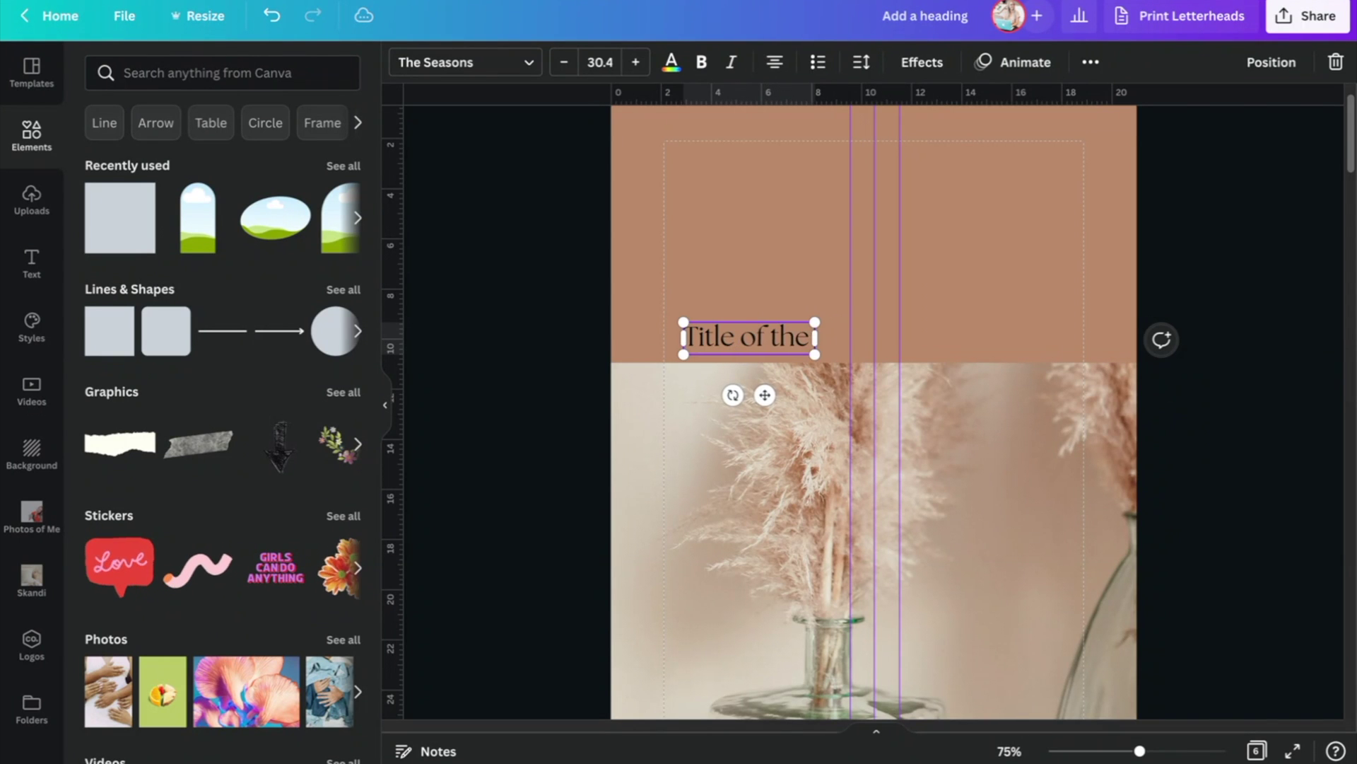
type(" book goes her")
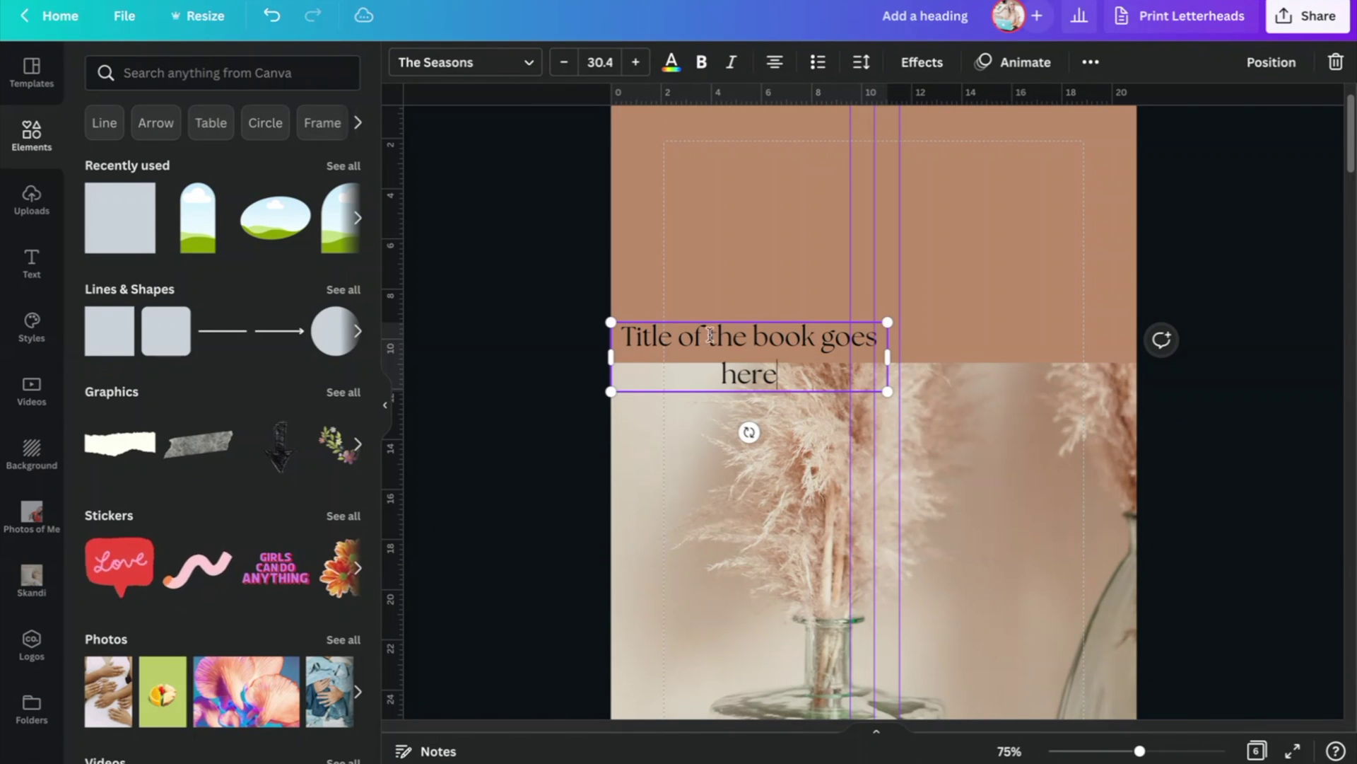
type("e")
Step: Widen the title onto one line, enlarge it to about size 35.3 and centre it in the brown area above the photo
left_click_drag(888, 354, 1086, 198)
left_click(991, 277)
left_click(994, 182)
left_click_drag(990, 241, 1000, 216)
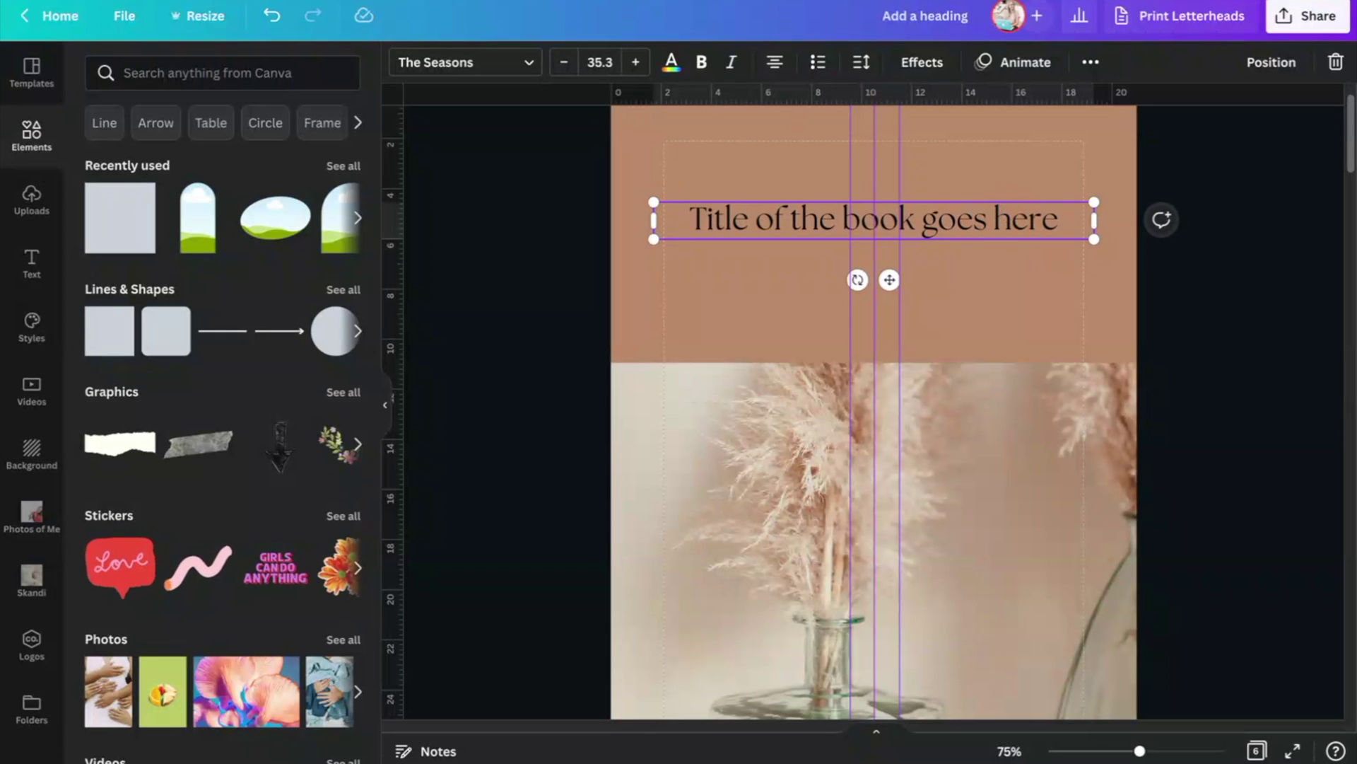
Step: Add a subheading below the cover title reading "SUBHEADING GOES HERE" in the Glacial Indifference font
left_click(31, 262)
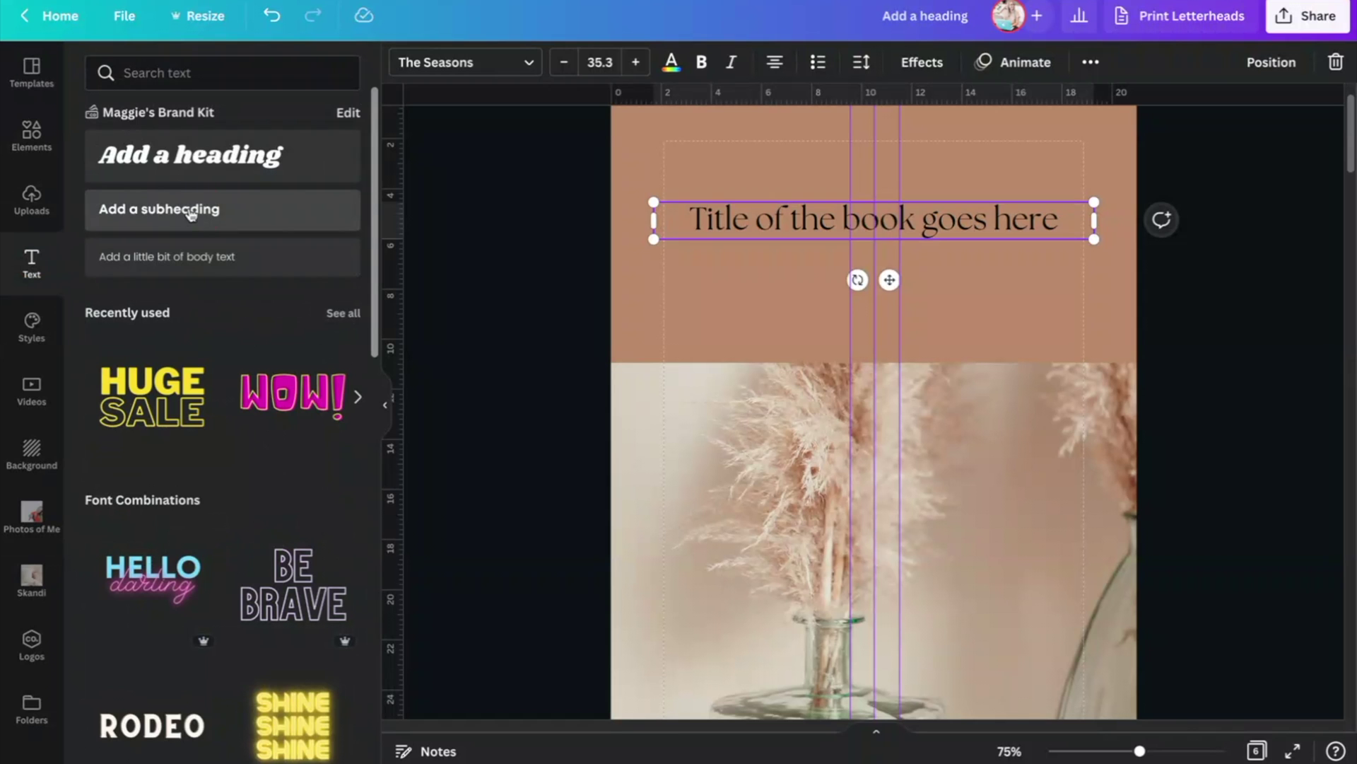
left_click(190, 211)
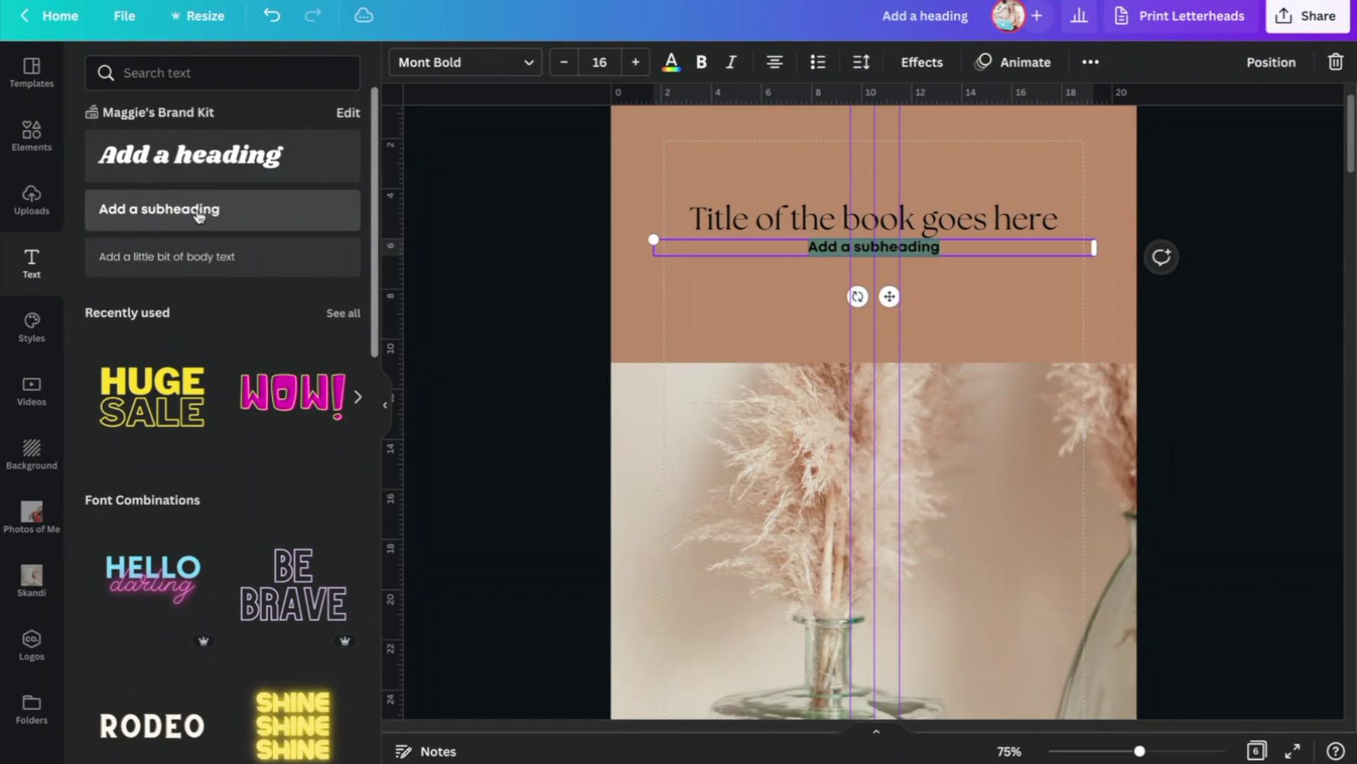
left_click(529, 67)
type("glacial")
left_click(191, 159)
left_click(1007, 247)
type("SUBHEADI")
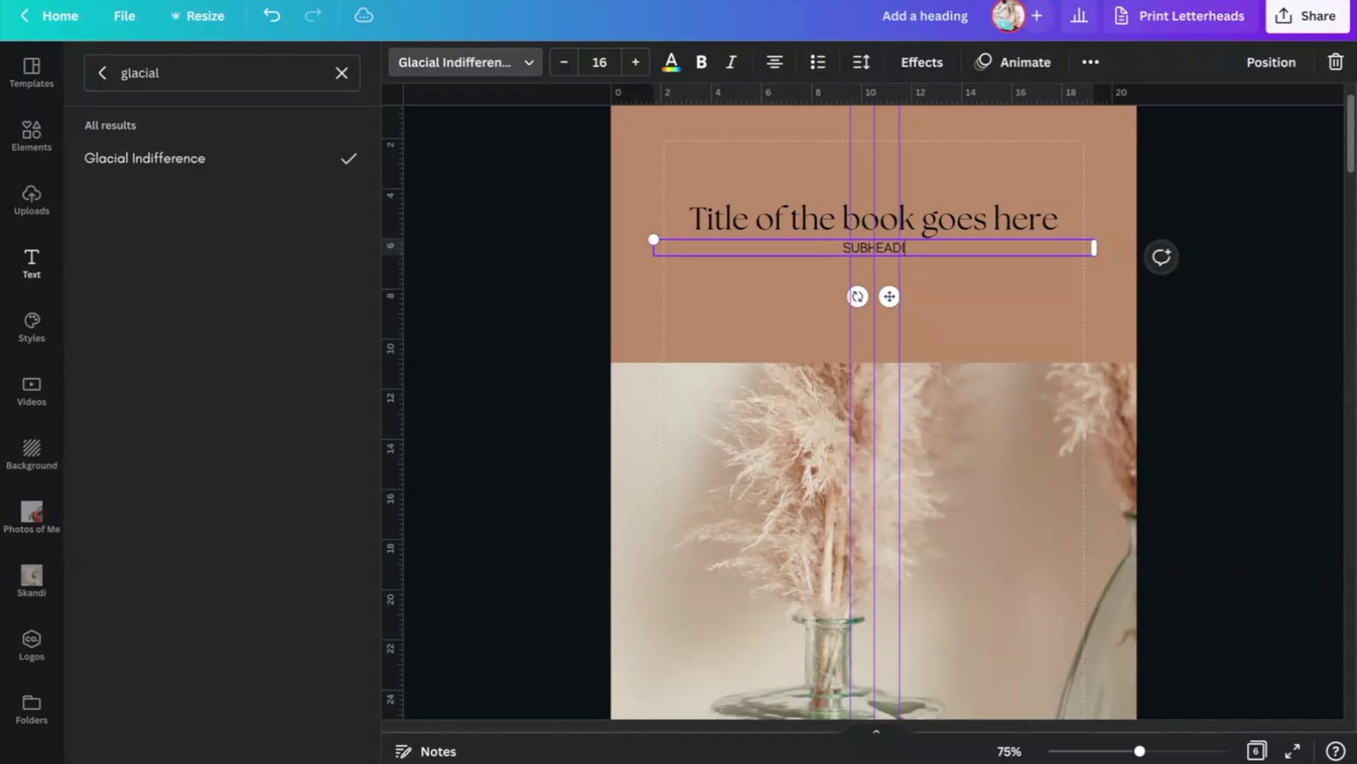
Step: Set the cover subheading's letter spacing to 168
left_click(883, 58)
left_click_drag(919, 141, 952, 142)
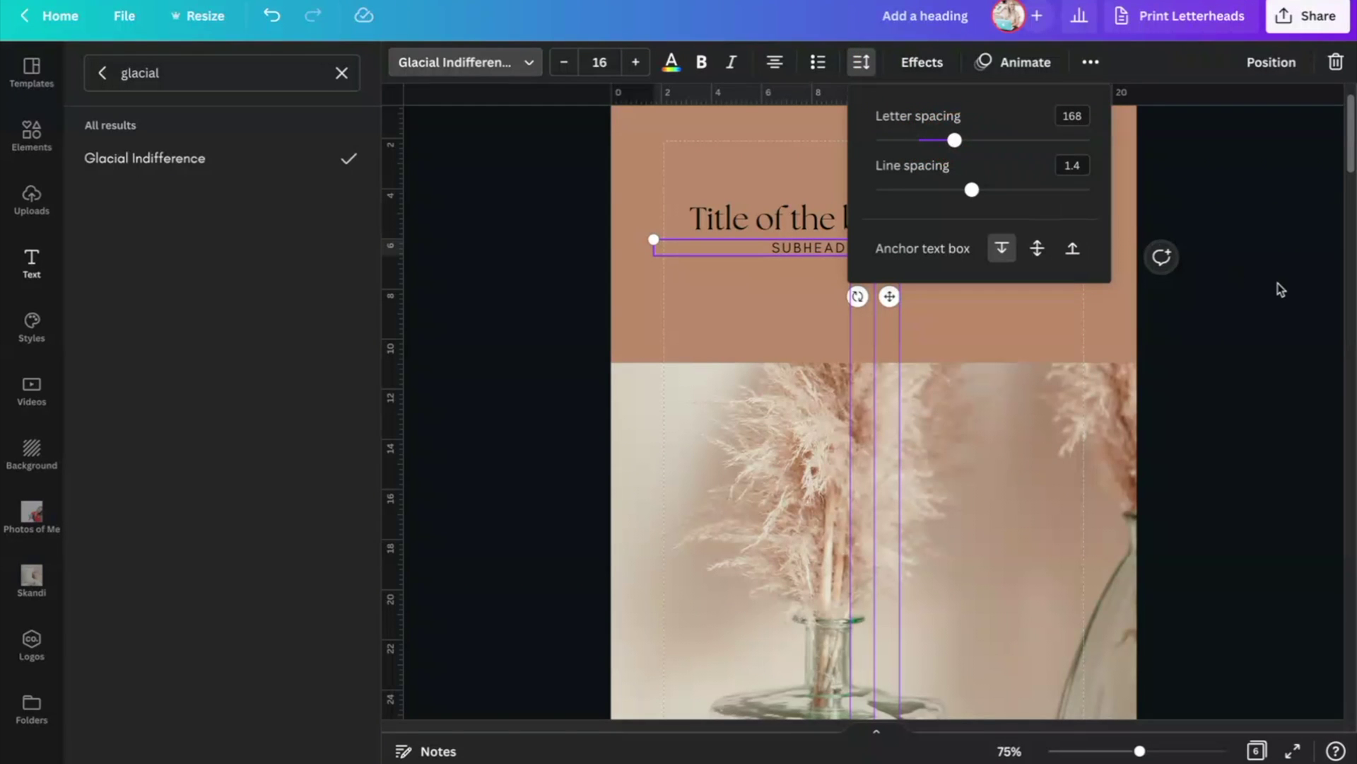
key("Escape")
key("Escape")
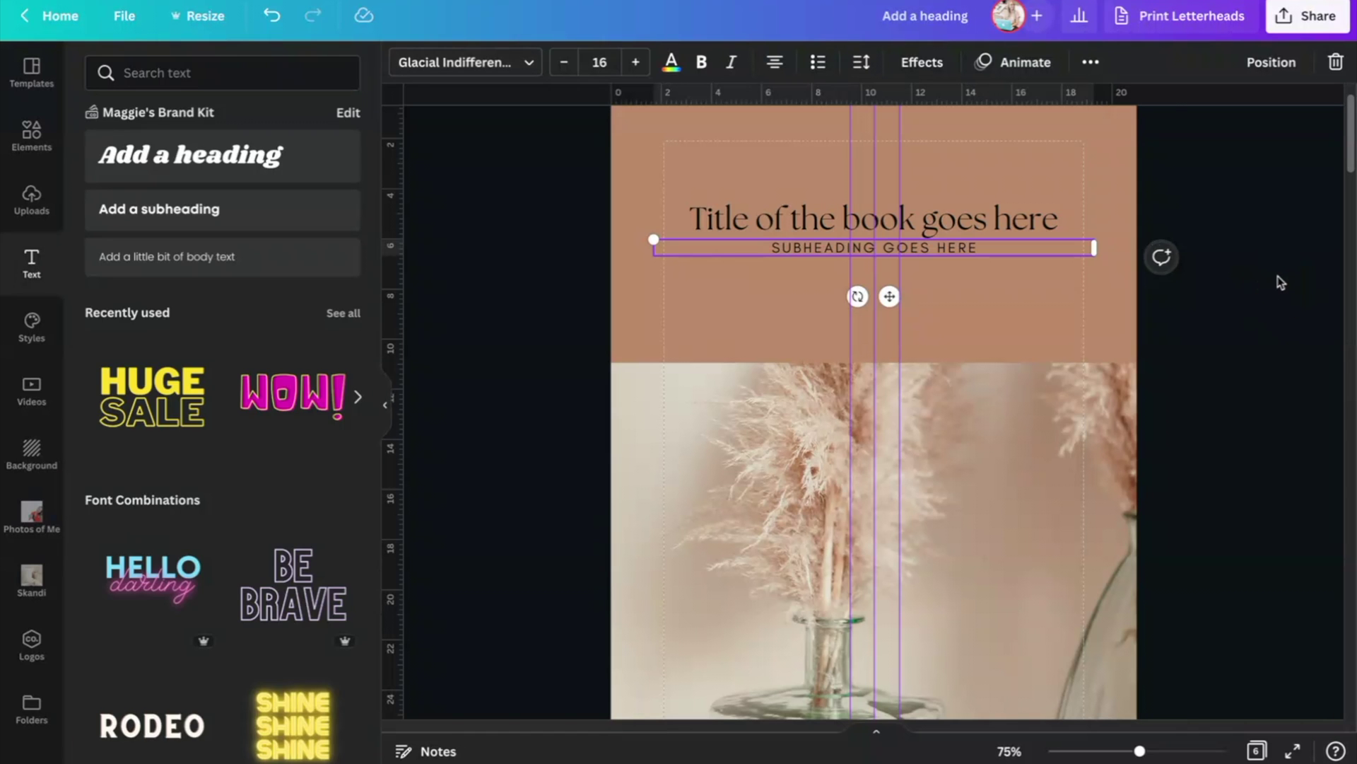
Step: Extend the cover photo's upper edge upward and move the title and subheading up together to sit centred in the brown band
left_click(1012, 473)
left_click_drag(913, 365, 940, 246)
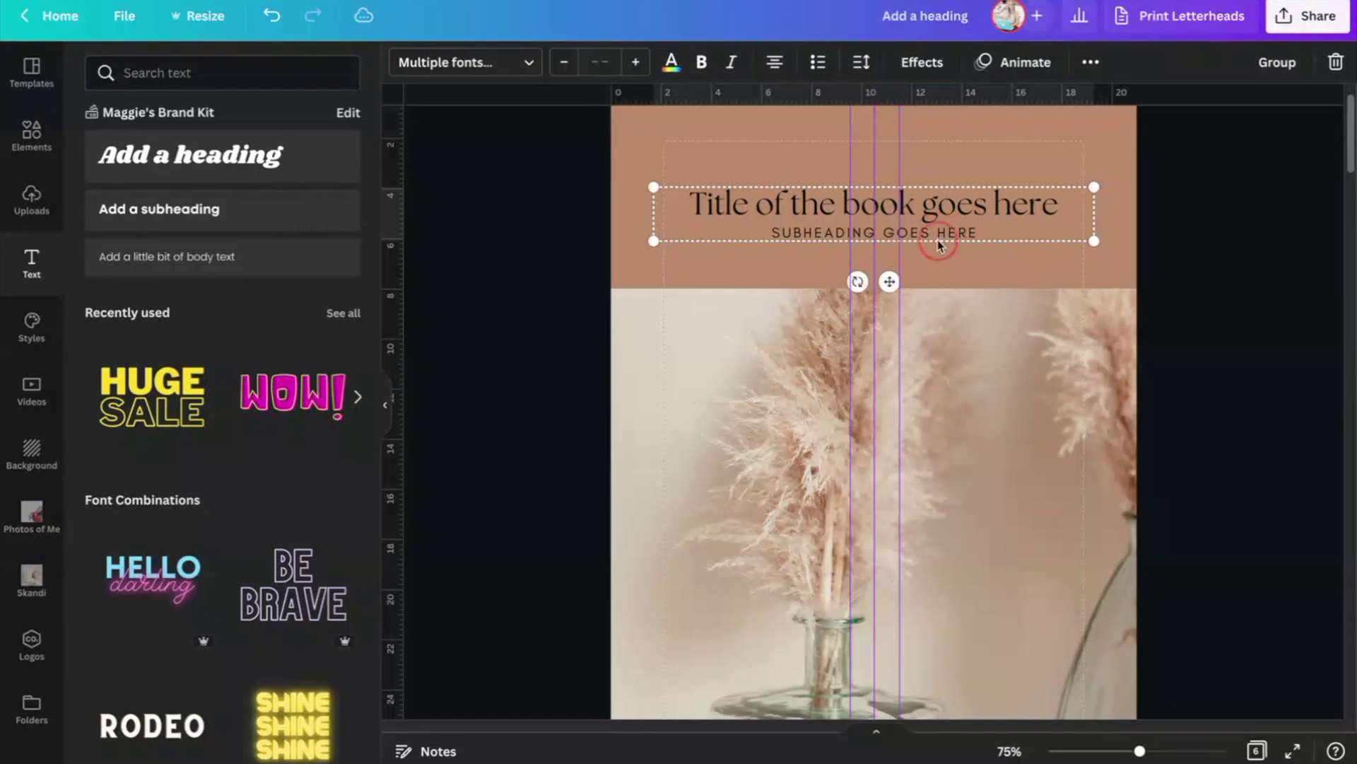
left_click(1243, 308)
Step: Replace the cover's pampas photo with the Skandi photo of white bedding and a pillow, and check it in the page overview
scroll(1240, 304, "down", 2)
scroll(1216, 301, "up", 1)
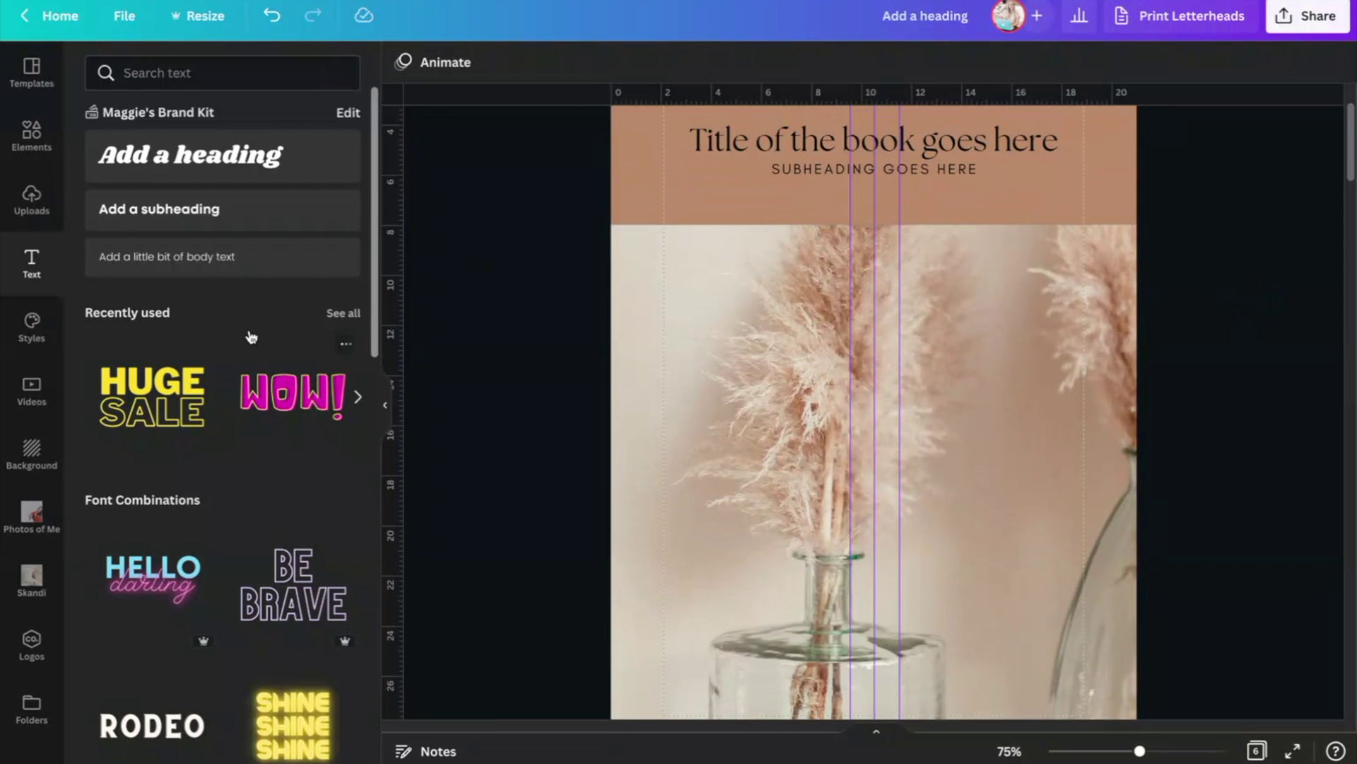
left_click(31, 580)
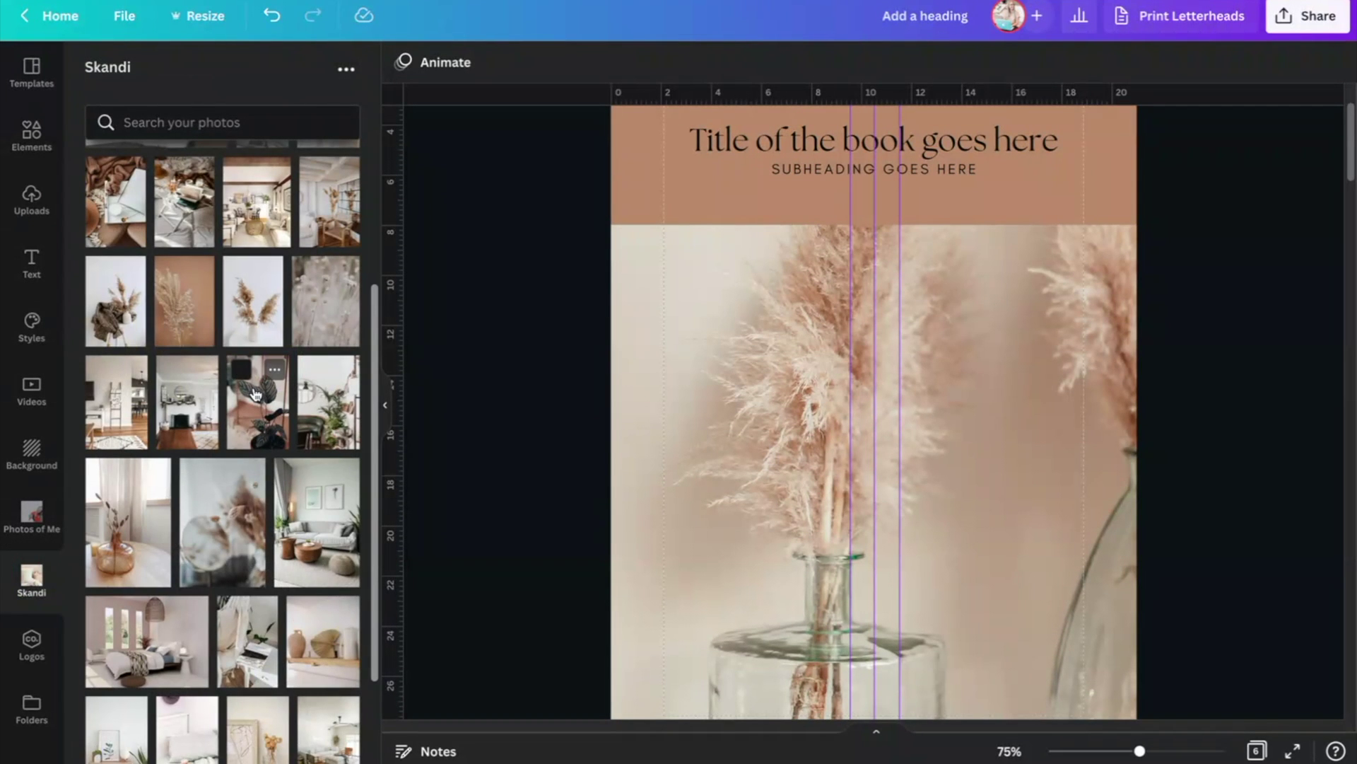
scroll(260, 393, "down", 2)
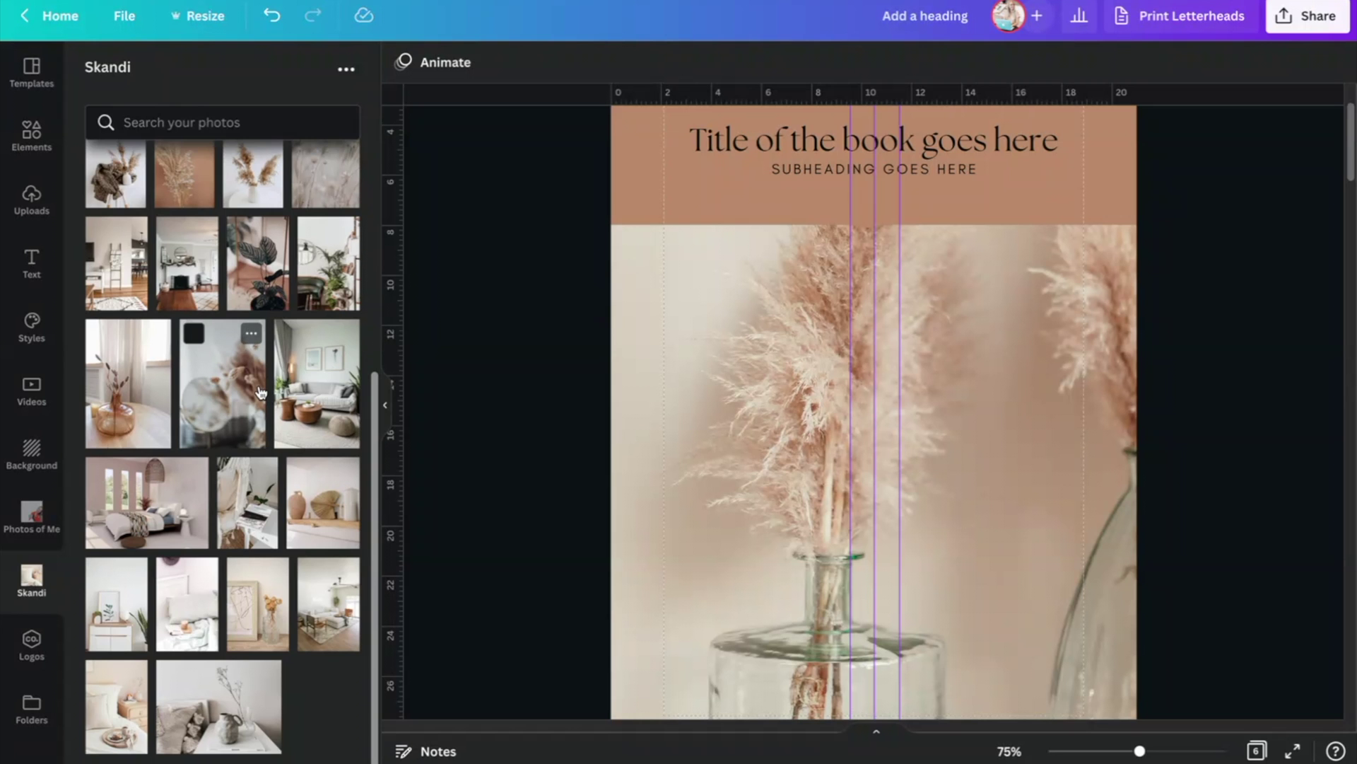
left_click_drag(173, 607, 624, 503)
left_click(1258, 751)
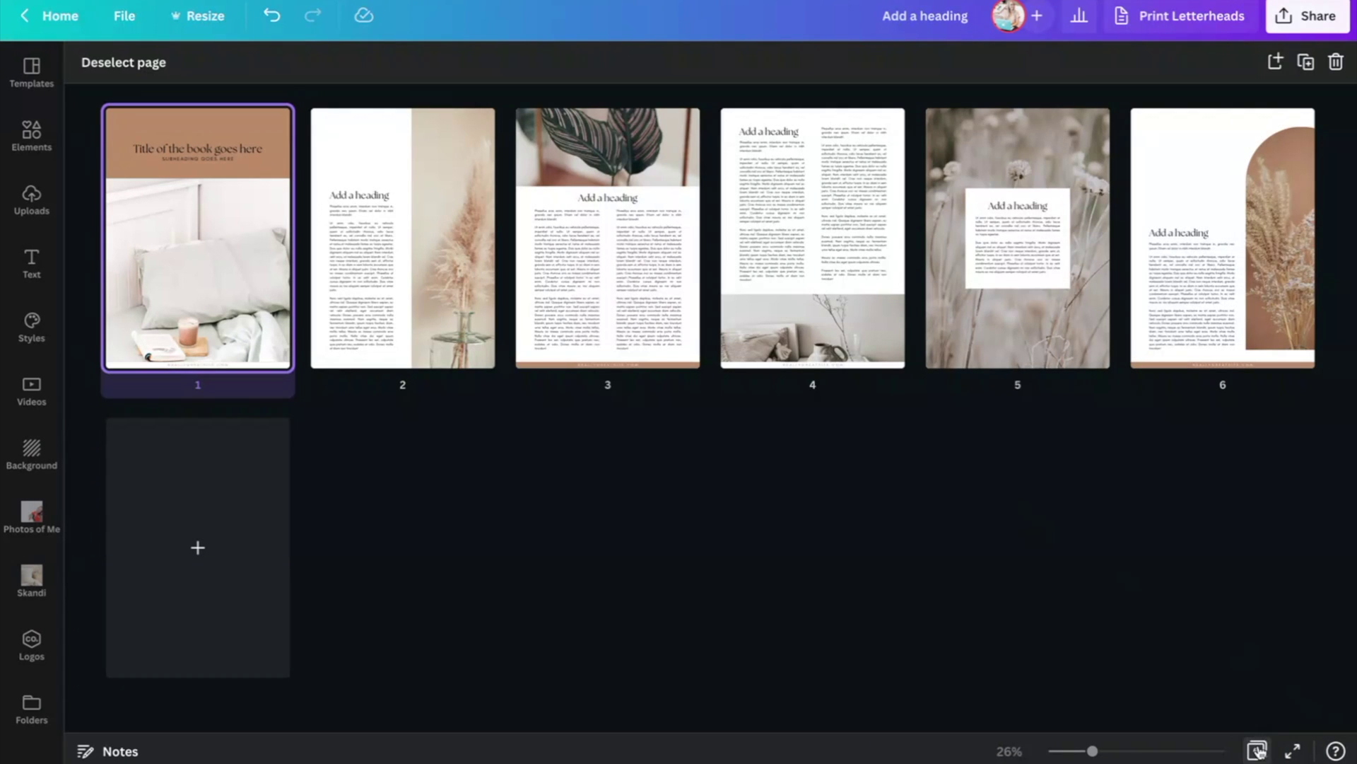
left_click(1258, 750)
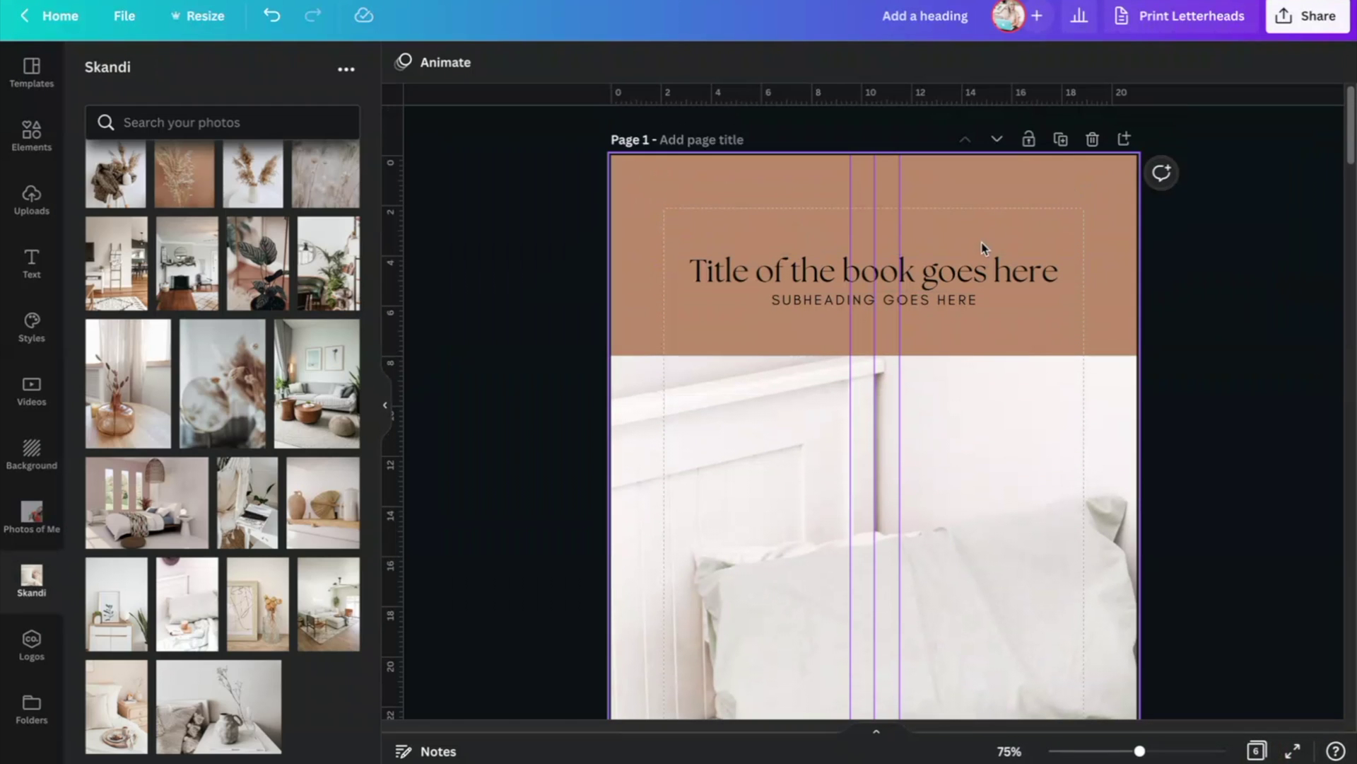
Step: Move the cover title and subheading higher and extend the bedding photo's upper edge to make the brown band shorter
left_click_drag(952, 304, 954, 255)
left_click(1004, 385)
left_click_drag(938, 350, 937, 293)
Step: Recolour the cover page's background with a light grey sampled from the bedding photo
left_click(954, 173)
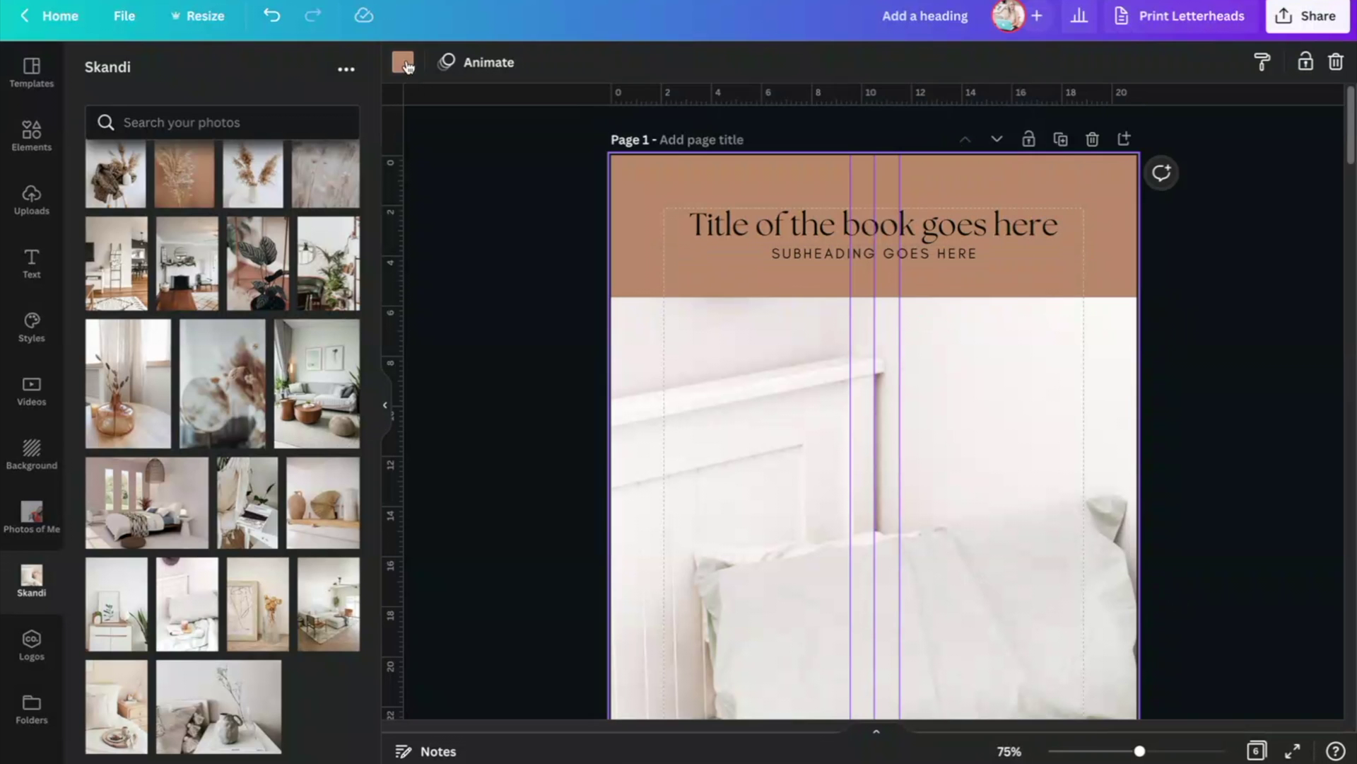
left_click(403, 63)
scroll(630, 340, "down", 1)
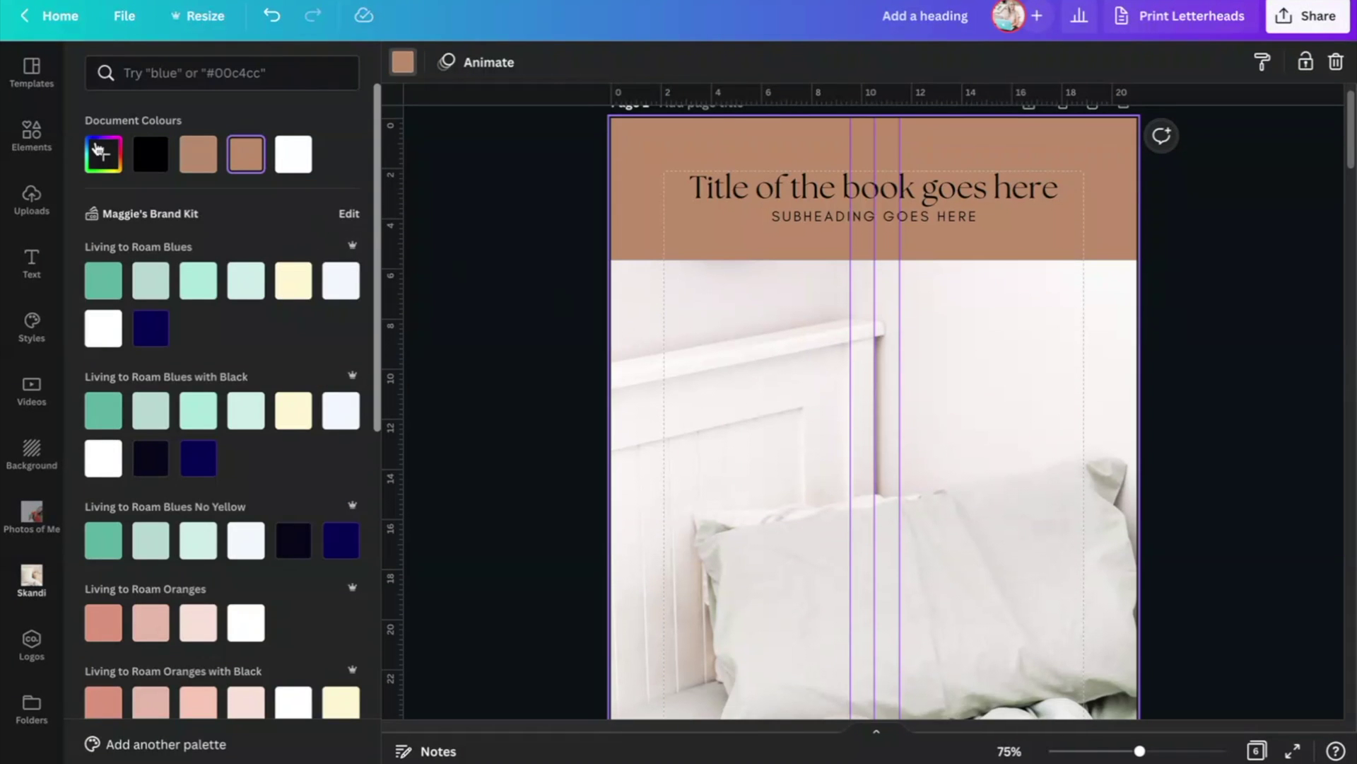
left_click(99, 150)
left_click(319, 336)
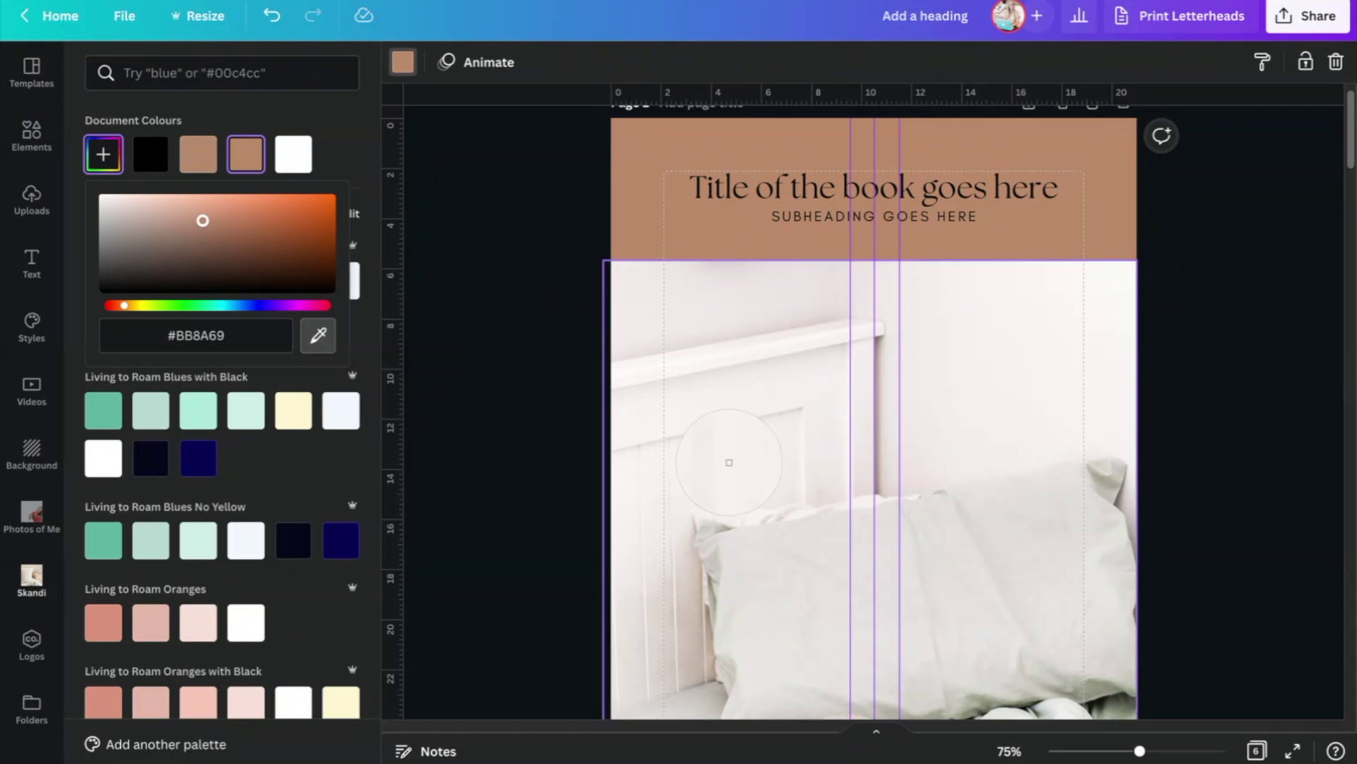
left_click(1037, 557)
key("Escape")
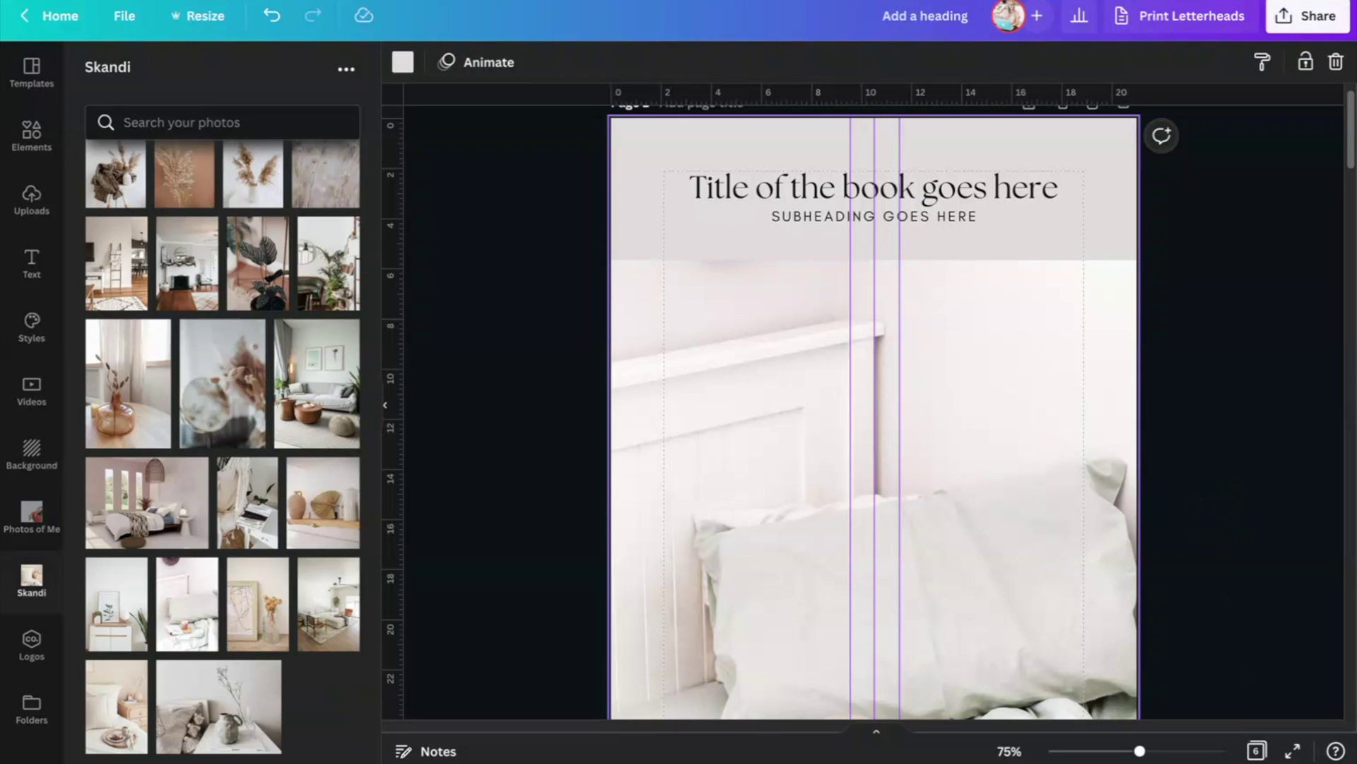
Step: Add a blank page 7 after page 6 and open it for editing
left_click(1257, 752)
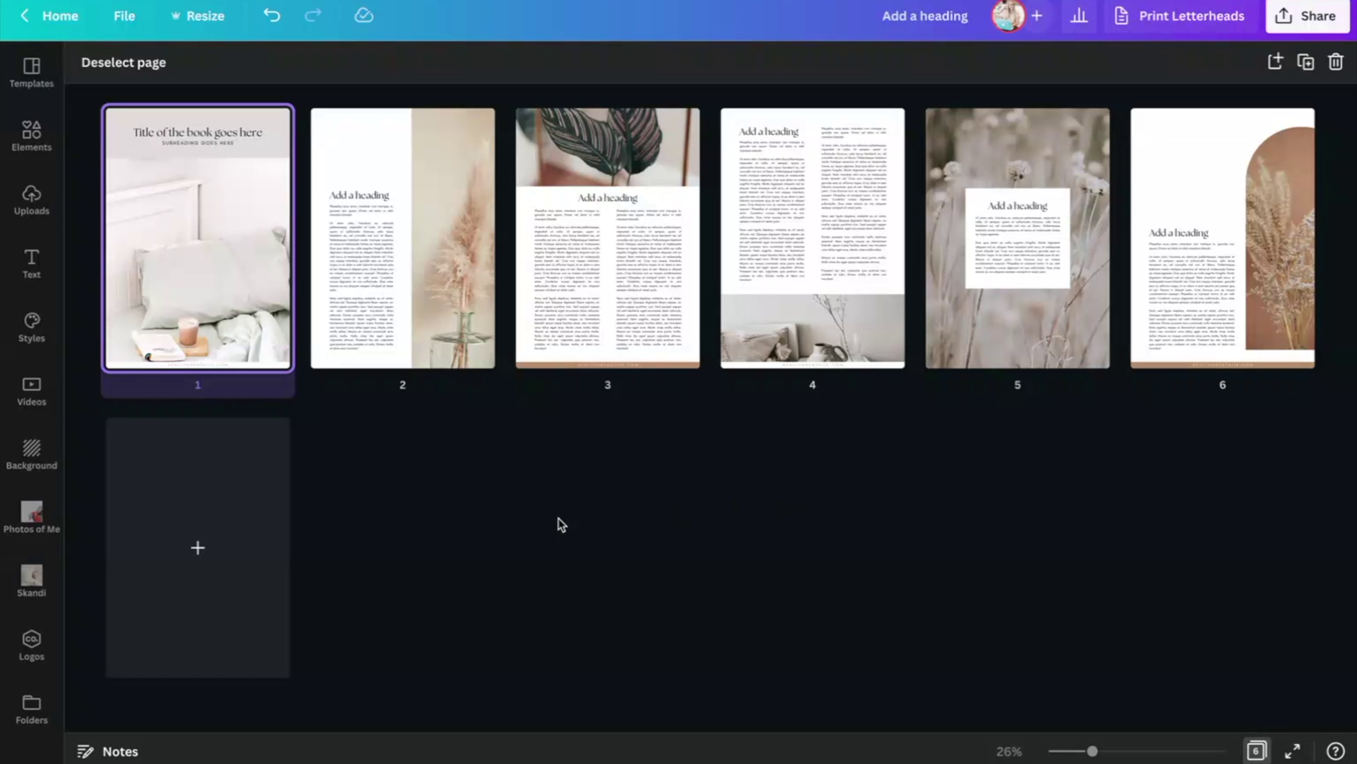
left_click(256, 506)
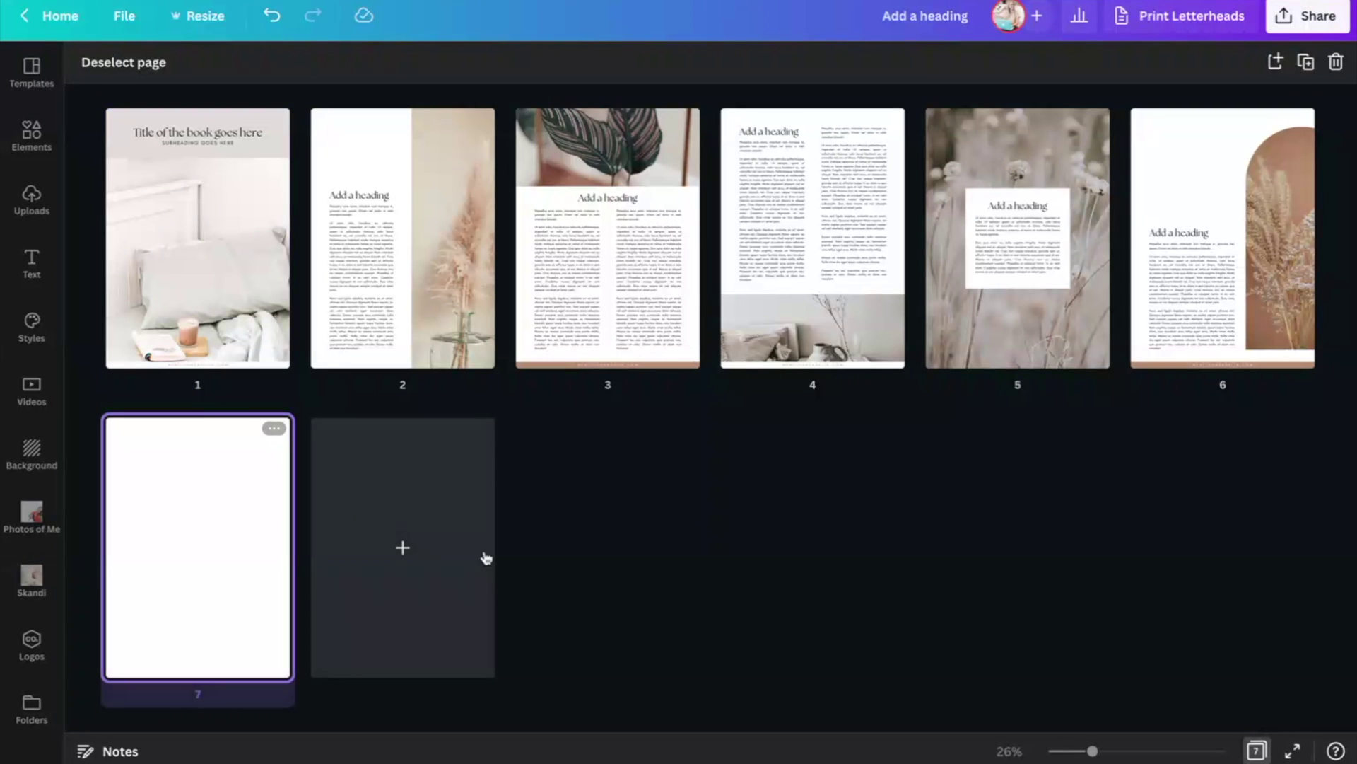
left_click(1258, 751)
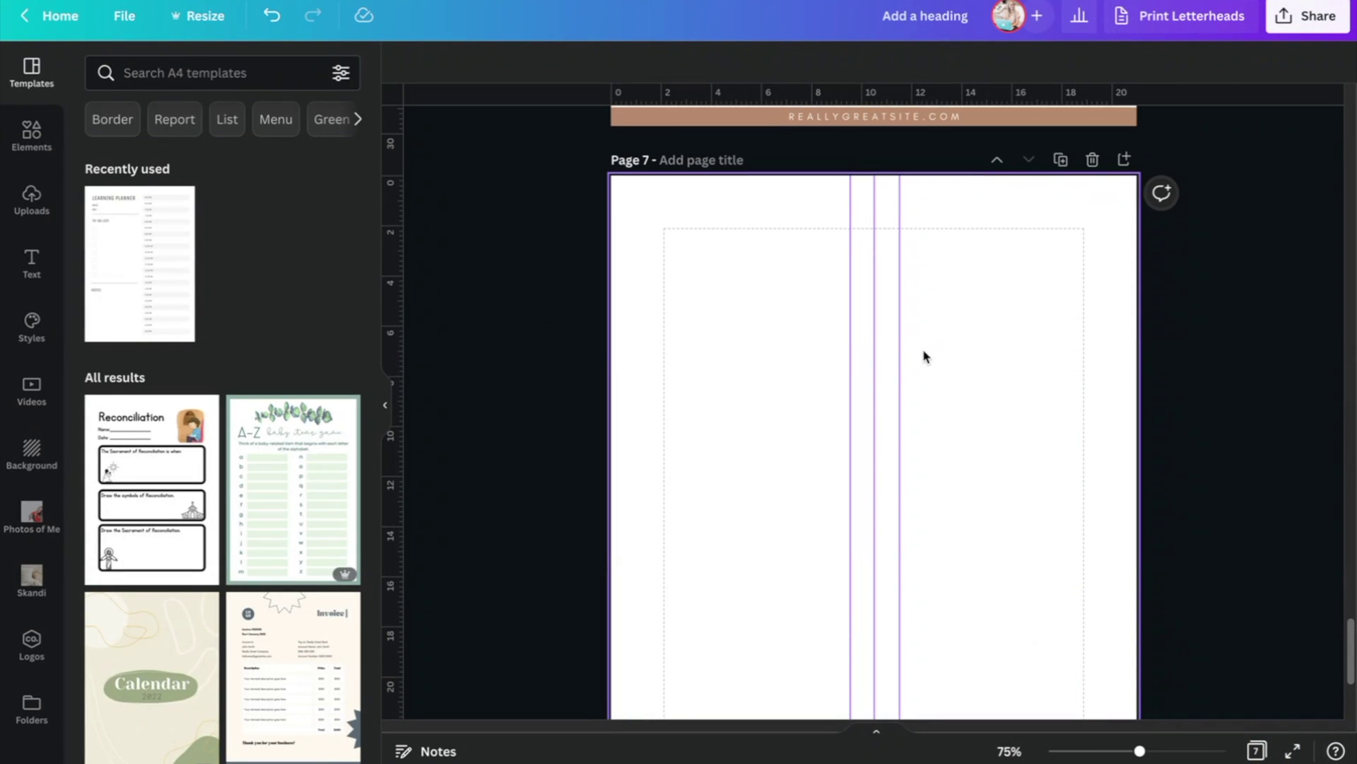
Step: Search the templates for "to do", apply the torn-paper To Do List design to page 7 and delete its leaf graphics
left_click(258, 73)
type("to do")
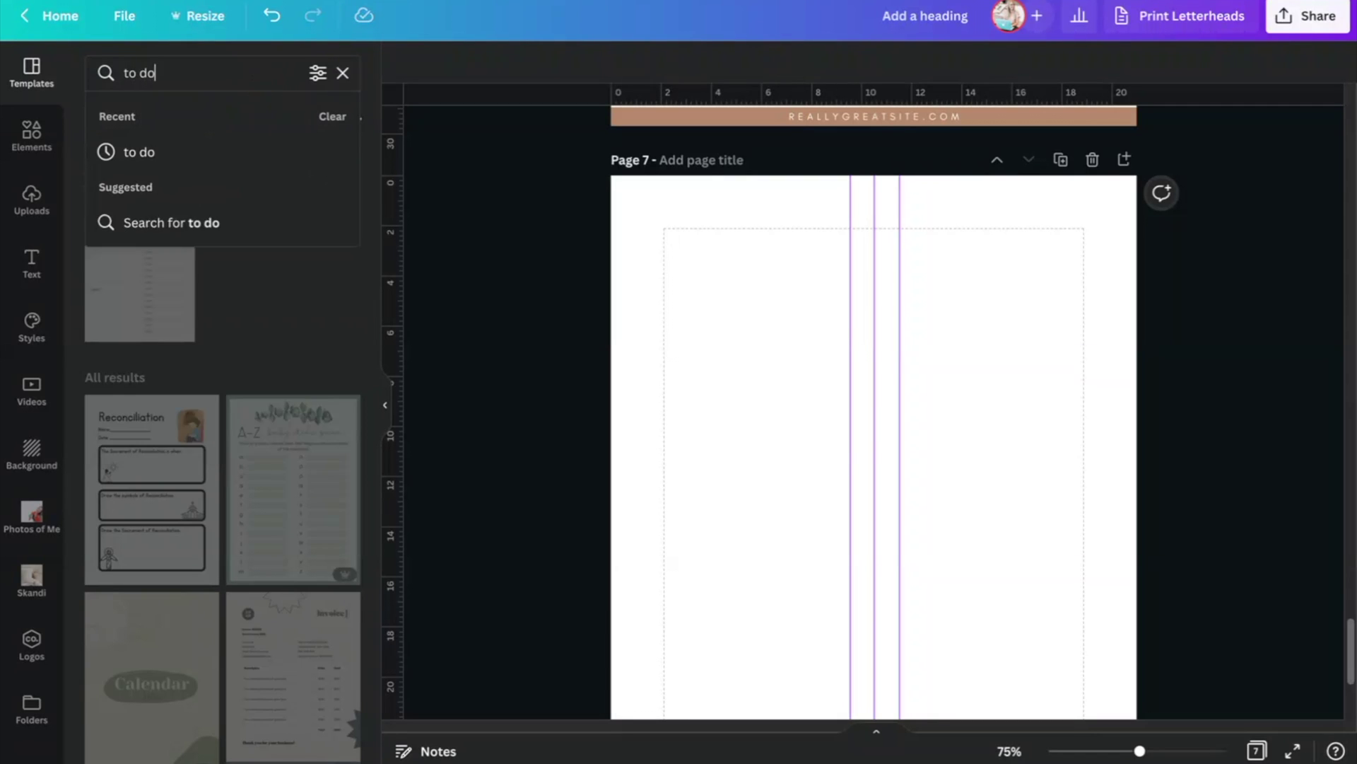
key("Return")
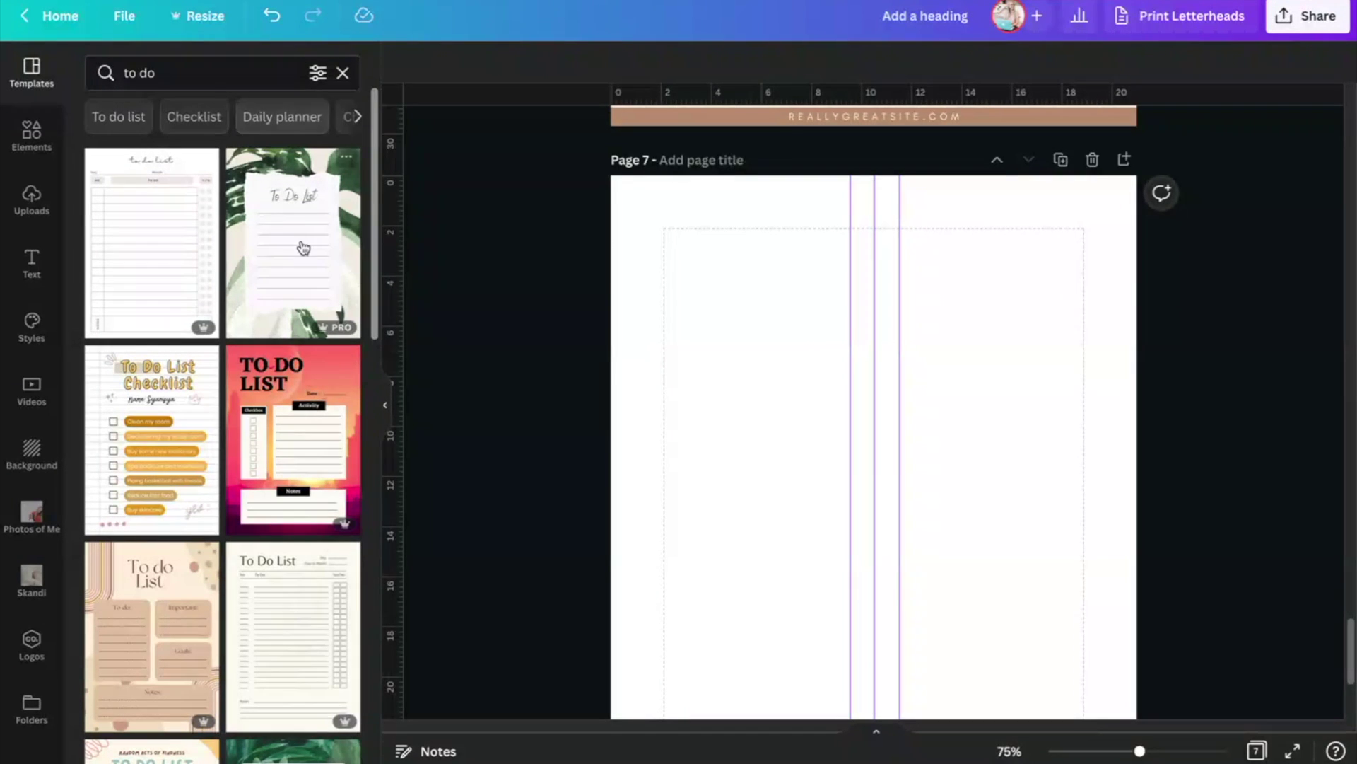
left_click(297, 212)
key("Delete")
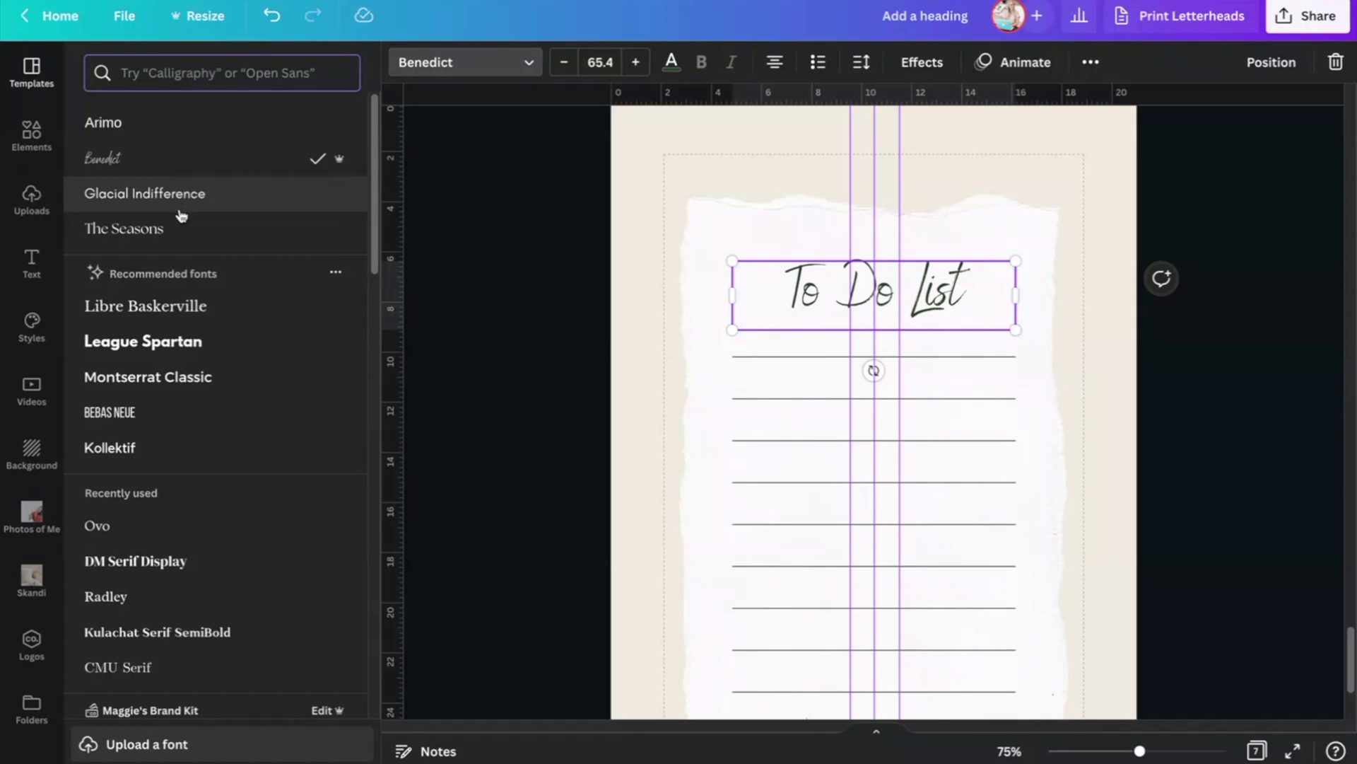
Step: Set the To Do List heading in The Seasons font, slightly smaller and in the document's brown colour
left_click(181, 224)
left_click(564, 61)
left_click(671, 62)
left_click(246, 154)
Step: Fill page 7's background with the blurred dried-flower and mirror photo from the Skandi folder
left_click(31, 579)
left_click_drag(223, 385, 707, 460)
scroll(1248, 309, "up", 7)
scroll(1248, 308, "down", 7)
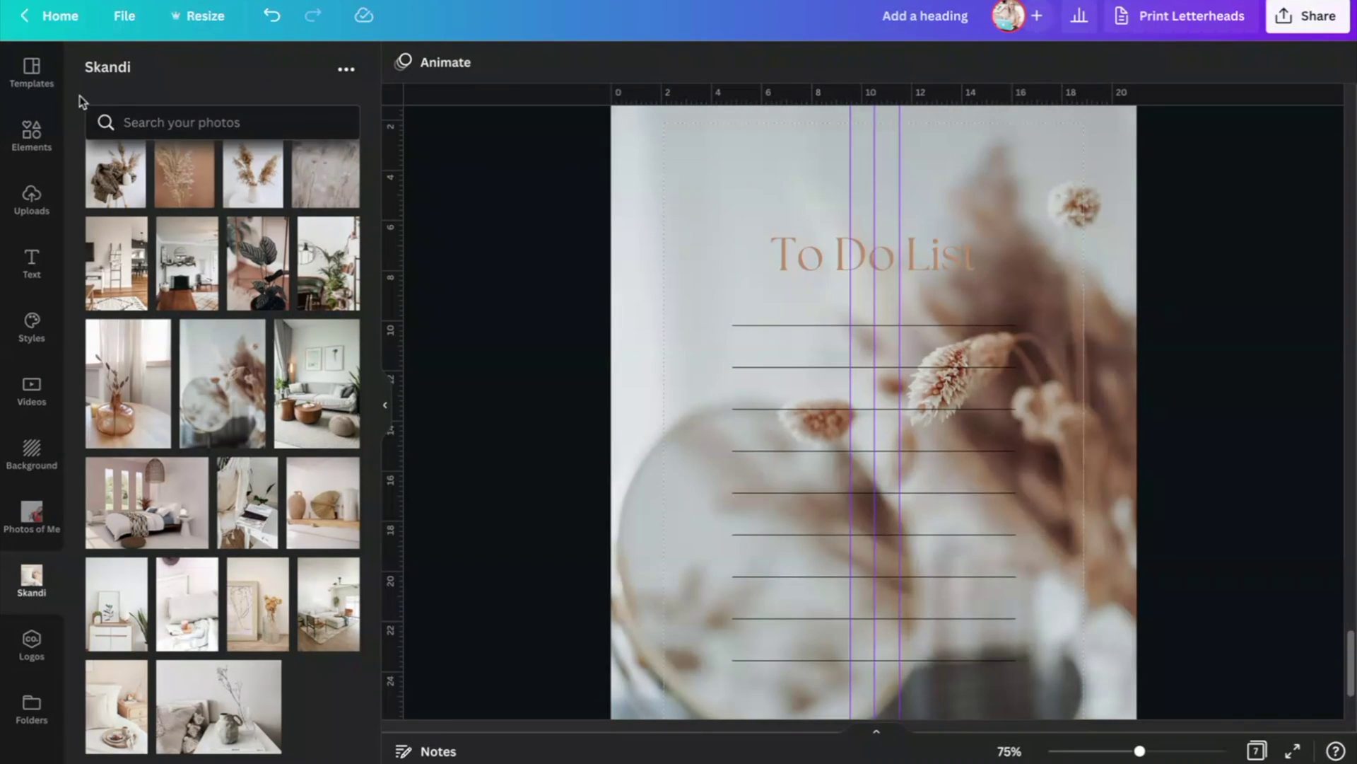
Step: Add a rectangle about 13.2 by 19 cm over the to-do list area of page 7
left_click(31, 134)
left_click_drag(113, 331, 875, 312)
left_click_drag(740, 266, 818, 406)
left_click_drag(954, 521, 1046, 679)
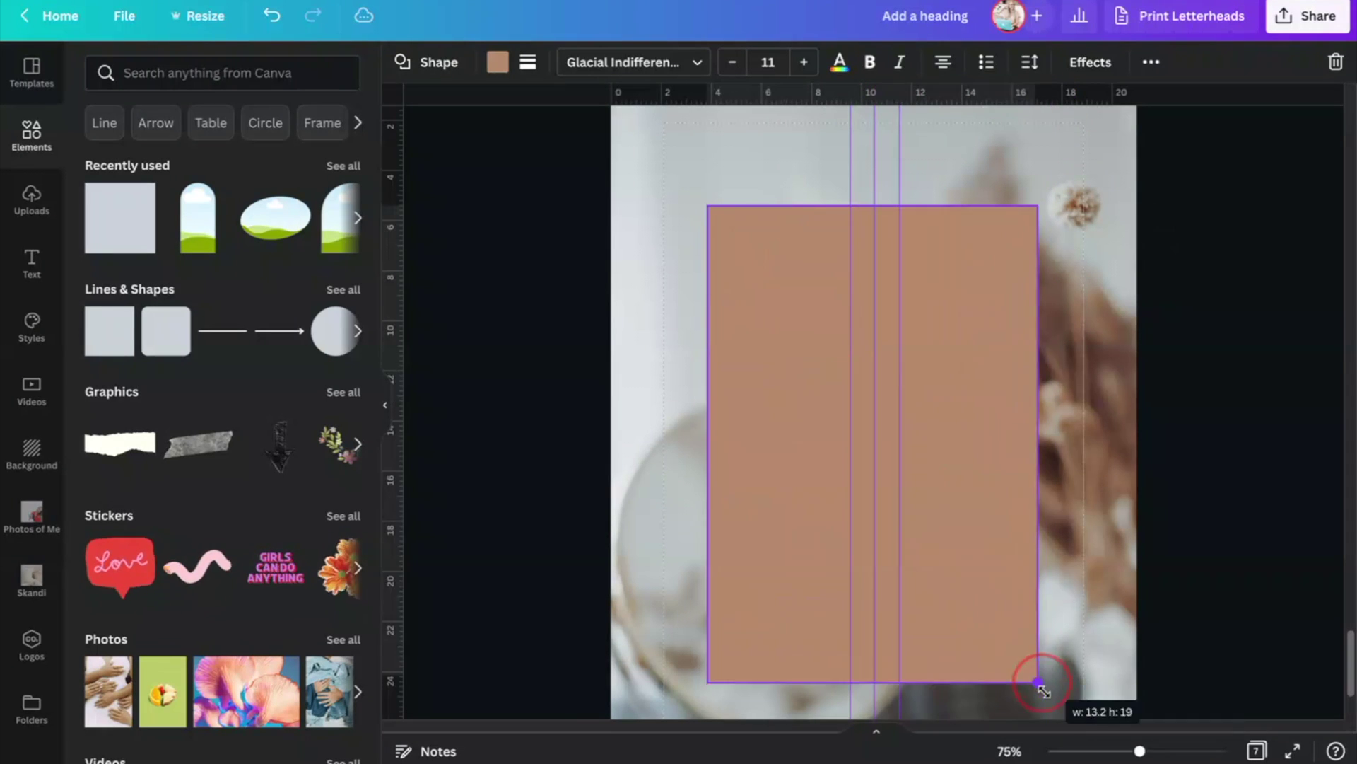
Step: Send the rectangle behind the heading and writing lines and fill it with white
left_click(1151, 62)
left_click(946, 105)
left_click(893, 158)
left_click(498, 62)
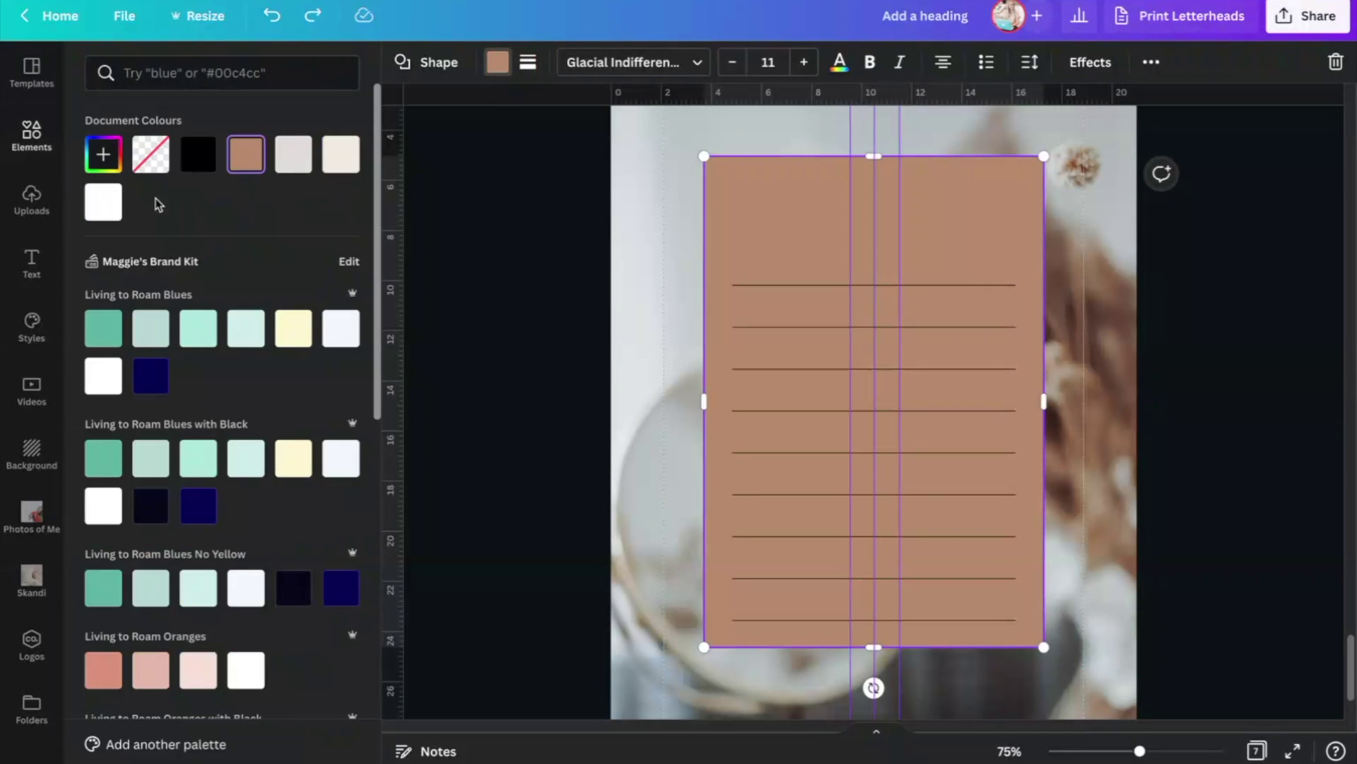
left_click(99, 200)
Step: Change the page 7 heading to "To do list" and reduce its size to 38.4
double_click(958, 228)
key("BackSpace")
type("list")
left_click(564, 61)
left_click(563, 62)
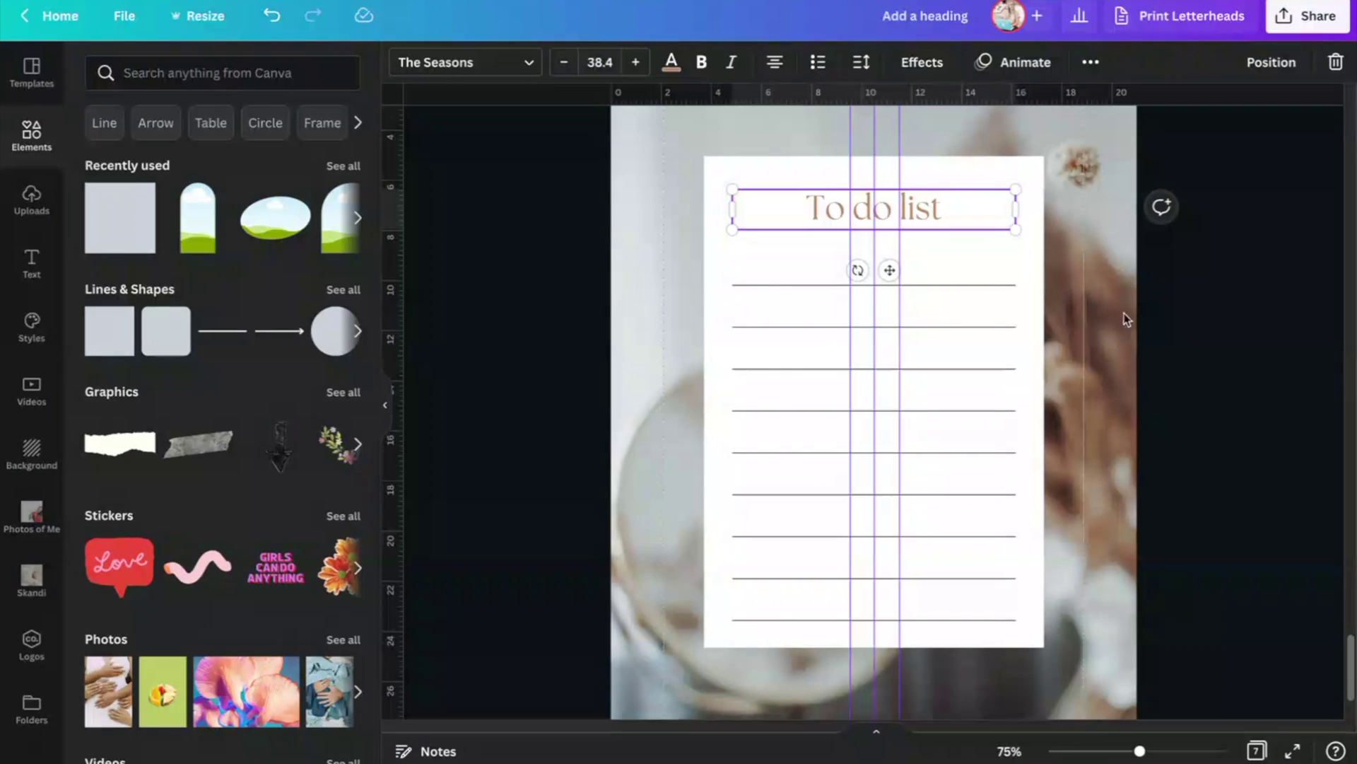
Step: Shorten the white box around the to-do list and move the writing lines up closer to the heading
left_click(970, 188)
left_click_drag(874, 157, 881, 200)
left_click(1260, 518)
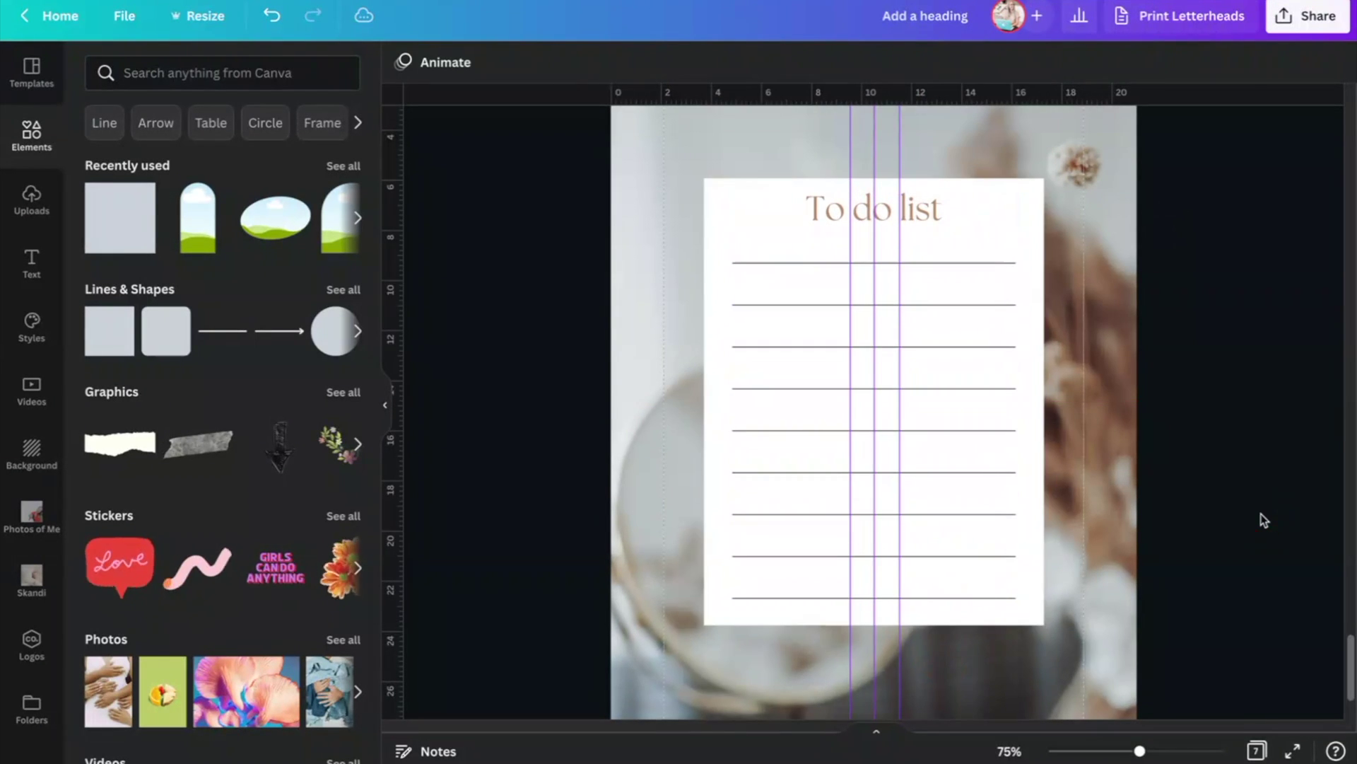
Step: Download only page 1 of the design as a PNG
left_click(1256, 751)
left_click(1313, 31)
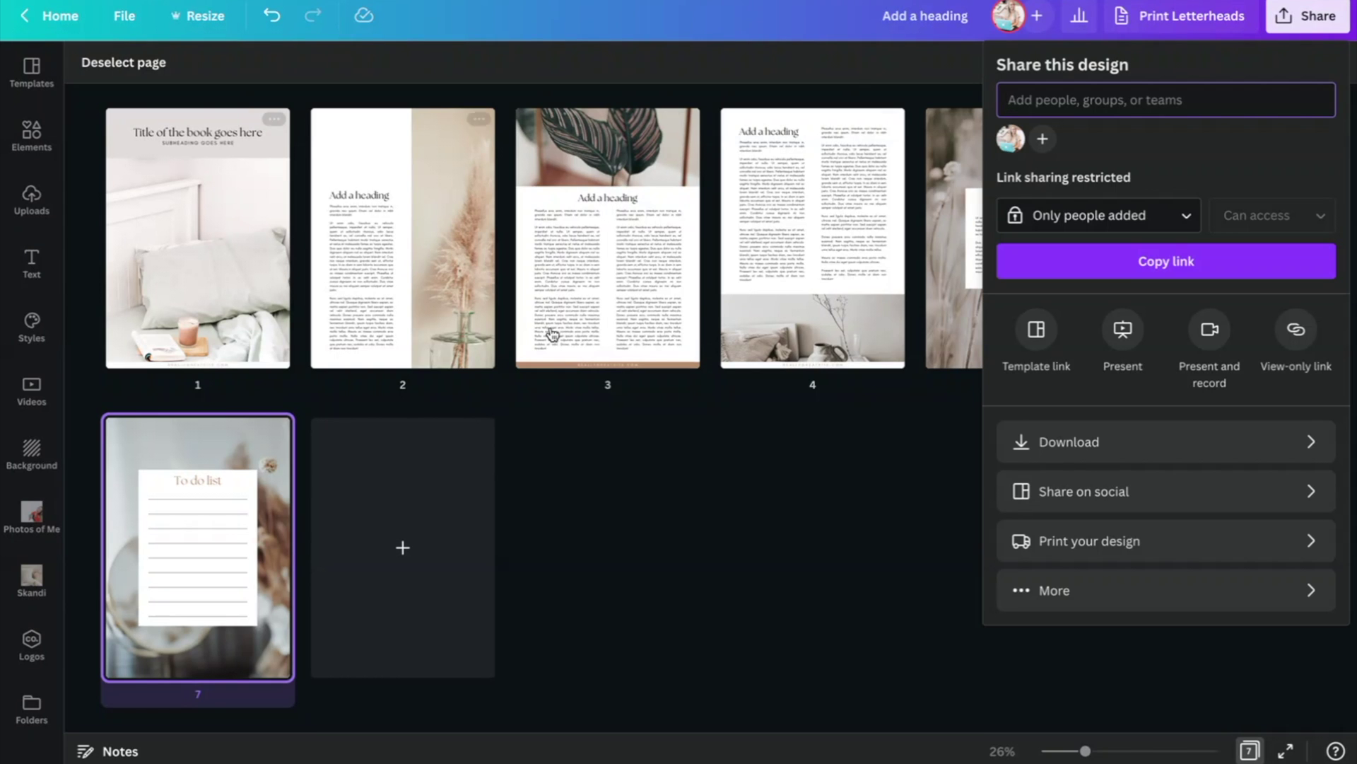
left_click(1206, 452)
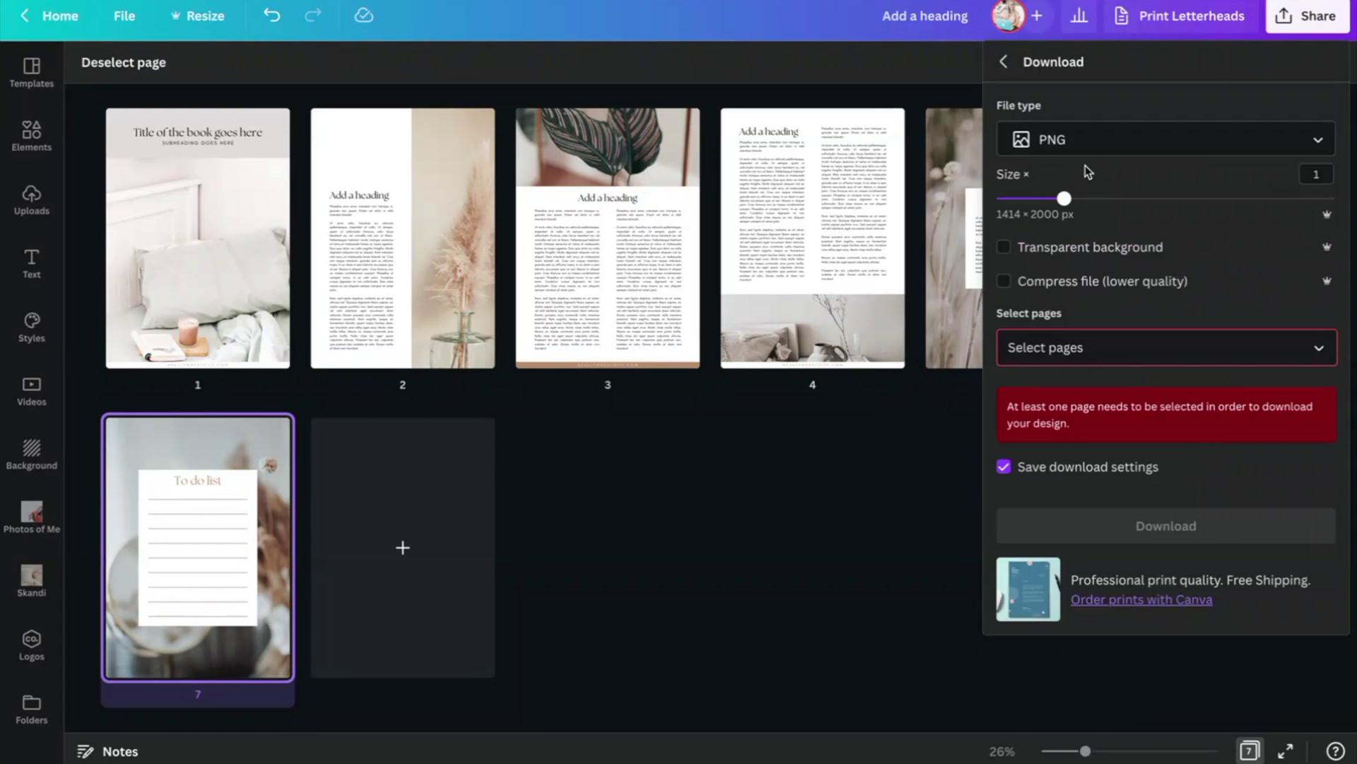
left_click(1121, 349)
left_click(1303, 496)
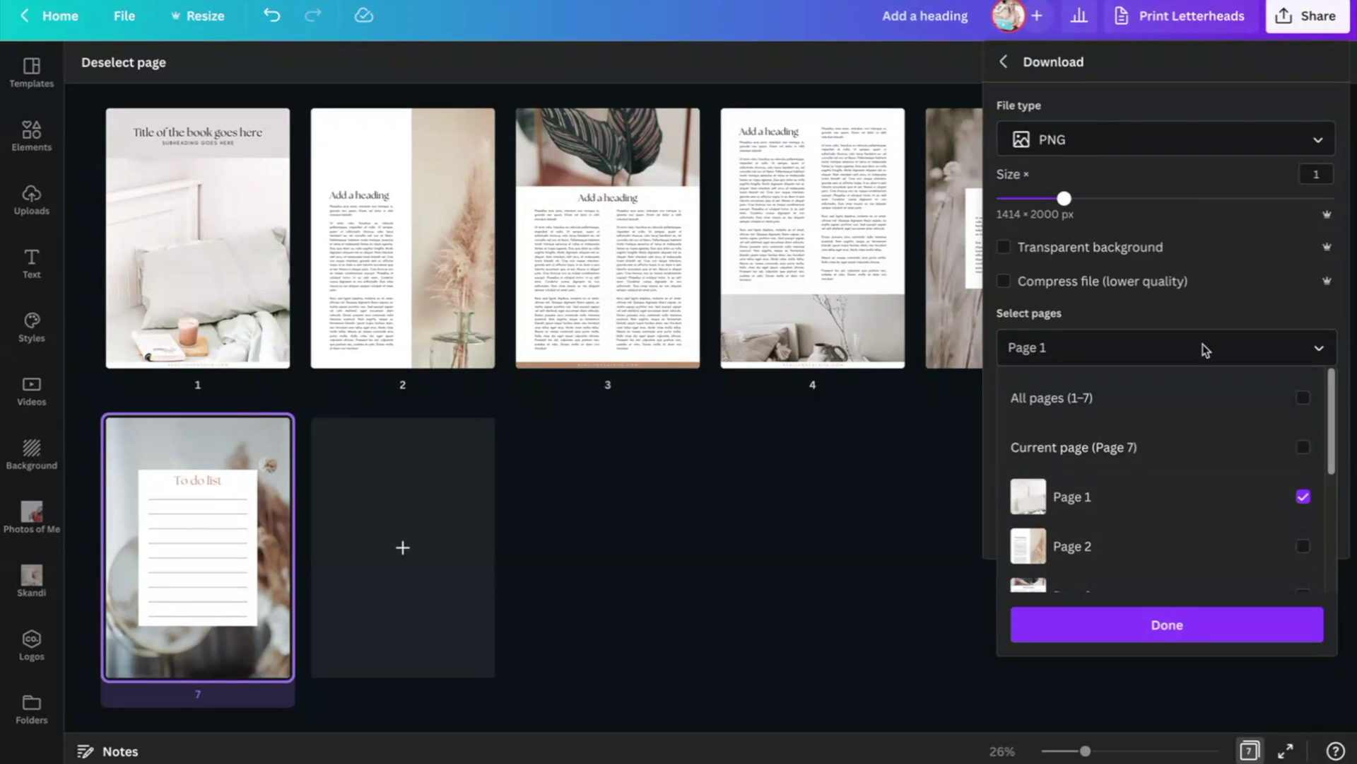
left_click(1187, 626)
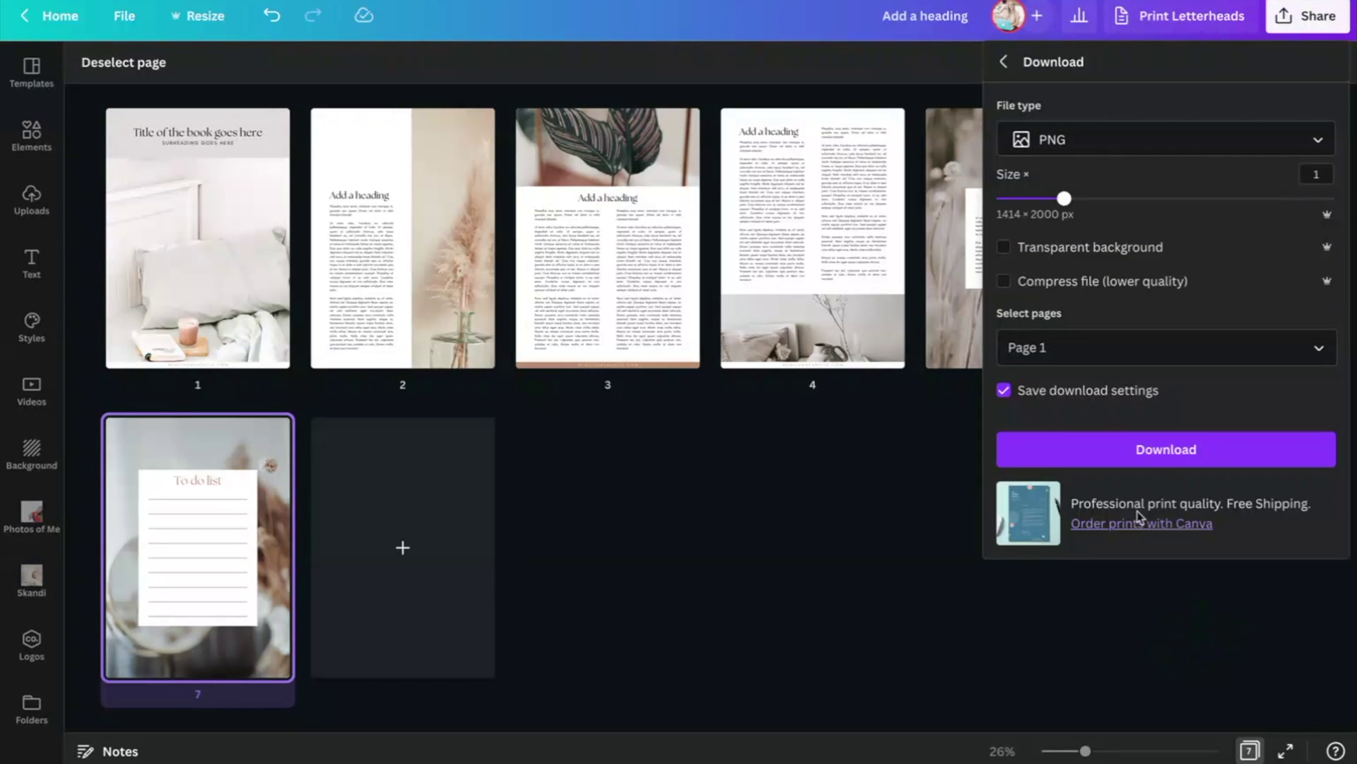
left_click(1149, 466)
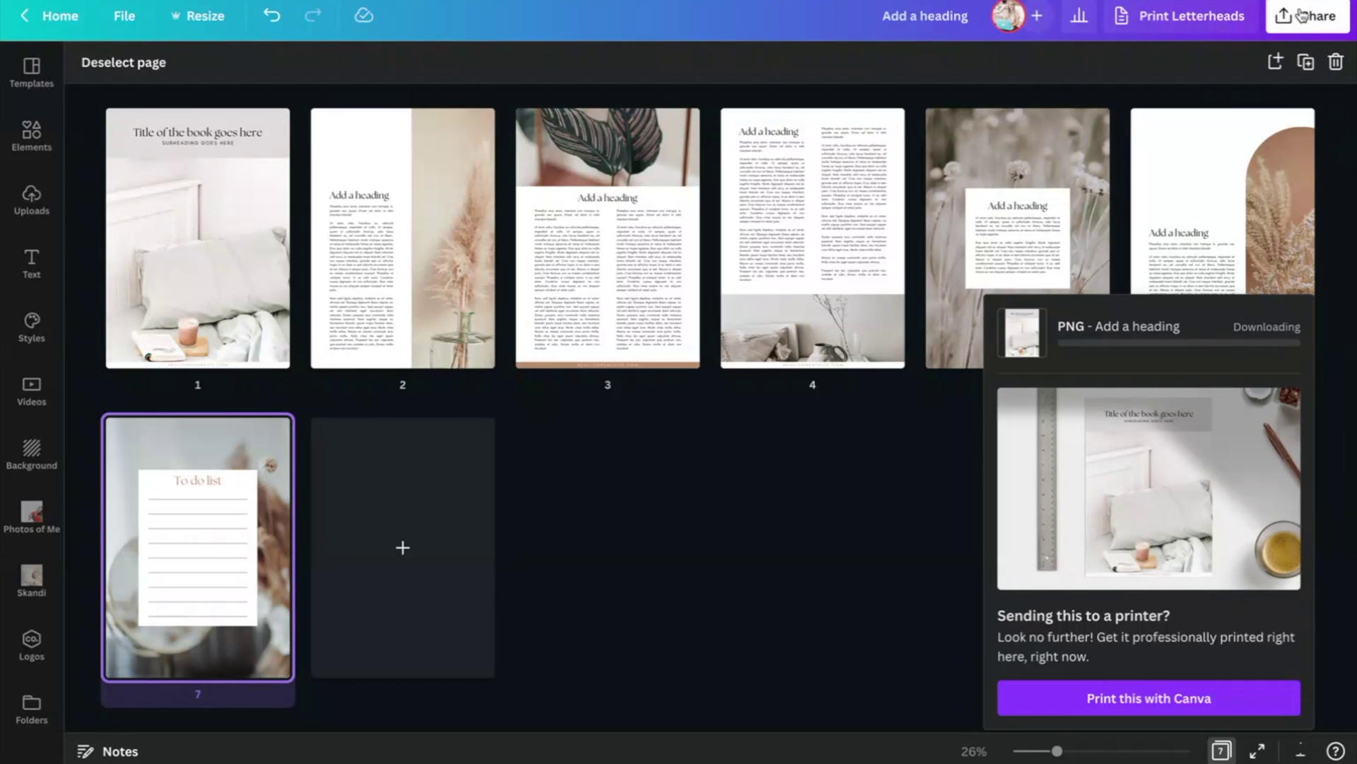
Step: Download all 7 pages of the design as a PDF Standard file
left_click(1308, 28)
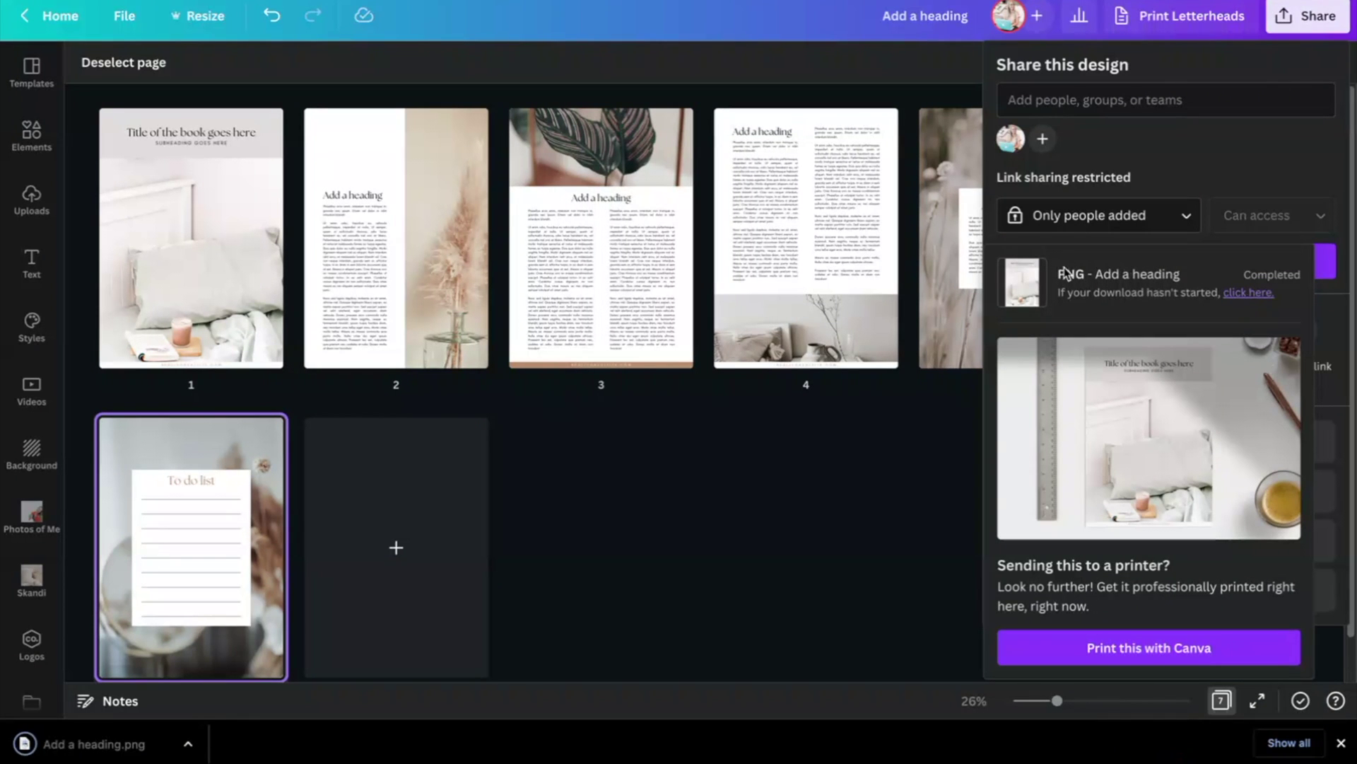
left_click(1033, 284)
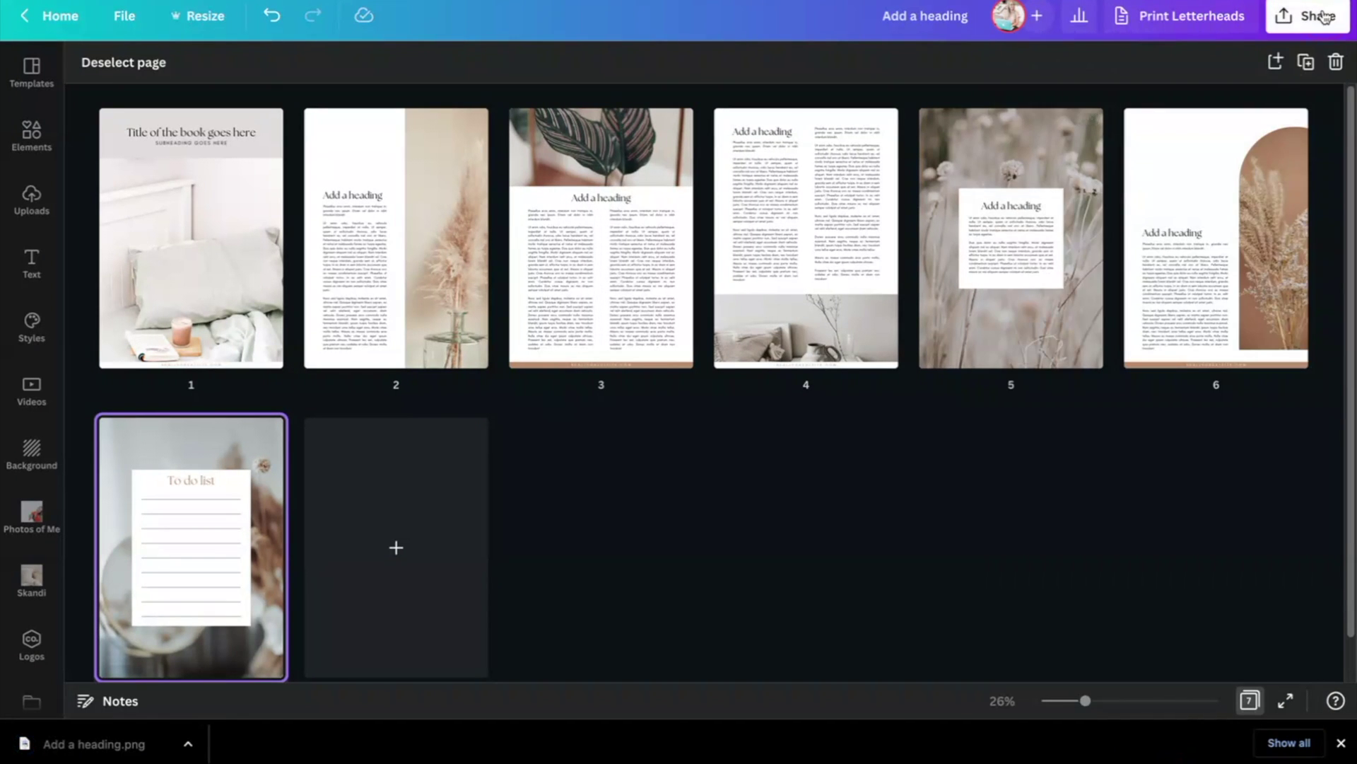
left_click(1324, 15)
left_click(1097, 443)
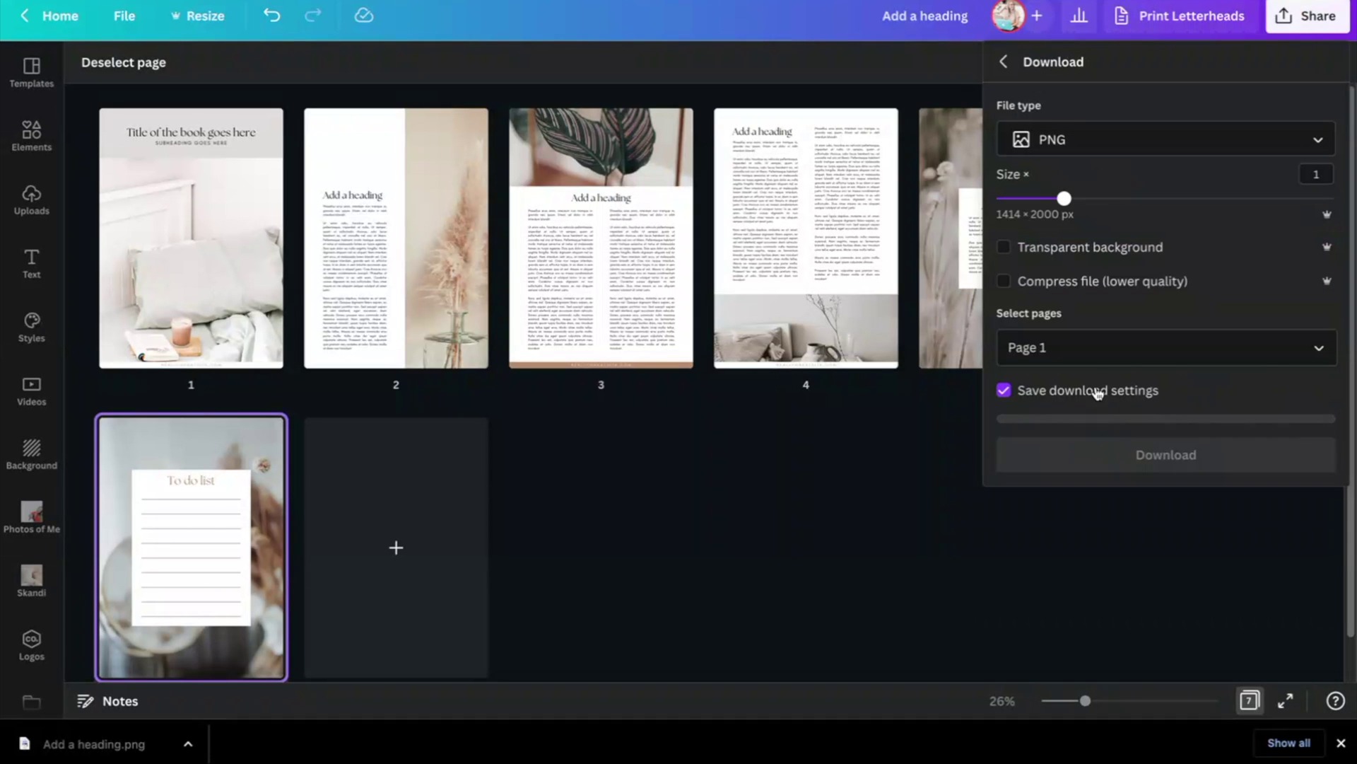
left_click(1106, 142)
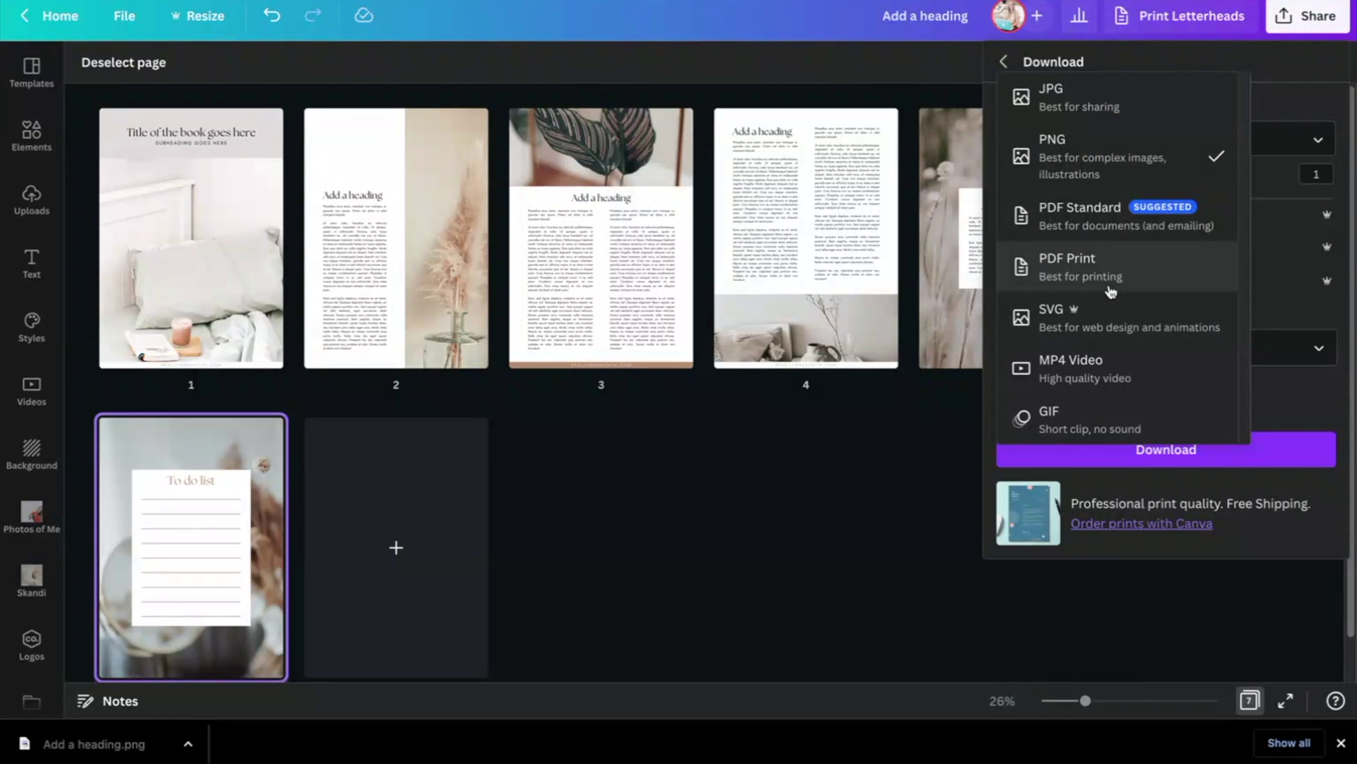
left_click(1077, 226)
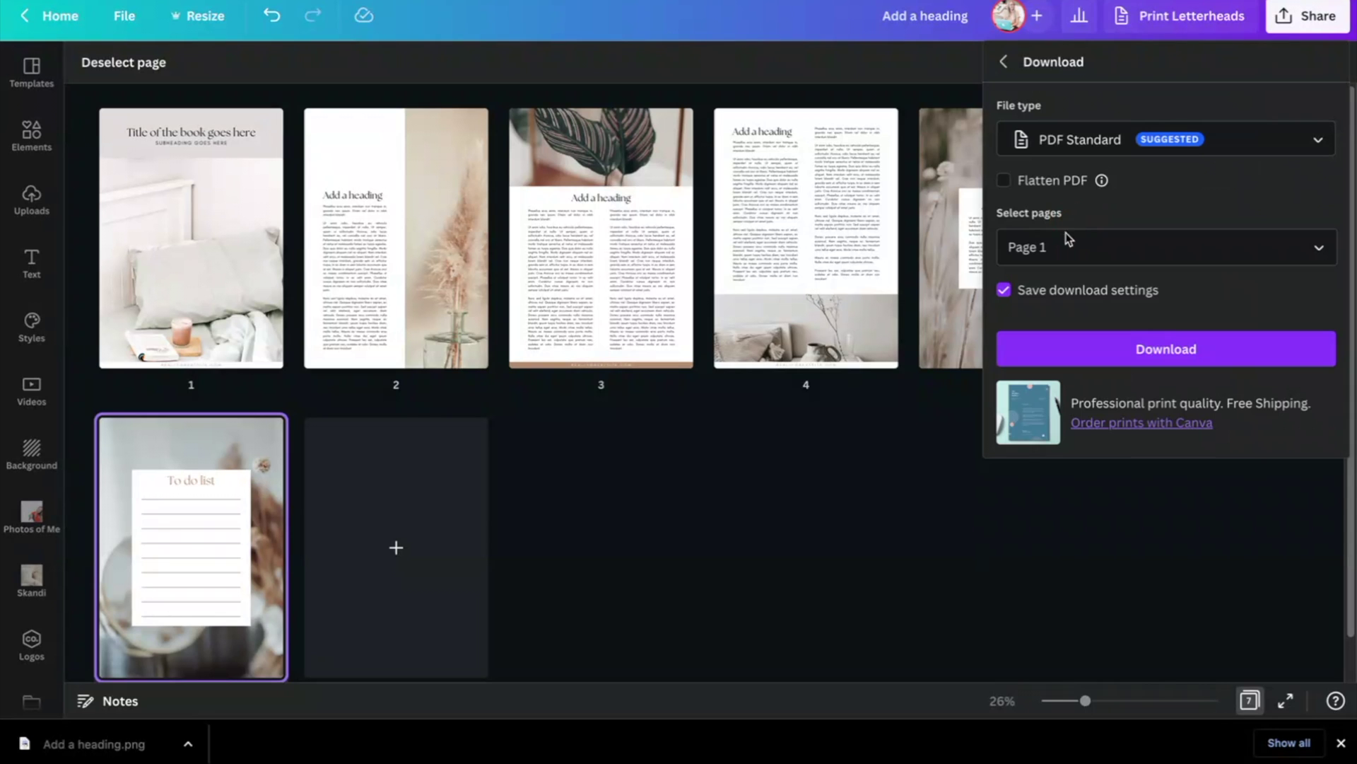
left_click(1064, 245)
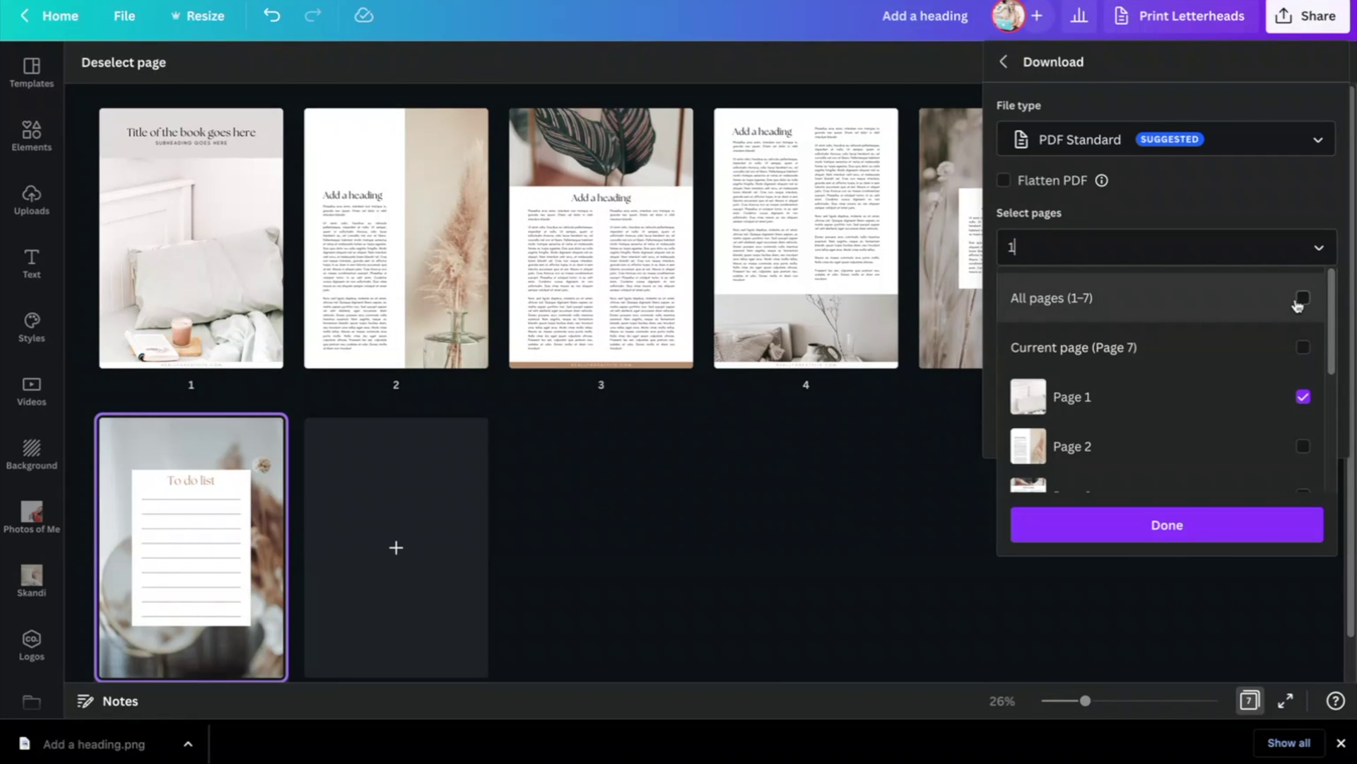
left_click(1130, 525)
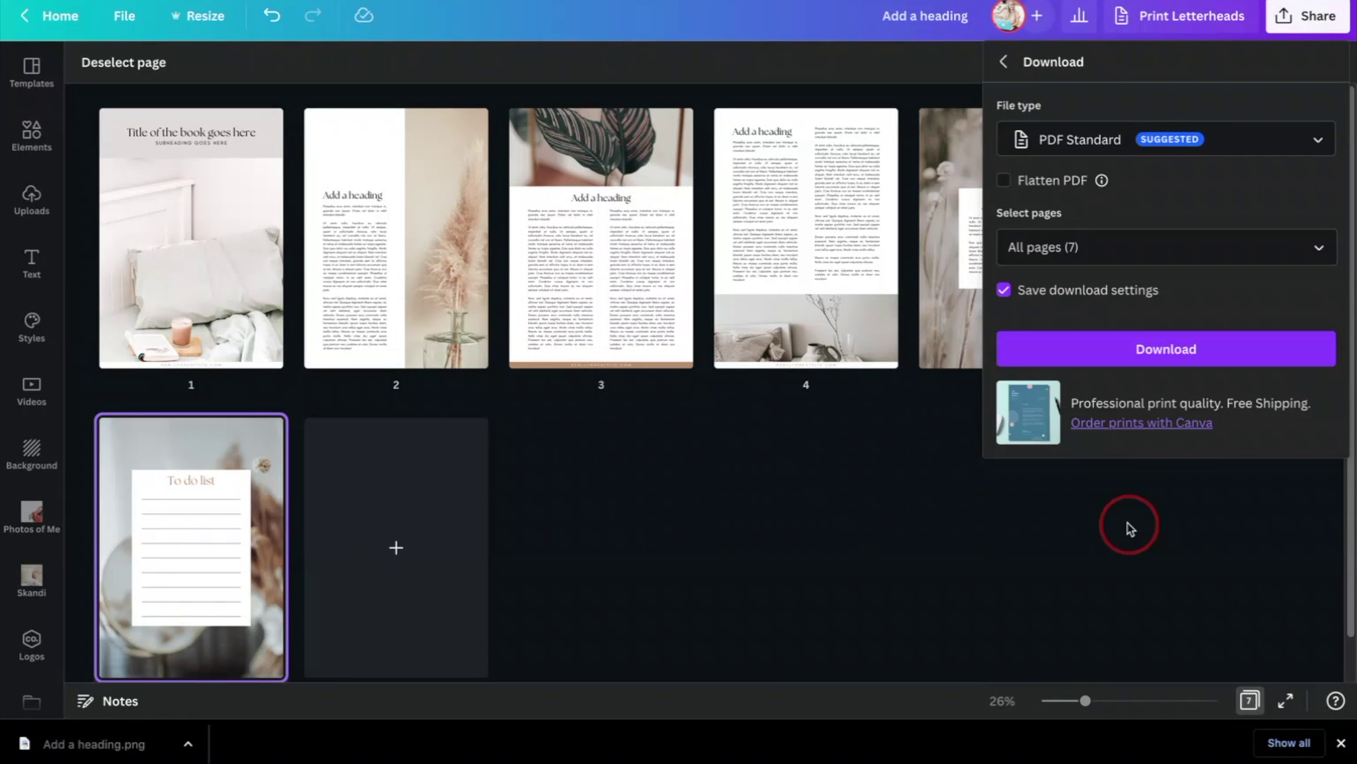
left_click(1122, 350)
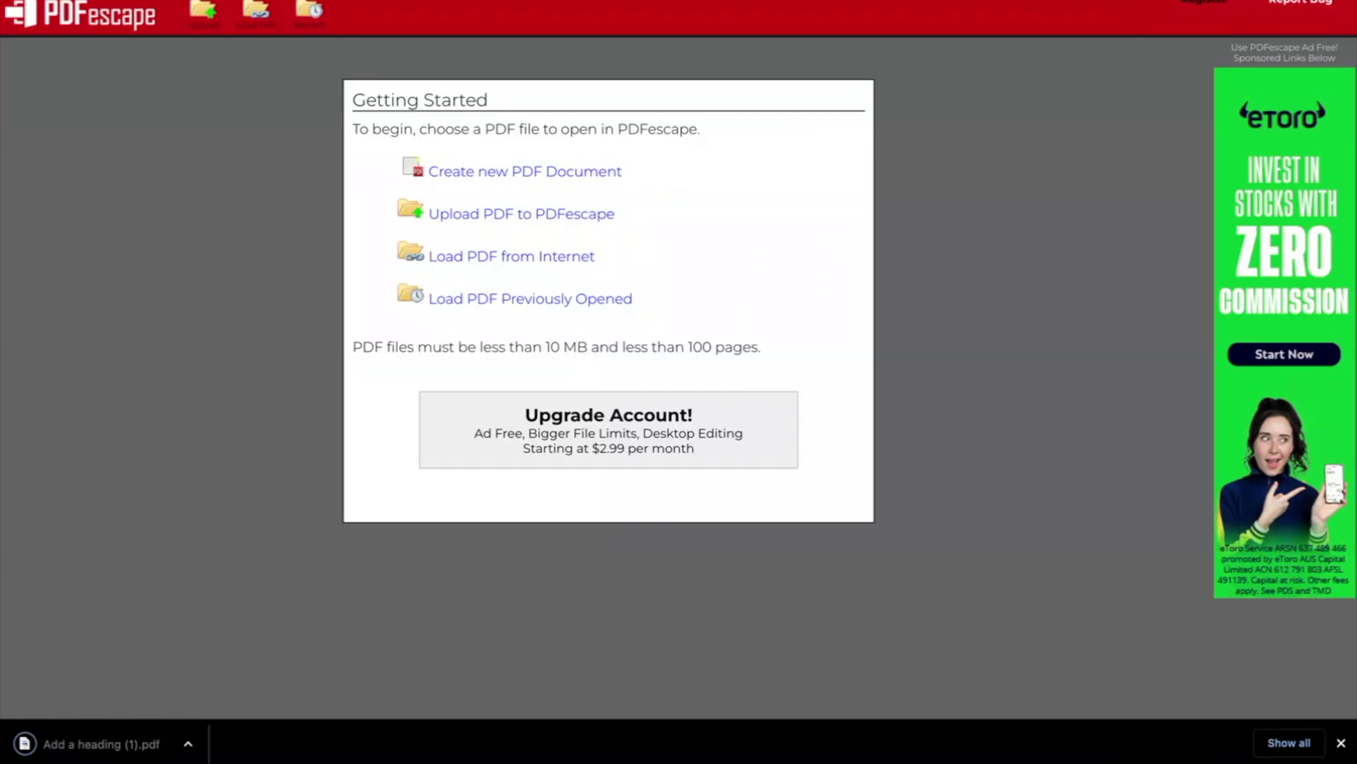
Step: Switch to PDFescape, upload the downloaded "Add a heading (1).pdf" and go to the to-do list on page 7
left_click(470, 221)
left_click_drag(139, 744, 732, 311)
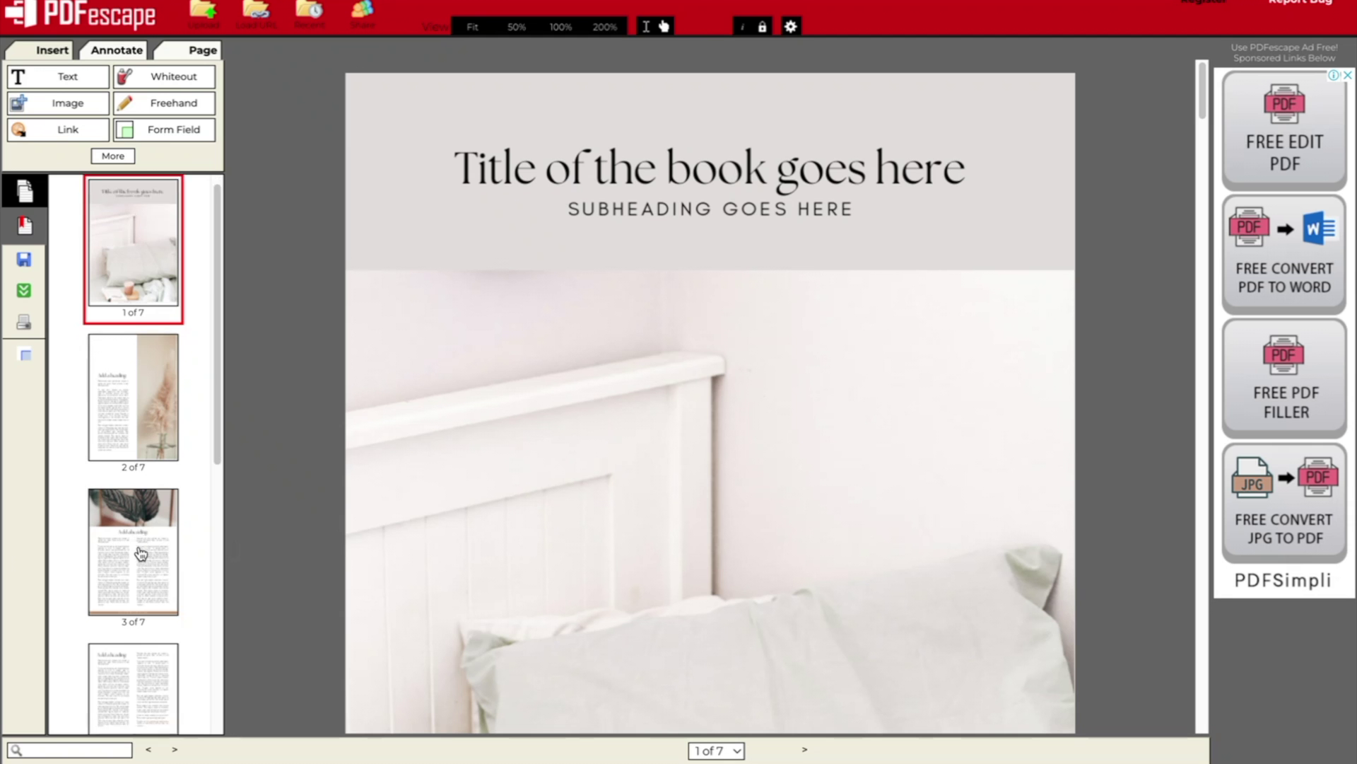
scroll(142, 554, "down", 5)
left_click(136, 694)
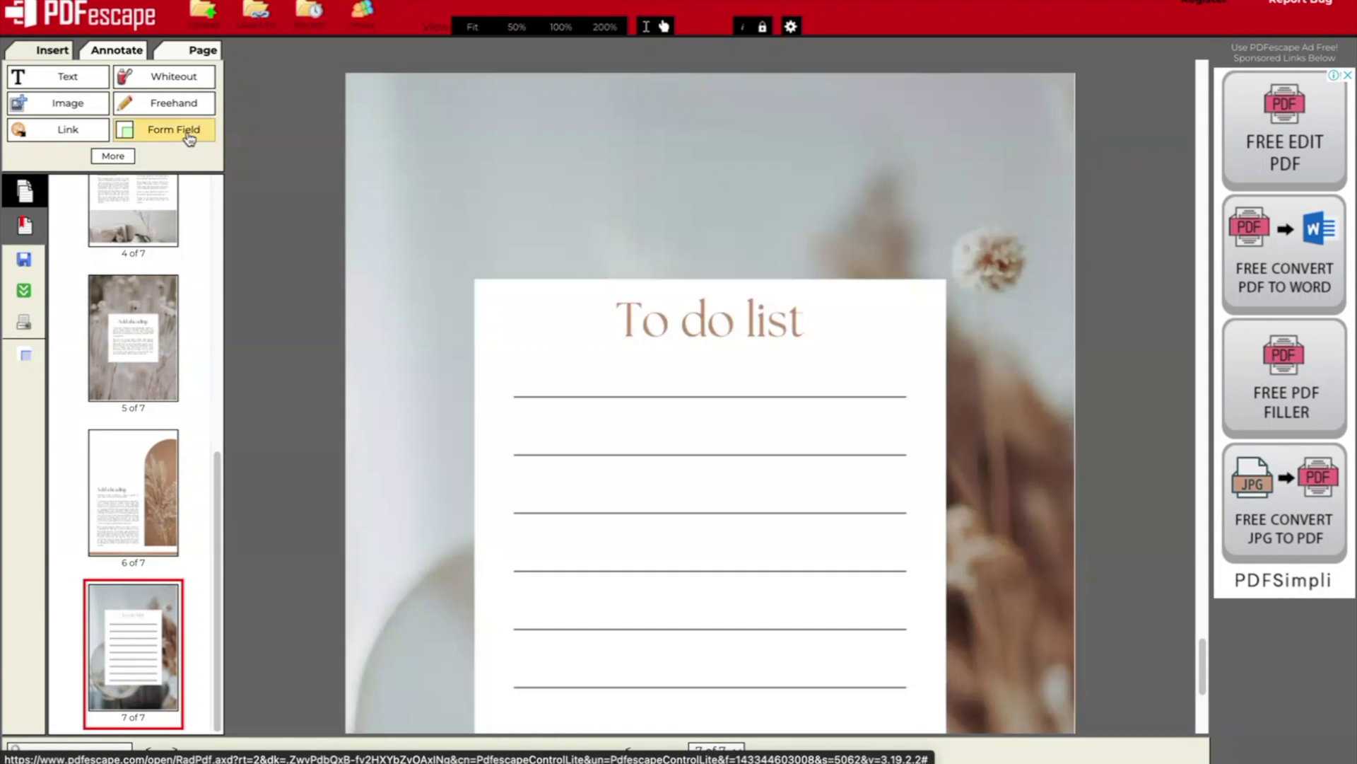
Step: Add text form fields above the first four writing lines of the to-do list, each about as wide as its line
left_click(188, 137)
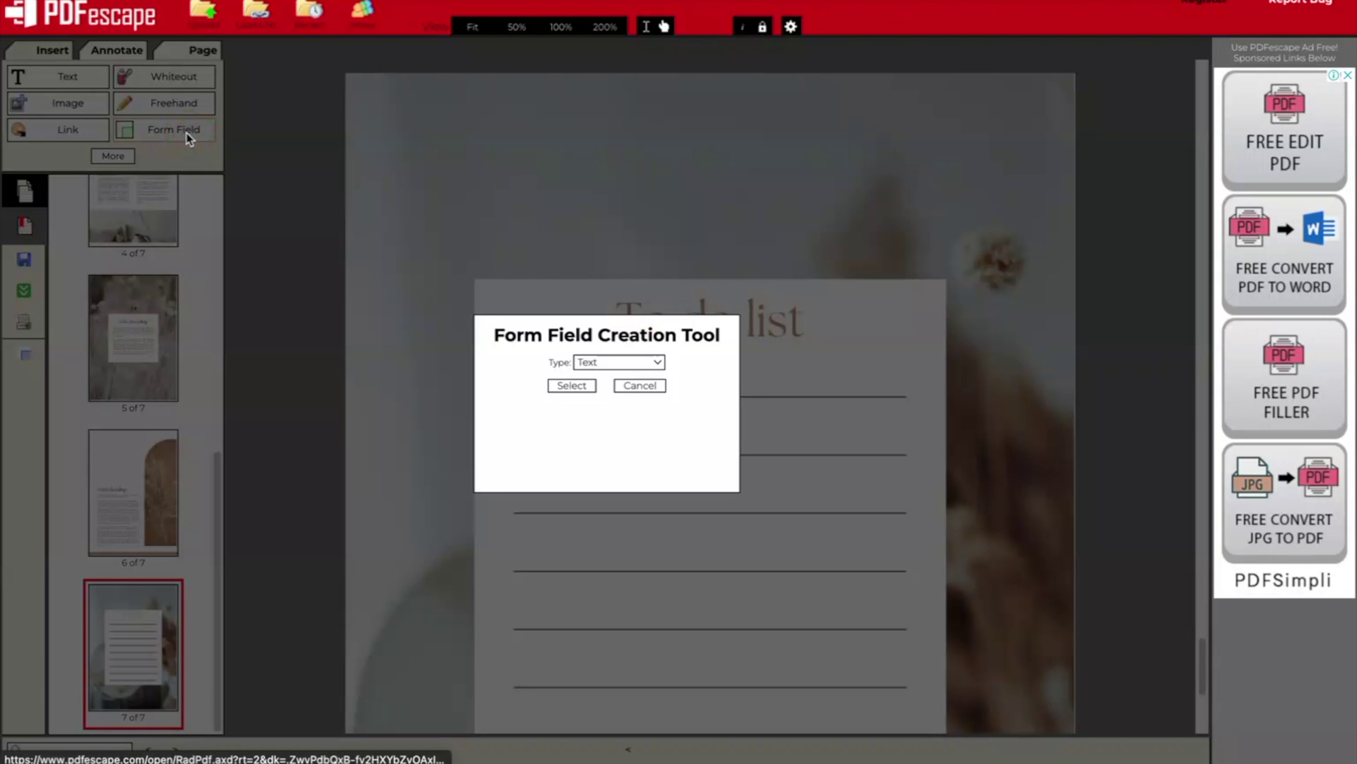
left_click(572, 386)
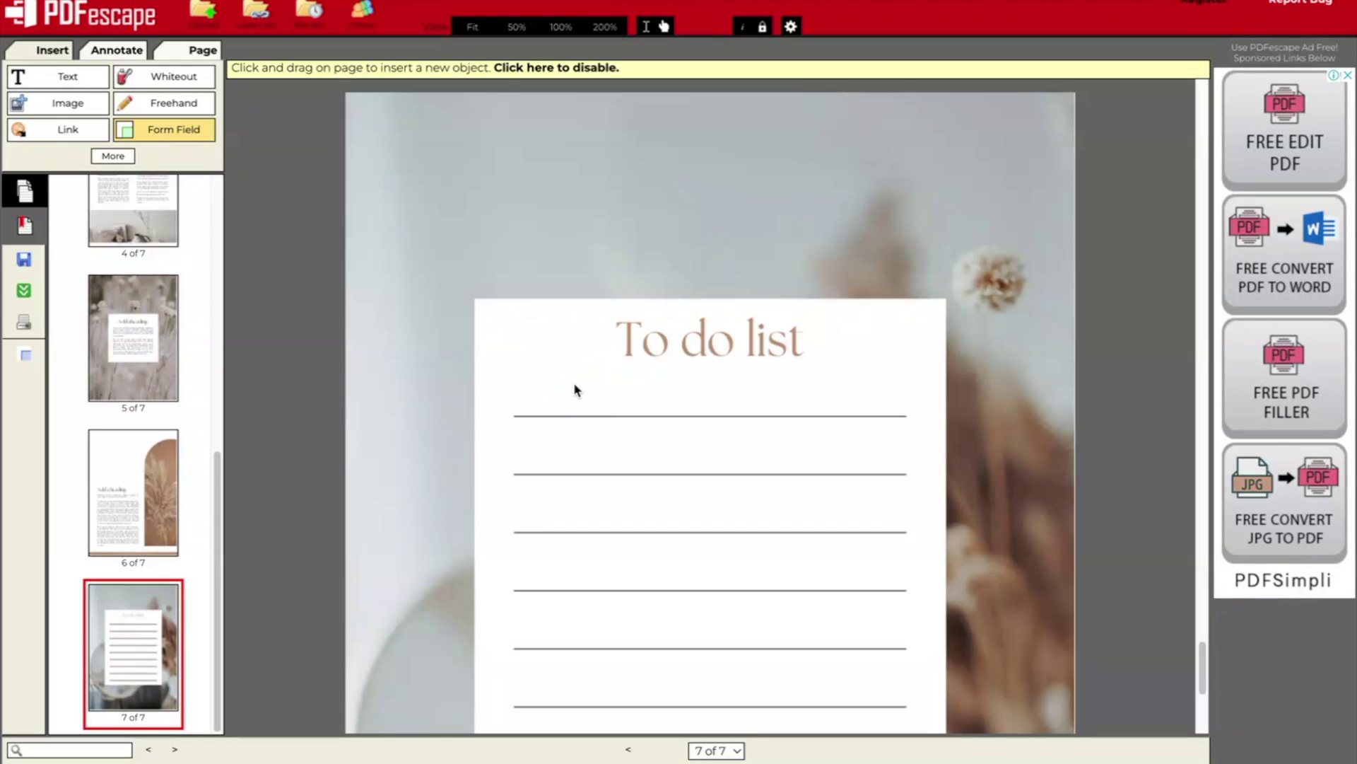
left_click_drag(520, 377, 905, 414)
left_click_drag(515, 438, 904, 473)
left_click_drag(514, 499, 906, 530)
left_click_drag(514, 558, 911, 593)
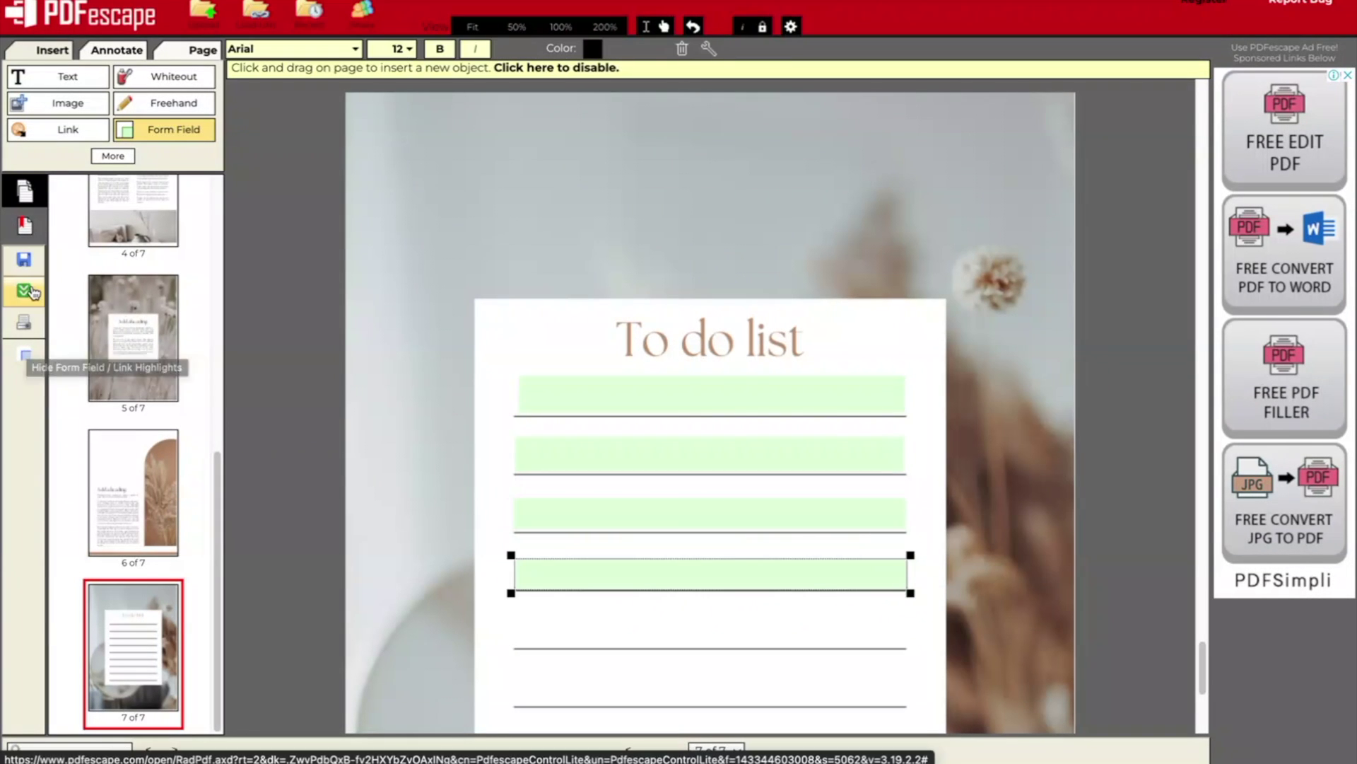
Step: Save and download the fillable PDF, and check the form fields on page 7 of the downloaded file
left_click(23, 296)
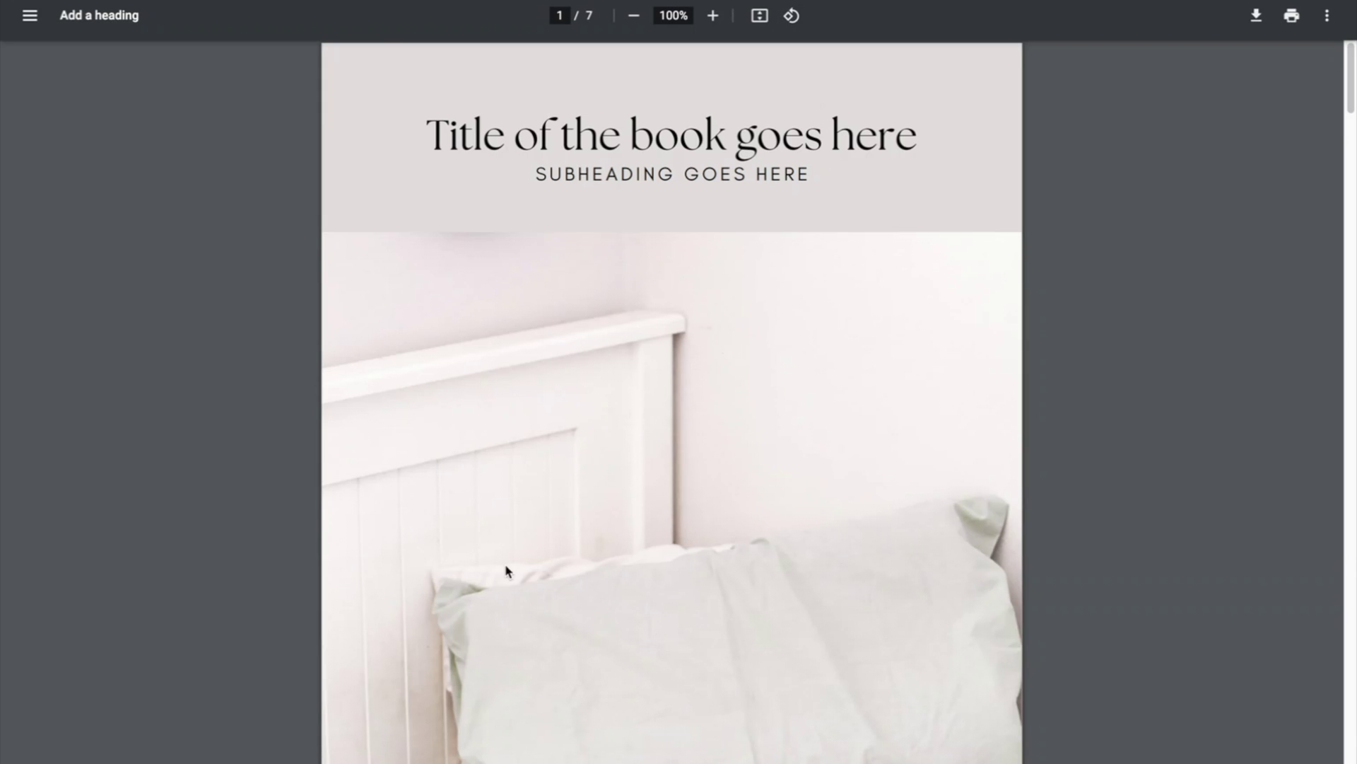
scroll(507, 569, "down", 20)
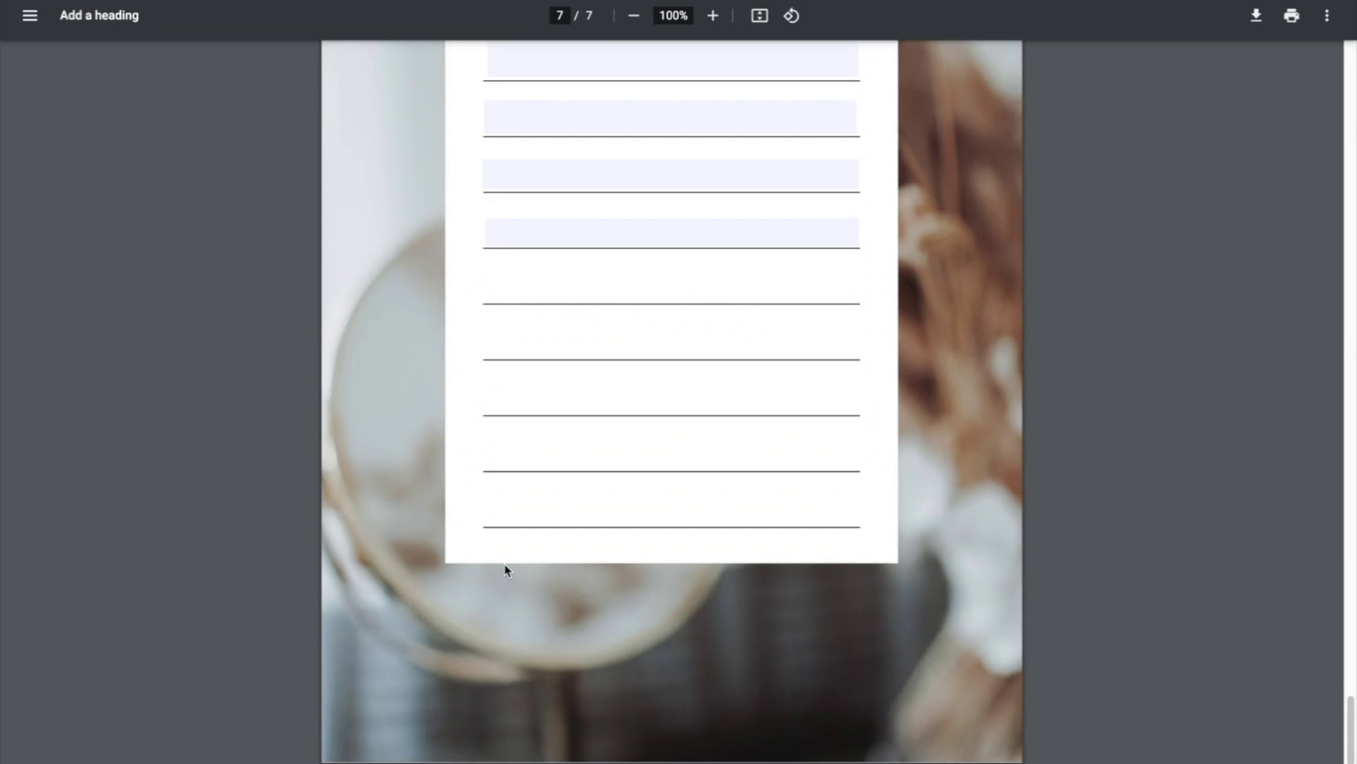
scroll(506, 570, "up", 3)
left_click(542, 242)
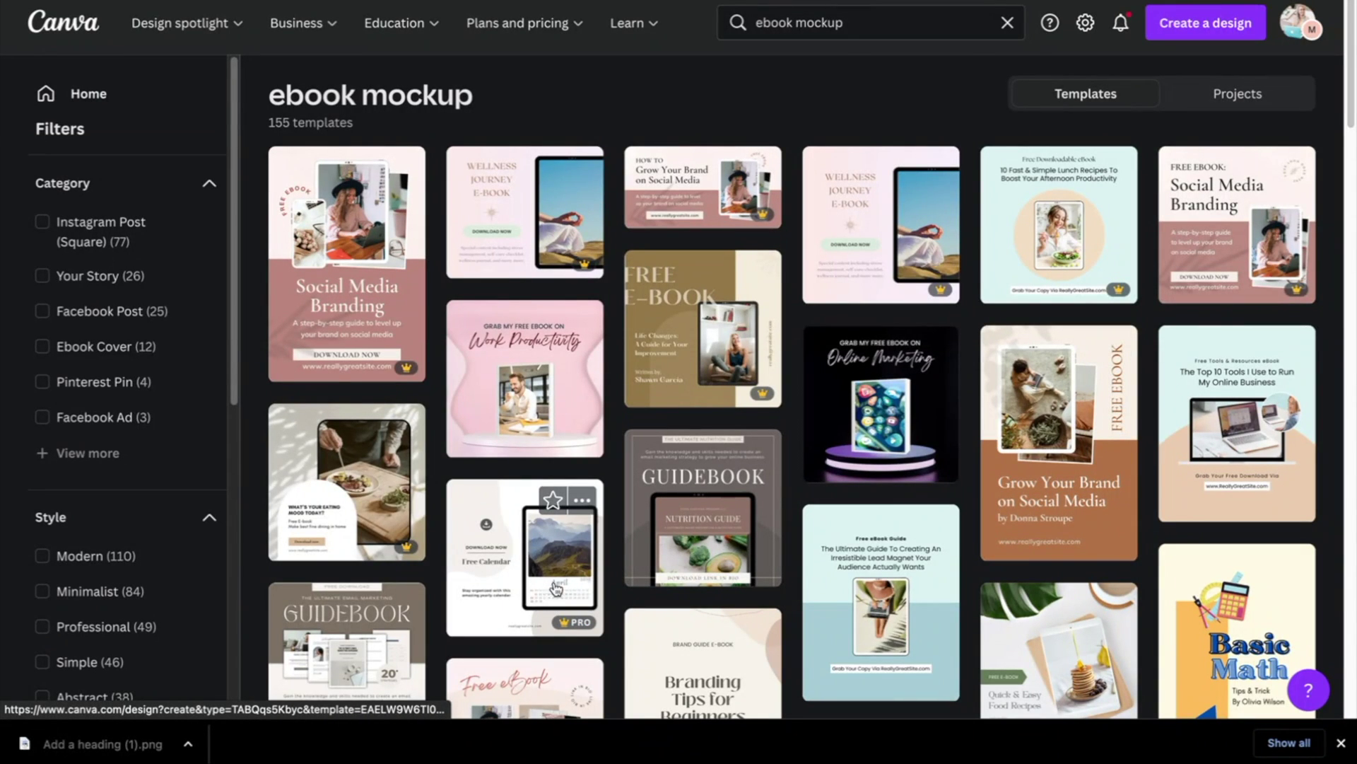
Step: Switch to Canva, open the "Free Calendar" tablet mockup template and fill the tablet screen with the uploaded "Add a heading (1).png" cover
left_click(529, 593)
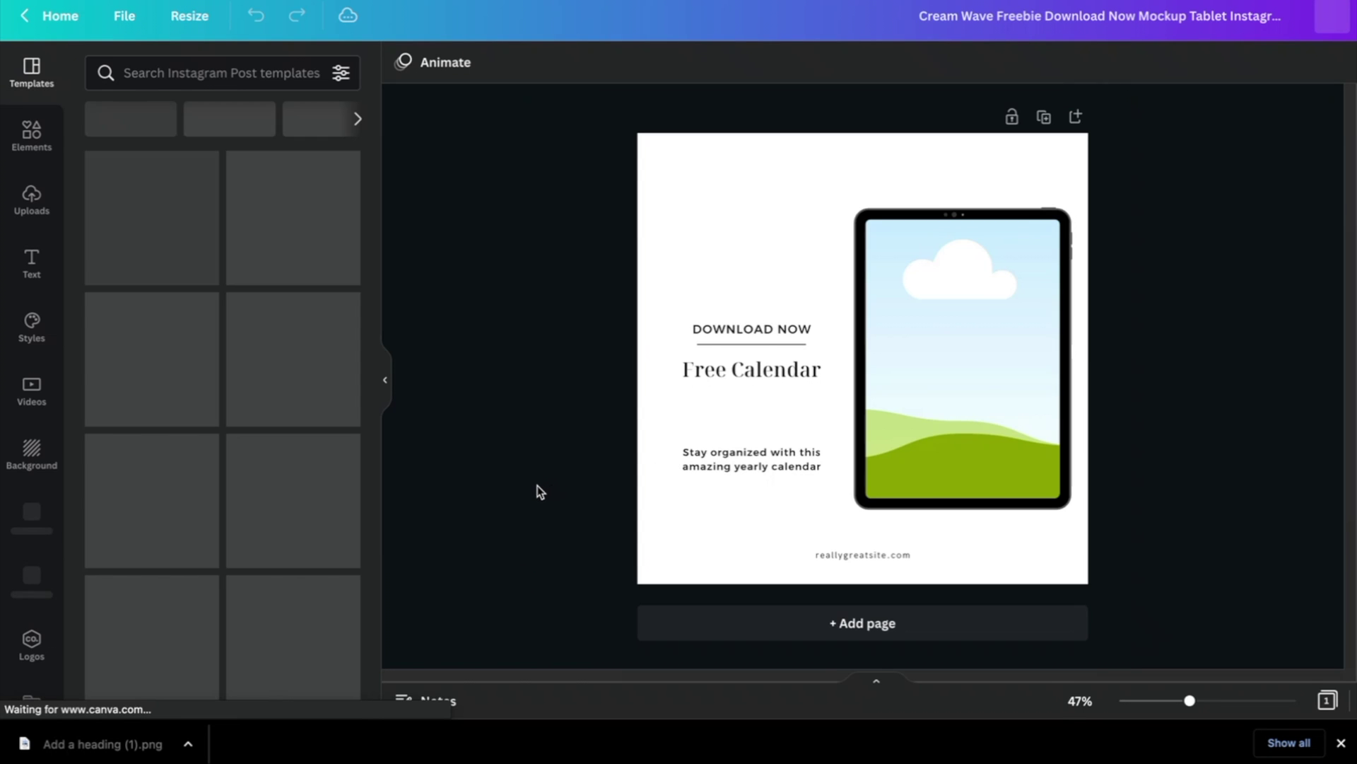
left_click_drag(145, 741, 216, 375)
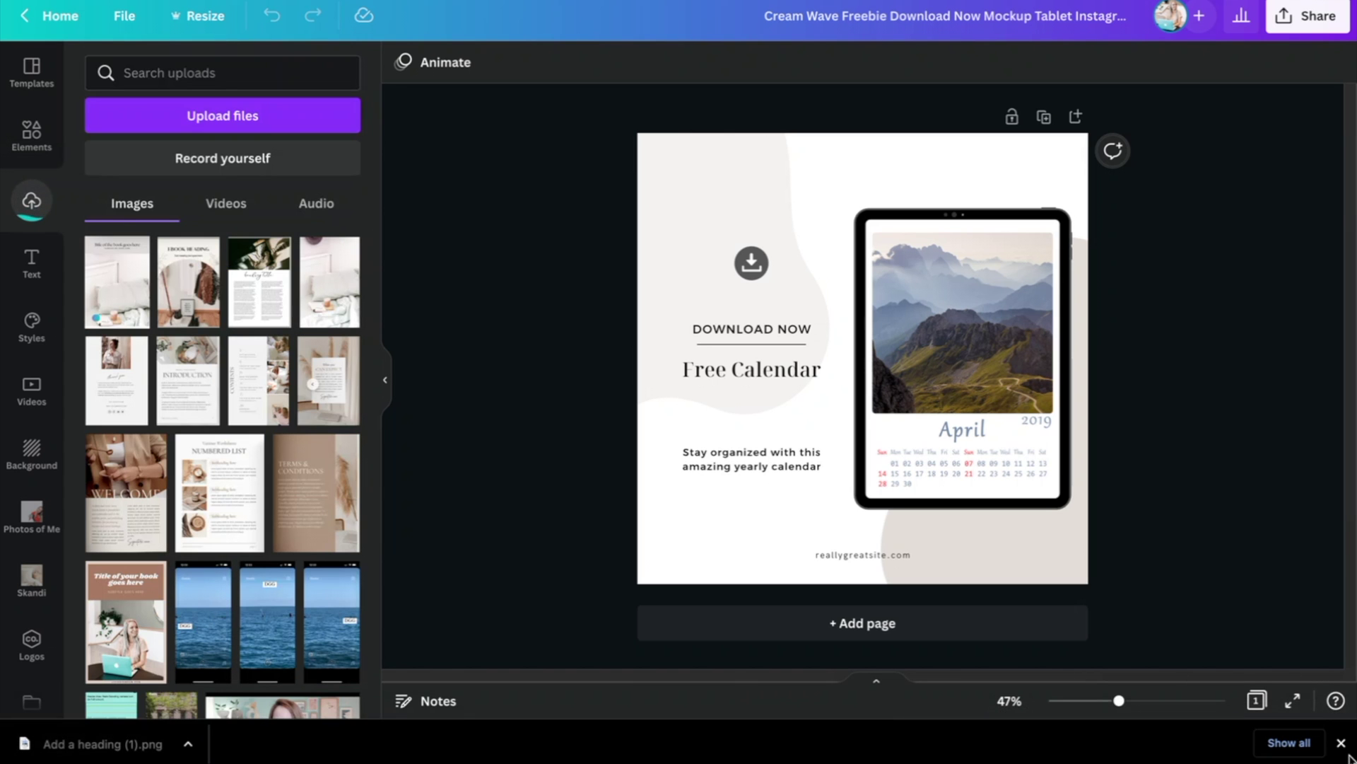
left_click(1341, 744)
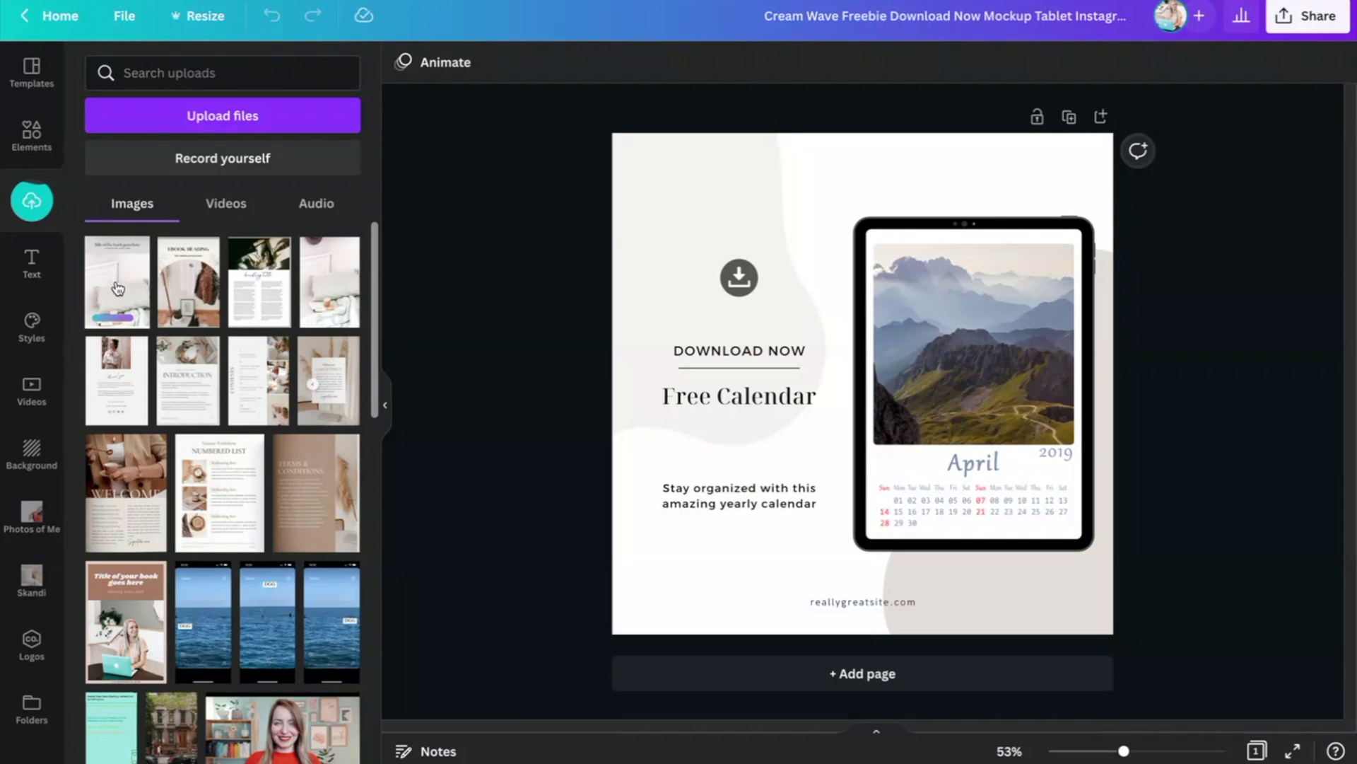
left_click_drag(117, 286, 935, 300)
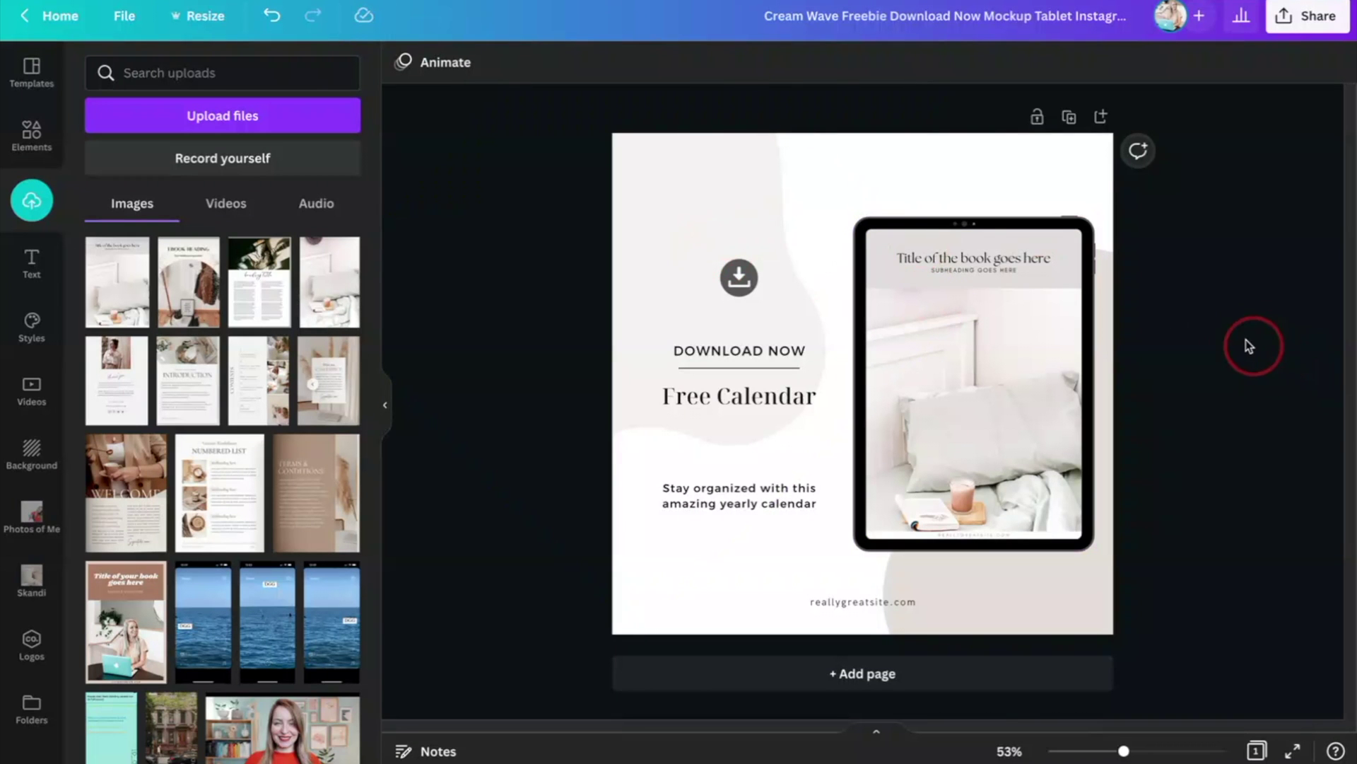
left_click(1169, 327)
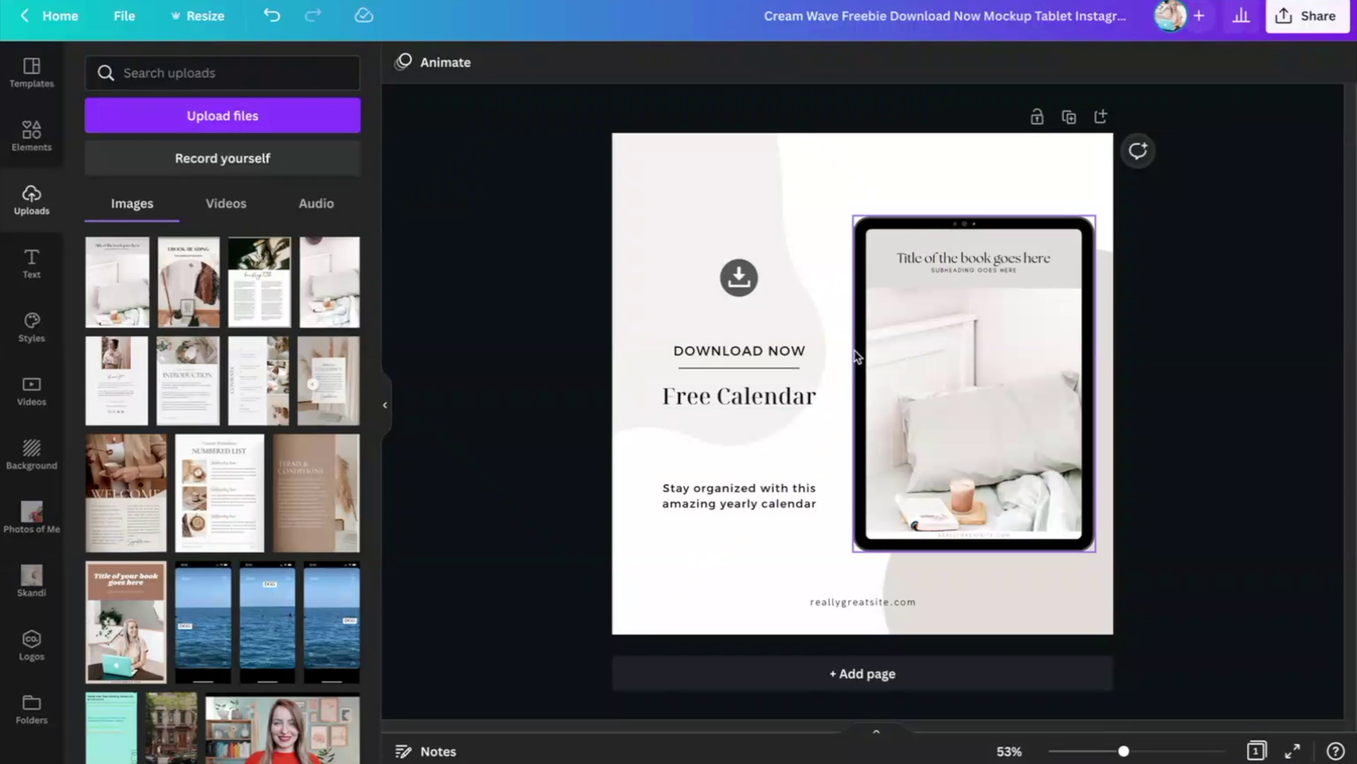
Step: Delete the tablet mockup and place the uploaded book cover image in its spot beside the "Free Calendar" text
left_click(1021, 353)
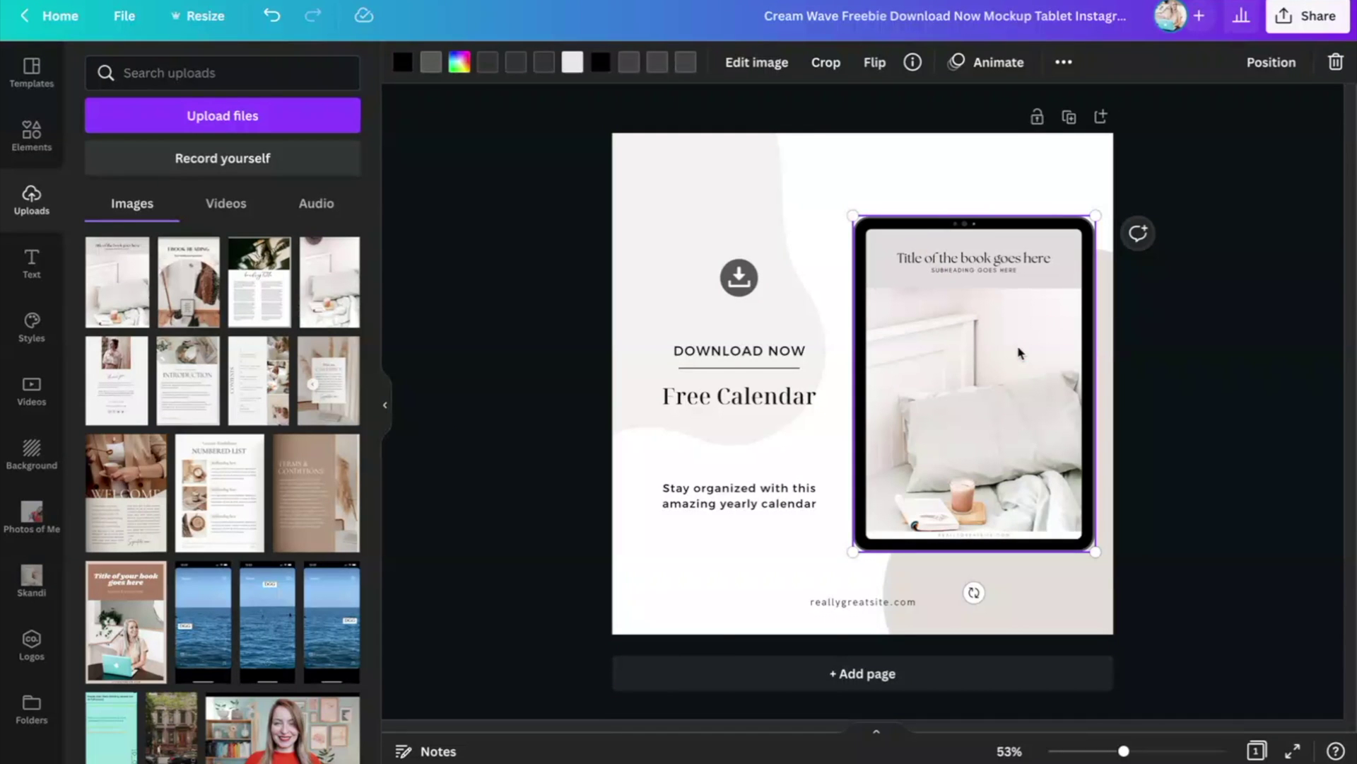
key("Delete")
key("Delete")
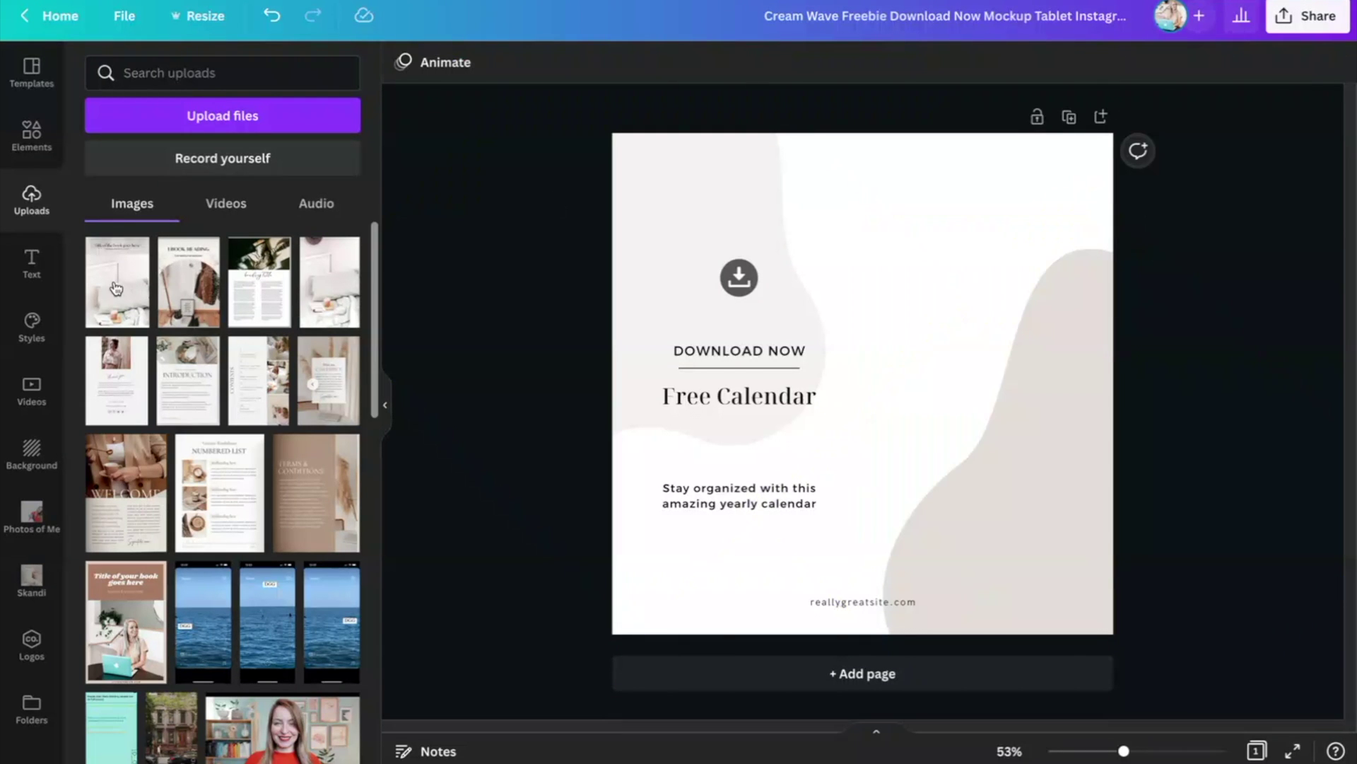
left_click(116, 288)
left_click_drag(908, 279, 1022, 265)
Step: Turn the cover image into a 3D book with the Smartmockups "Book 6" mockup
left_click(428, 65)
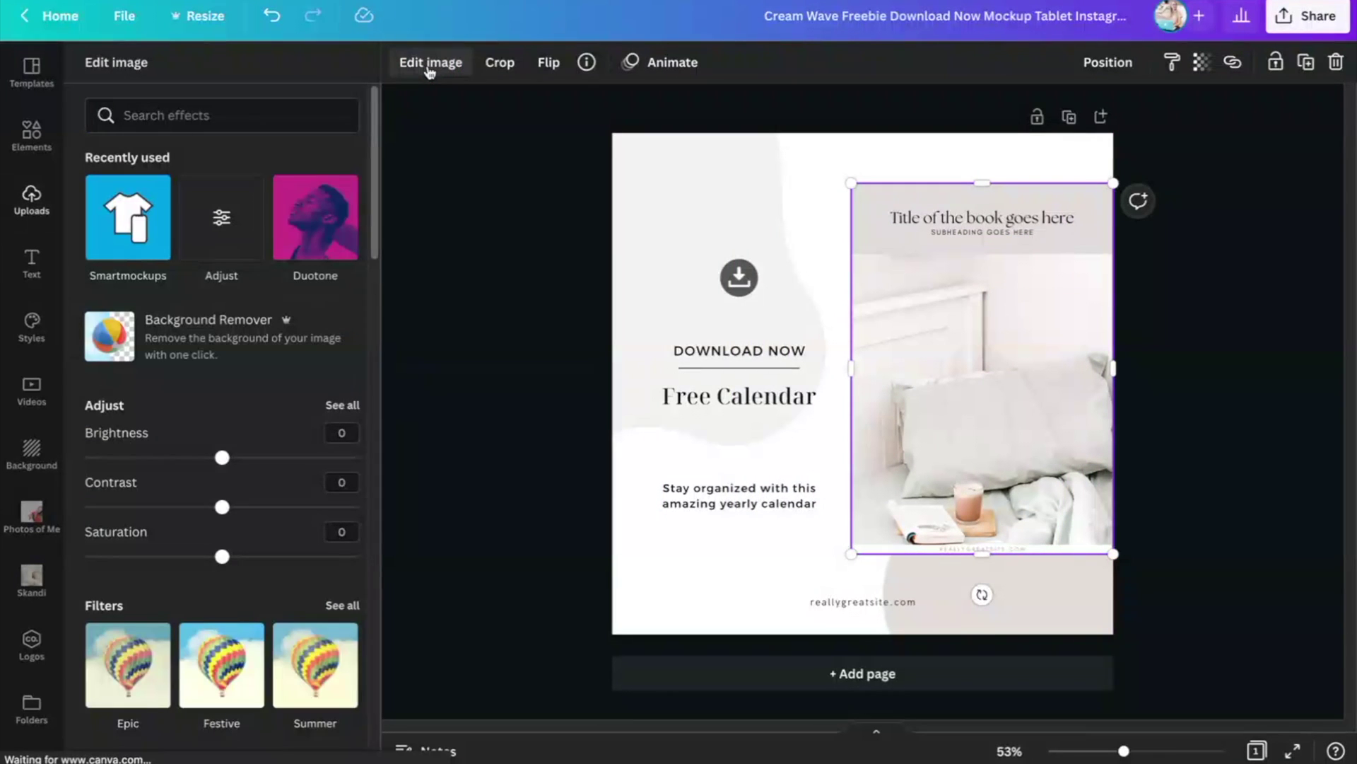
left_click(113, 219)
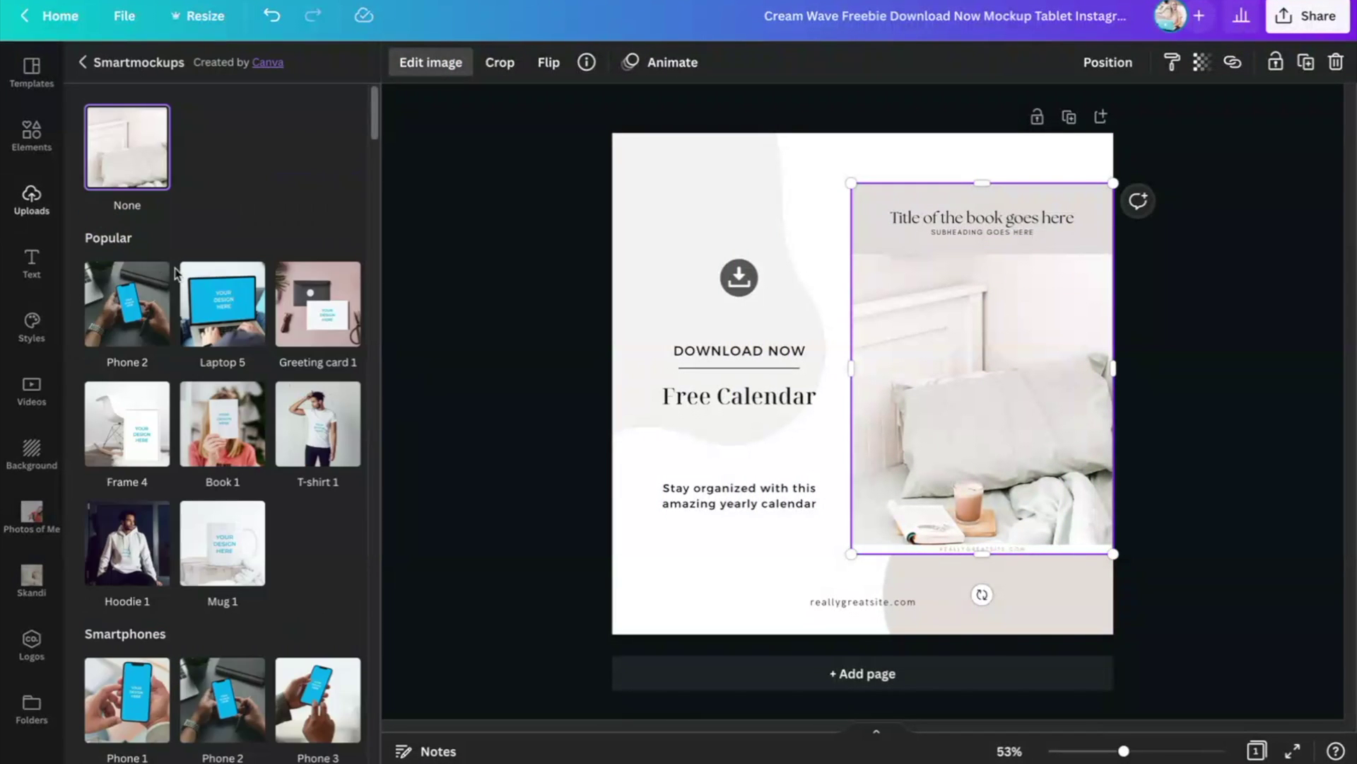
scroll(176, 273, "down", 20)
scroll(291, 282, "down", 20)
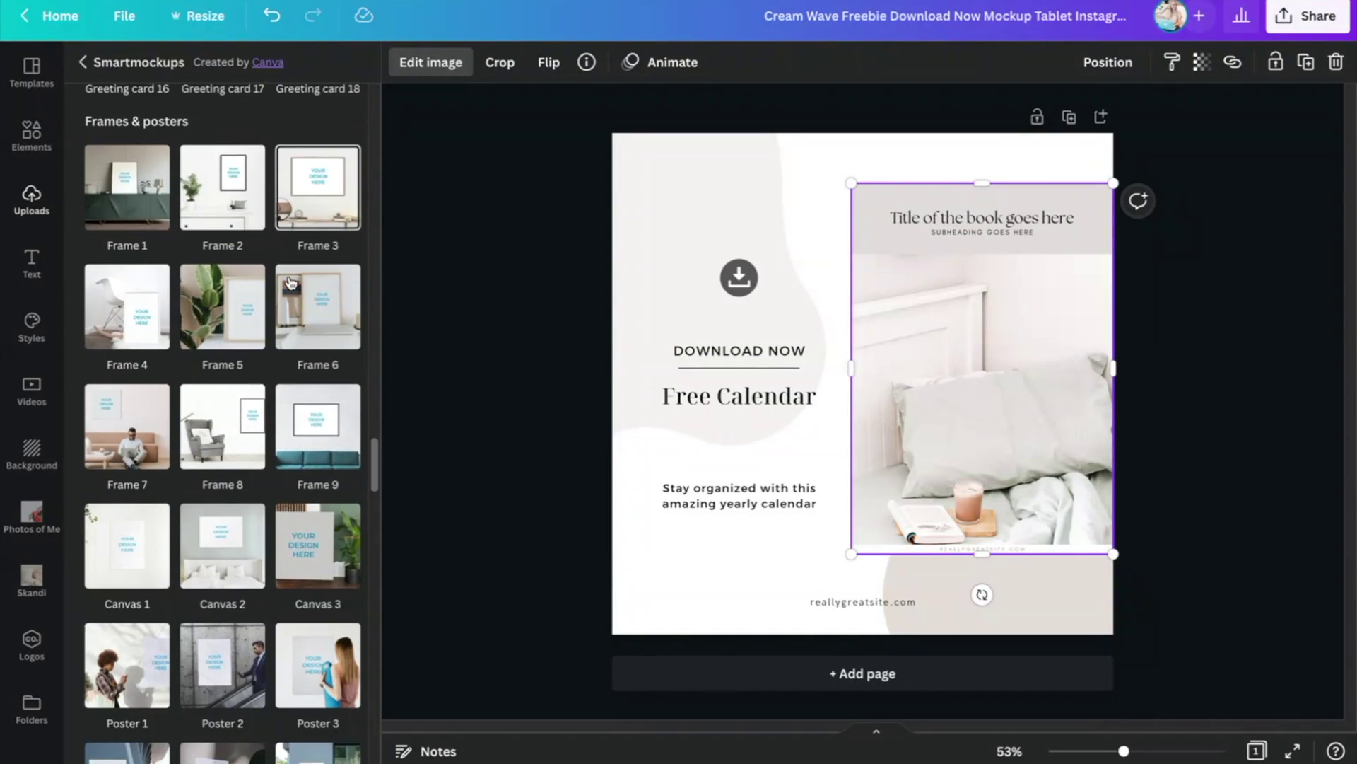
scroll(290, 283, "down", 10)
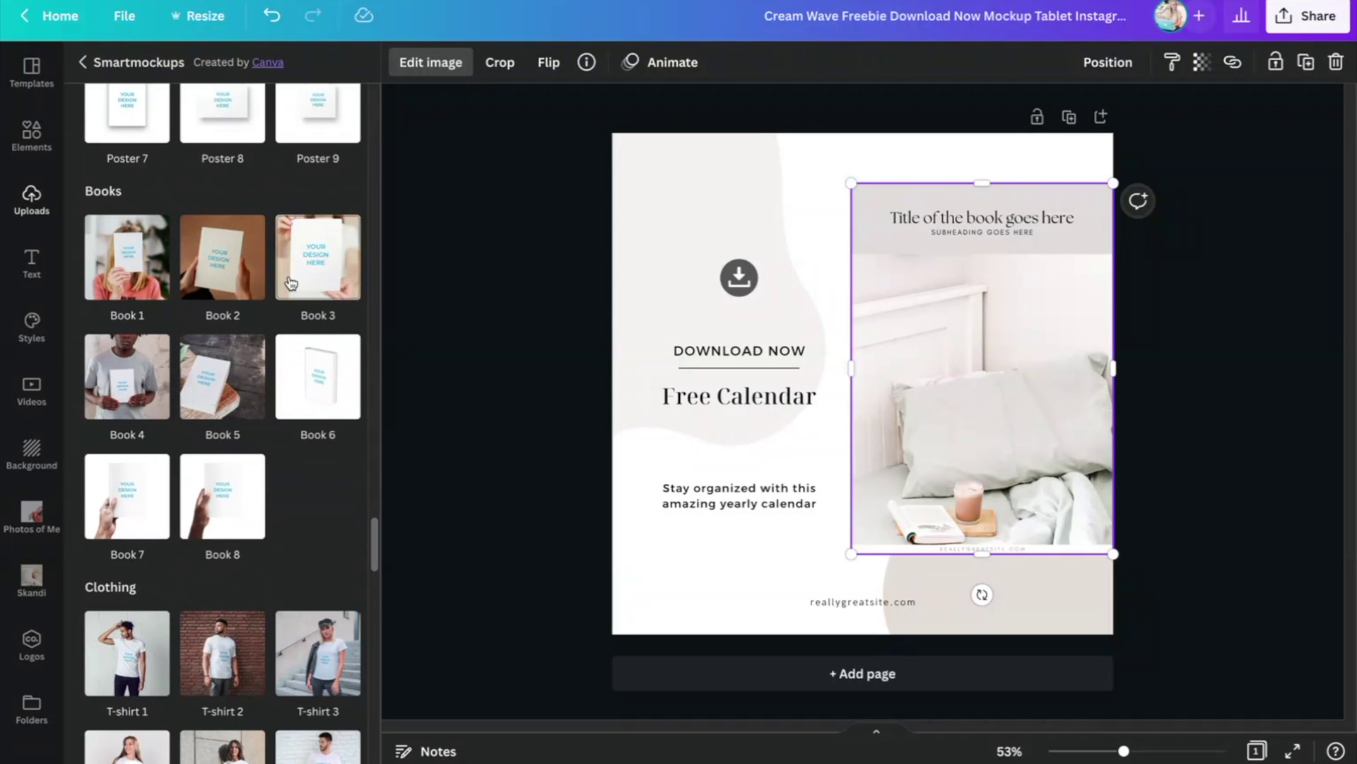
left_click(311, 378)
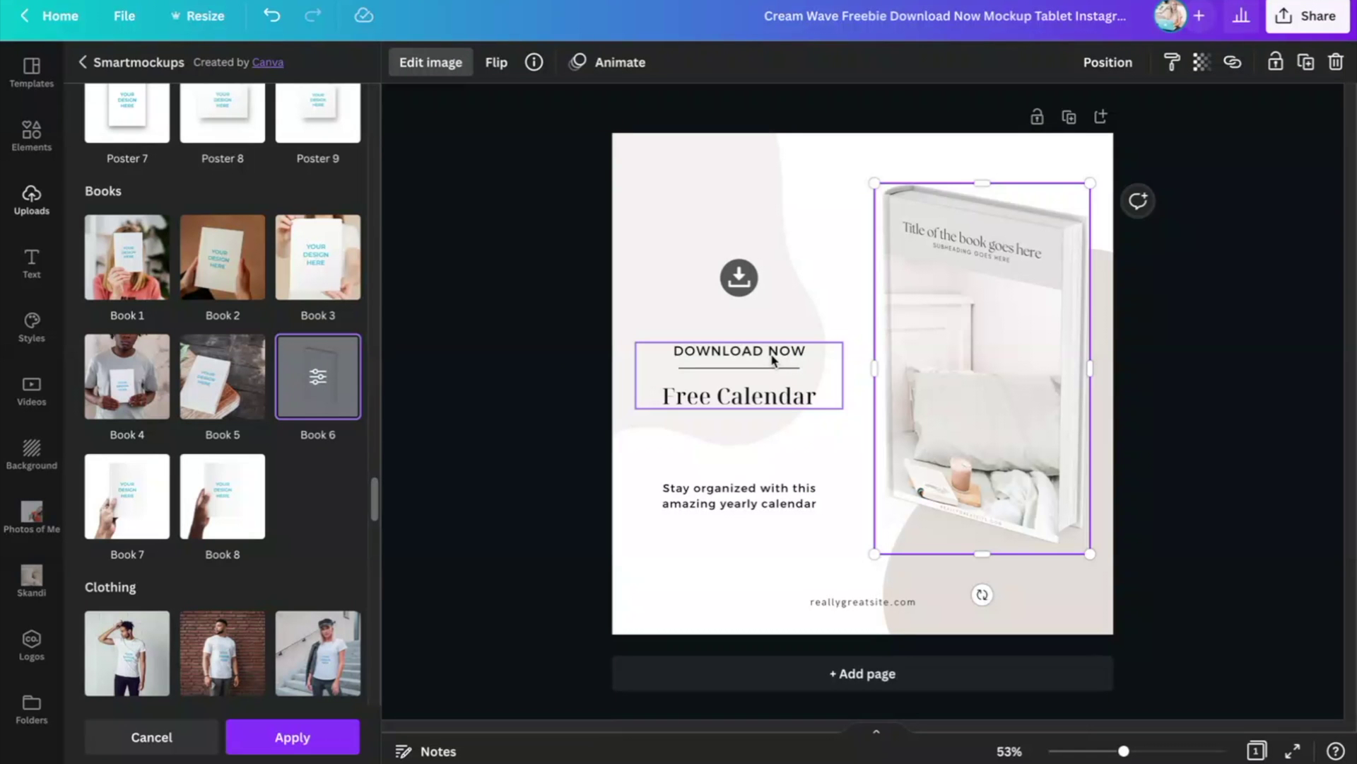
Step: Shrink the book mockup slightly and apply the Smartmockups effect
left_click_drag(1091, 182, 1072, 213)
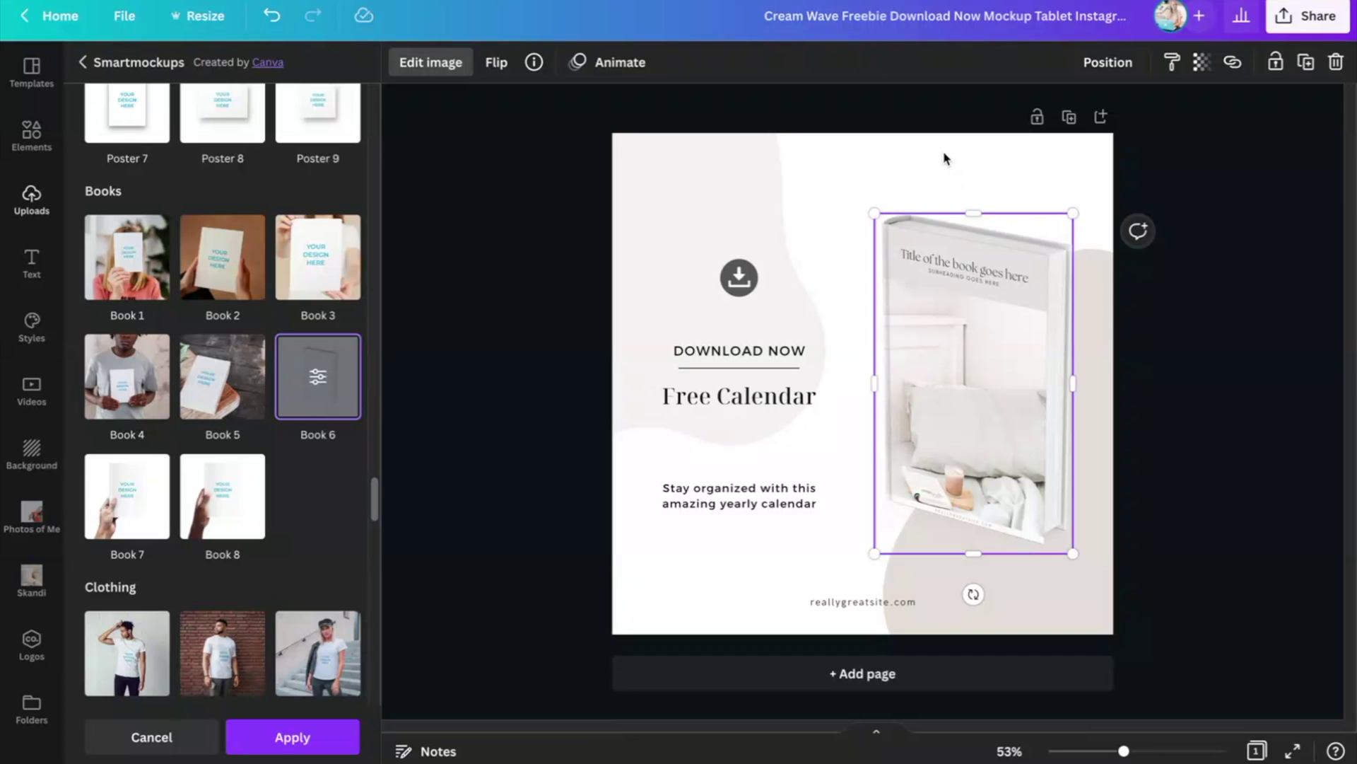
left_click(943, 151)
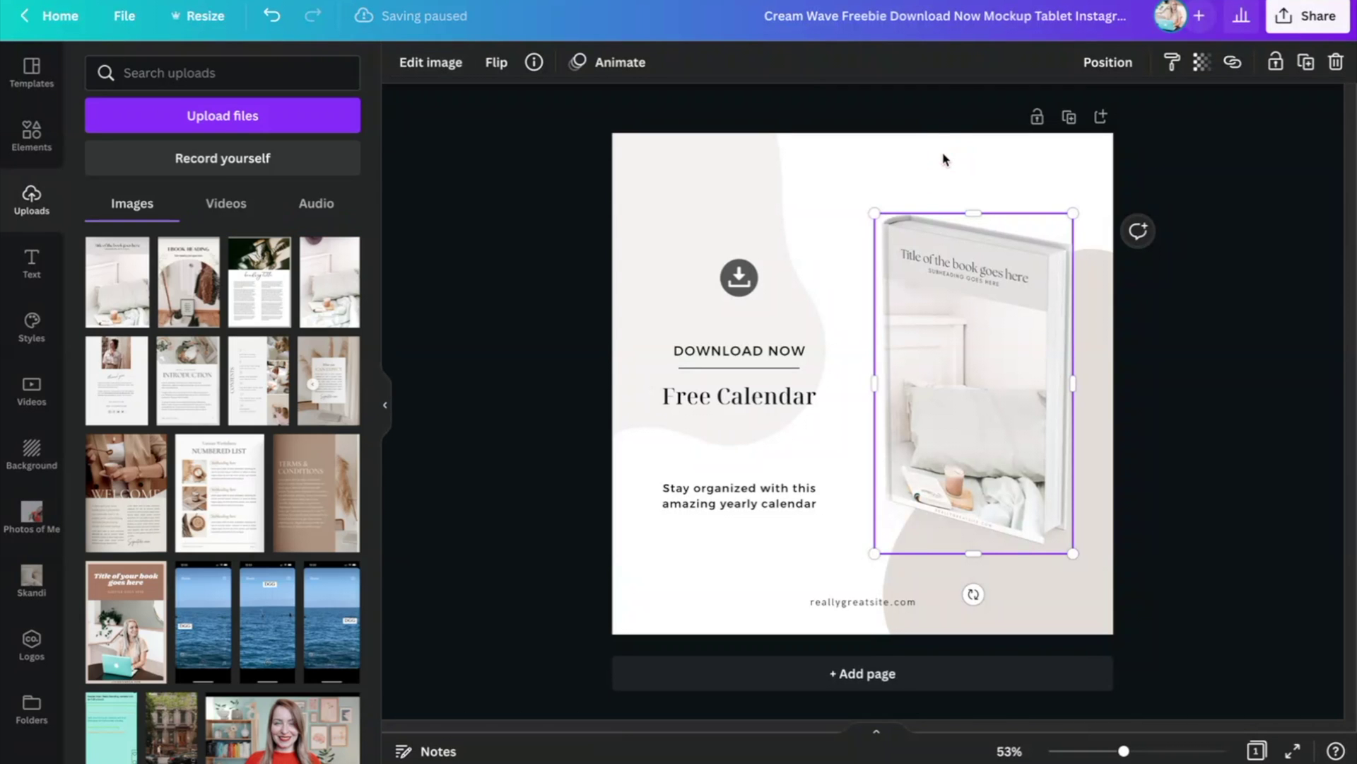
left_click(944, 160)
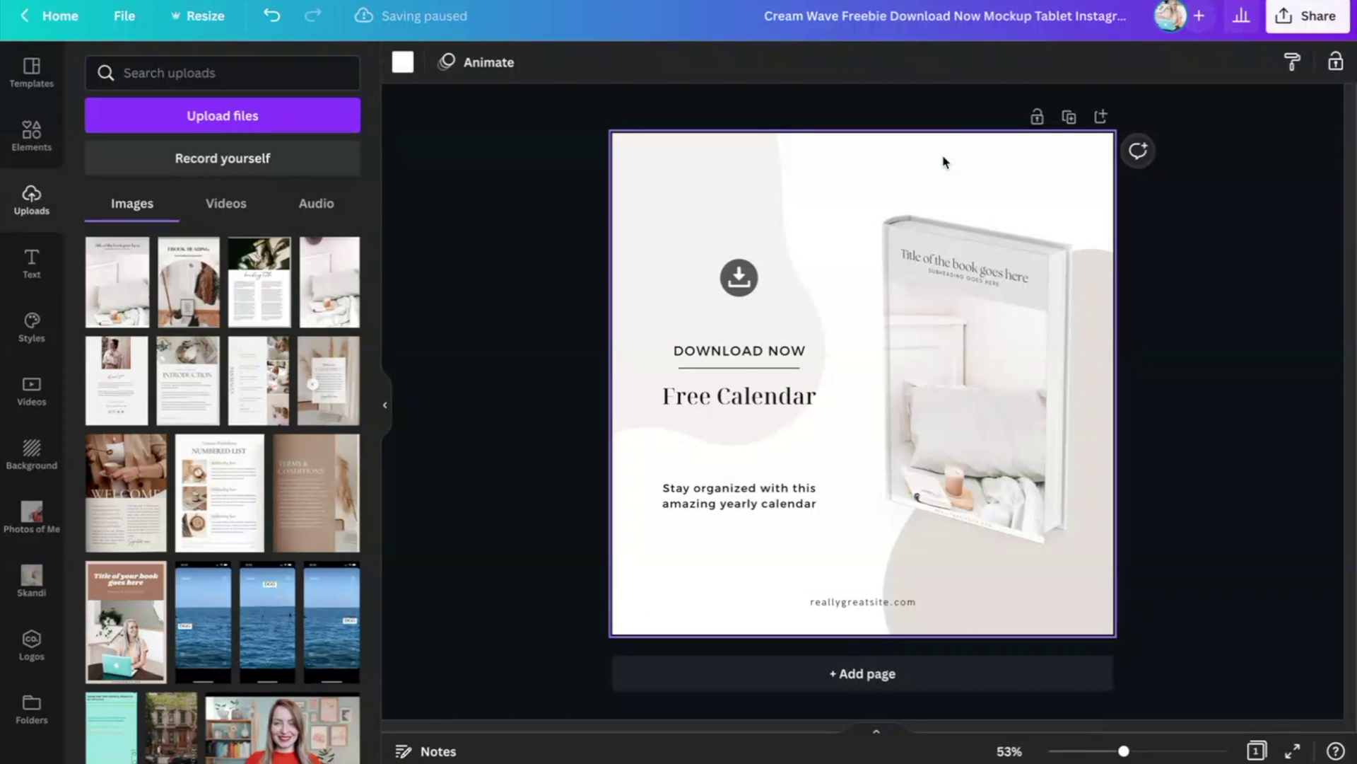